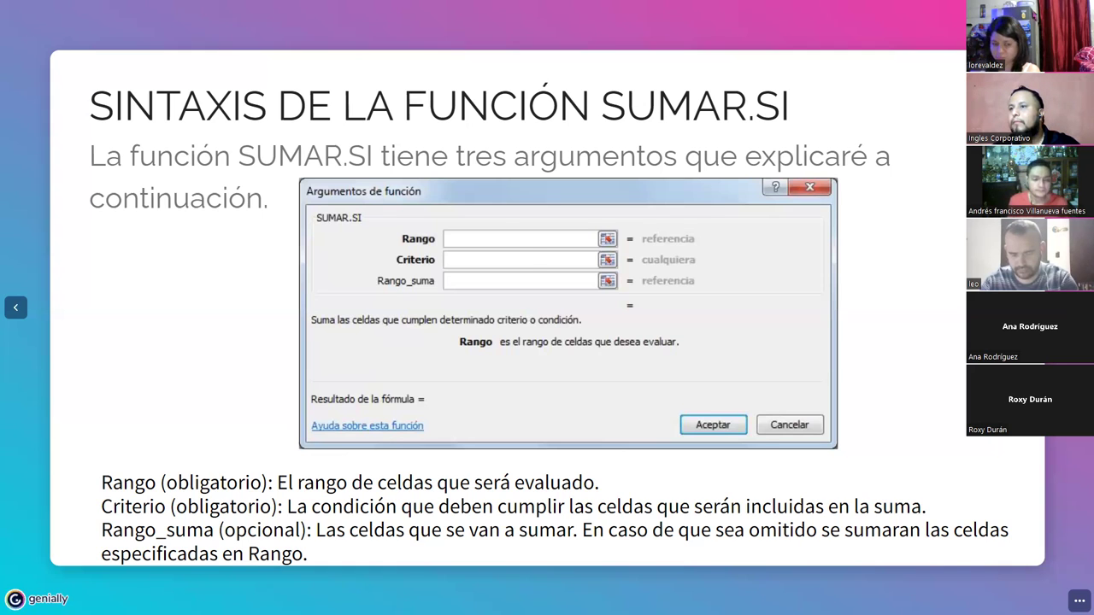
- Switch to the Excel workbook "Sesion3 - Función SUMAR.SI" and enable editing
{"action": "key", "text": "alt+Tab"}
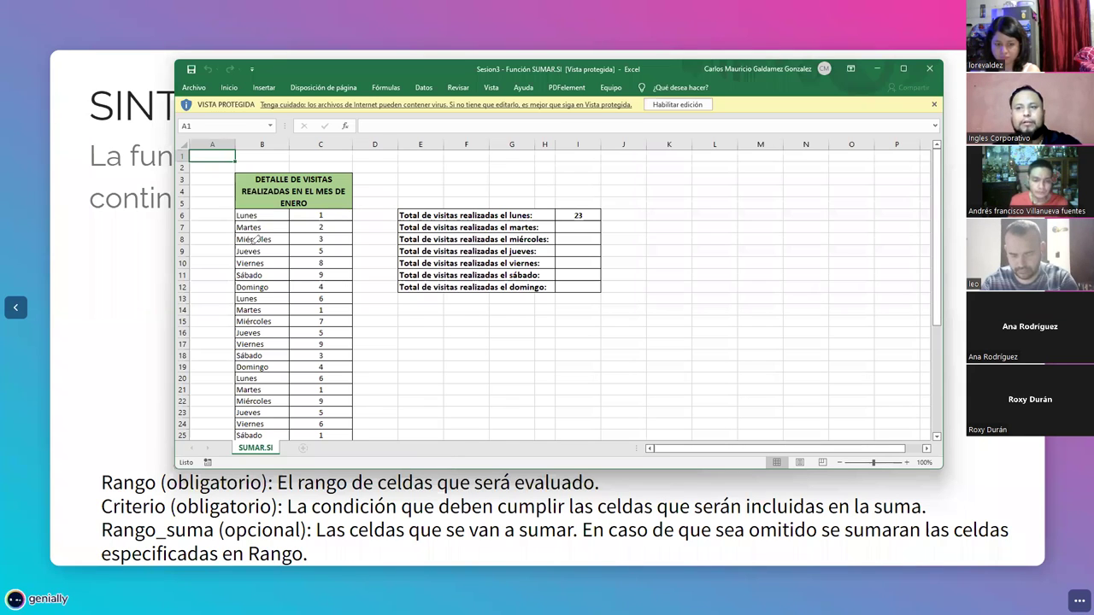
{"action": "left_click_drag", "start_coordinate": [305, 220], "coordinate": [370, 289]}
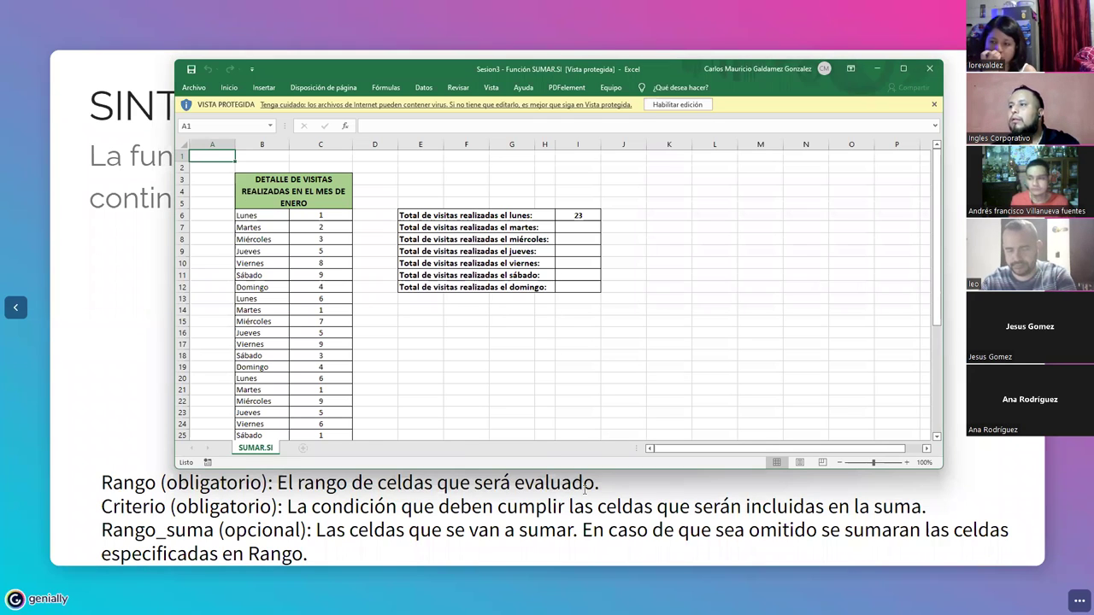
{"action": "left_click", "coordinate": [658, 109]}
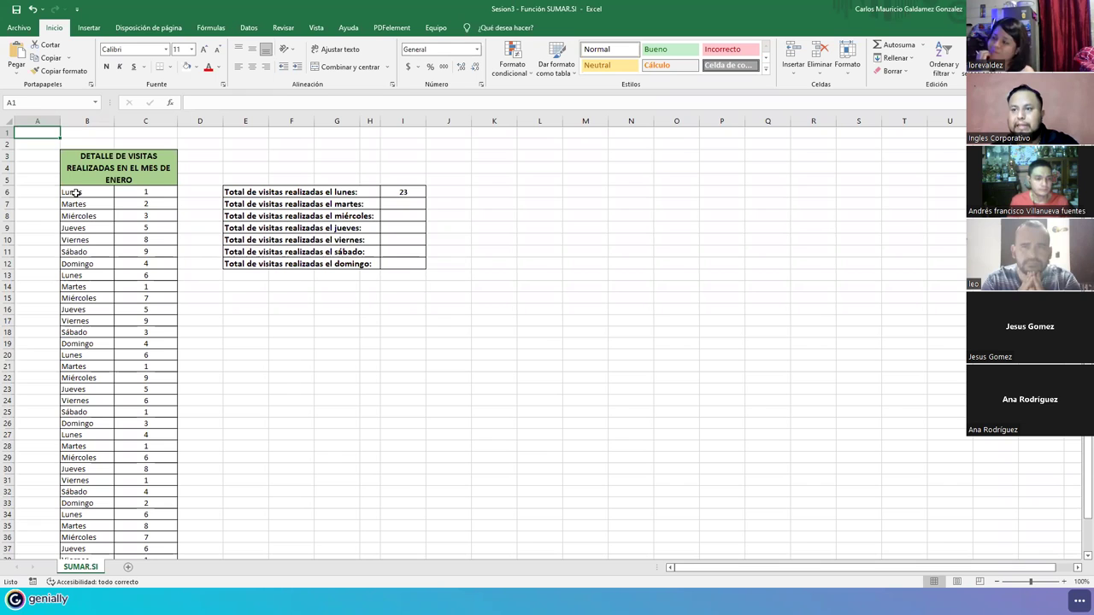
- Examine the weekdays in B6:B40, the visit counts in C6:C40 and the daily totals range I6:I12
{"action": "scroll", "coordinate": [85, 186], "scroll_direction": "down", "scroll_amount": 1}
{"action": "left_click_drag", "start_coordinate": [82, 158], "coordinate": [82, 506]}
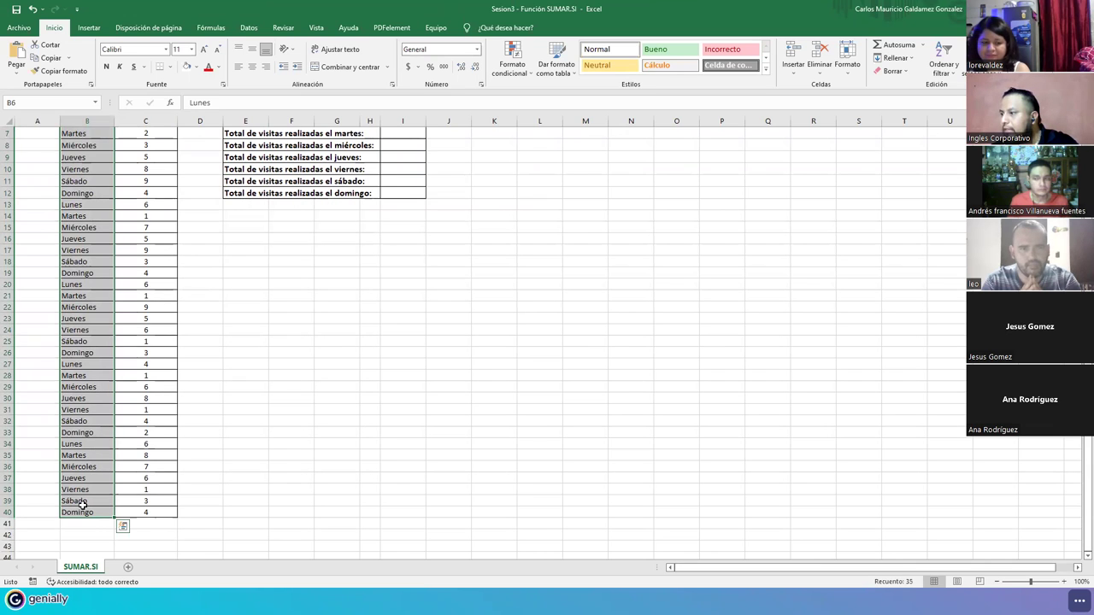
{"action": "scroll", "coordinate": [121, 455], "scroll_direction": "up", "scroll_amount": 2}
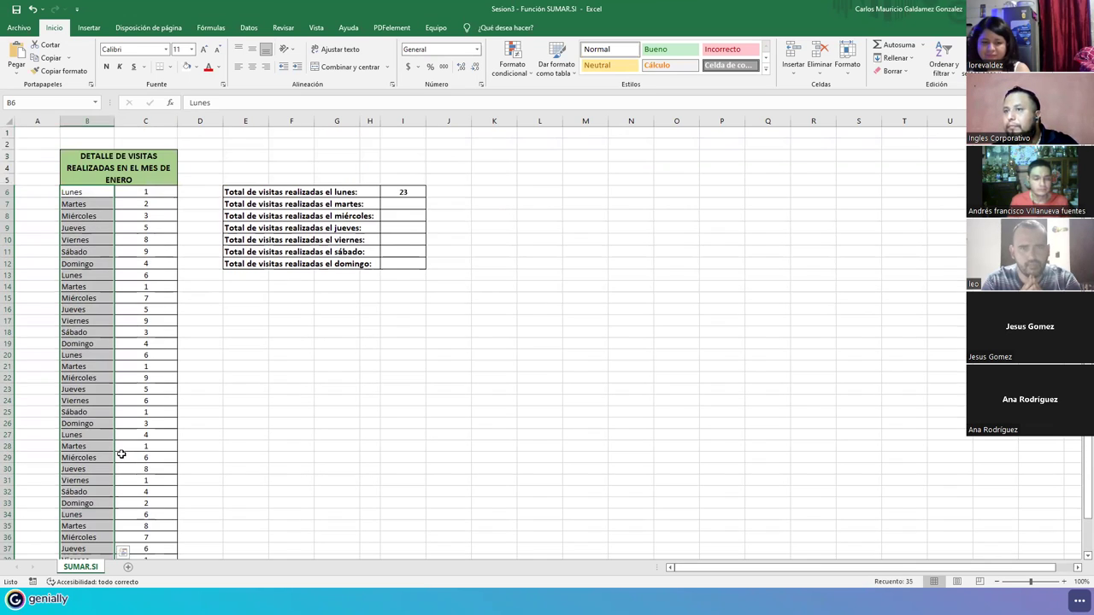
{"action": "scroll", "coordinate": [126, 455], "scroll_direction": "down", "scroll_amount": 1}
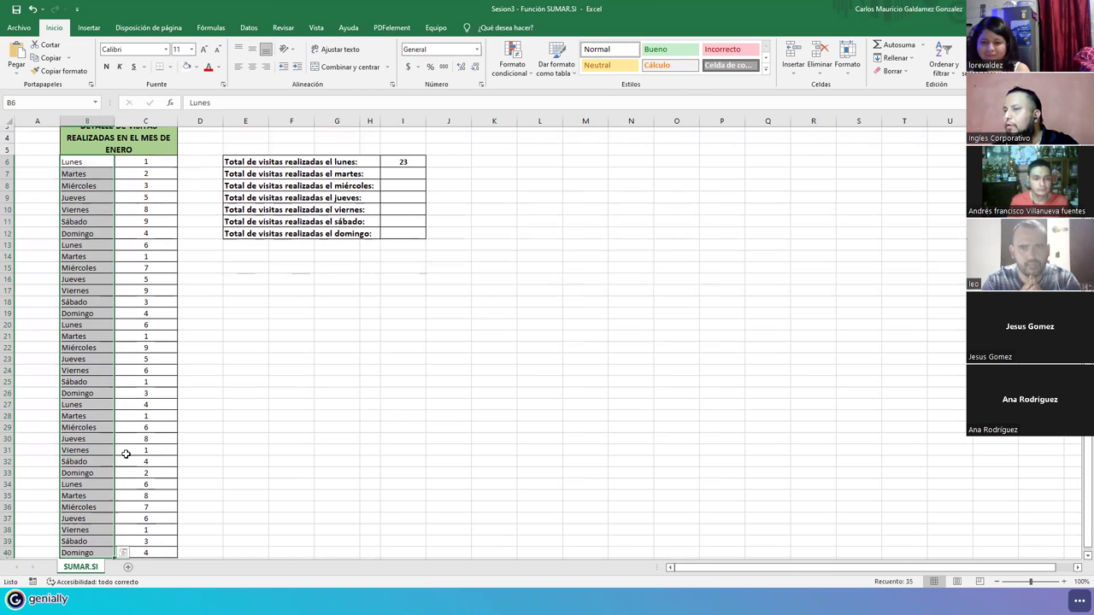
{"action": "left_click_drag", "start_coordinate": [145, 157], "coordinate": [141, 538]}
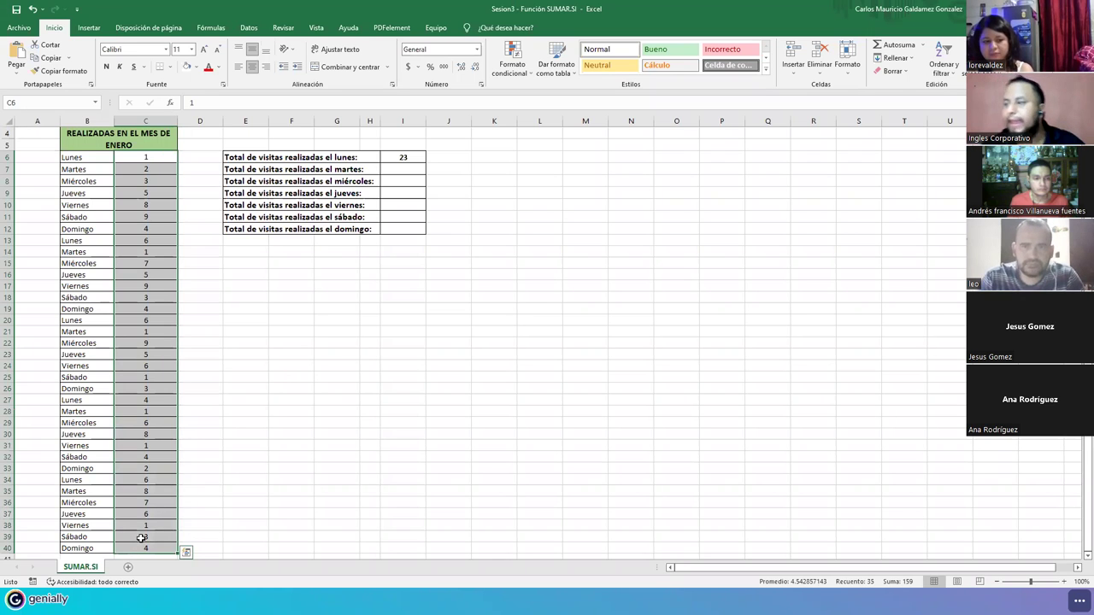
{"action": "scroll", "coordinate": [100, 414], "scroll_direction": "up", "scroll_amount": 1}
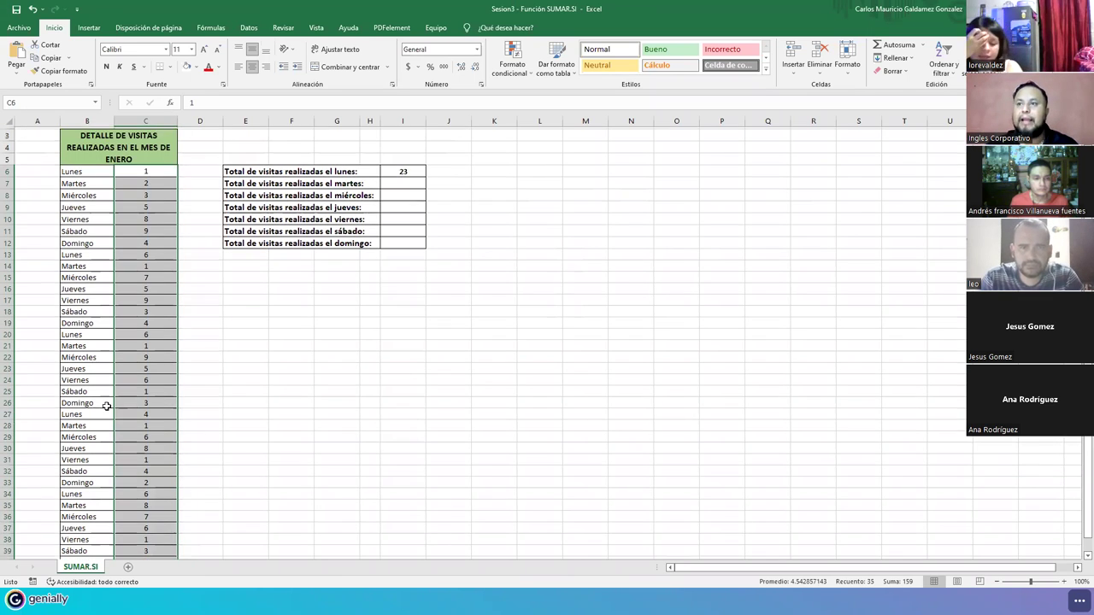
{"action": "left_click", "coordinate": [118, 363]}
{"action": "left_click", "coordinate": [118, 363]}
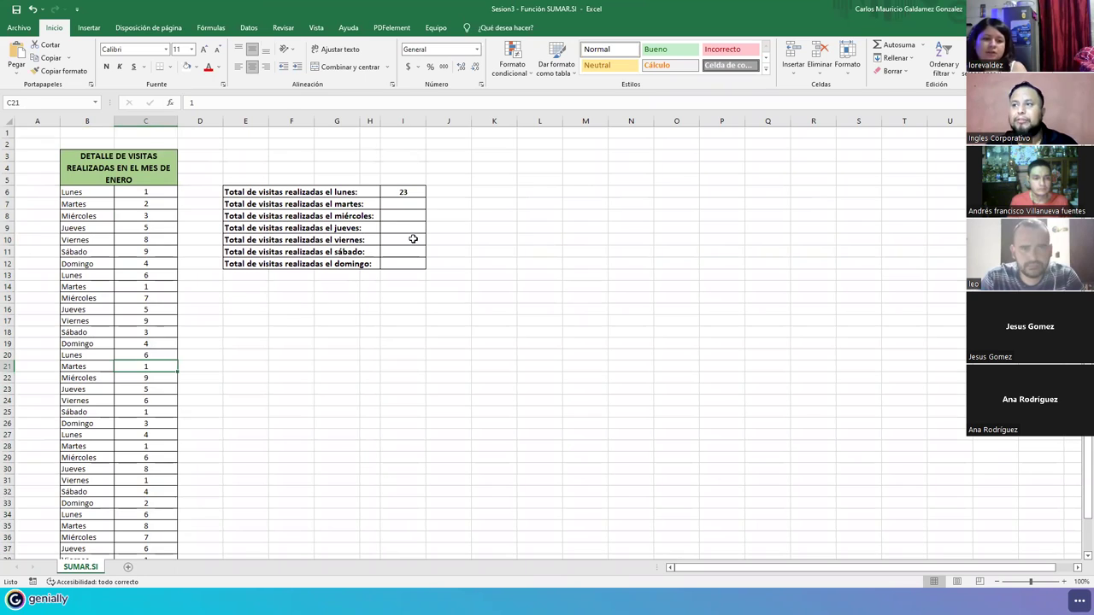
{"action": "left_click", "coordinate": [380, 192]}
{"action": "left_click_drag", "start_coordinate": [403, 193], "coordinate": [398, 271]}
{"action": "key", "text": "ctrl+c"}
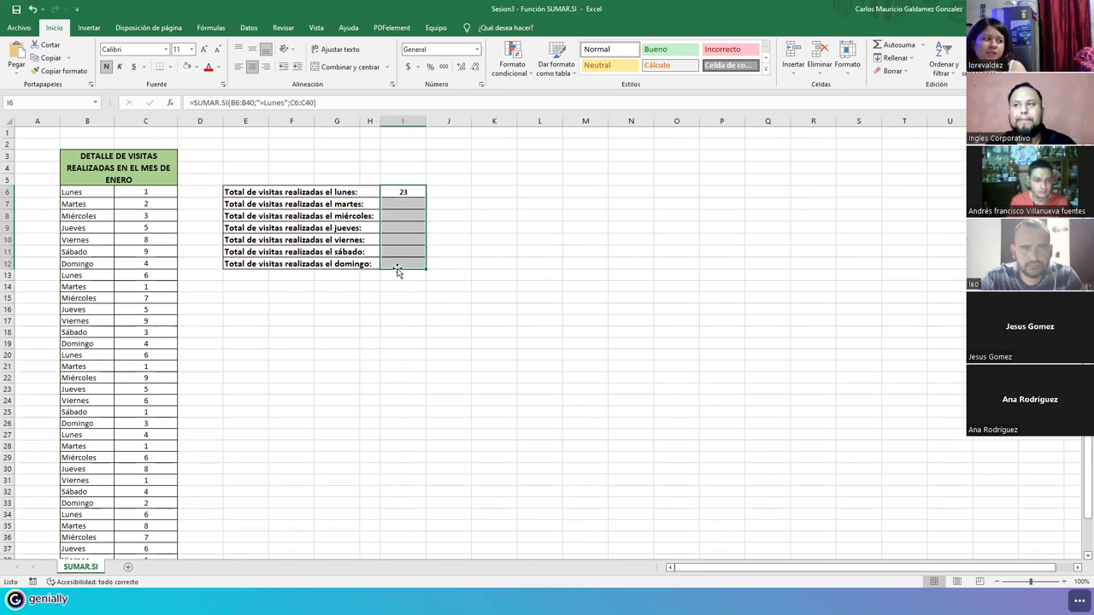
{"action": "left_click", "coordinate": [398, 202]}
- Sum the visit counts C6:C40 with AutoSum and move the result to cell E23
{"action": "left_click_drag", "start_coordinate": [135, 194], "coordinate": [147, 532]}
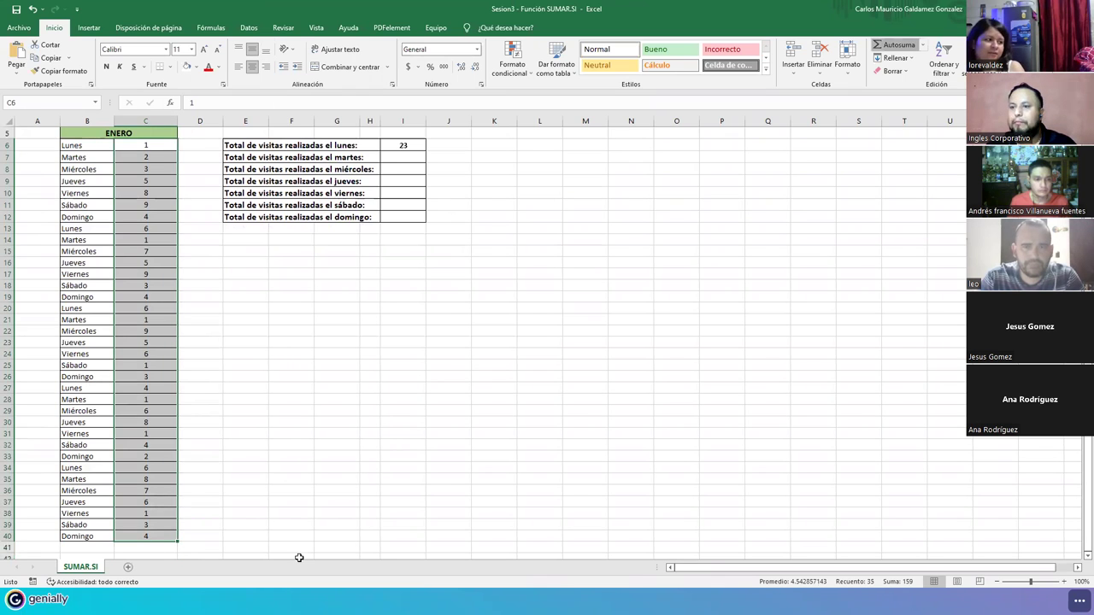
{"action": "key", "text": "alt+equal"}
{"action": "left_click", "coordinate": [146, 548]}
{"action": "left_click_drag", "start_coordinate": [154, 552], "coordinate": [240, 343]}
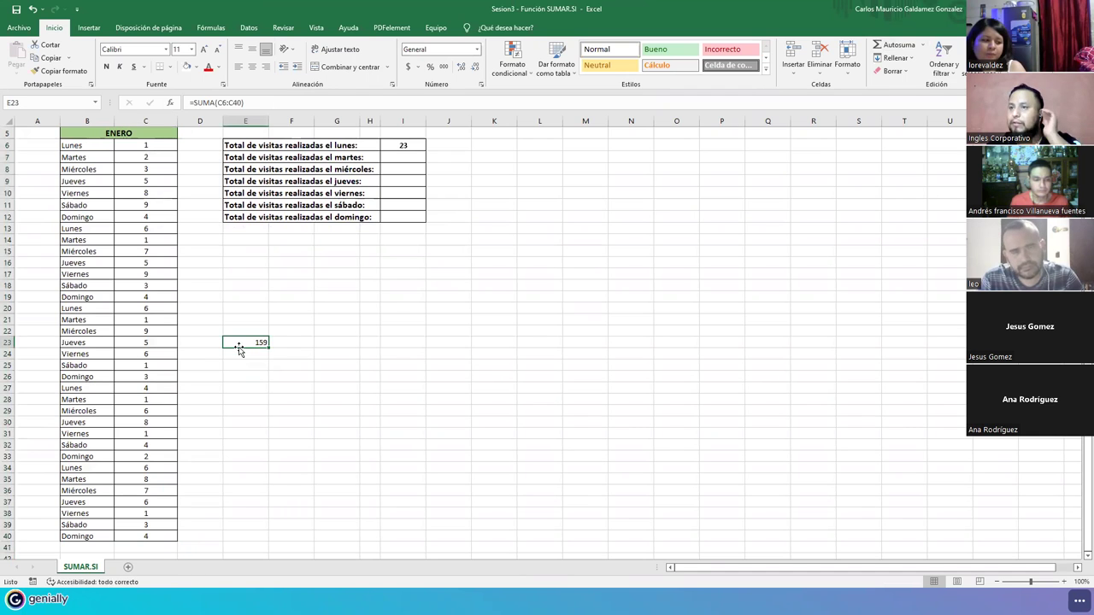
- Sum the daily totals I6:I11 with AutoSum and move only the result cell to I13, below the domingo row
{"action": "scroll", "coordinate": [292, 368], "scroll_direction": "up", "scroll_amount": 1}
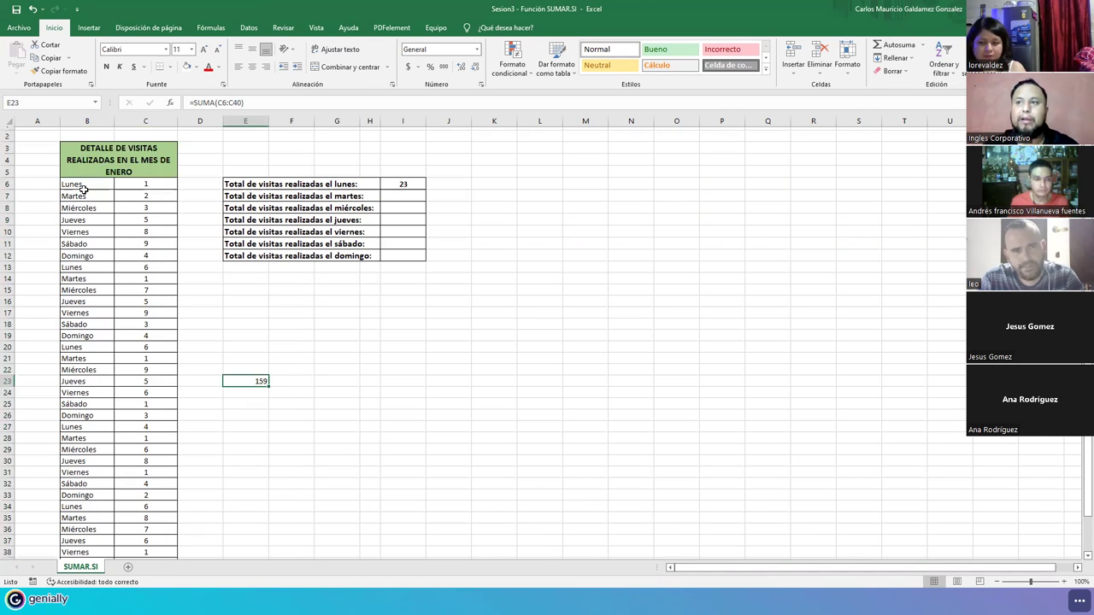
{"action": "scroll", "coordinate": [83, 189], "scroll_direction": "up", "scroll_amount": 1}
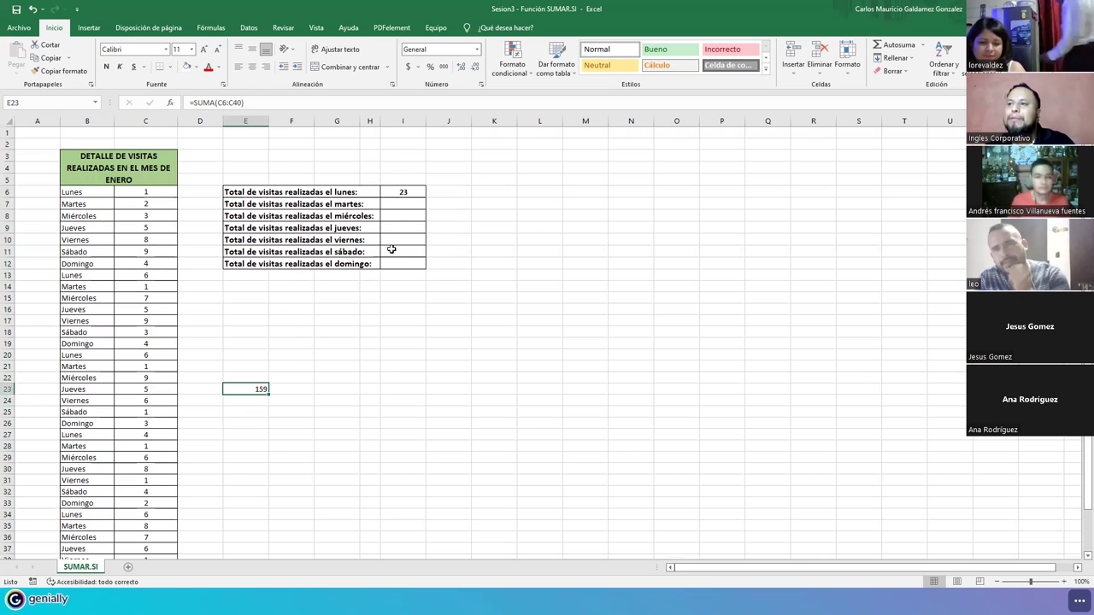
{"action": "left_click_drag", "start_coordinate": [402, 192], "coordinate": [403, 253]}
{"action": "key", "text": "ctrl+v"}
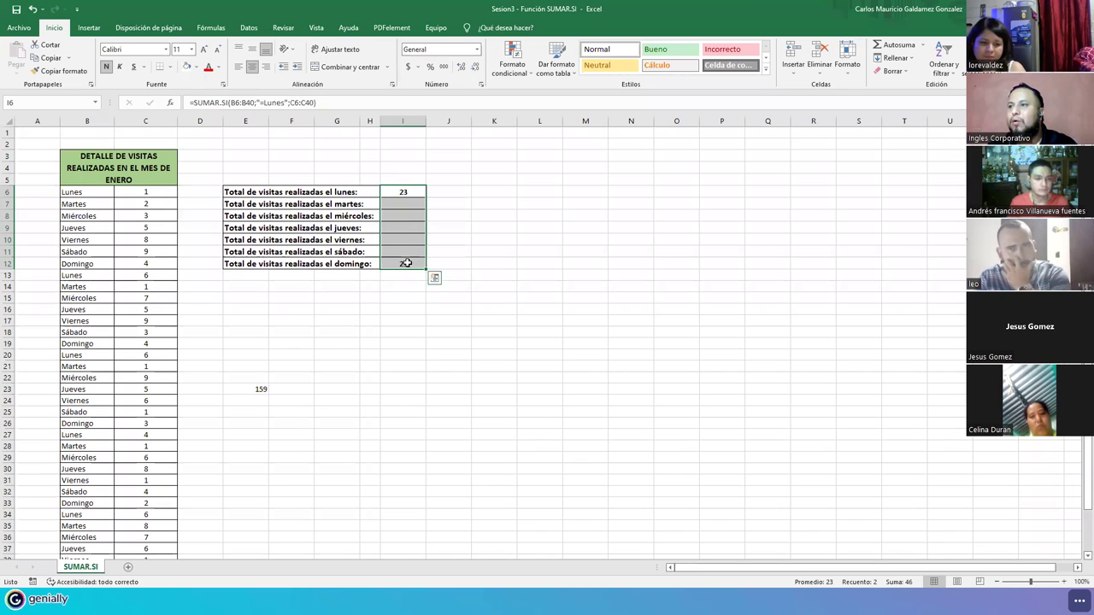
{"action": "left_click_drag", "start_coordinate": [408, 272], "coordinate": [407, 284]}
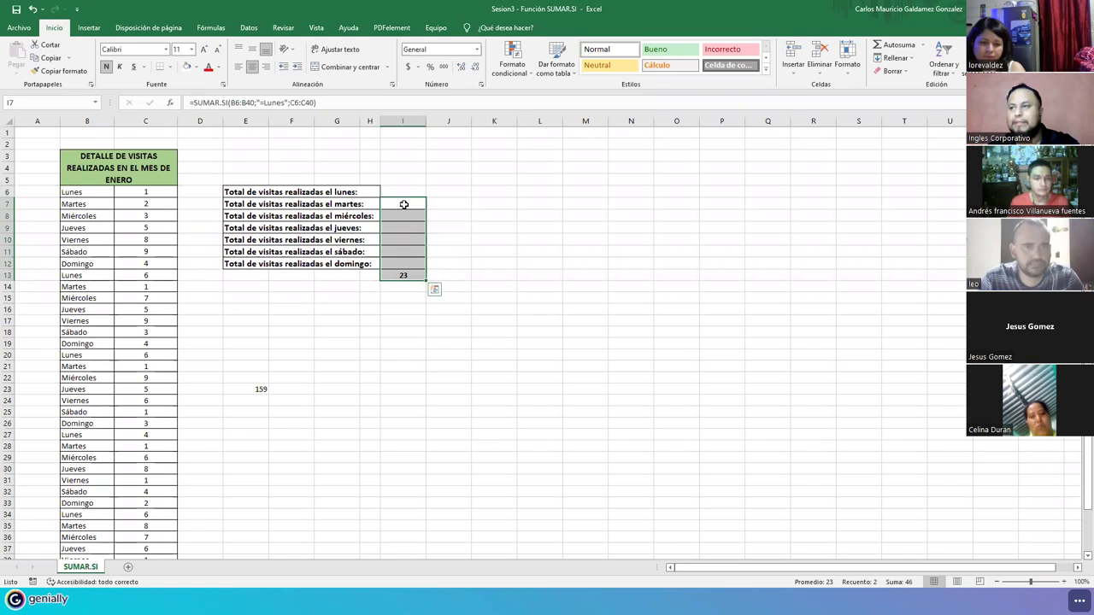
{"action": "key", "text": "ctrl+z"}
{"action": "left_click", "coordinate": [399, 263]}
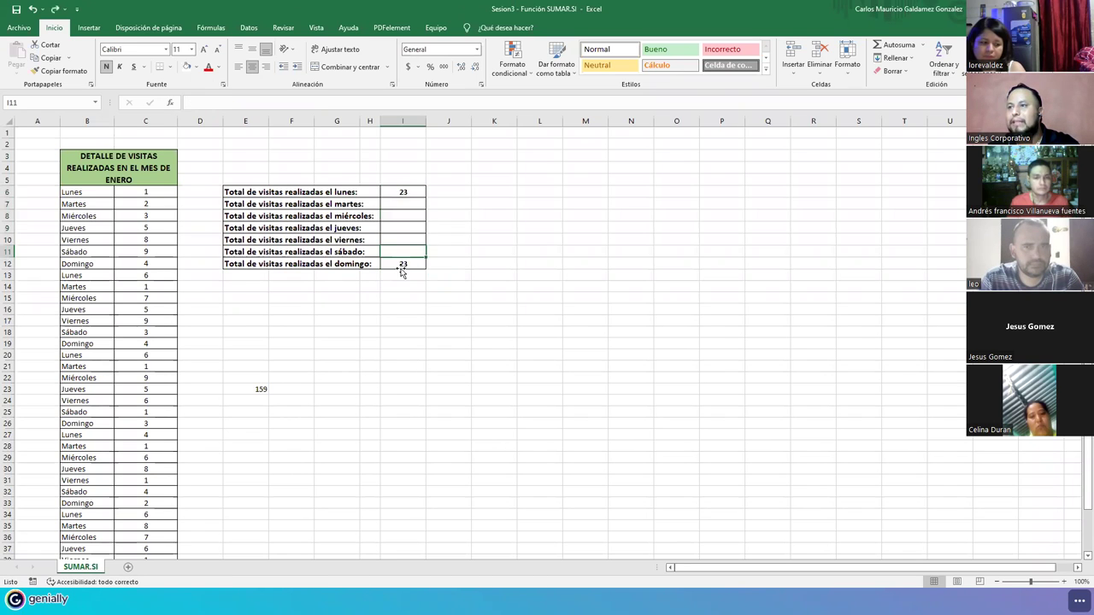
{"action": "left_click_drag", "start_coordinate": [407, 268], "coordinate": [408, 279]}
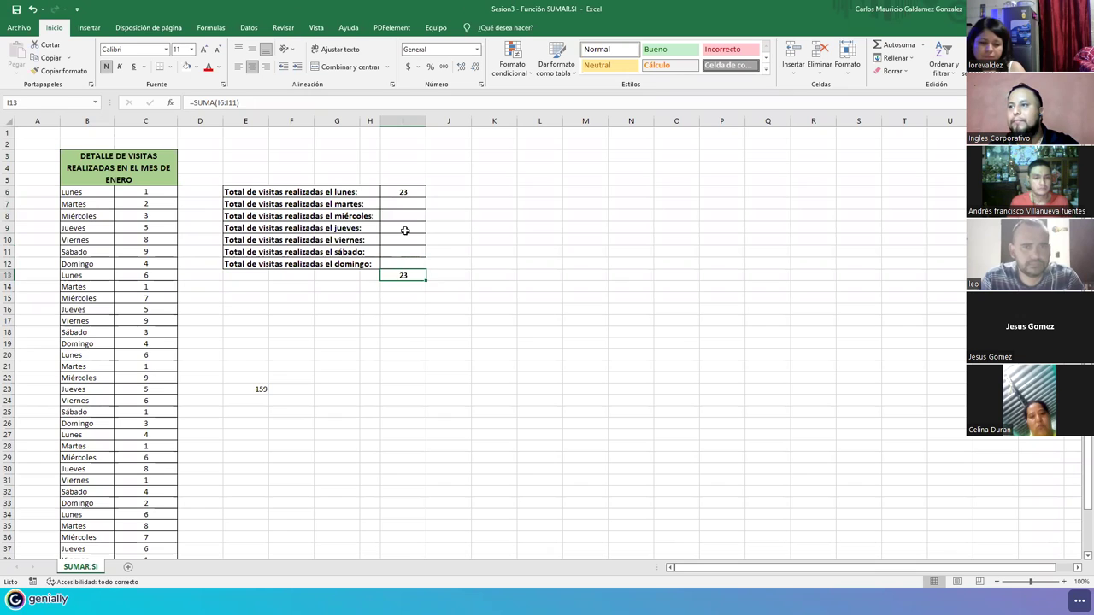
- Extend the sum formula in I13 to cover I6:I12, including the domingo row
{"action": "key", "text": "Up"}
{"action": "key", "text": "Up"}
{"action": "key", "text": "Up"}
{"action": "key", "text": "Up"}
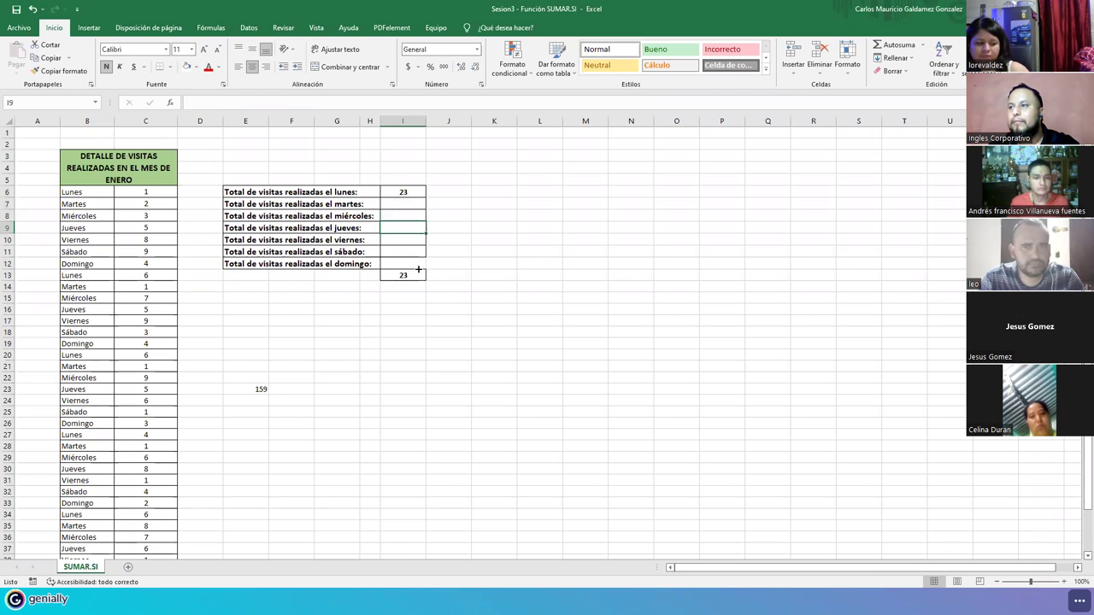
{"action": "key", "text": "shift+Down"}
{"action": "key", "text": "shift+Down"}
{"action": "key", "text": "shift+Down"}
{"action": "double_click", "coordinate": [414, 275]}
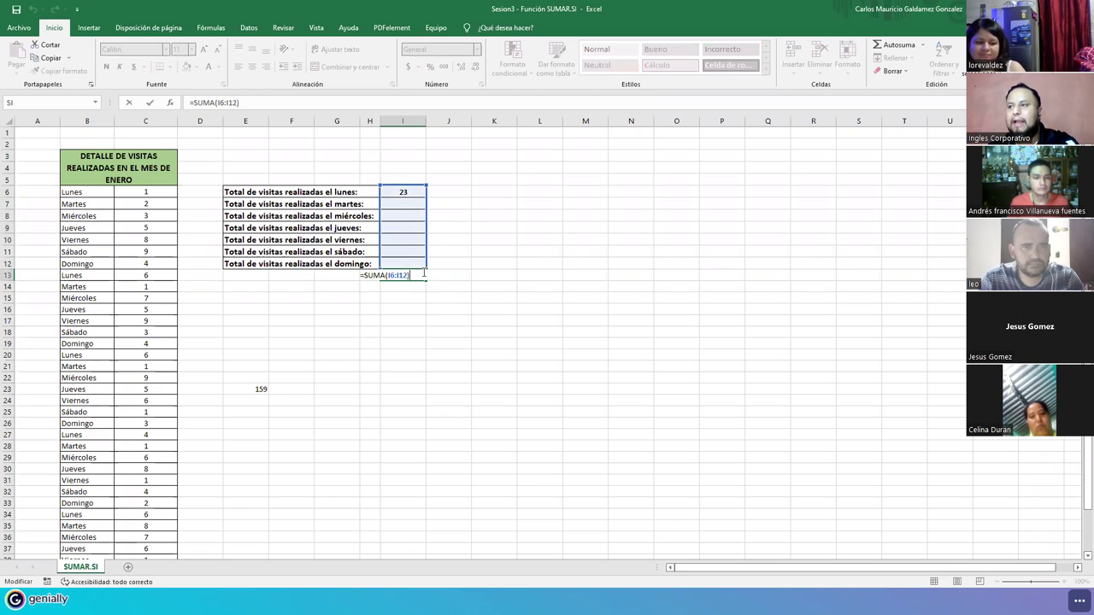
{"action": "key", "text": "Return"}
{"action": "key", "text": "Up"}
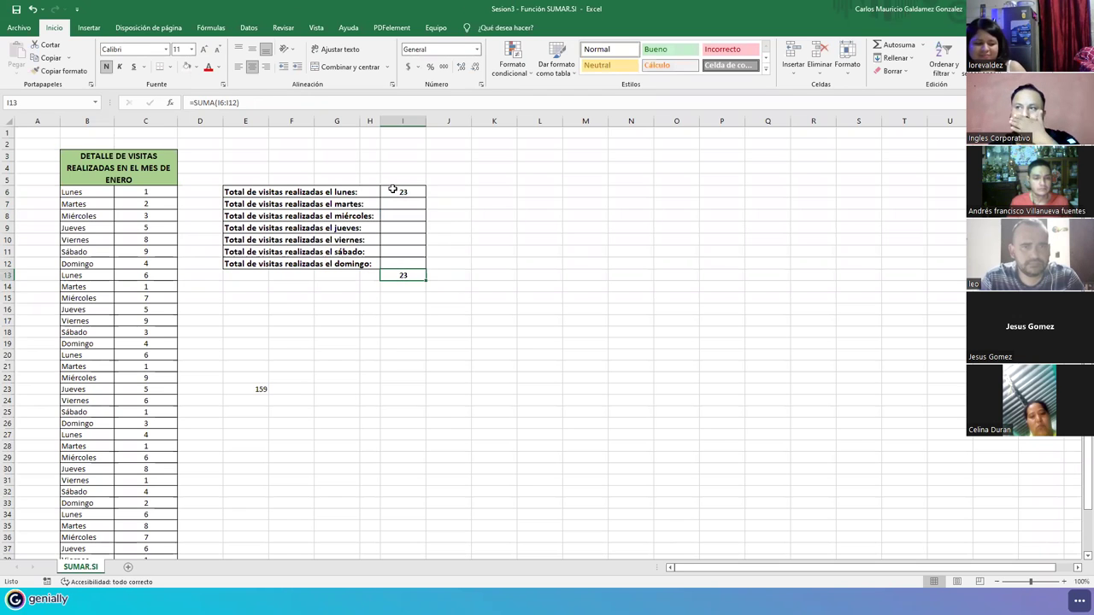
- Inspect the arguments of the existing SUMAR.SI formula for the lunes total in I6
{"action": "left_click", "coordinate": [392, 189]}
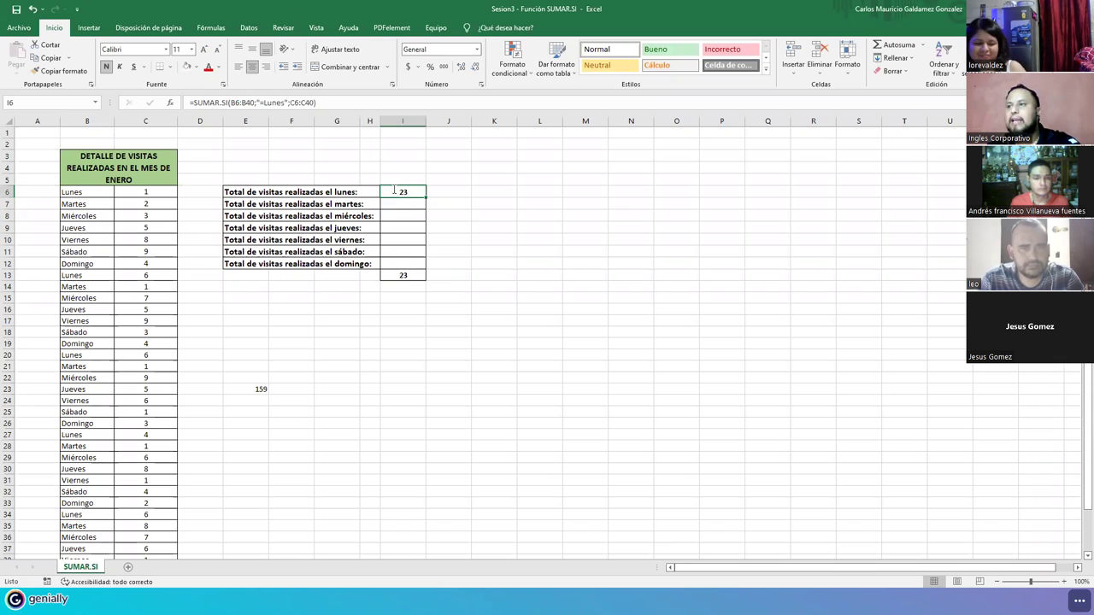
{"action": "key", "text": "F2"}
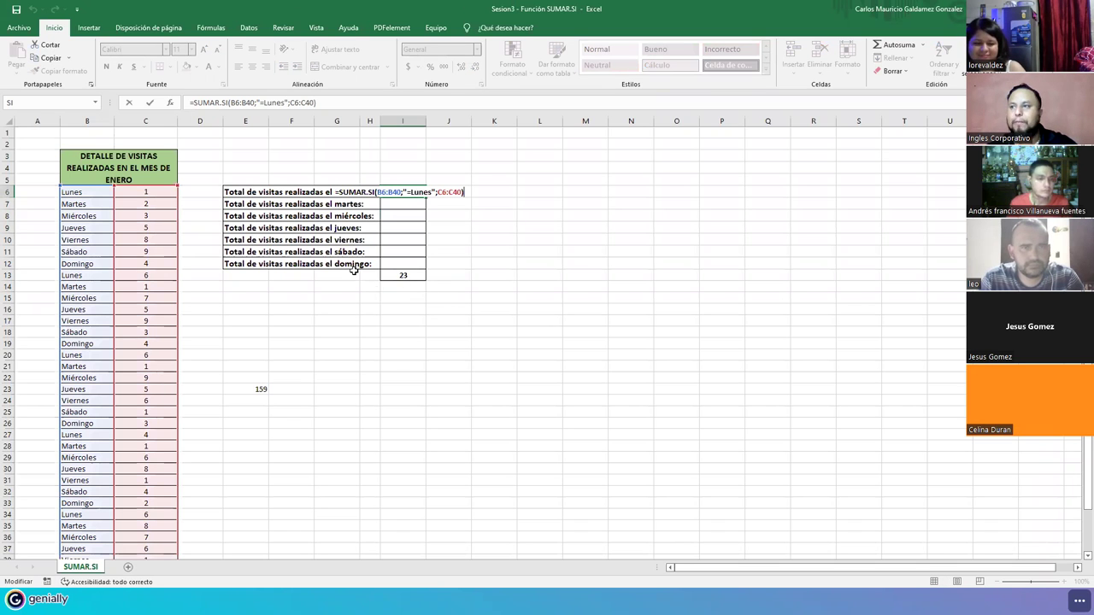
{"action": "left_click", "coordinate": [349, 226]}
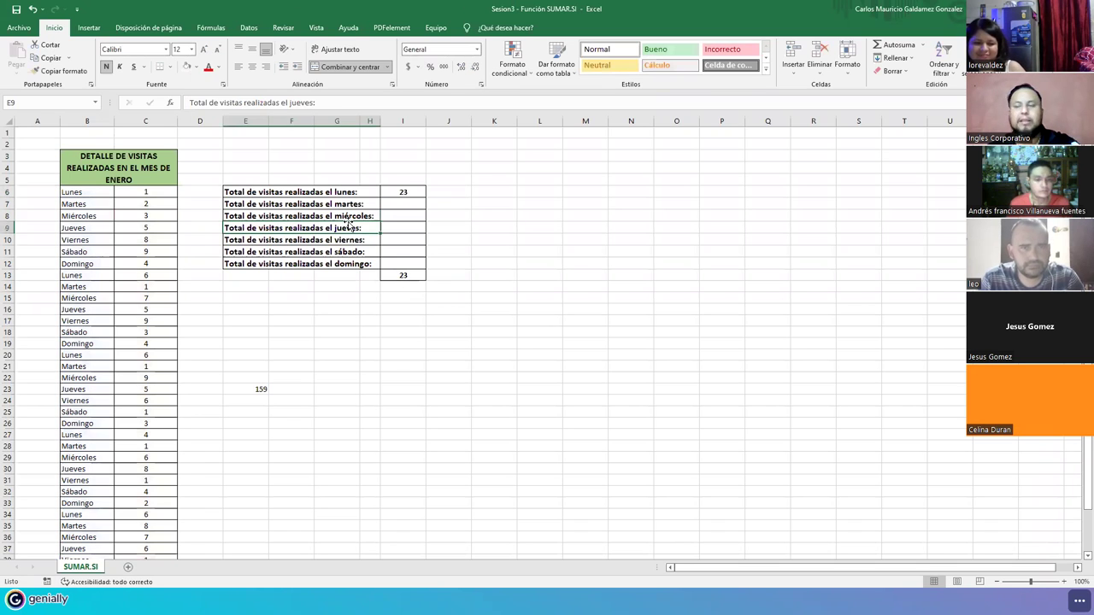
- Start a SUMAR.SI formula in J6 beside the lunes total, using B6:C40 as its evaluation range
{"action": "left_click", "coordinate": [419, 192]}
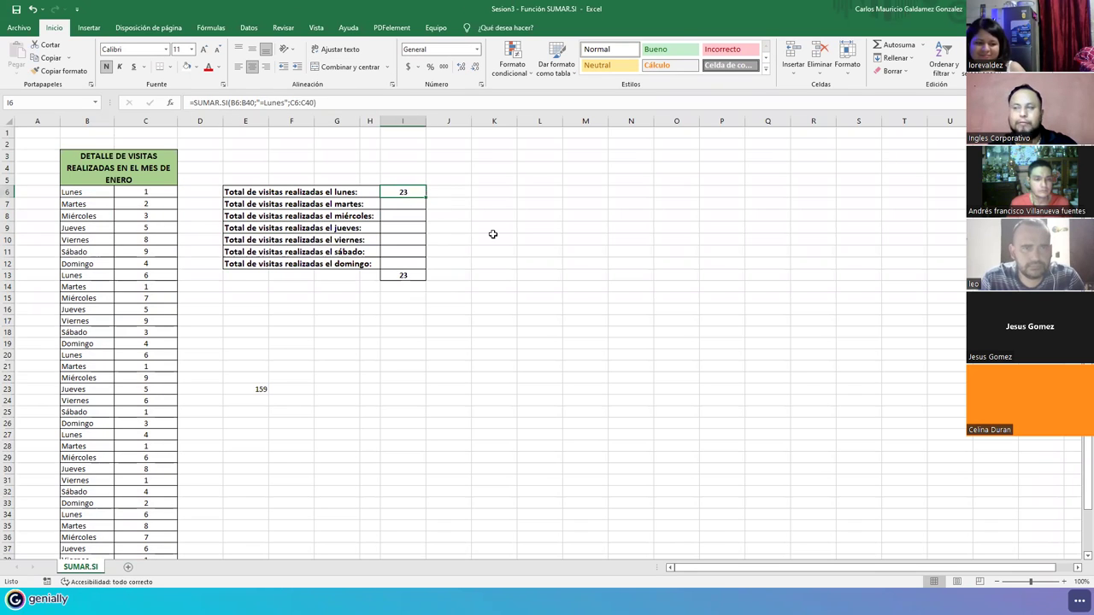
{"action": "key", "text": "Right"}
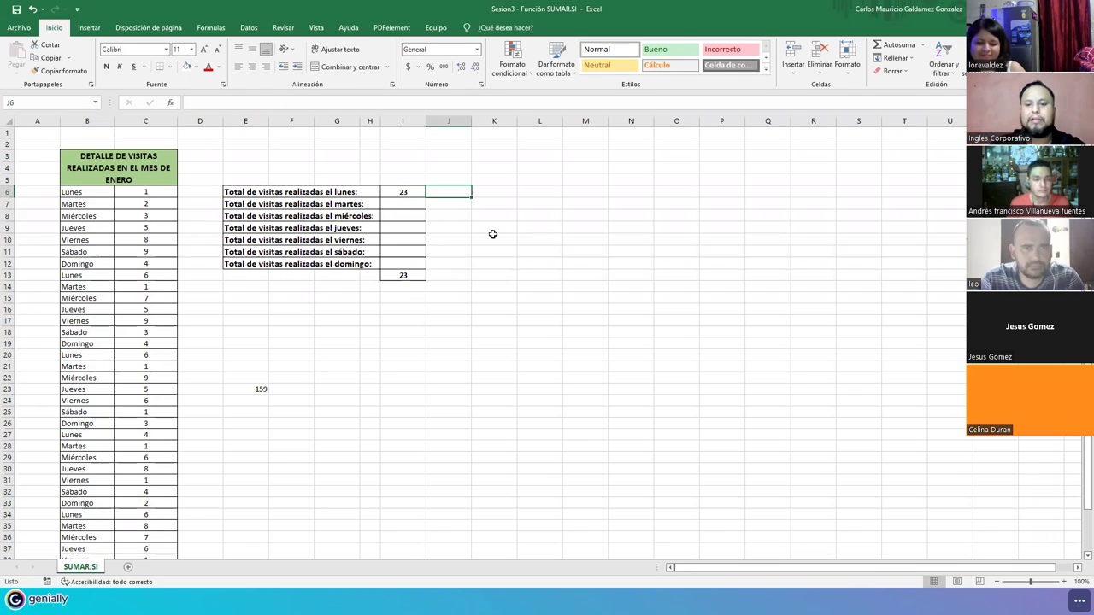
{"action": "type", "text": "="}
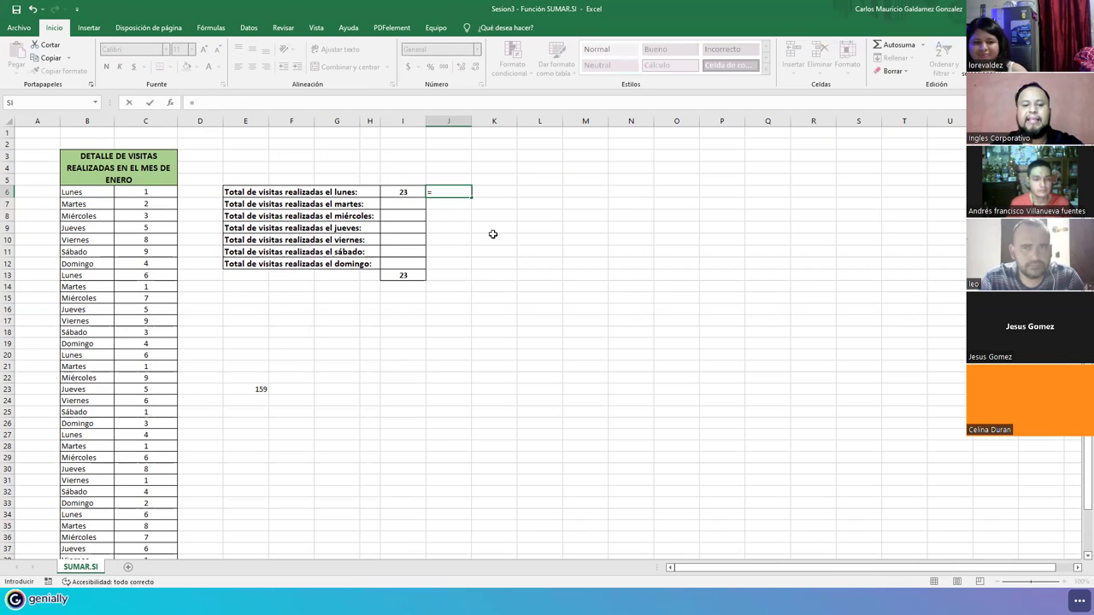
{"action": "type", "text": "sumar.s"}
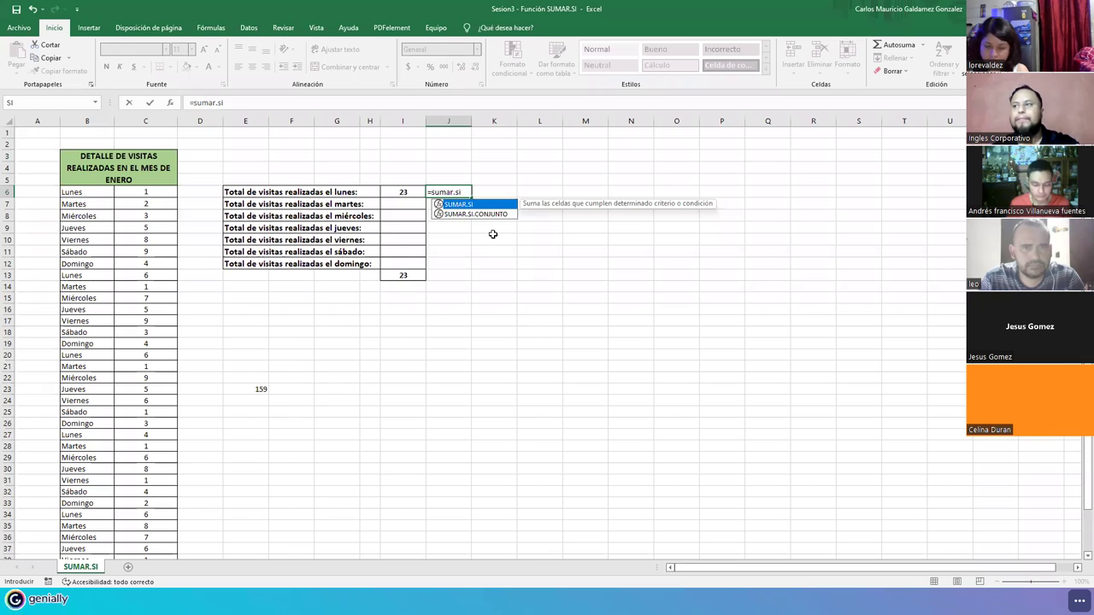
{"action": "type", "text": "i"}
{"action": "key", "text": "Tab"}
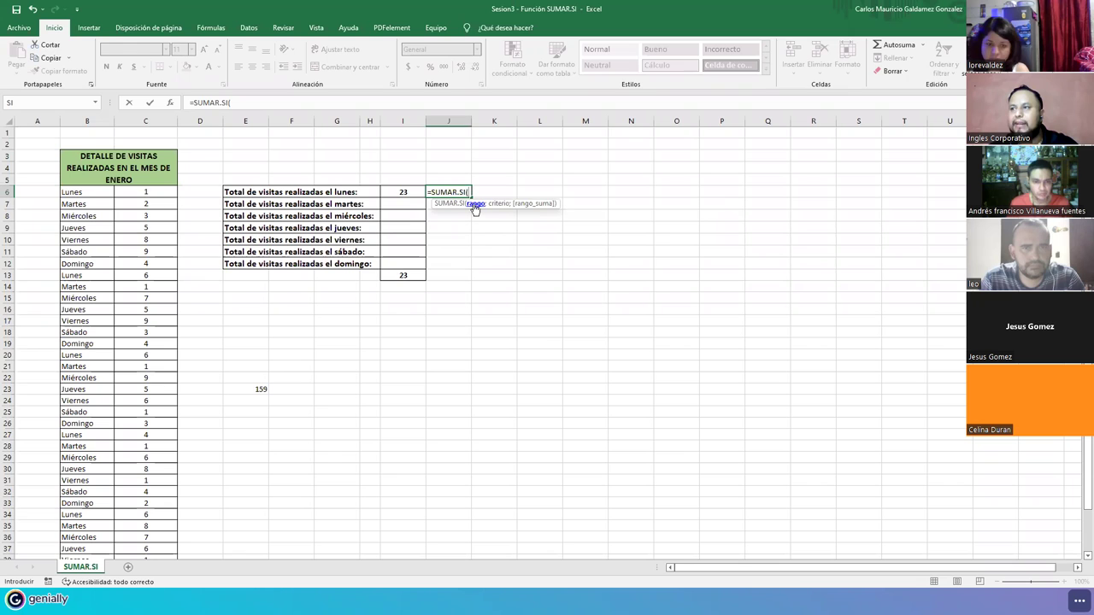
{"action": "left_click_drag", "start_coordinate": [72, 192], "coordinate": [140, 496]}
{"action": "scroll", "coordinate": [63, 247], "scroll_direction": "up", "scroll_amount": 2}
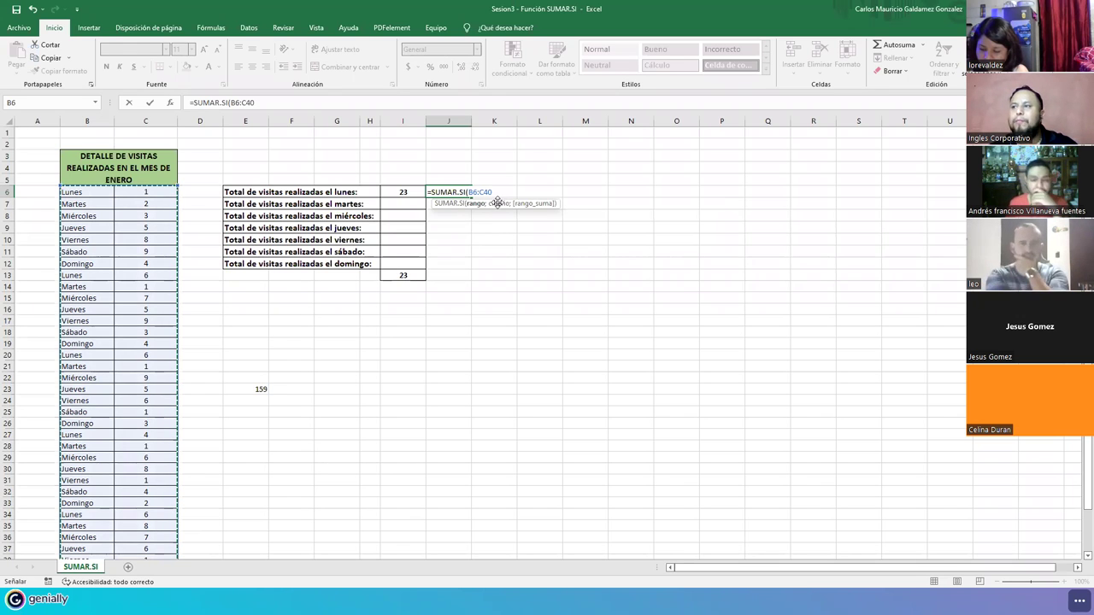
- Complete the SUMAR.SI formula in J6 with the criterion "Lunes" and the sum range C6:C40
{"action": "type", "text": ";"}
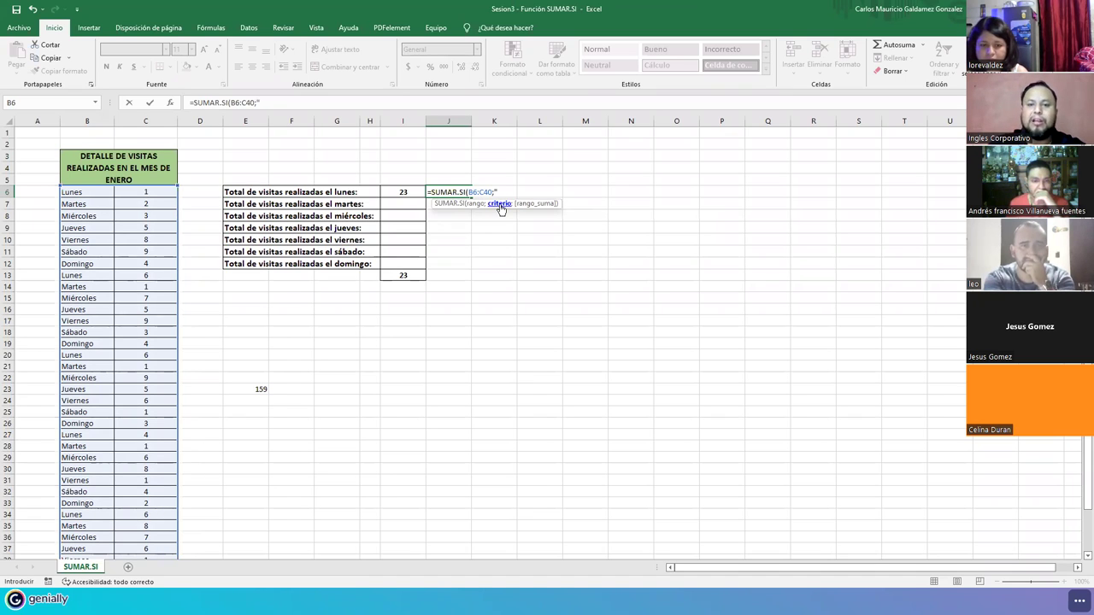
{"action": "type", "text": "Lunes"}
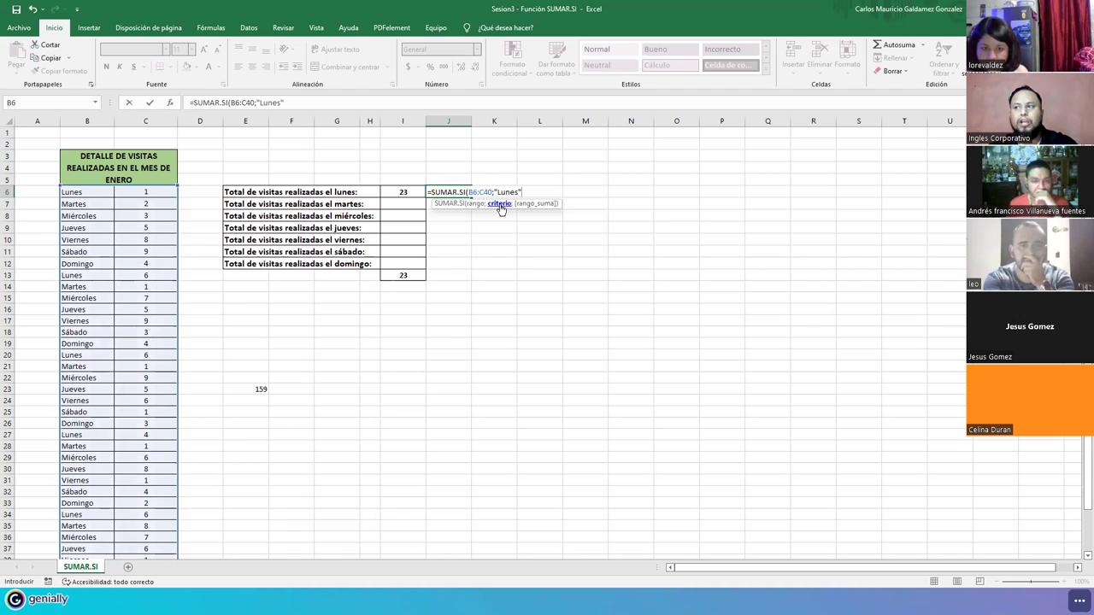
{"action": "type", "text": "\";"}
{"action": "left_click_drag", "start_coordinate": [135, 193], "coordinate": [129, 528]}
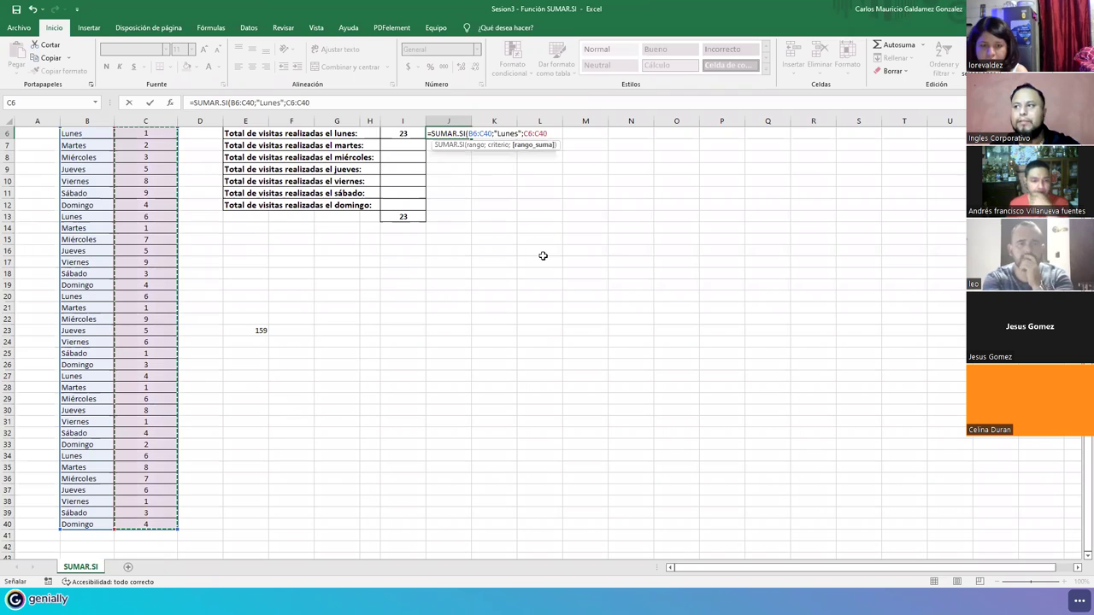
{"action": "scroll", "coordinate": [542, 249], "scroll_direction": "up", "scroll_amount": 2}
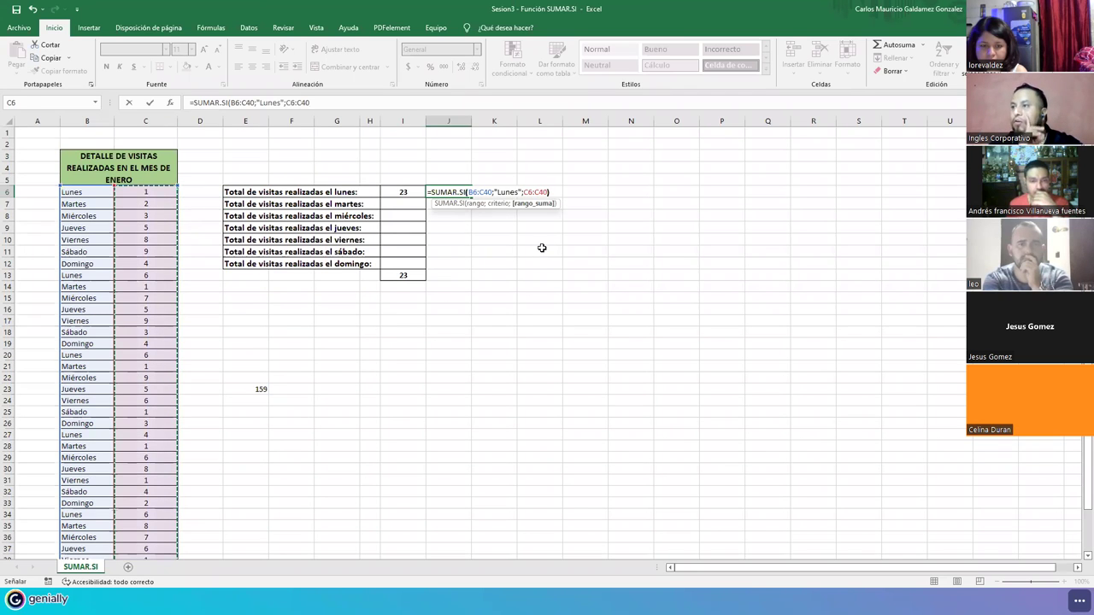
{"action": "type", "text": ")"}
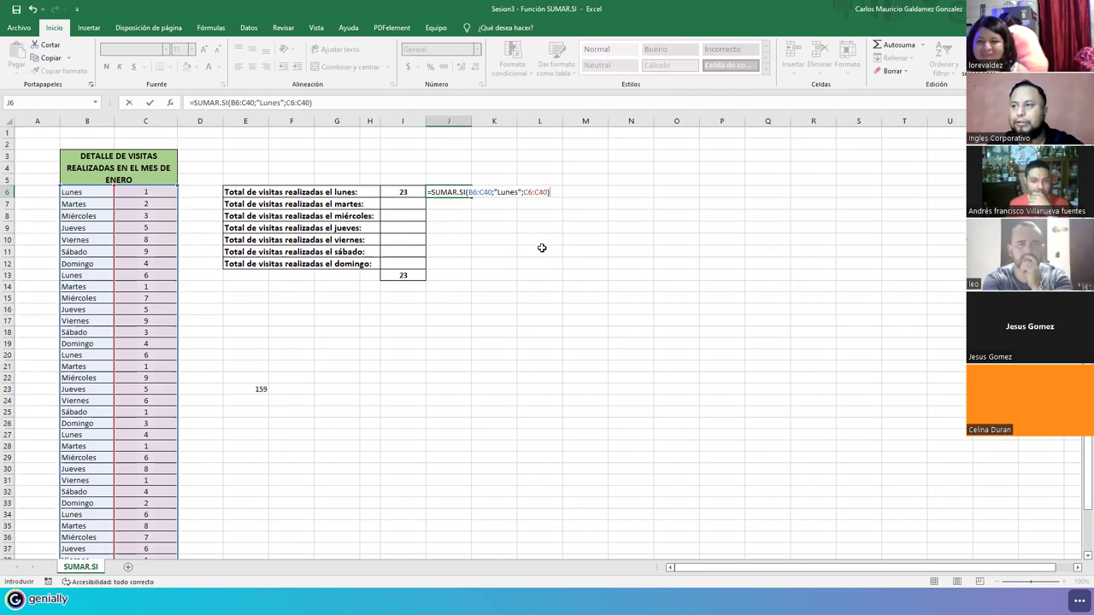
{"action": "left_click", "coordinate": [481, 193]}
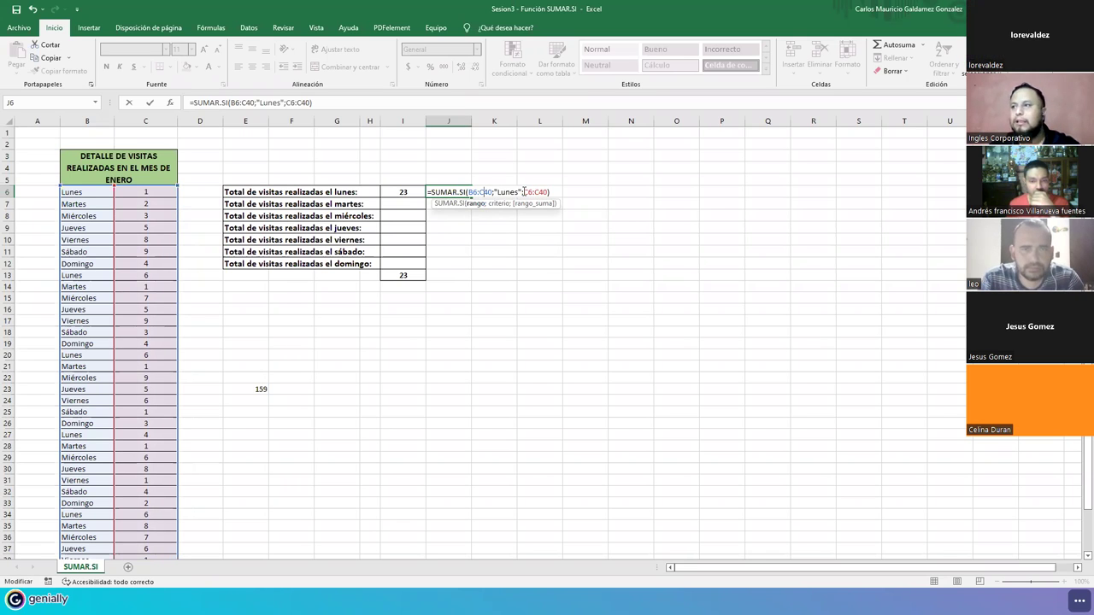
{"action": "key", "text": "Return"}
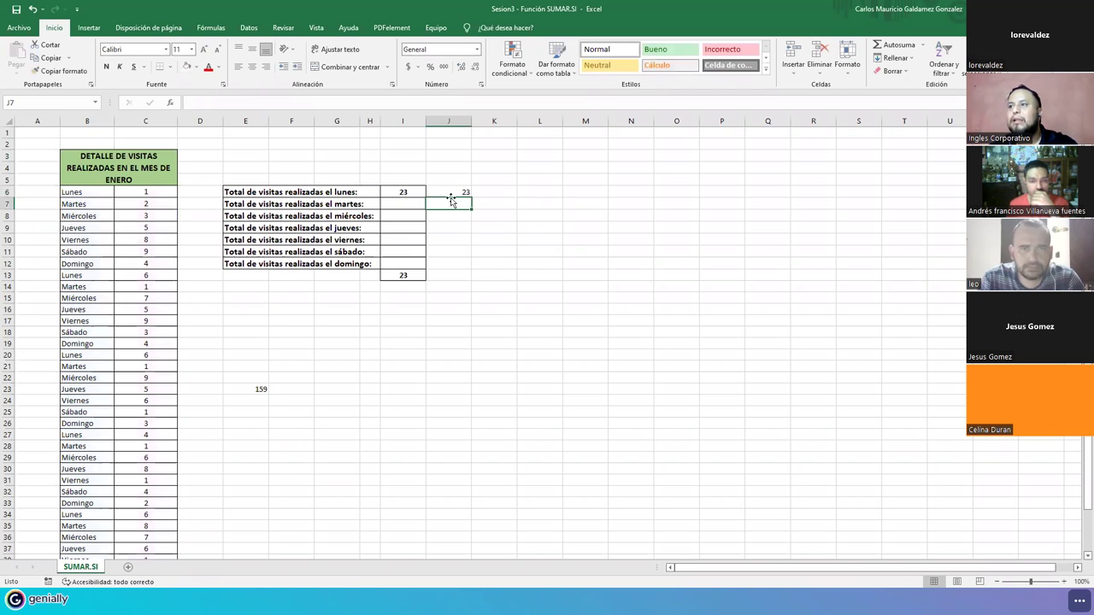
- Compare the SUMAR.SI formulas in I6 and J6, examining the range and criterion arguments of the J6 formula
{"action": "key", "text": "Up"}
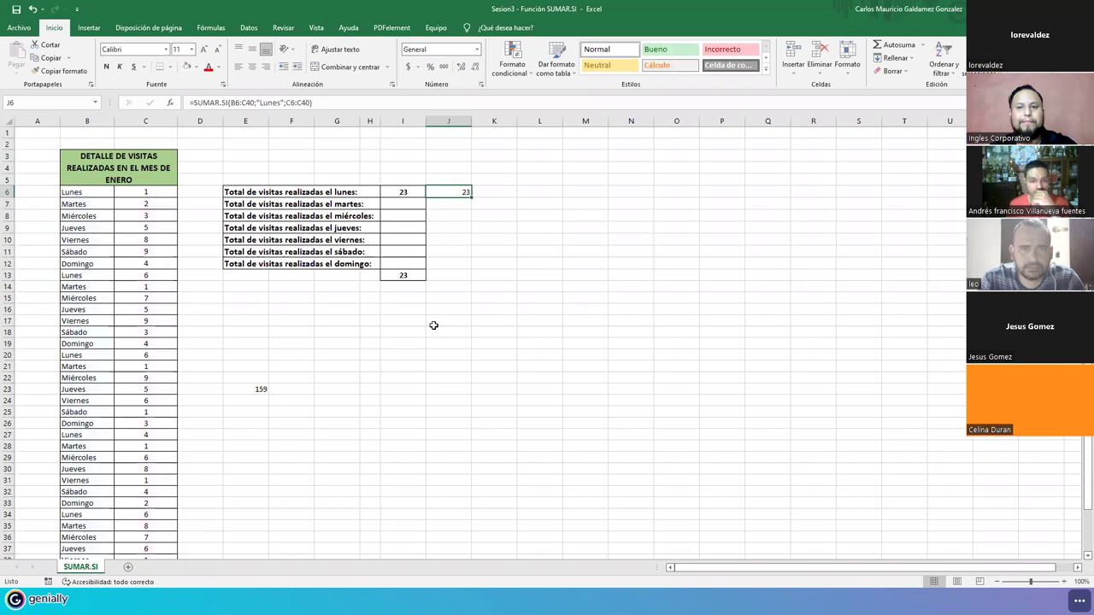
{"action": "key", "text": "Left"}
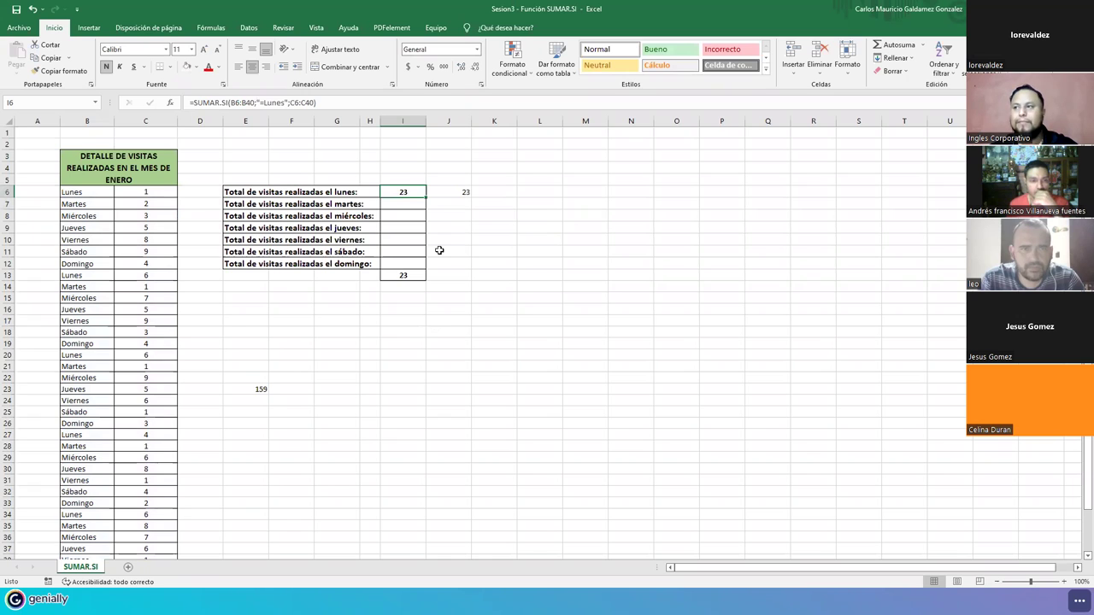
{"action": "key", "text": "Right"}
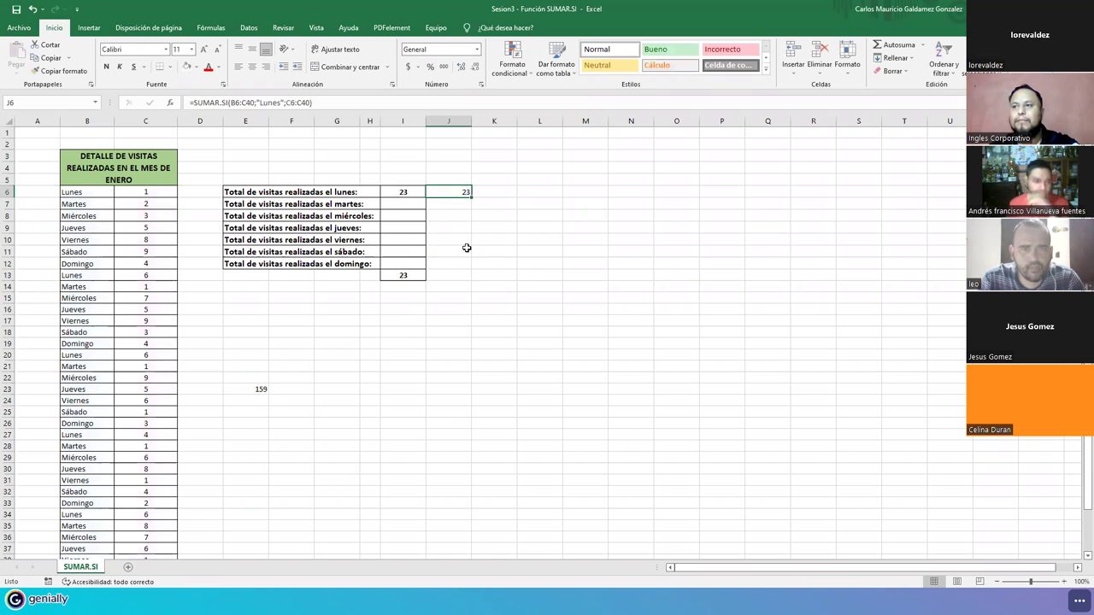
{"action": "key", "text": "F2"}
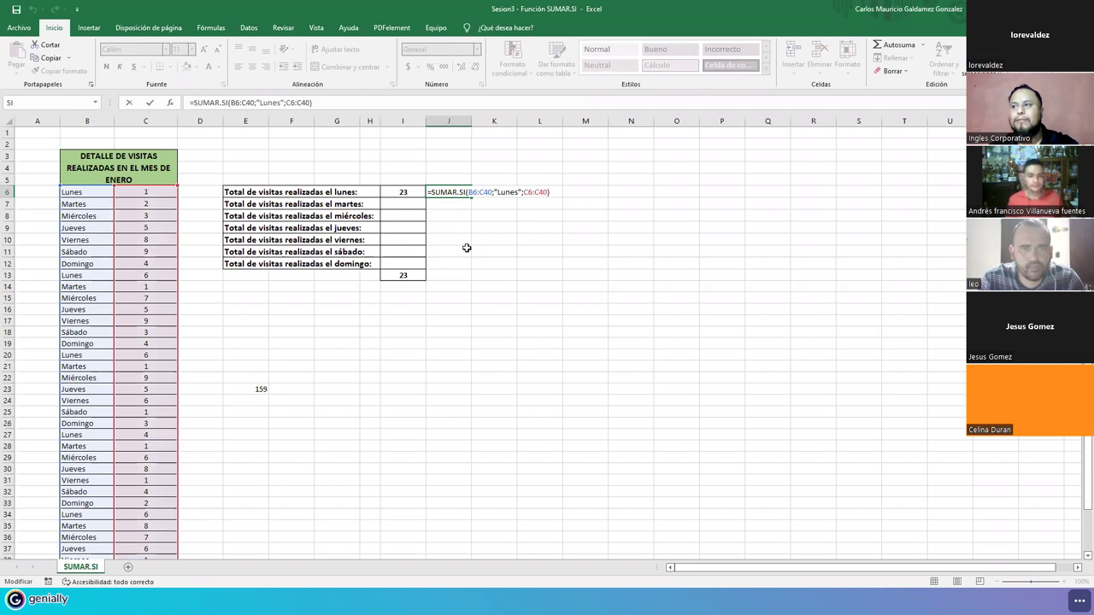
{"action": "left_click", "coordinate": [499, 192]}
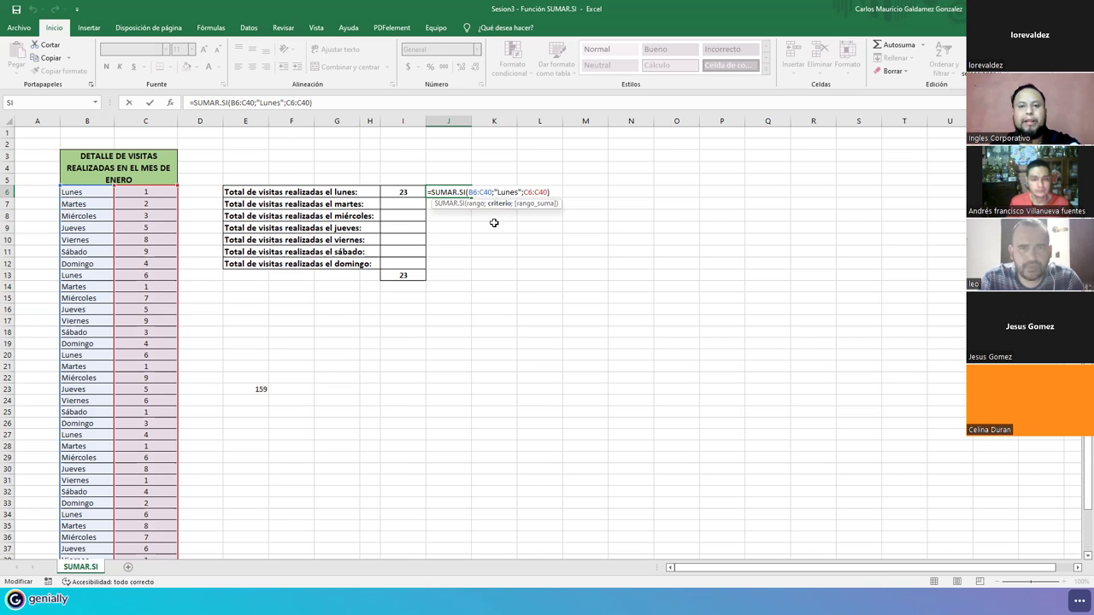
{"action": "key", "text": "ctrl+Return"}
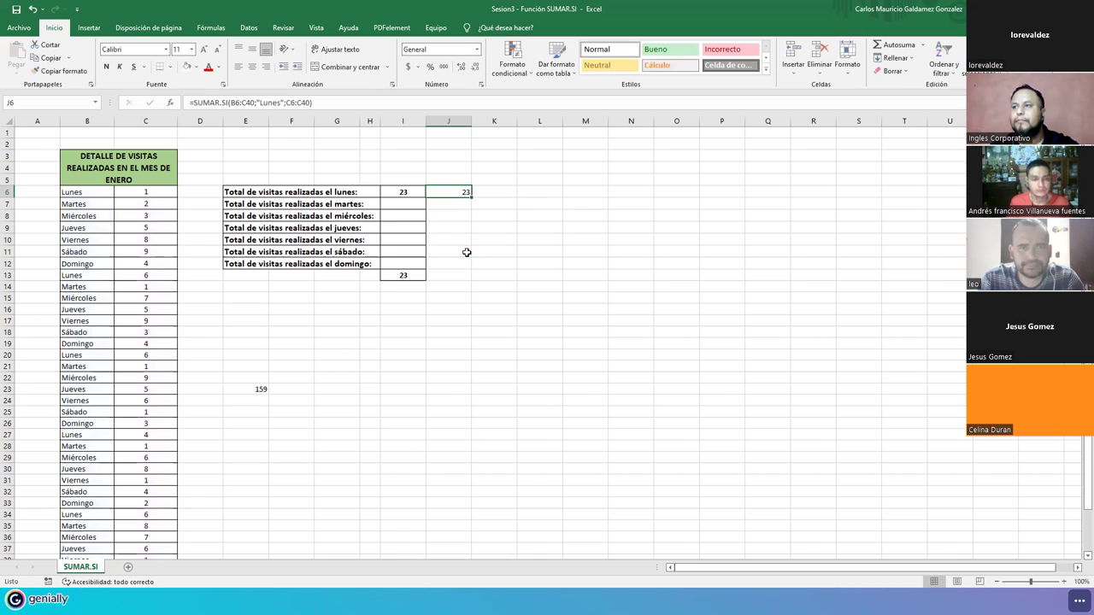
{"action": "scroll", "coordinate": [544, 273], "scroll_direction": "up", "scroll_amount": 3}
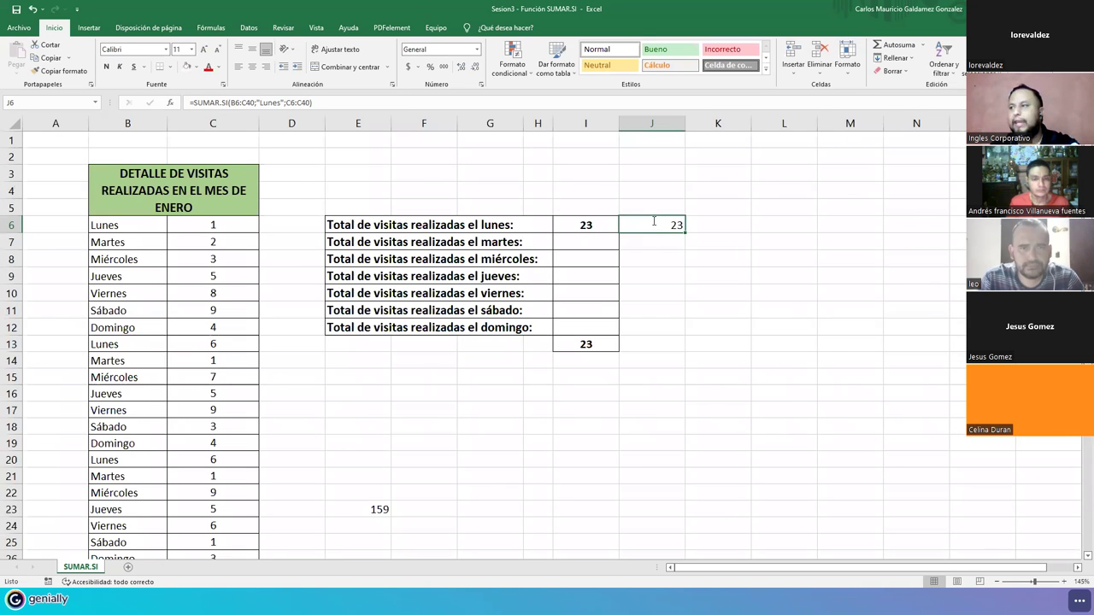
{"action": "key", "text": "F2"}
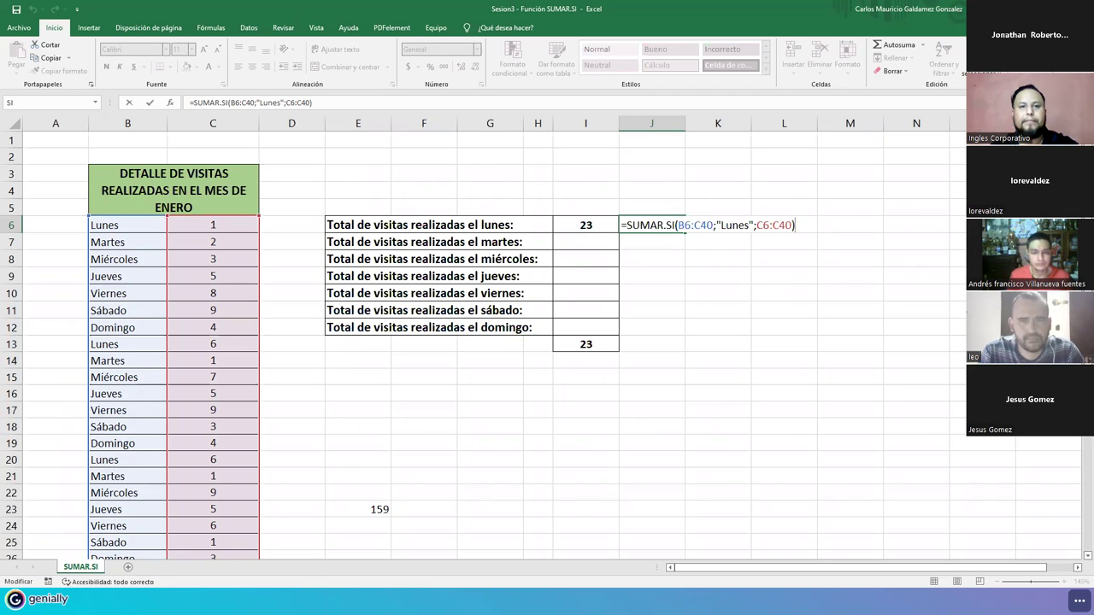
{"action": "key", "text": "Return"}
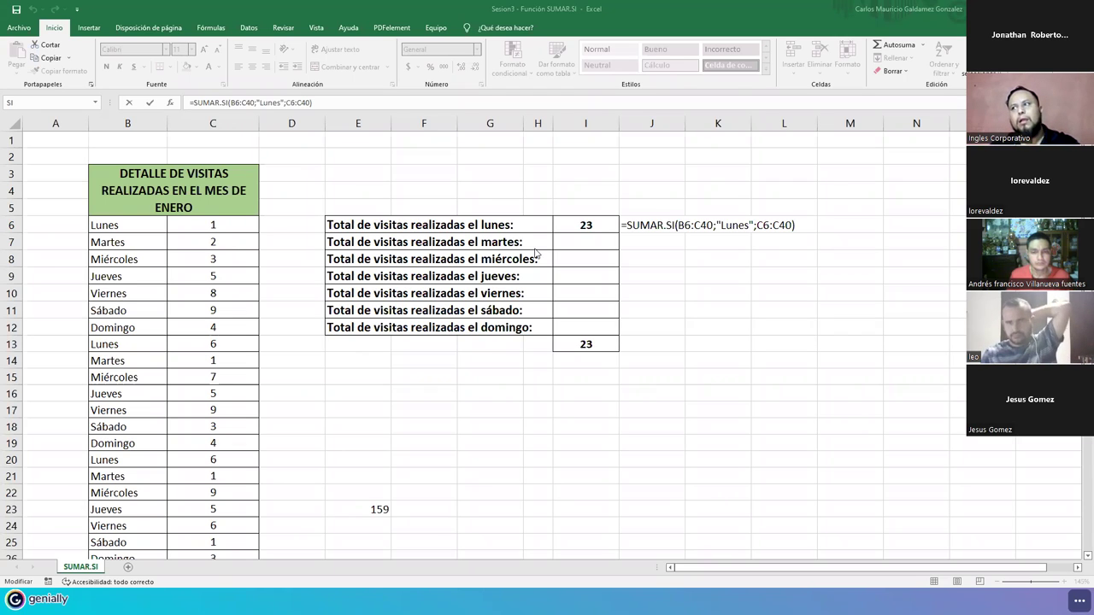
- Change the criterion of the SUMAR.SI formula in J6 to lowercase "lunes"
{"action": "left_click", "coordinate": [725, 227]}
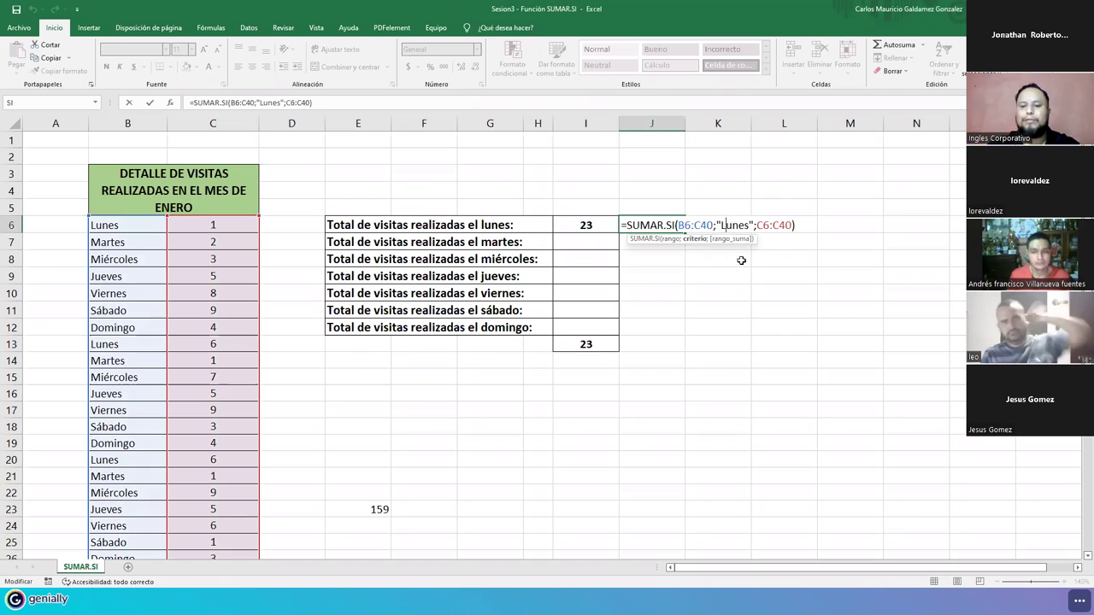
{"action": "key", "text": "BackSpace"}
{"action": "type", "text": "l"}
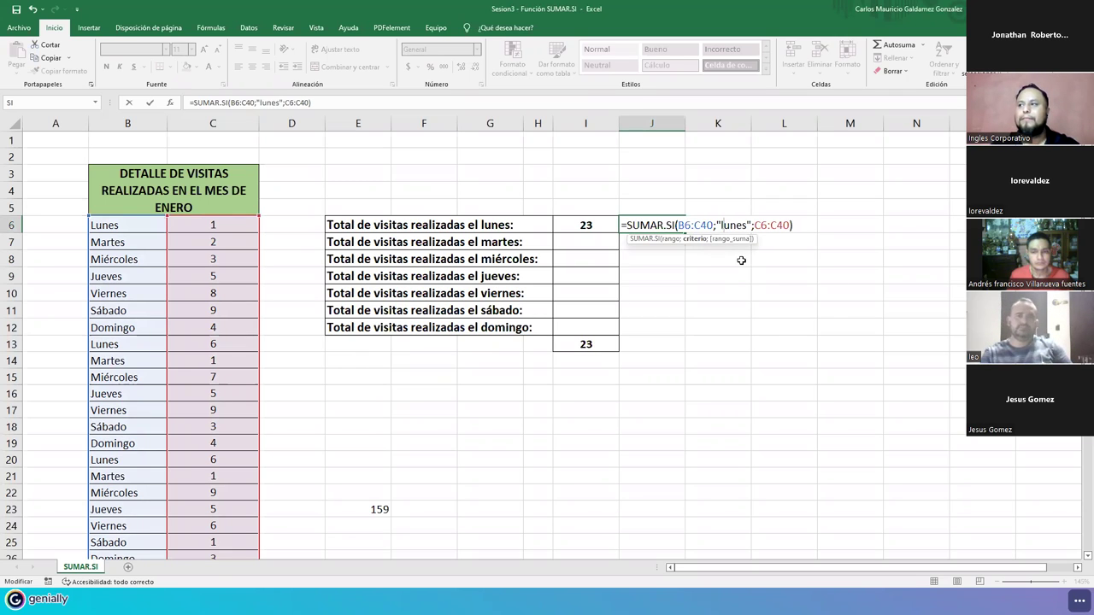
{"action": "key", "text": "Return"}
{"action": "key", "text": "Up"}
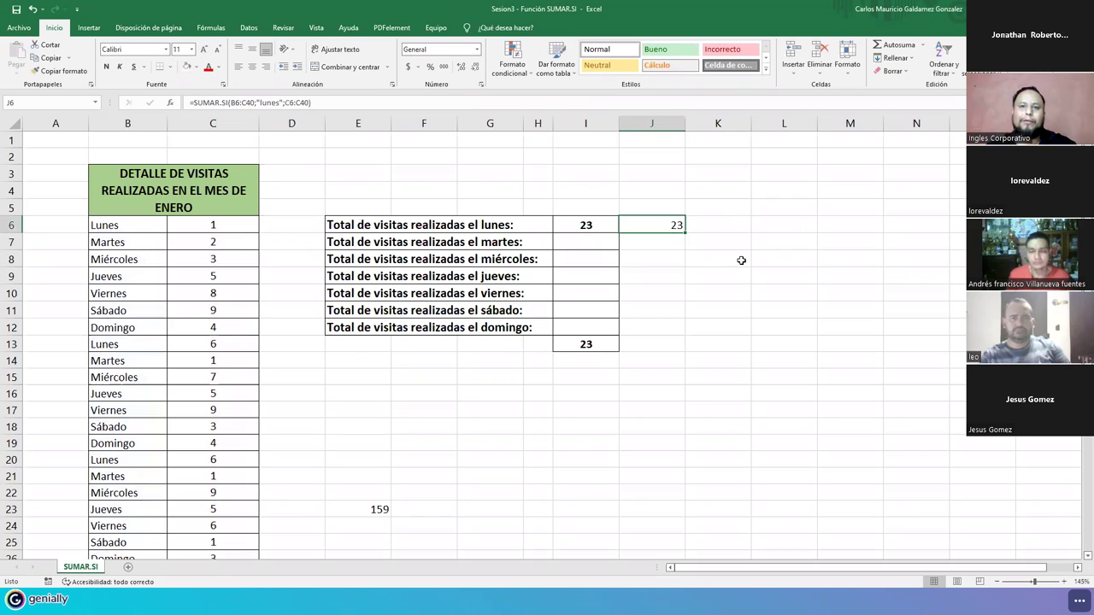
- Misspell the first weekday entry in B6 as "Luenes" and check the SUMAR.SI formula in J6
{"action": "left_click", "coordinate": [101, 225]}
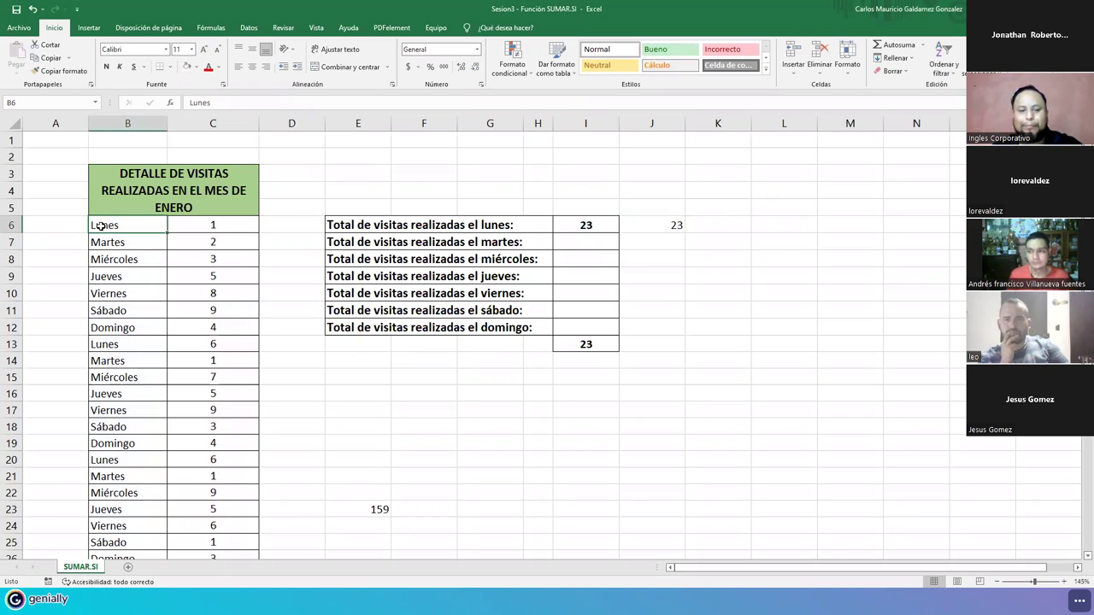
{"action": "double_click", "coordinate": [101, 225]}
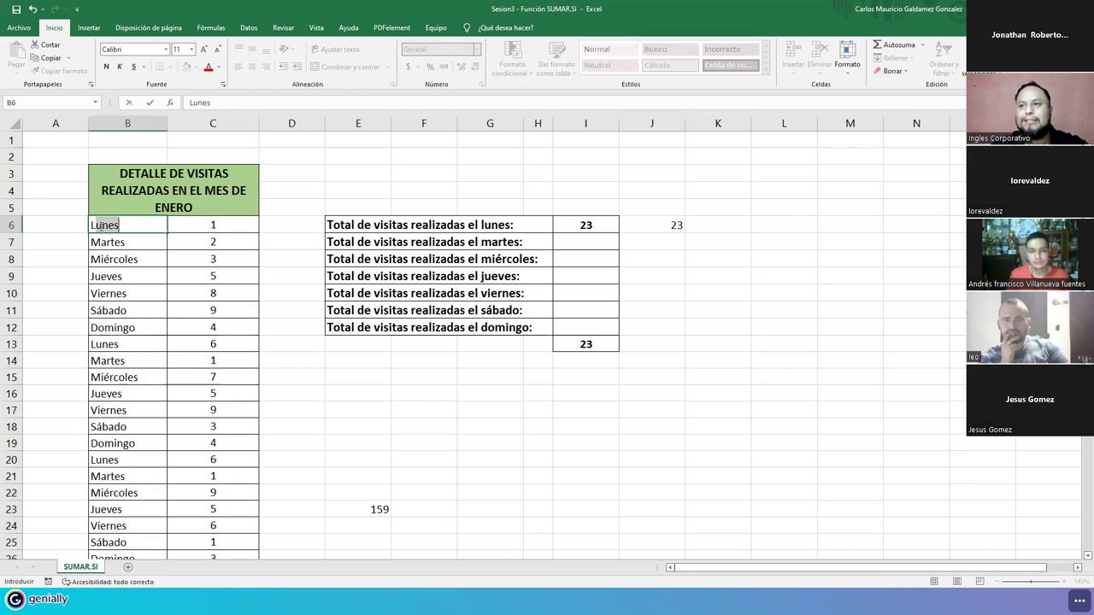
{"action": "type", "text": "e"}
{"action": "key", "text": "Return"}
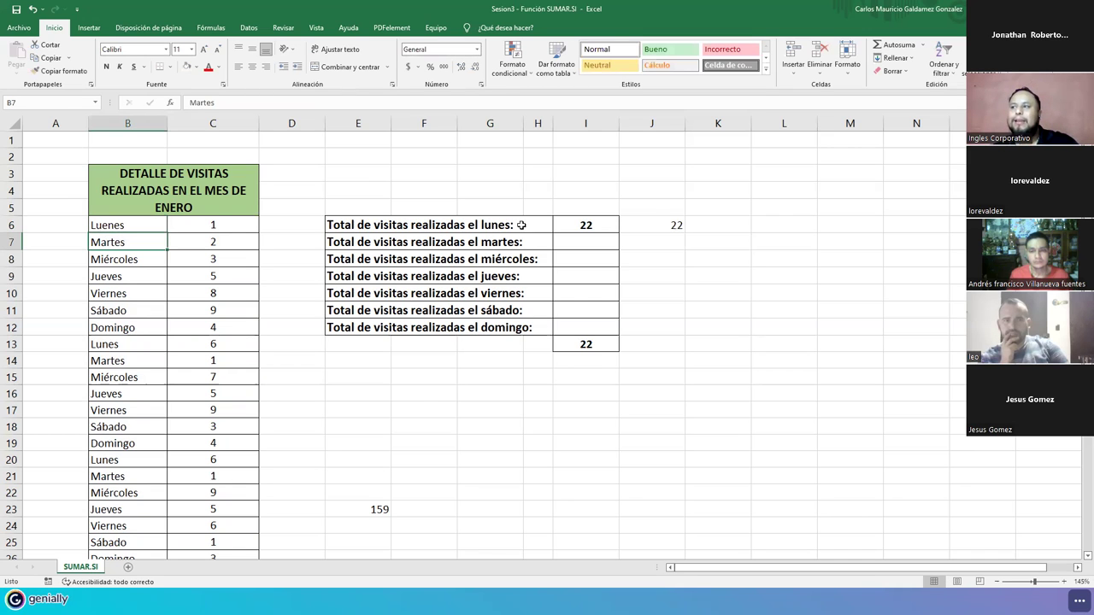
{"action": "left_click", "coordinate": [652, 224]}
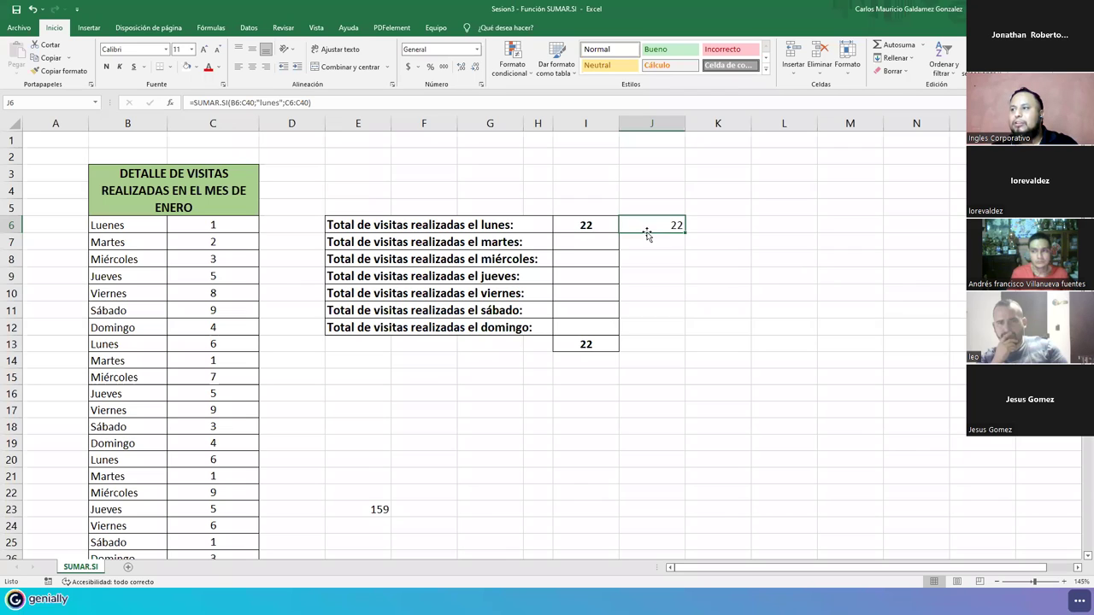
- Correct the weekday in B6 back to "Lunes" and clear the trial formula from J6
{"action": "left_click", "coordinate": [111, 226]}
{"action": "type", "text": "Lun"}
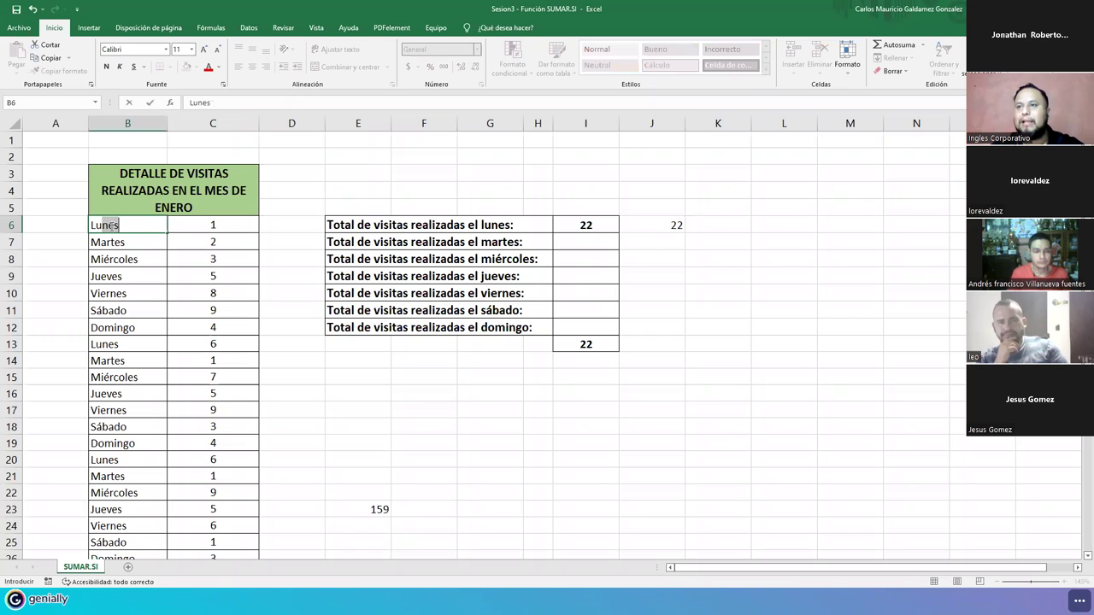
{"action": "key", "text": "Return"}
{"action": "left_click", "coordinate": [111, 226]}
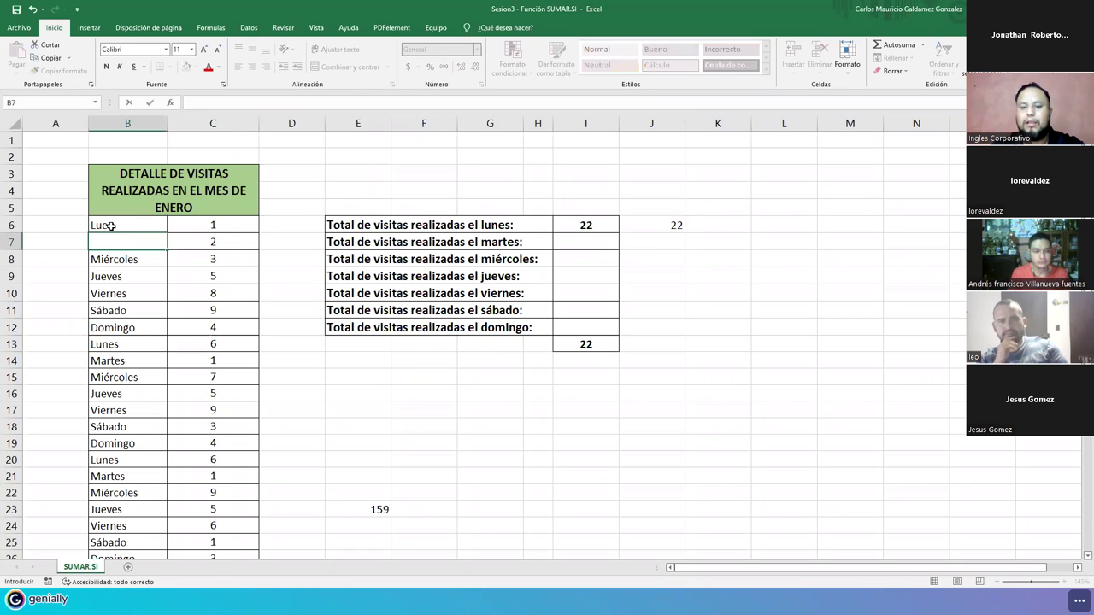
{"action": "type", "text": "Lunes"}
{"action": "key", "text": "Return"}
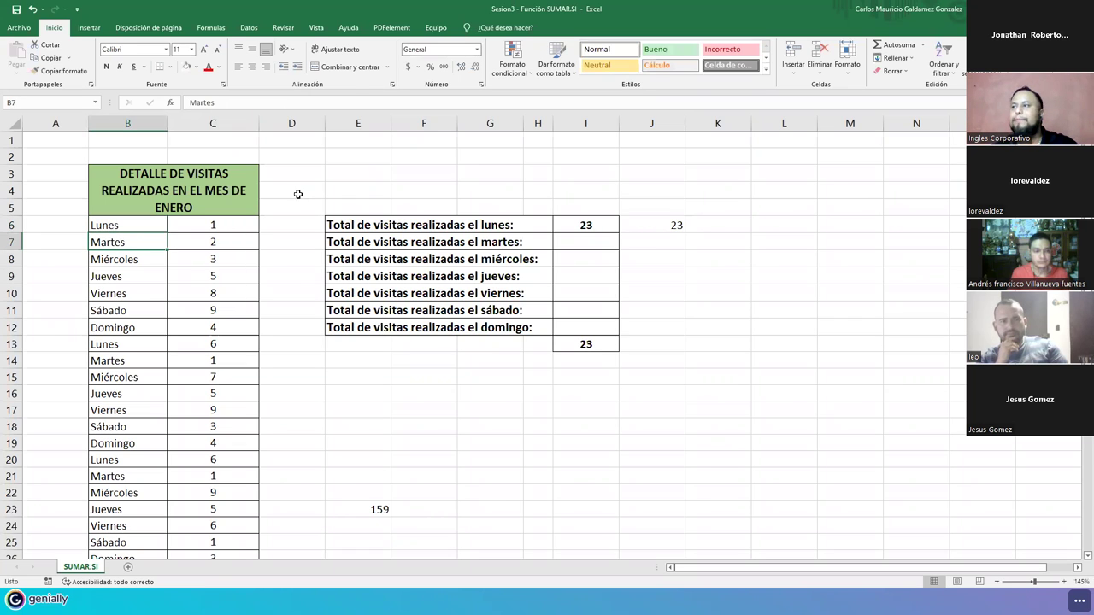
{"action": "left_click", "coordinate": [644, 221]}
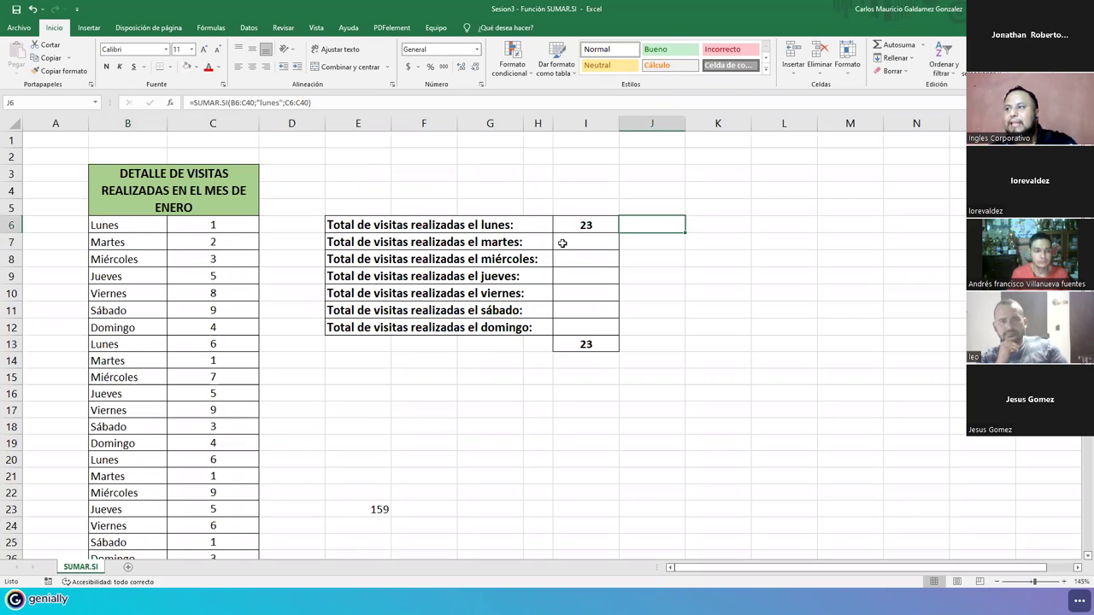
{"action": "key", "text": "Delete"}
- Enter a SUMAR.SI formula for Tuesday's visits in I7 with range B6:C40 and criterion "Martes", leaving out the sum range
{"action": "left_click", "coordinate": [589, 244]}
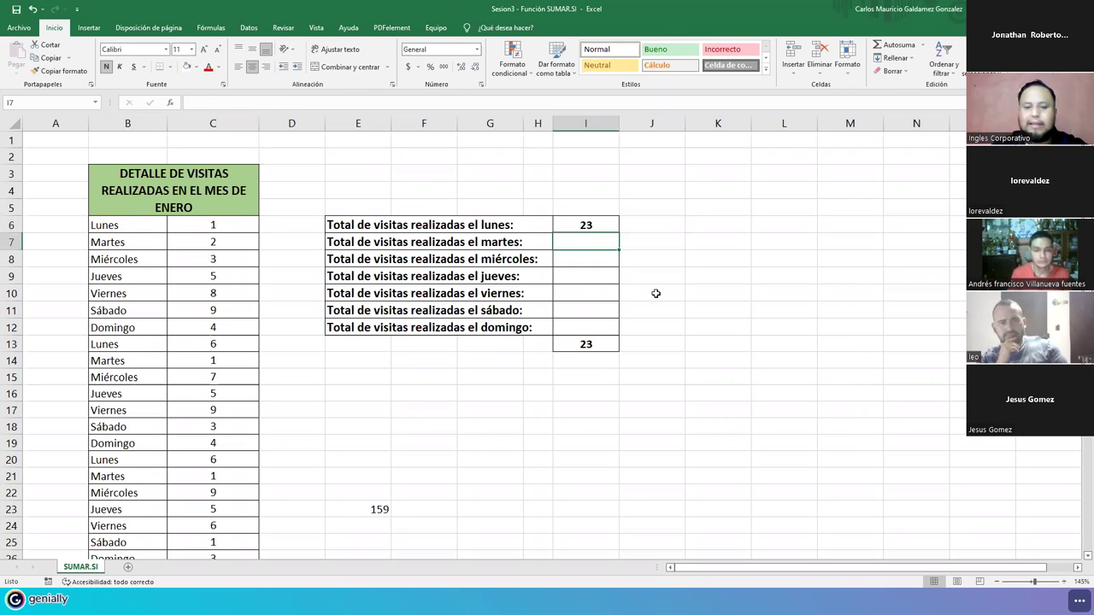
{"action": "type", "text": "=sumar.si"}
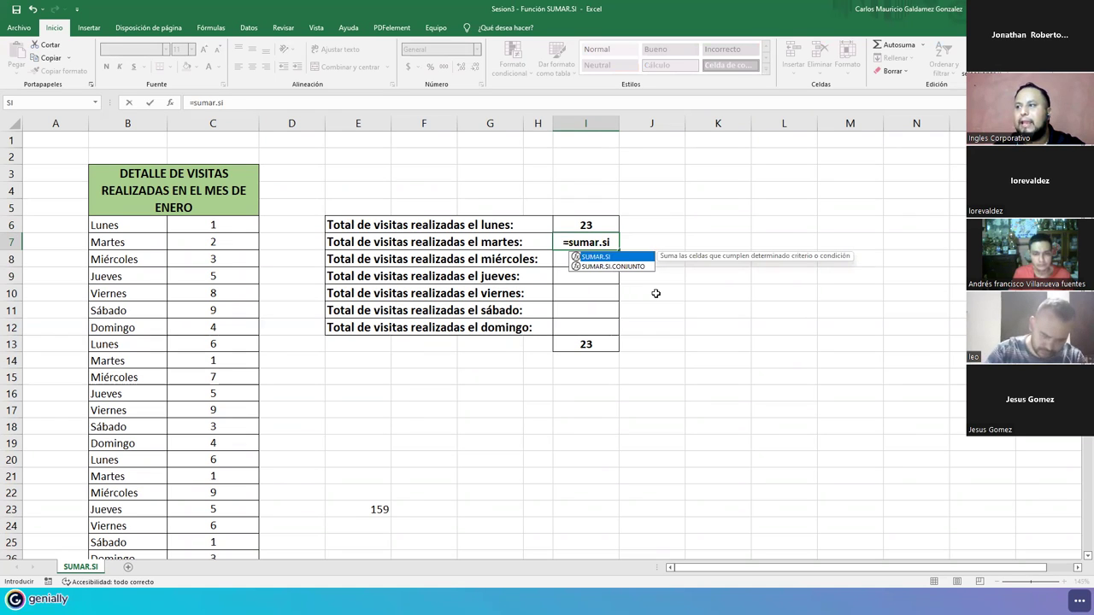
{"action": "key", "text": "Tab"}
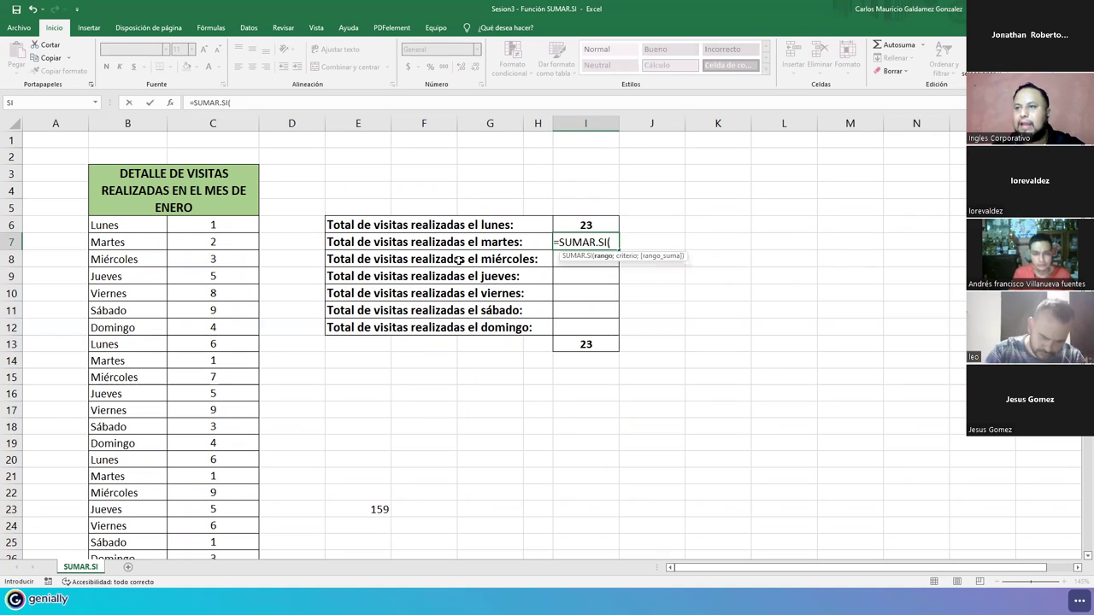
{"action": "left_click_drag", "start_coordinate": [128, 225], "coordinate": [198, 521]}
{"action": "left_click_drag", "start_coordinate": [522, 477], "coordinate": [534, 366]}
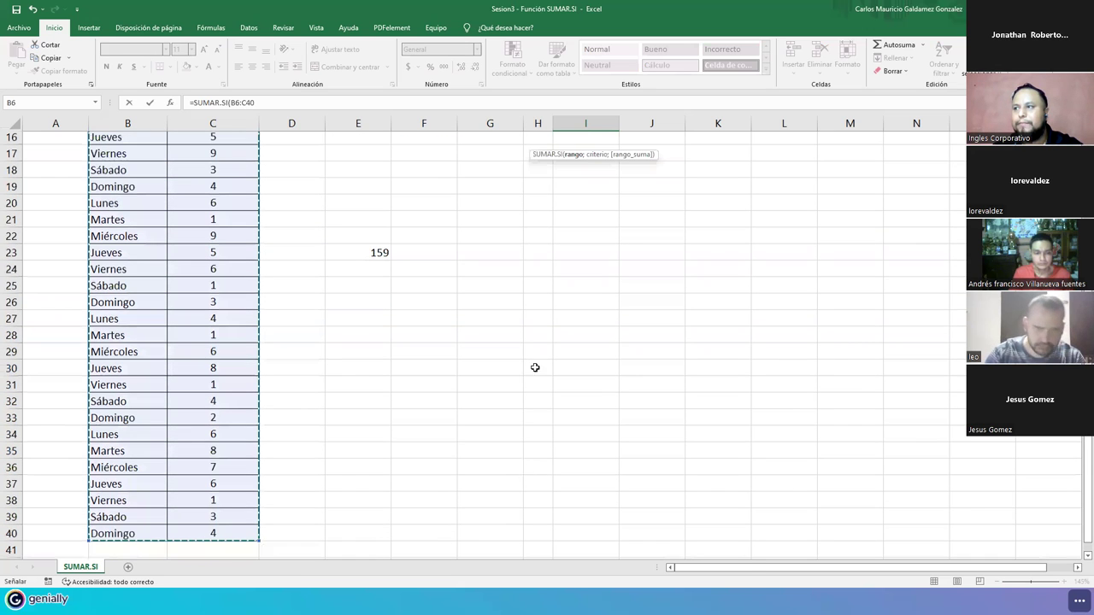
{"action": "scroll", "coordinate": [598, 287], "scroll_direction": "up", "scroll_amount": 5}
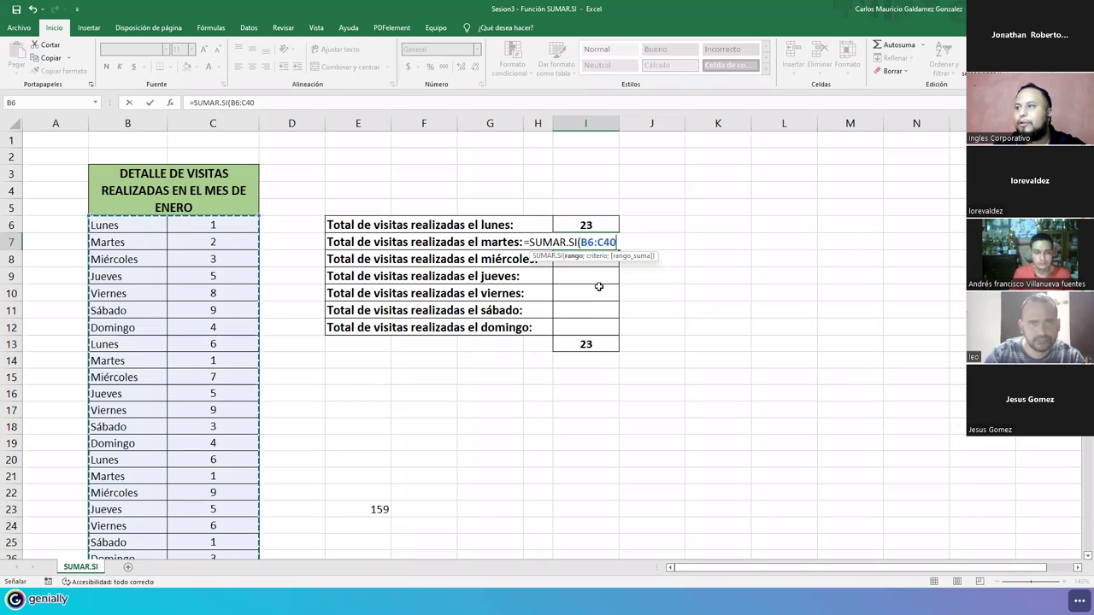
{"action": "type", "text": ";"}
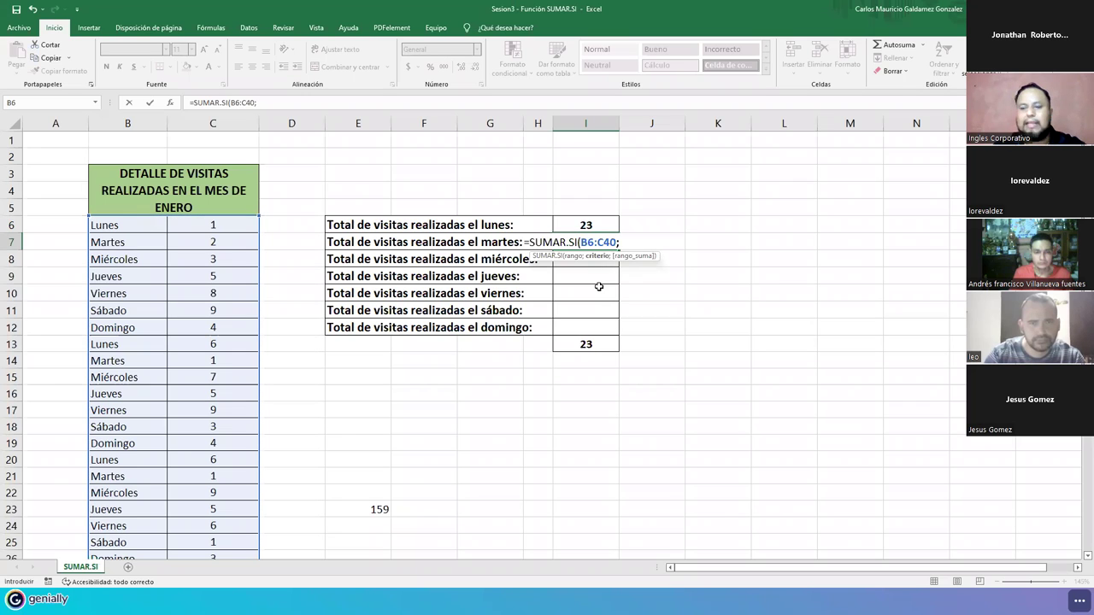
{"action": "type", "text": "\"Marte"}
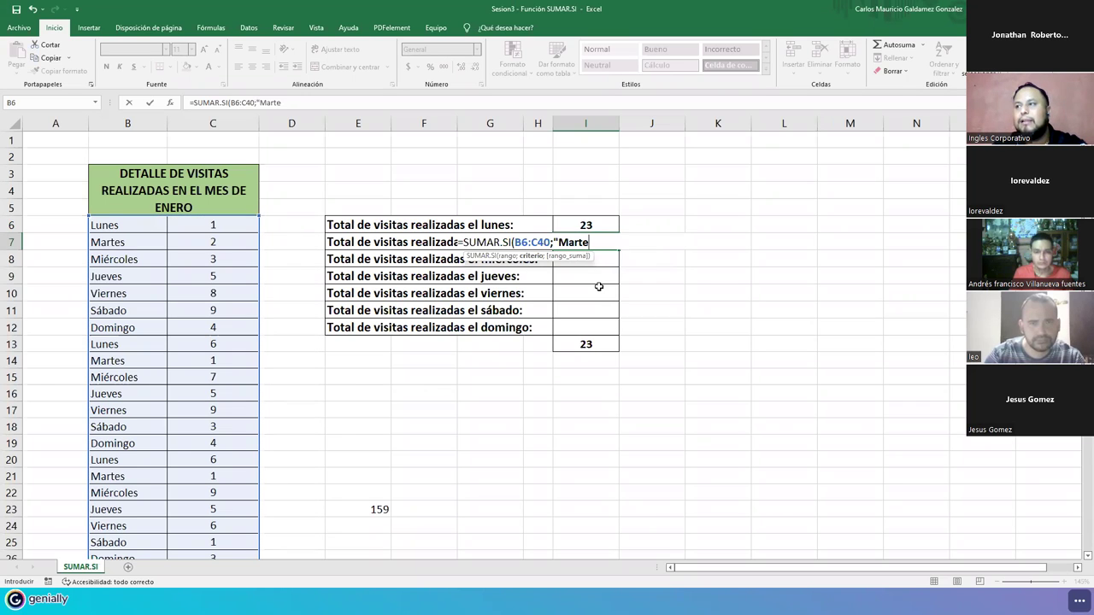
{"action": "type", "text": "s\")"}
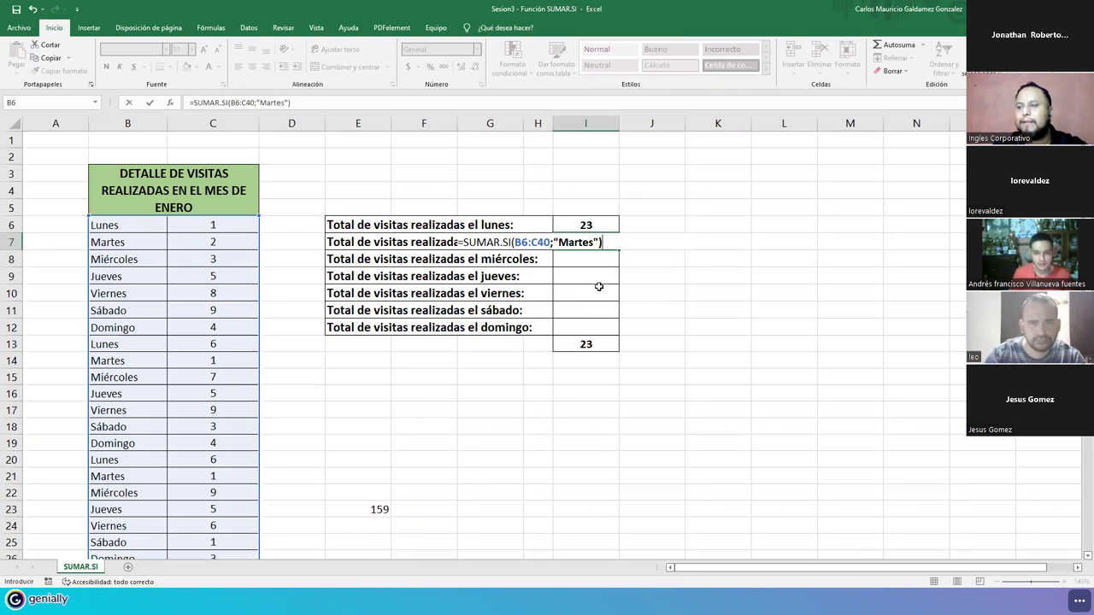
{"action": "key", "text": "Return"}
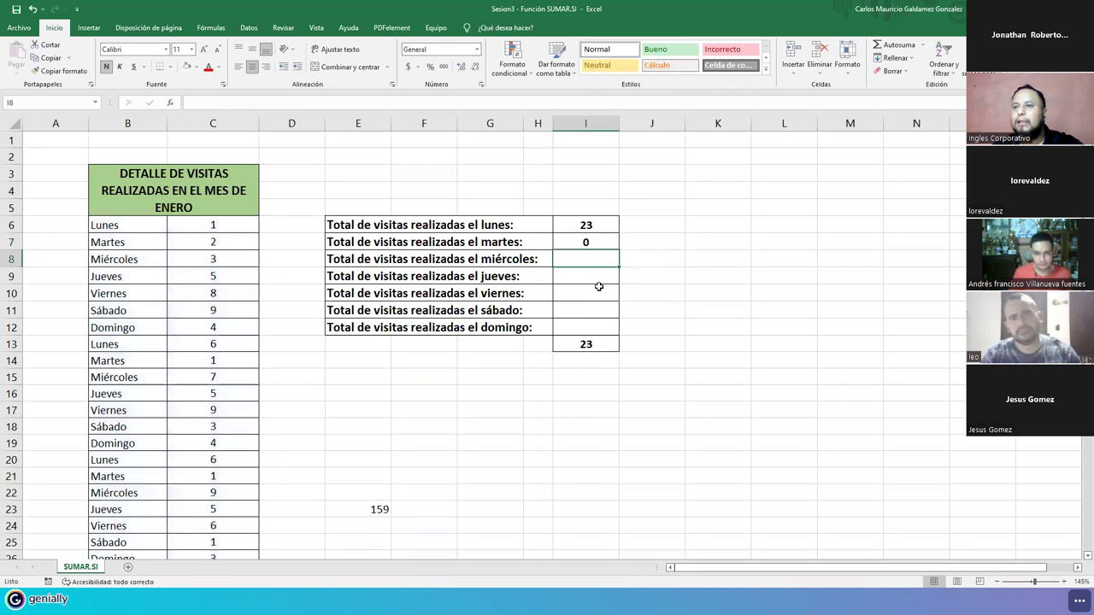
- Add the sum range C6:C40 as the third argument of the SUMAR.SI formula in I7
{"action": "left_click", "coordinate": [579, 249]}
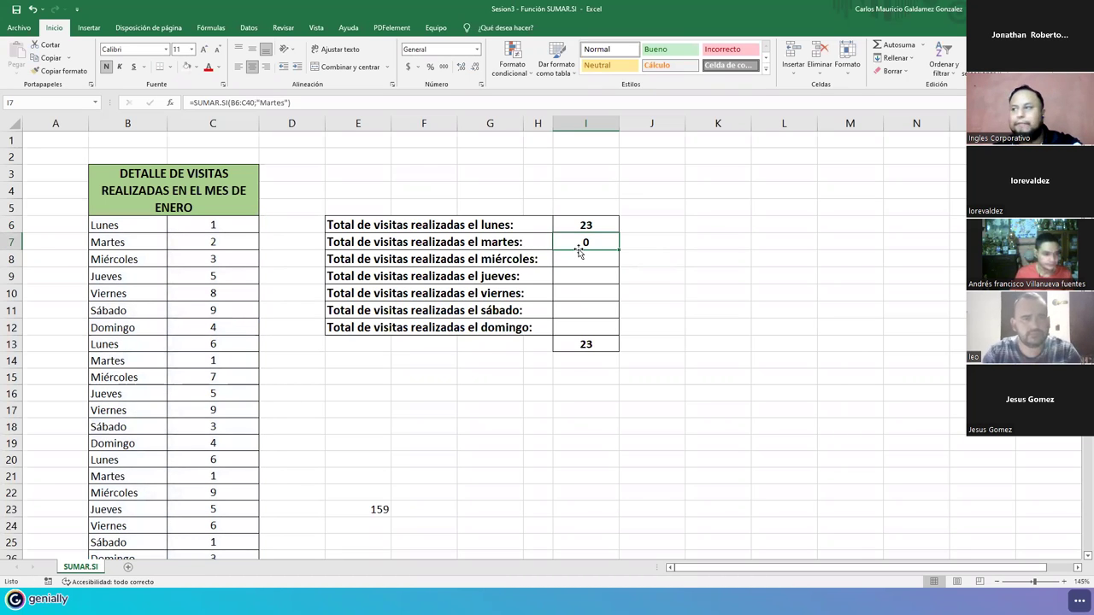
{"action": "double_click", "coordinate": [580, 250]}
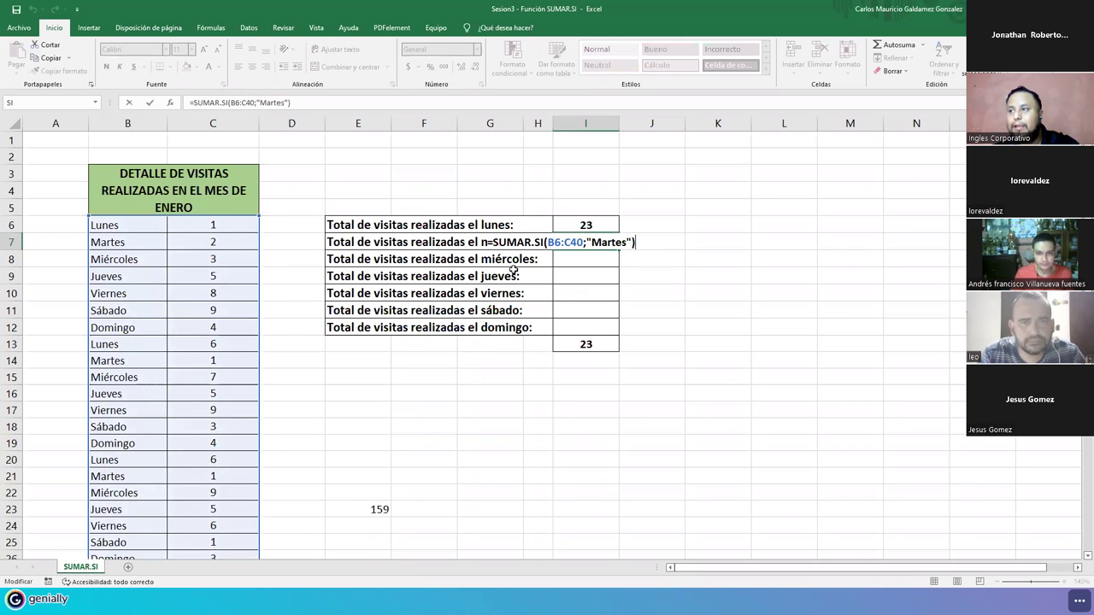
{"action": "left_click", "coordinate": [549, 243]}
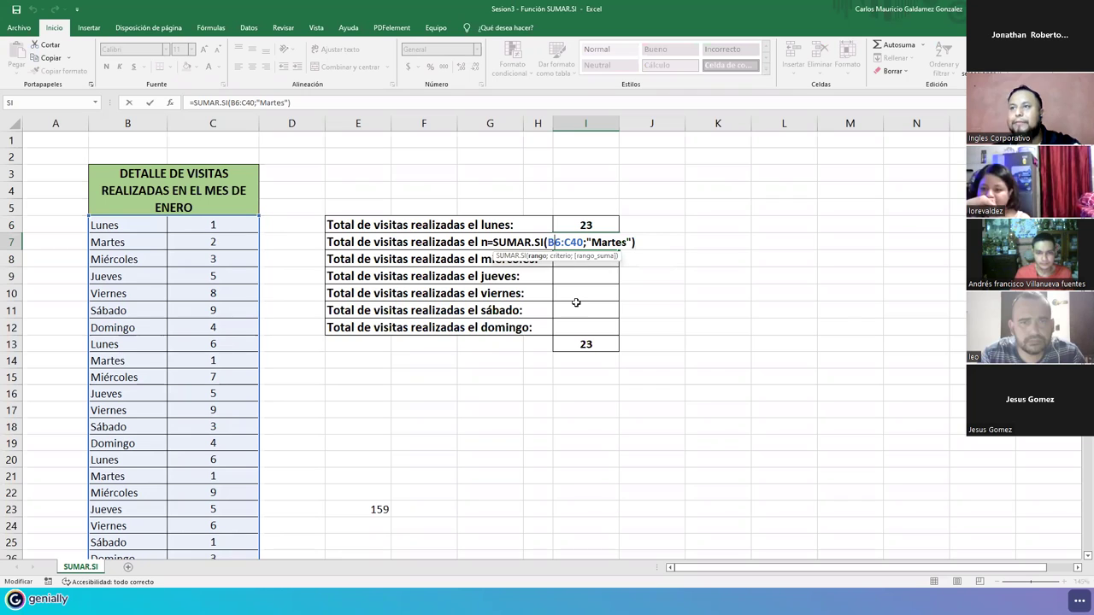
{"action": "left_click", "coordinate": [626, 244]}
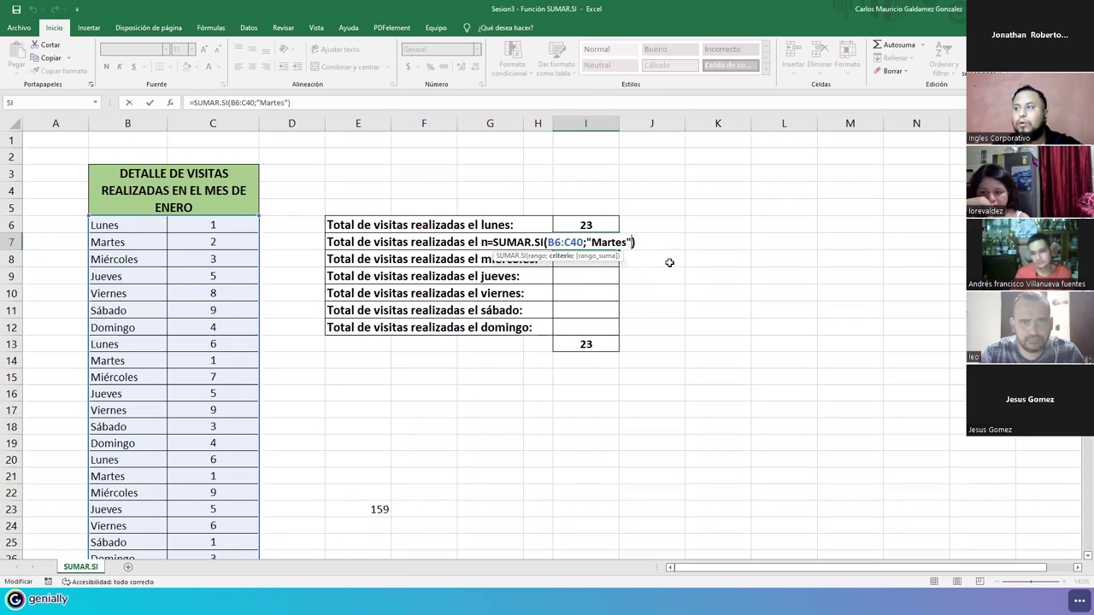
{"action": "type", "text": ";"}
{"action": "left_click", "coordinate": [214, 224]}
{"action": "mouse_move", "coordinate": [199, 510]}
{"action": "left_mouse_down"}
{"action": "mouse_move", "coordinate": [195, 587]}
{"action": "mouse_move", "coordinate": [199, 516]}
{"action": "left_mouse_up"}
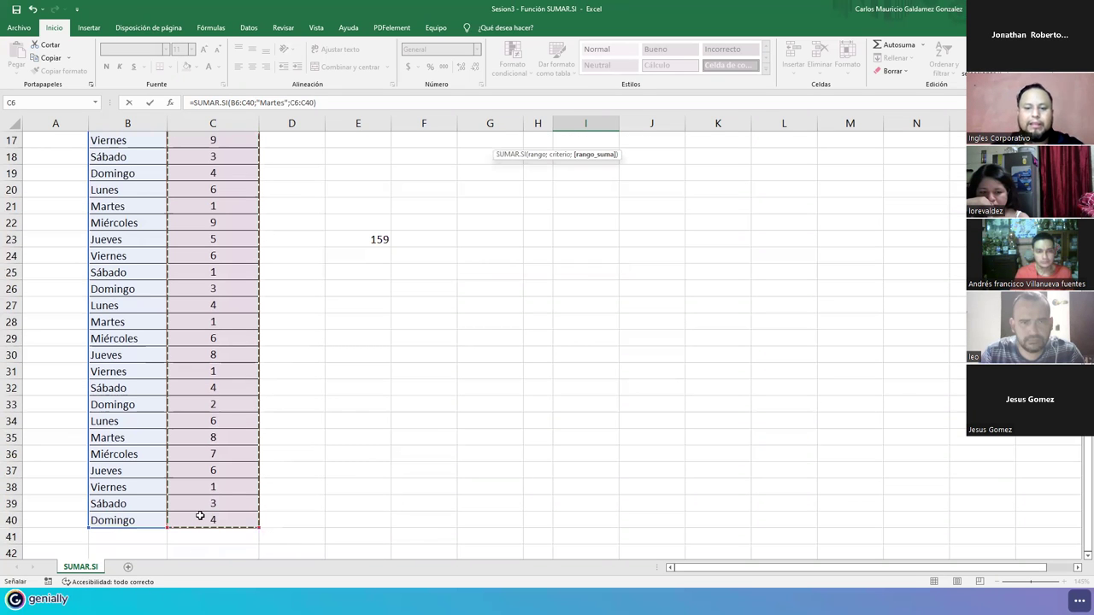
{"action": "type", "text": ")"}
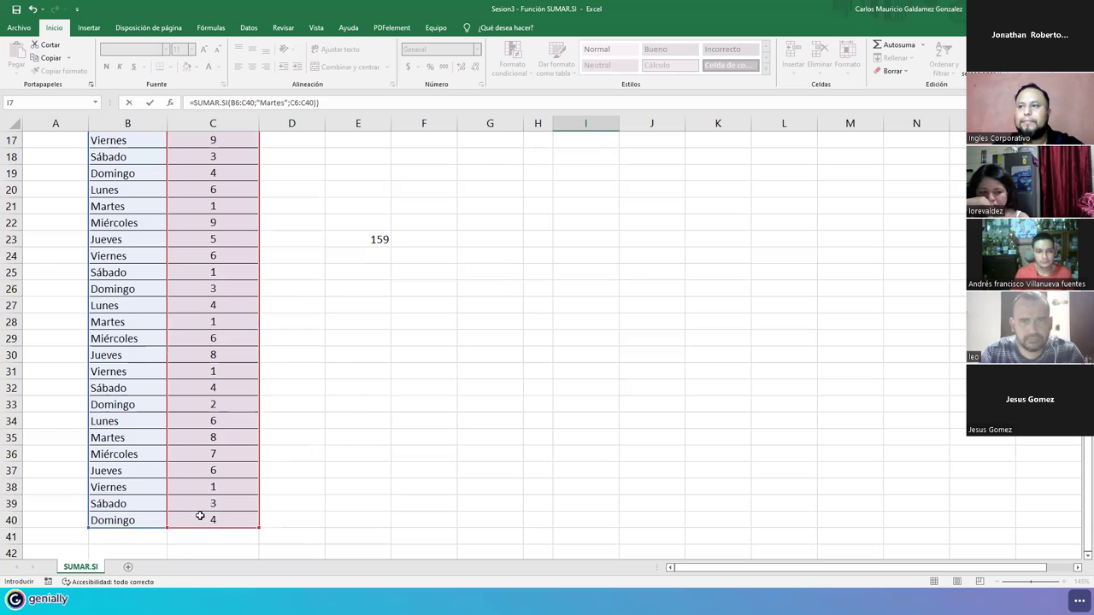
{"action": "key", "text": "Return"}
{"action": "key", "text": "Return"}
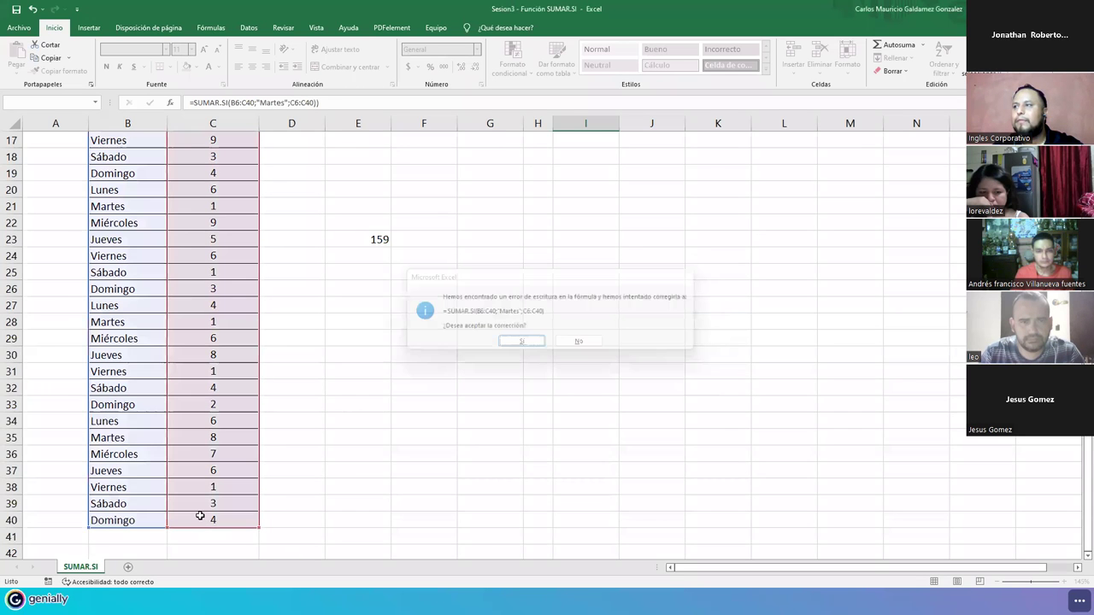
- Review the formulas in I6 and I7, examining the sum range argument of the Tuesday formula
{"action": "key", "text": "Up"}
{"action": "key", "text": "Up"}
{"action": "key", "text": "Up"}
{"action": "key", "text": "Up"}
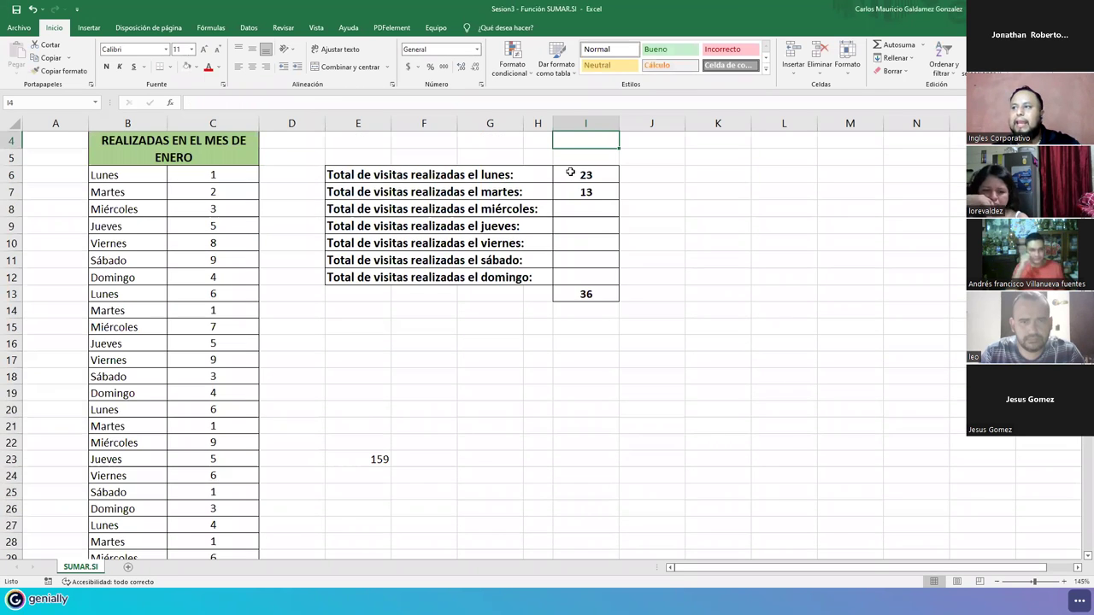
{"action": "left_click", "coordinate": [570, 172]}
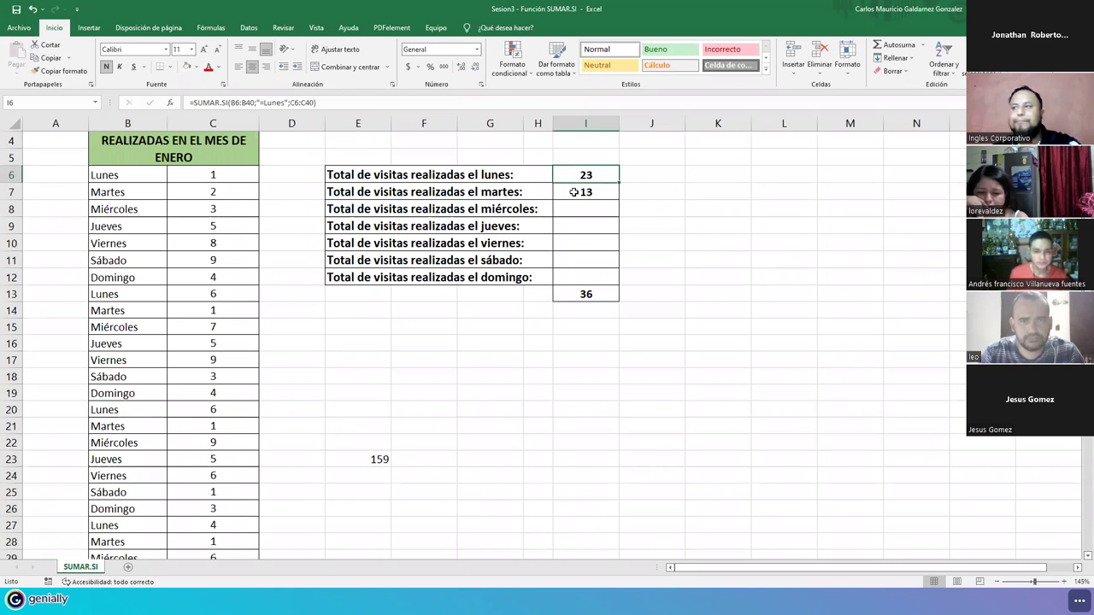
{"action": "double_click", "coordinate": [575, 191]}
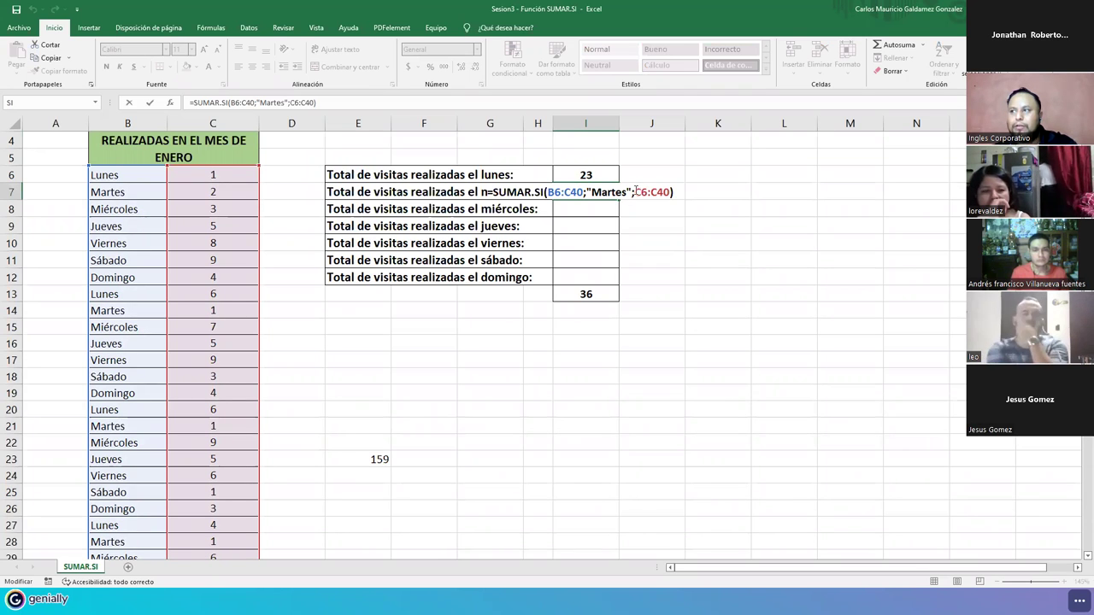
{"action": "left_click_drag", "start_coordinate": [635, 193], "coordinate": [658, 194]}
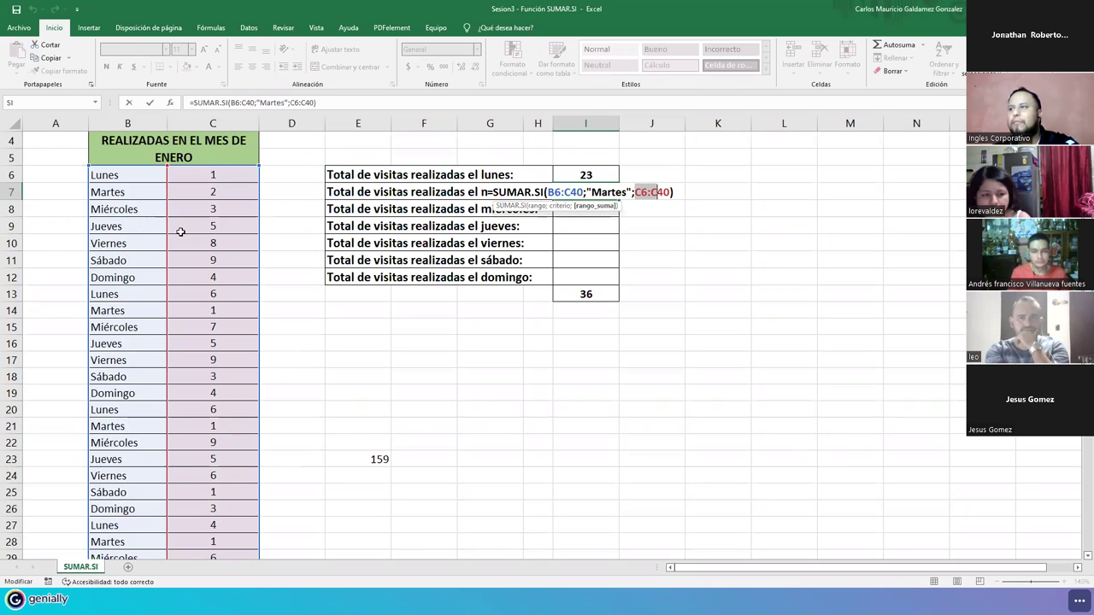
{"action": "key", "text": "ctrl+Return"}
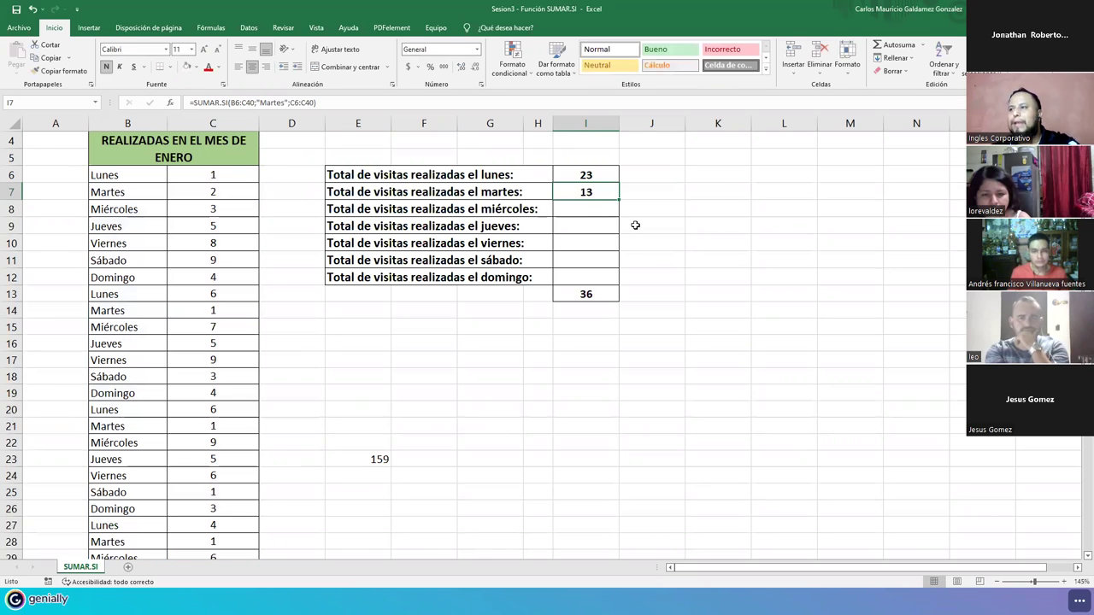
- Enter the formula =SUMAR.SI(B6:C40;"Miercoles";C6:C40) for Wednesday's visits in I8
{"action": "left_click", "coordinate": [581, 211]}
{"action": "type", "text": "="}
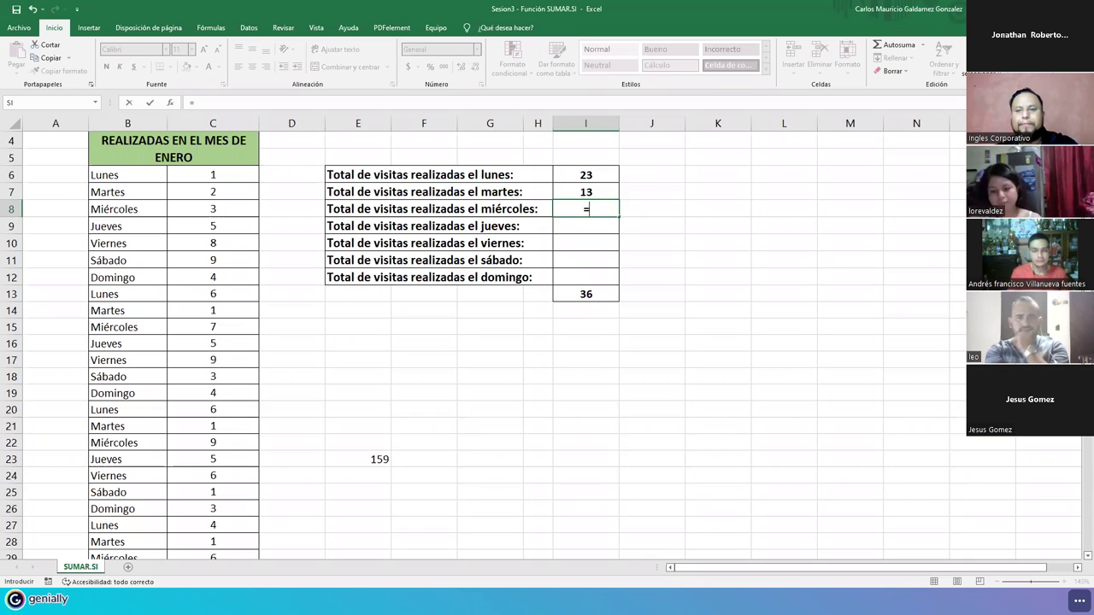
{"action": "left_click", "coordinate": [602, 211]}
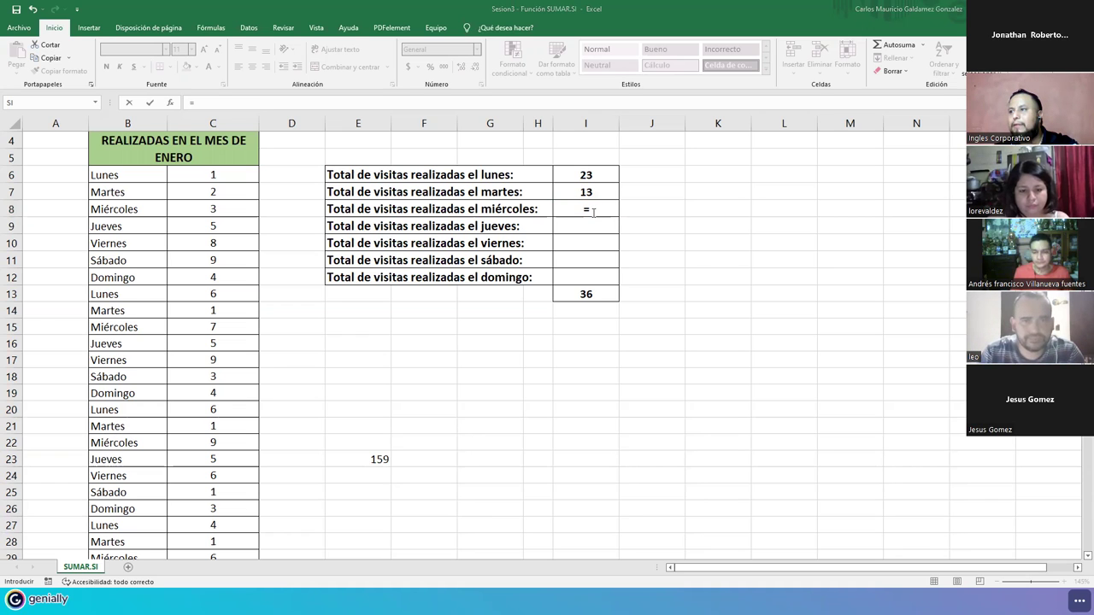
{"action": "left_click", "coordinate": [564, 211]}
{"action": "type", "text": "sumar.si(B6:C40;\"Miercoles\";C6:C40)"}
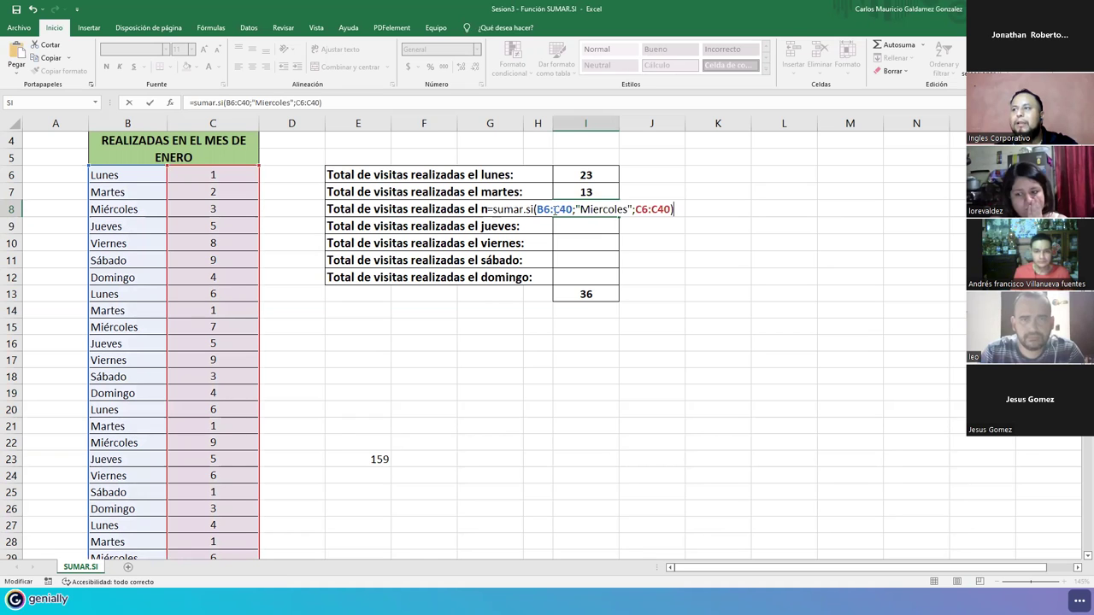
{"action": "left_click", "coordinate": [570, 208]}
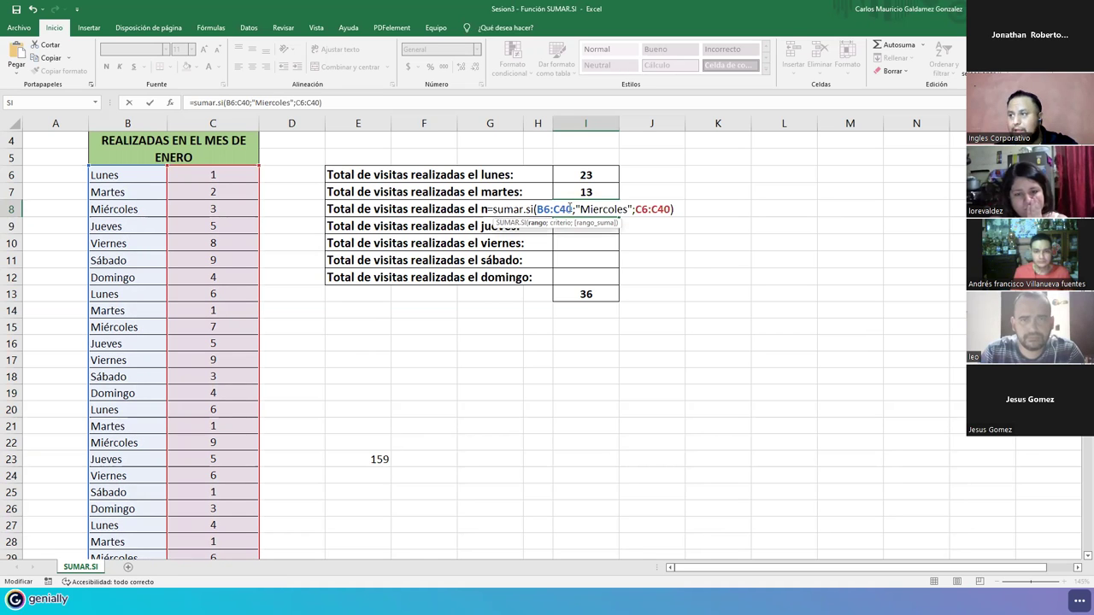
{"action": "left_click", "coordinate": [589, 209]}
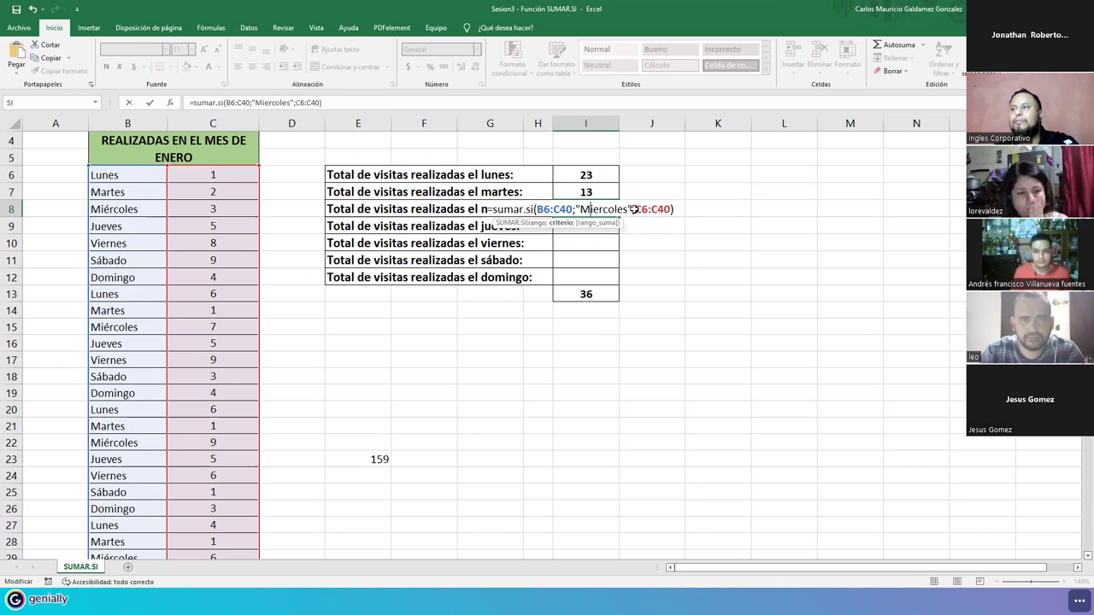
{"action": "key", "text": "Return"}
- Correct the criterion of the Wednesday formula in I8 to the accented spelling "Miércoles"
{"action": "left_click", "coordinate": [601, 209]}
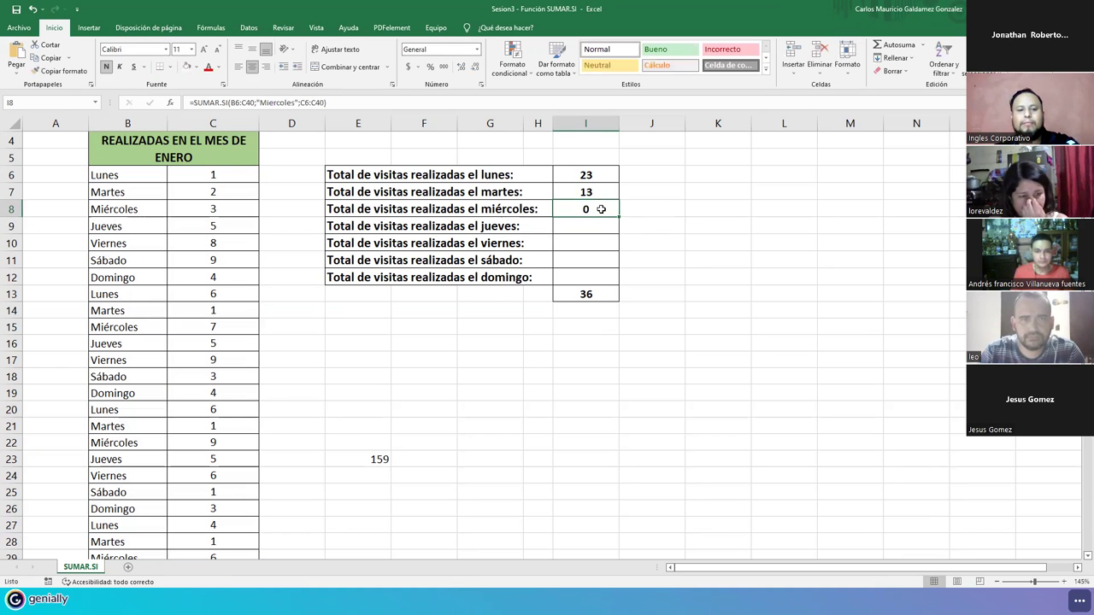
{"action": "double_click", "coordinate": [602, 210]}
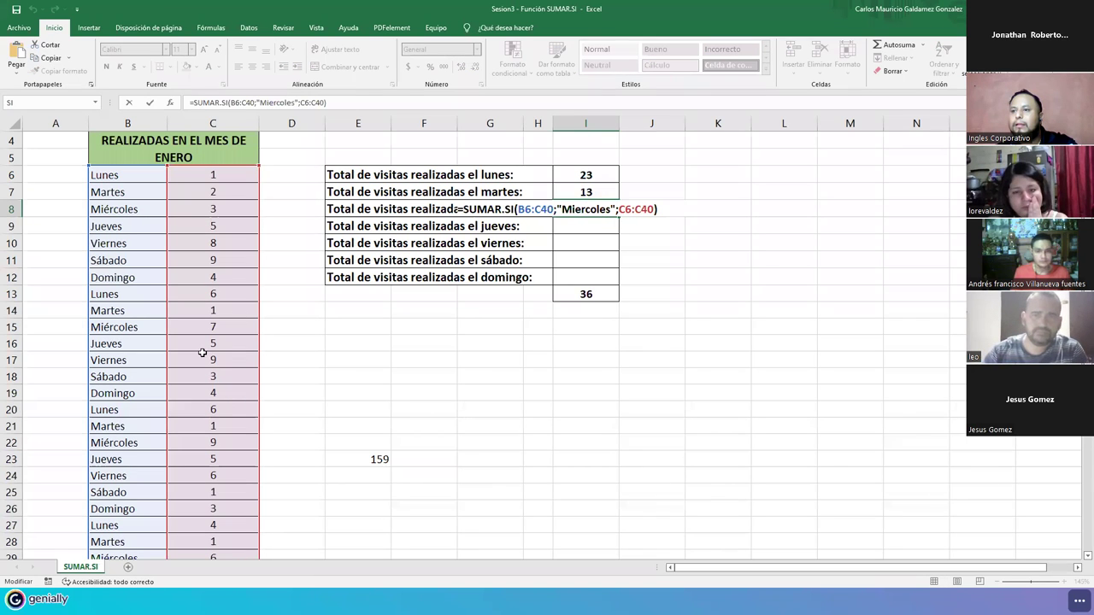
{"action": "scroll", "coordinate": [290, 353], "scroll_direction": "down", "scroll_amount": 6}
{"action": "scroll", "coordinate": [556, 295], "scroll_direction": "up", "scroll_amount": 7}
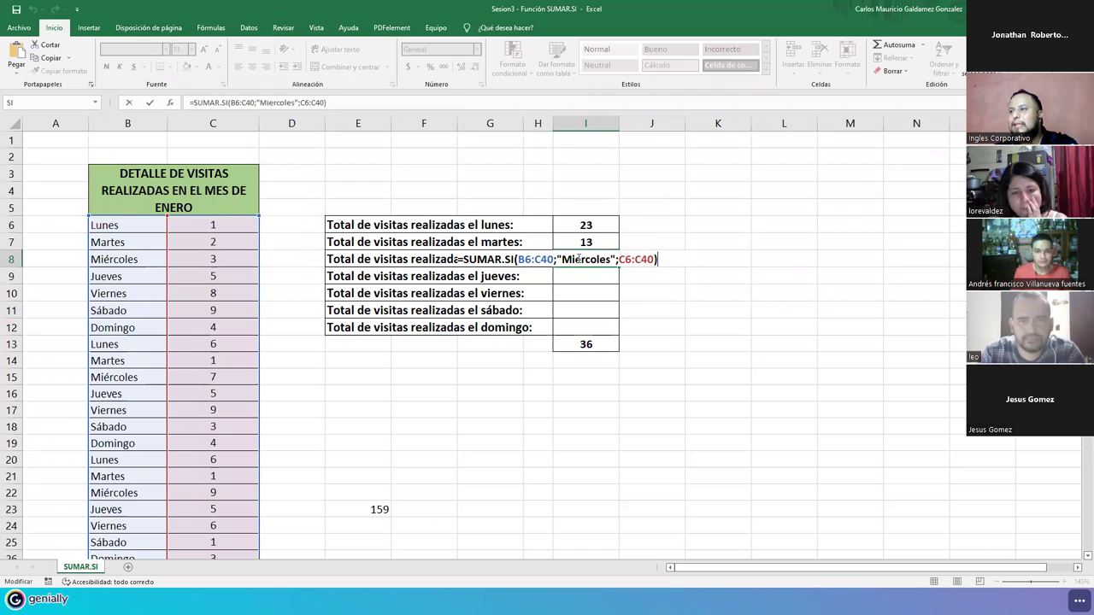
{"action": "key", "text": "Left"}
{"action": "key", "text": "Left"}
{"action": "key", "text": "Left"}
{"action": "key", "text": "Left"}
{"action": "key", "text": "Left"}
{"action": "key", "text": "Left"}
{"action": "key", "text": "Left"}
{"action": "key", "text": "Left"}
{"action": "key", "text": "Left"}
{"action": "key", "text": "Left"}
{"action": "key", "text": "Left"}
{"action": "key", "text": "Left"}
{"action": "key", "text": "Left"}
{"action": "key", "text": "Left"}
{"action": "key", "text": "Left"}
{"action": "key", "text": "Left"}
{"action": "key", "text": "Left"}
{"action": "key", "text": "Delete"}
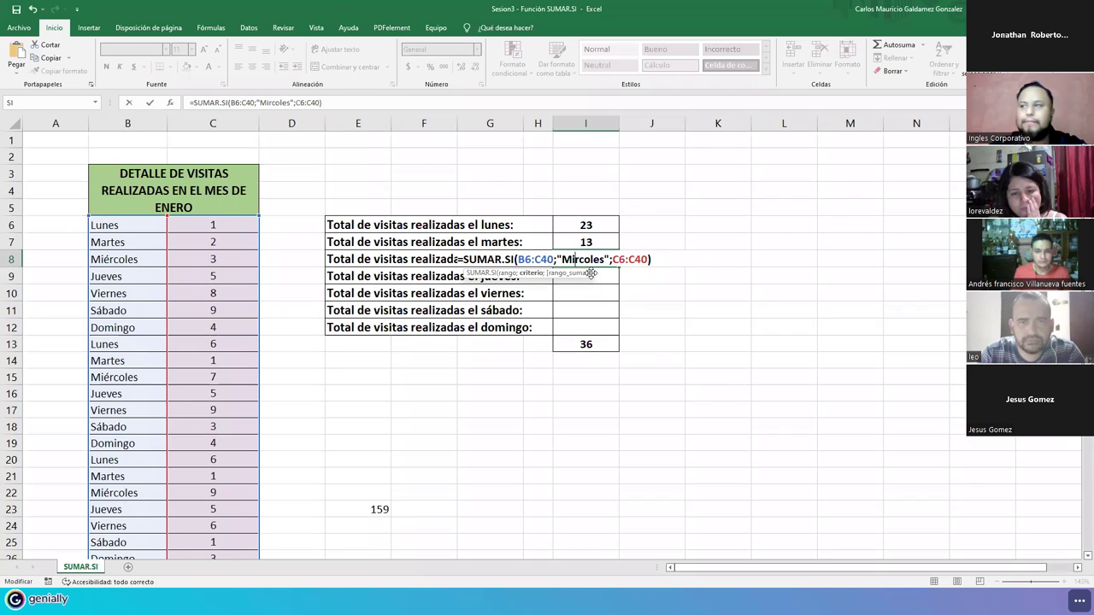
{"action": "type", "text": "é"}
{"action": "key", "text": "Return"}
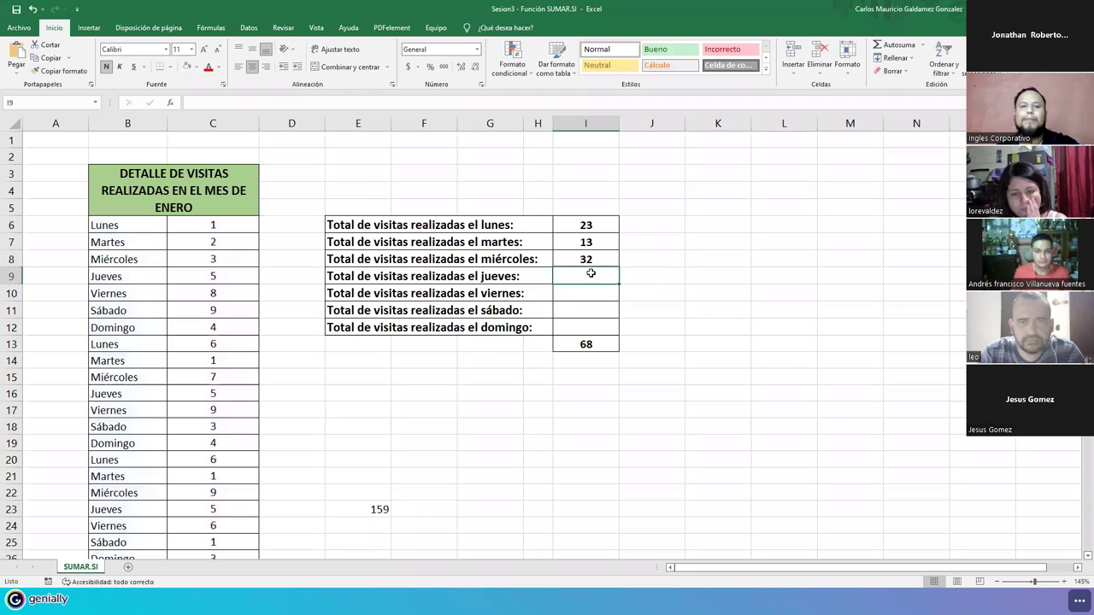
- Check the Wednesday total in I8 by selecting all Wednesday visit cells together: C8, C15, C22, C29 and C36
{"action": "key", "text": "Up"}
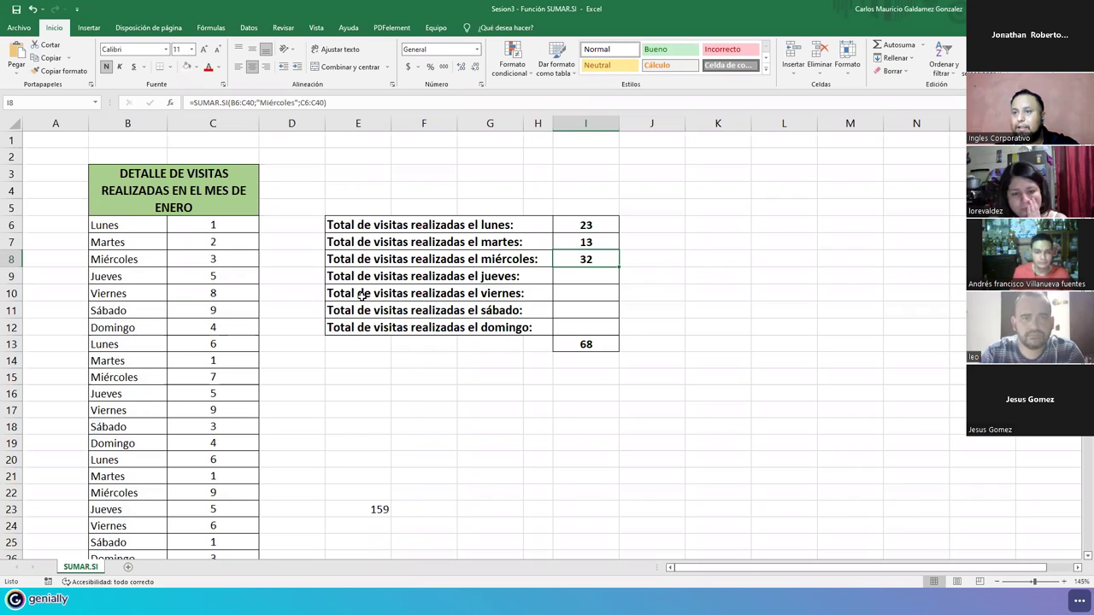
{"action": "key", "text": "ctrl+Left"}
{"action": "key", "text": "ctrl+Left"}
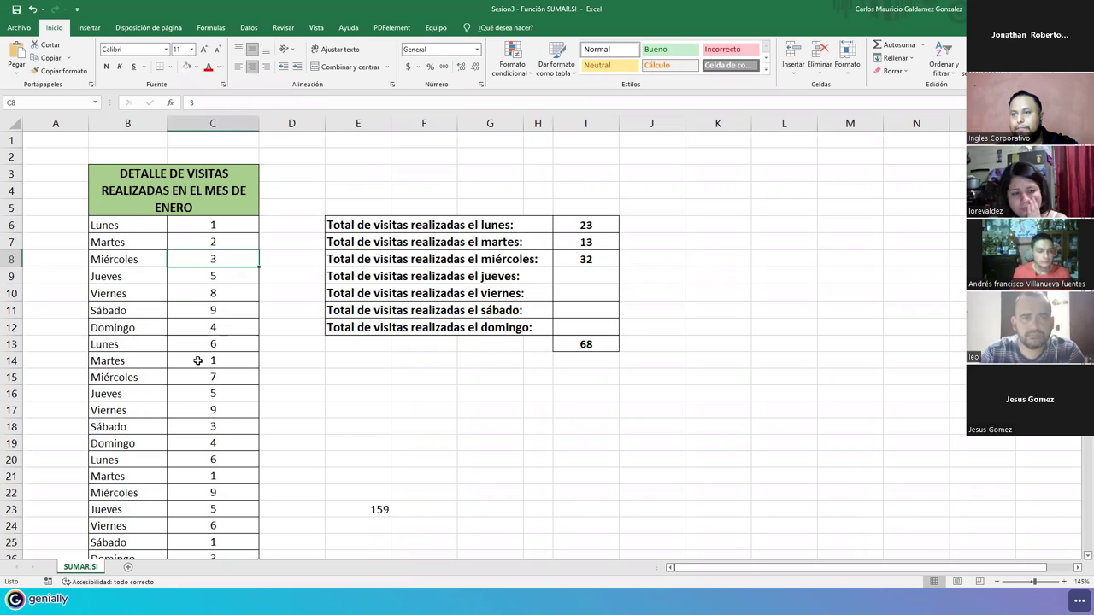
{"action": "left_click", "coordinate": [213, 375], "text": "ctrl"}
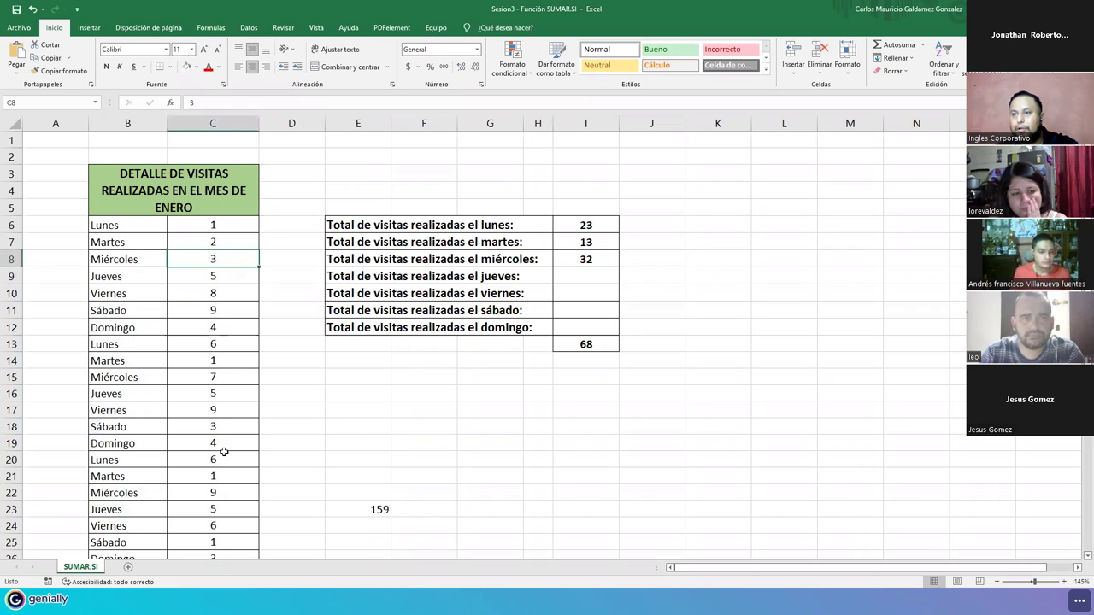
{"action": "left_click", "coordinate": [197, 491], "text": "ctrl"}
{"action": "scroll", "coordinate": [183, 407], "scroll_direction": "down", "scroll_amount": 4}
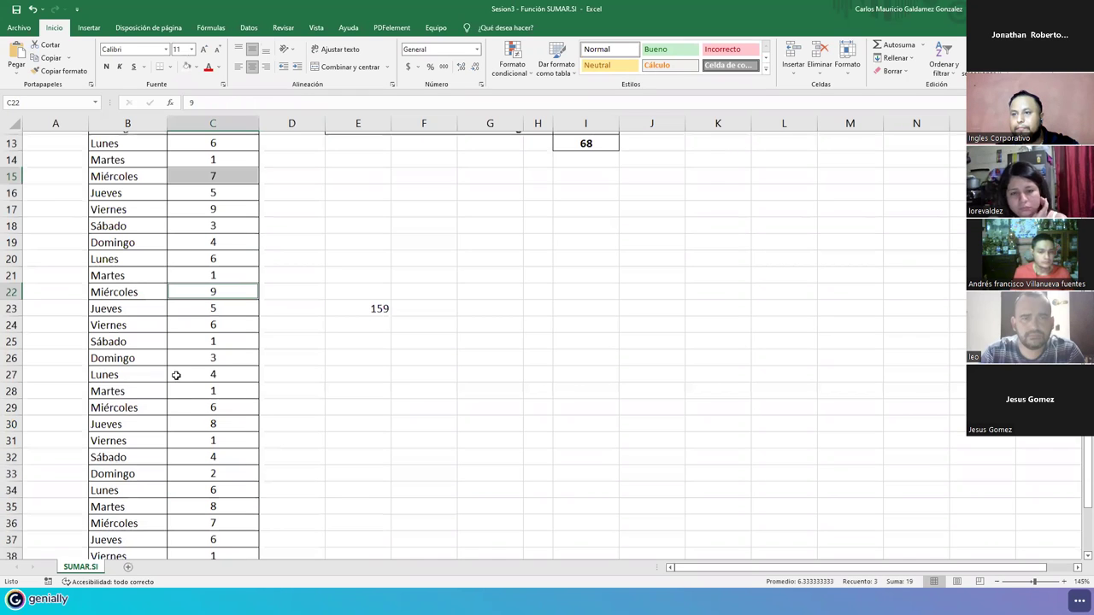
{"action": "left_click", "coordinate": [192, 407], "text": "ctrl"}
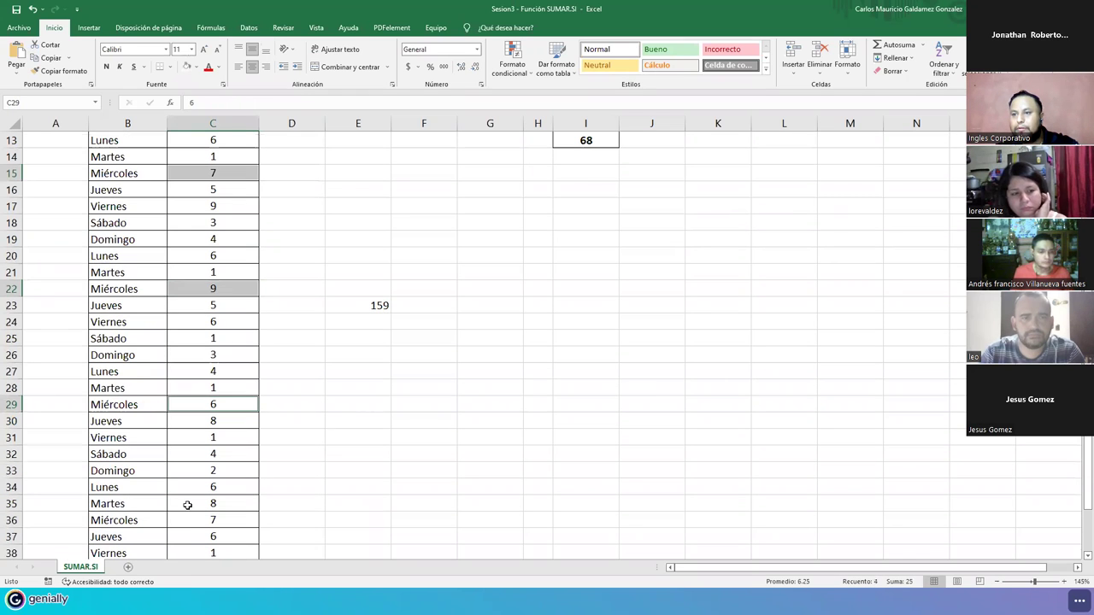
{"action": "scroll", "coordinate": [208, 506], "scroll_direction": "down", "scroll_amount": 1}
{"action": "left_click", "coordinate": [208, 507], "text": "ctrl"}
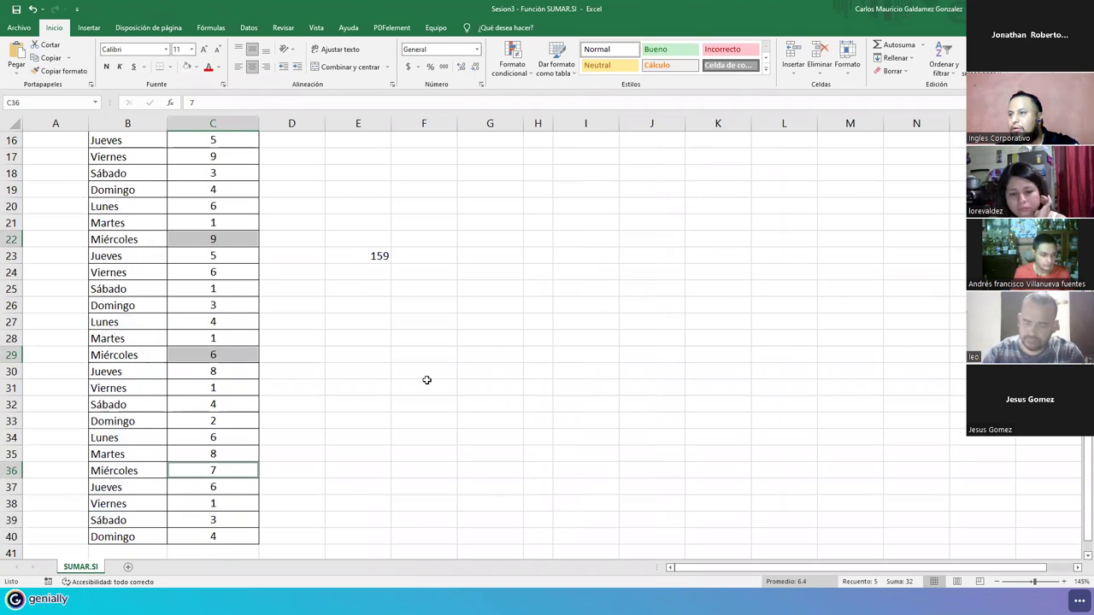
{"action": "scroll", "coordinate": [566, 282], "scroll_direction": "up", "scroll_amount": 5}
{"action": "left_click", "coordinate": [573, 259]}
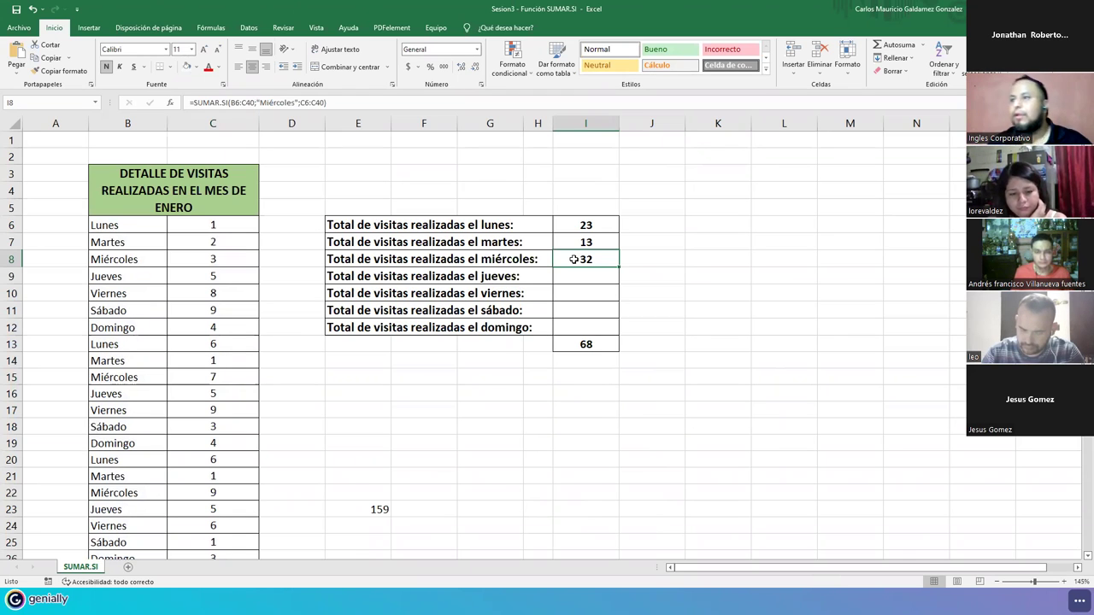
- Paste the copied SUMAR.SI formula into I9 and replace its criterion with Jueves, without quotation marks
{"action": "key", "text": "Return"}
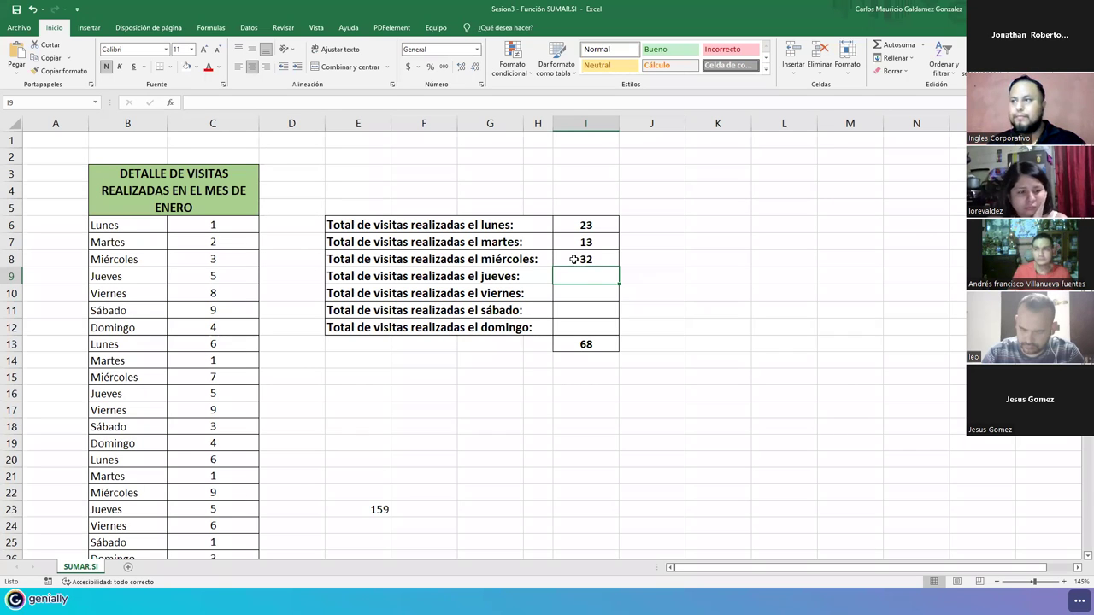
{"action": "key", "text": "ctrl+v"}
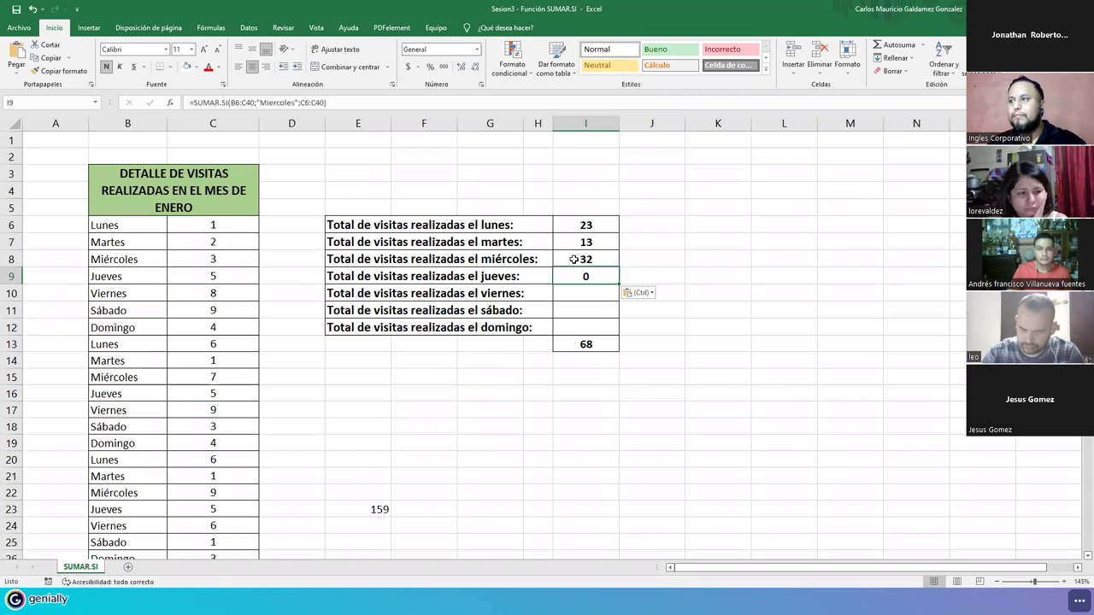
{"action": "key", "text": "F2"}
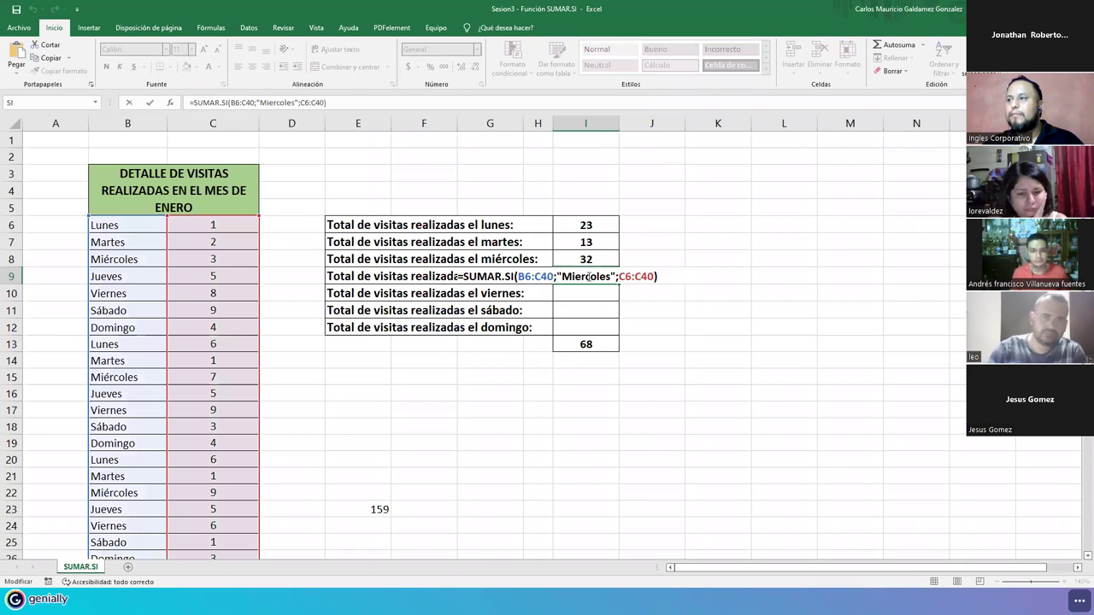
{"action": "double_click", "coordinate": [587, 276]}
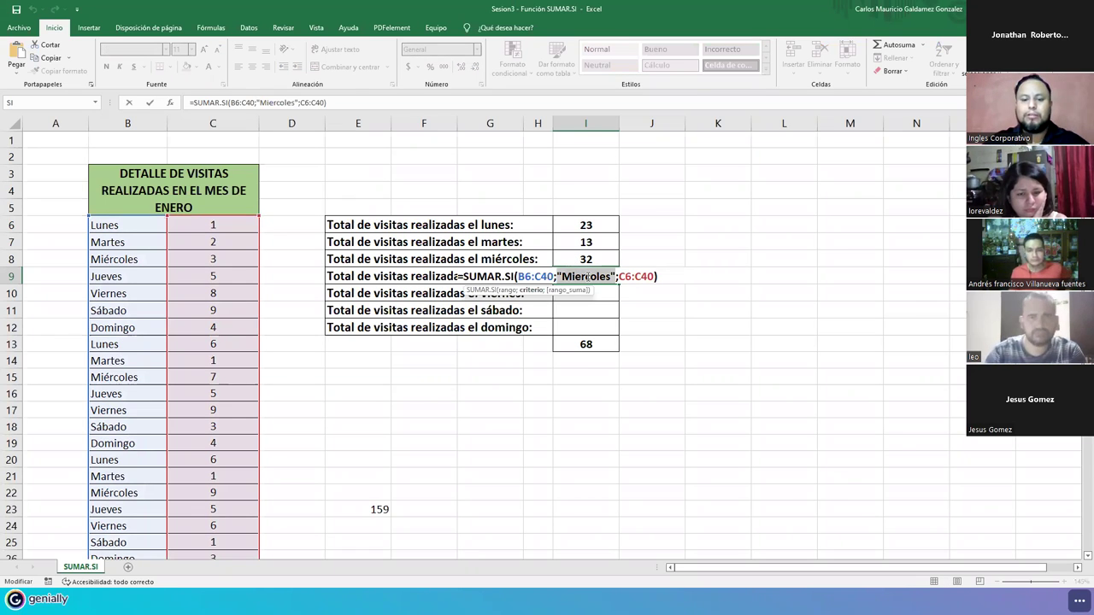
{"action": "type", "text": "Jueves"}
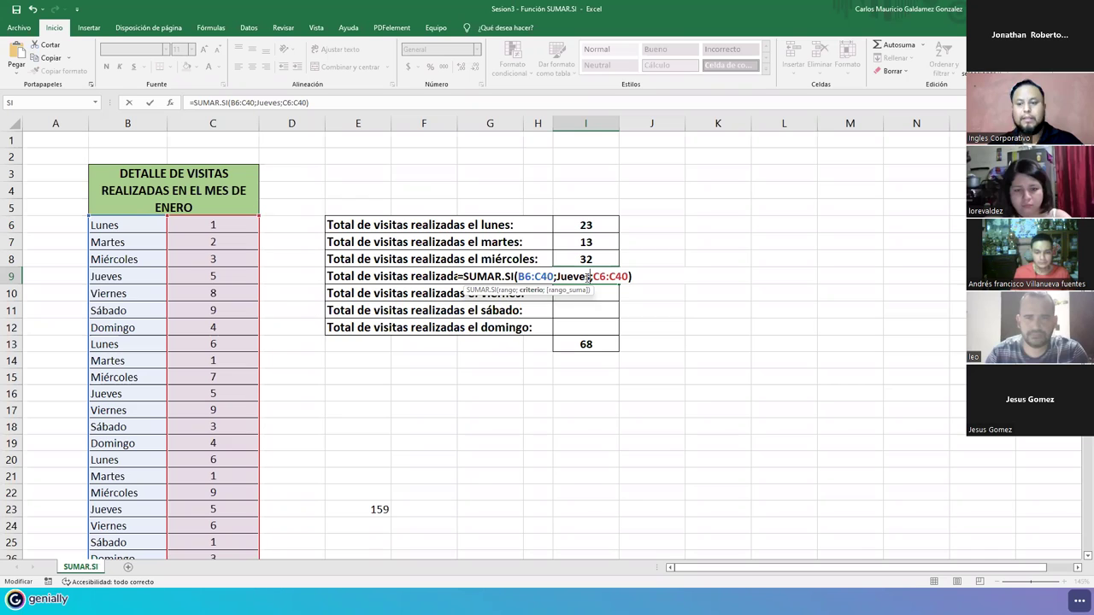
{"action": "key", "text": "Return"}
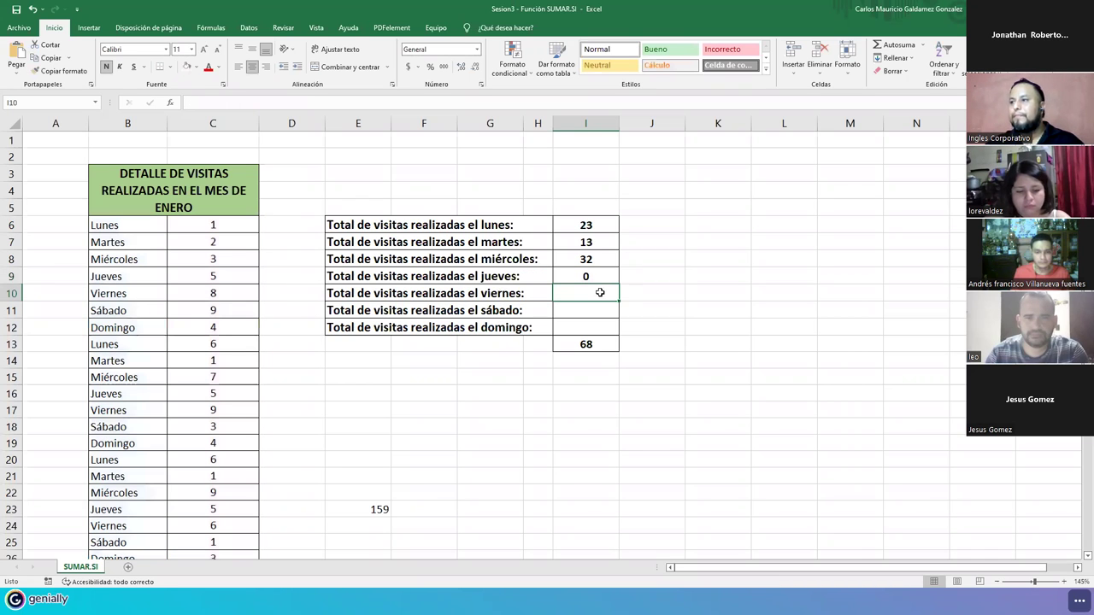
- Enclose the criterion of the Thursday formula in I9 in quotation marks, as "Jueves"
{"action": "key", "text": "Up"}
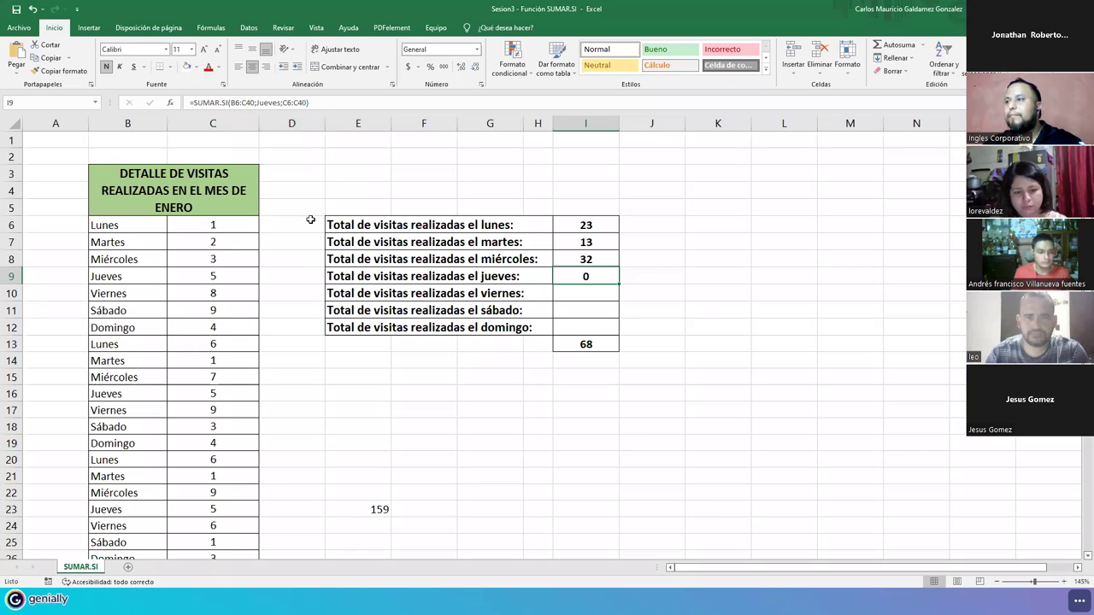
{"action": "key", "text": "F2"}
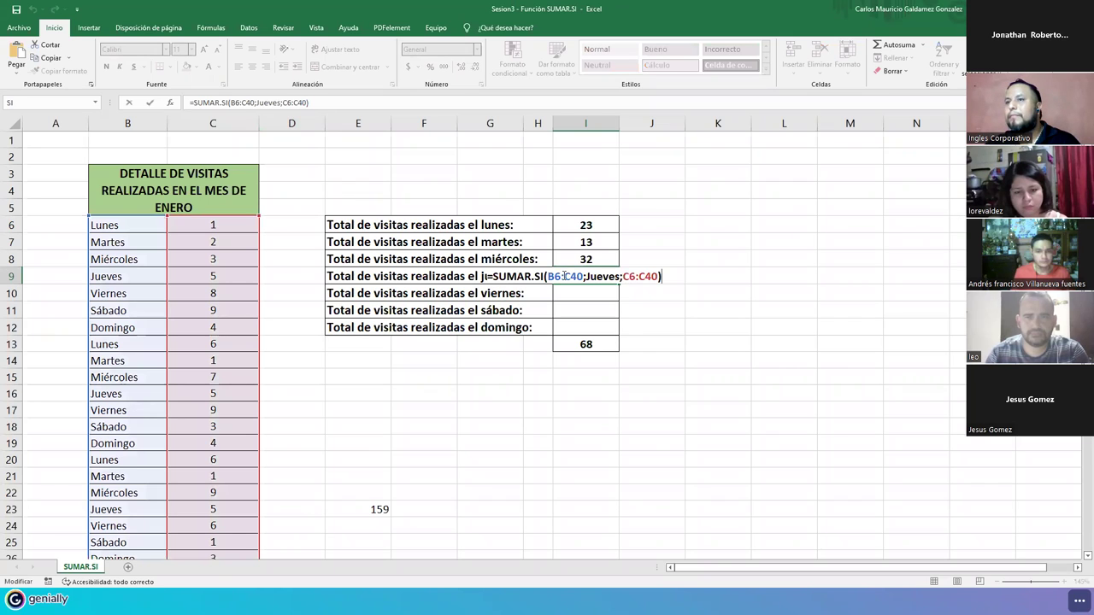
{"action": "left_click", "coordinate": [564, 276]}
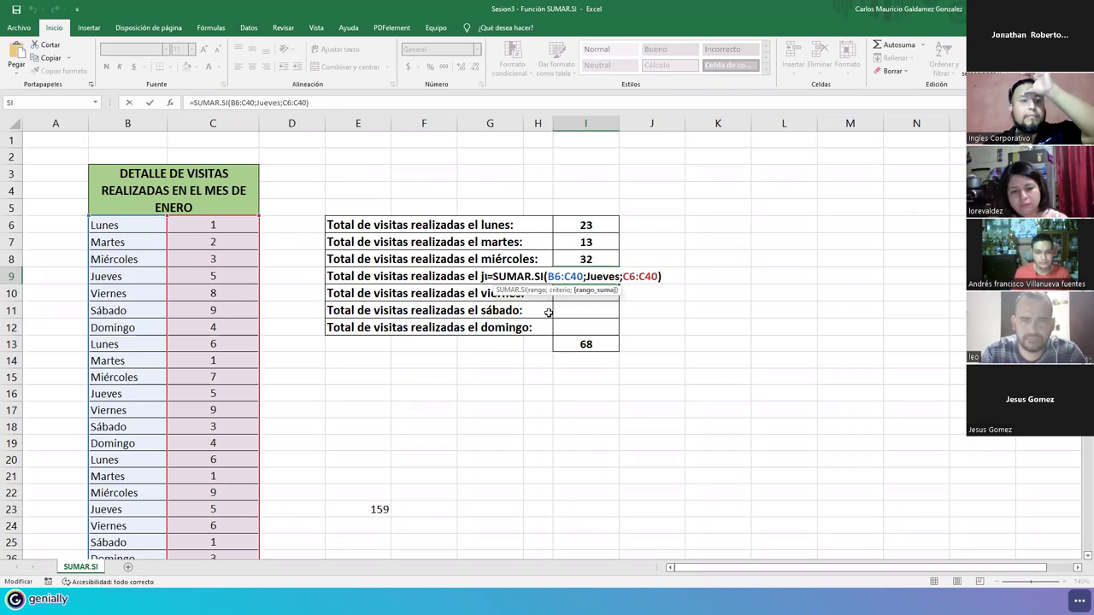
{"action": "left_click", "coordinate": [586, 276]}
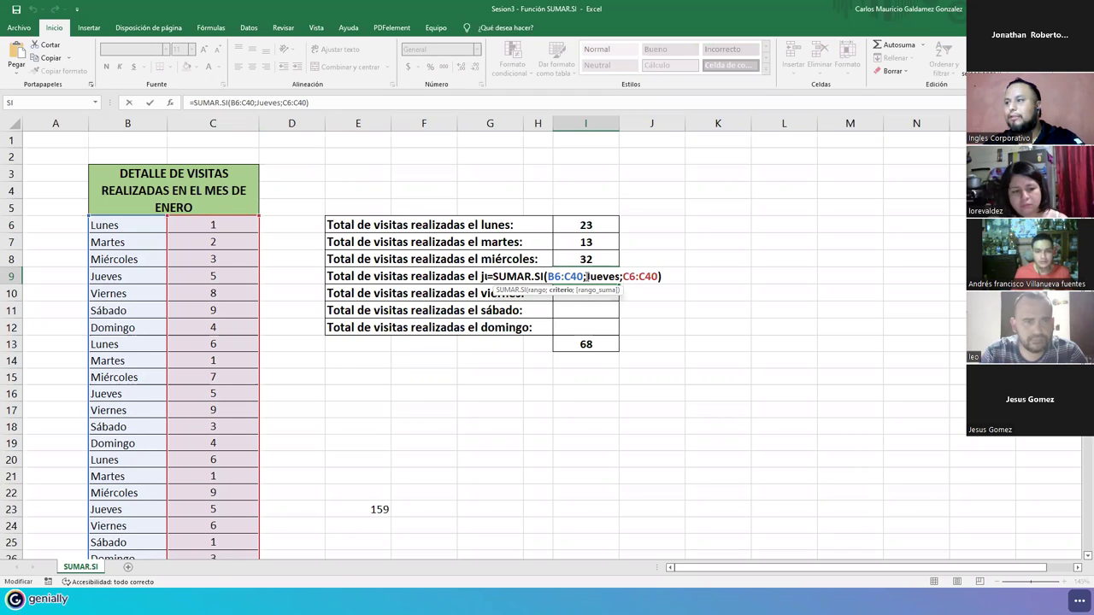
{"action": "type", "text": "\""}
{"action": "type", "text": "\""}
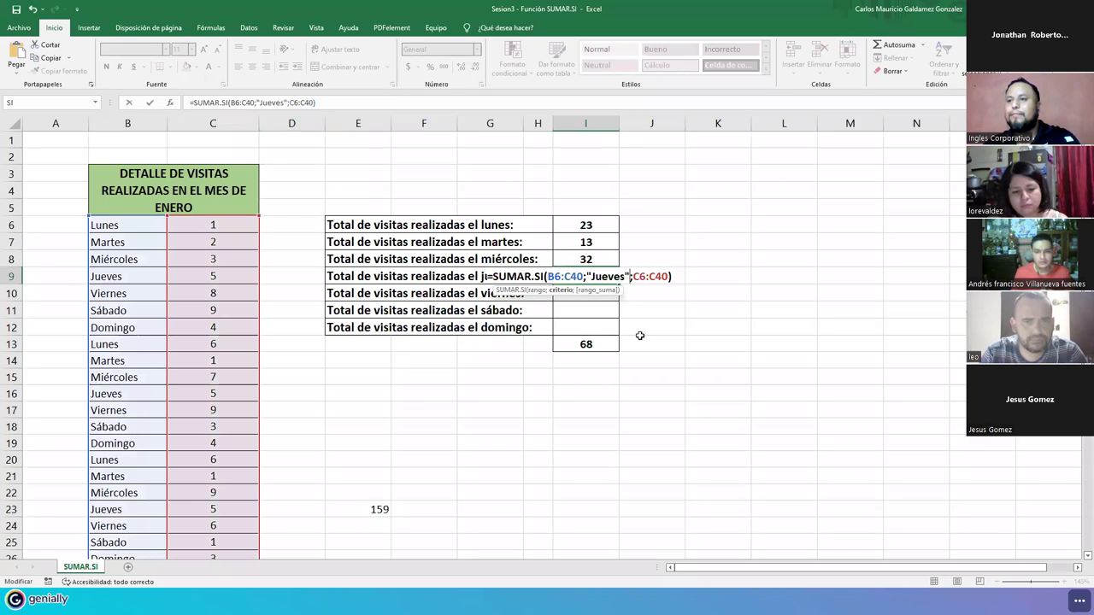
{"action": "key", "text": "Return"}
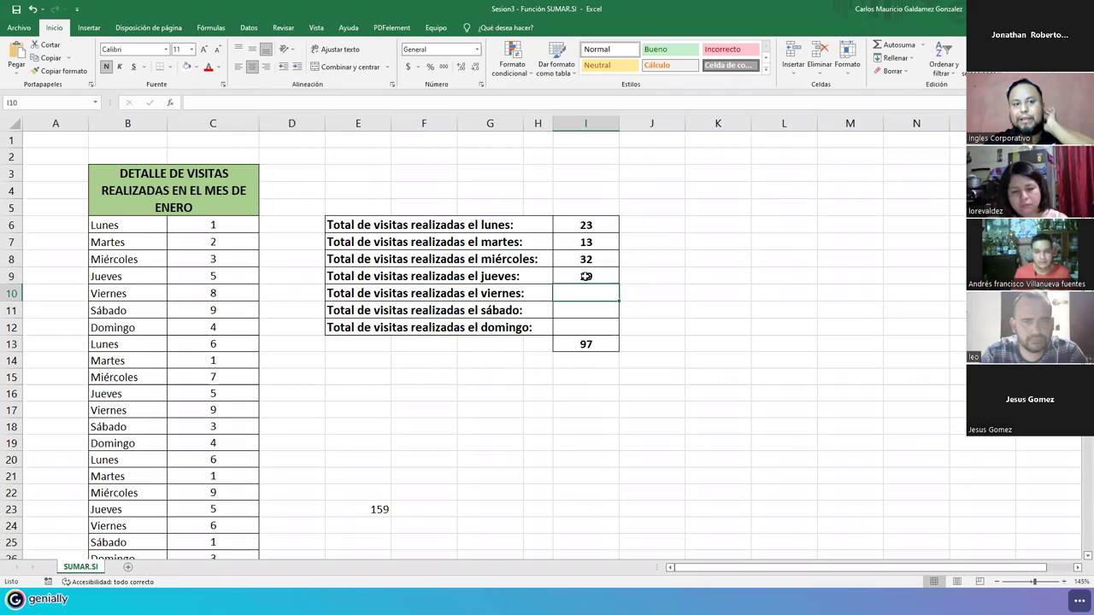
- Check the Thursday total in I9 by selecting all Thursday visit cells together: C9, C16, C23, C30 and C37
{"action": "key", "text": "Up"}
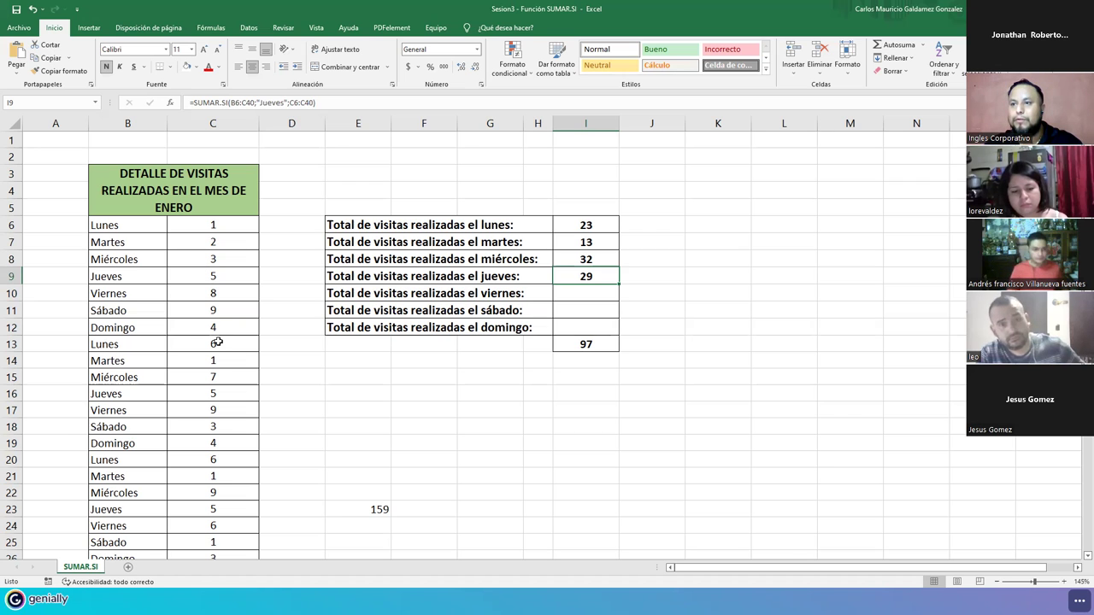
{"action": "key", "text": "Left"}
{"action": "key", "text": "Left"}
{"action": "key", "text": "Left"}
{"action": "key", "text": "Left"}
{"action": "key", "text": "Left"}
{"action": "key", "text": "Left"}
{"action": "left_click", "coordinate": [203, 393], "text": "ctrl"}
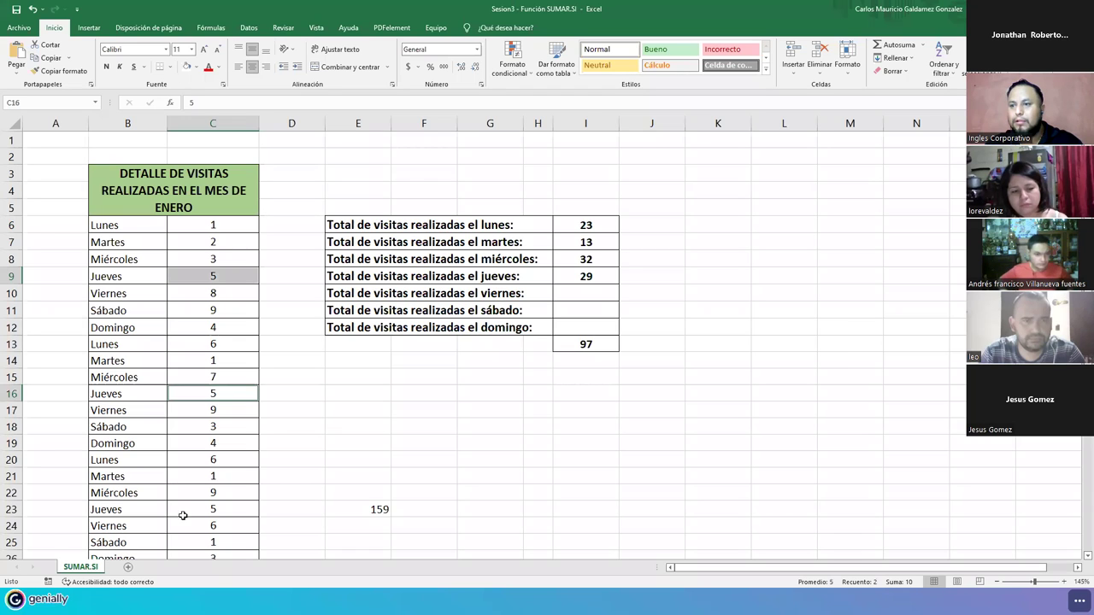
{"action": "scroll", "coordinate": [195, 475], "scroll_direction": "down", "scroll_amount": 4}
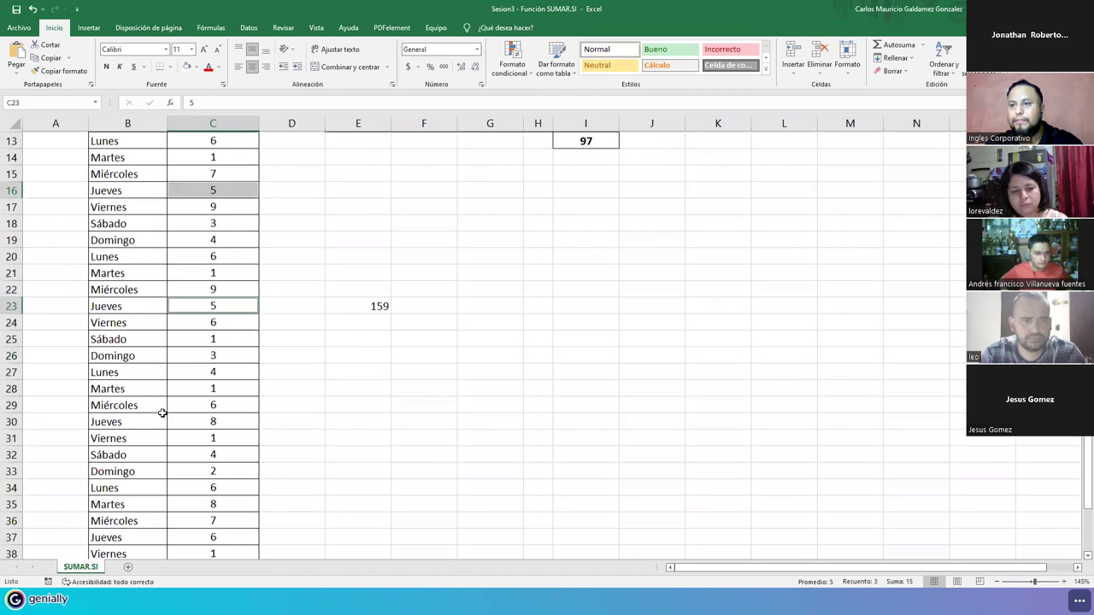
{"action": "left_click", "coordinate": [206, 305], "text": "ctrl"}
{"action": "left_click", "coordinate": [184, 421], "text": "ctrl"}
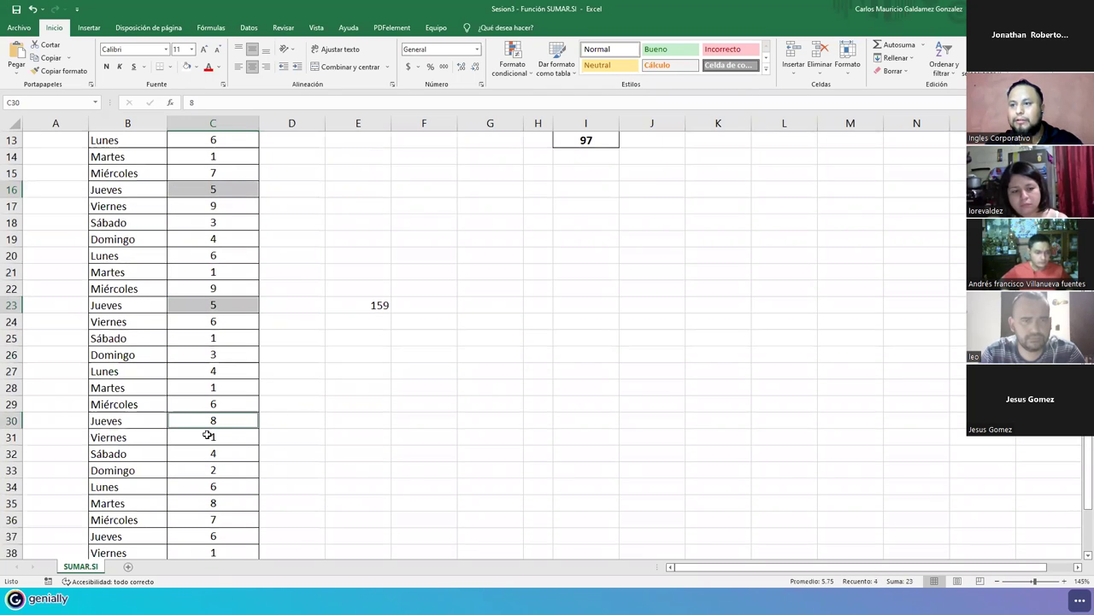
{"action": "scroll", "coordinate": [171, 449], "scroll_direction": "down", "scroll_amount": 2}
{"action": "left_click", "coordinate": [174, 439], "text": "ctrl"}
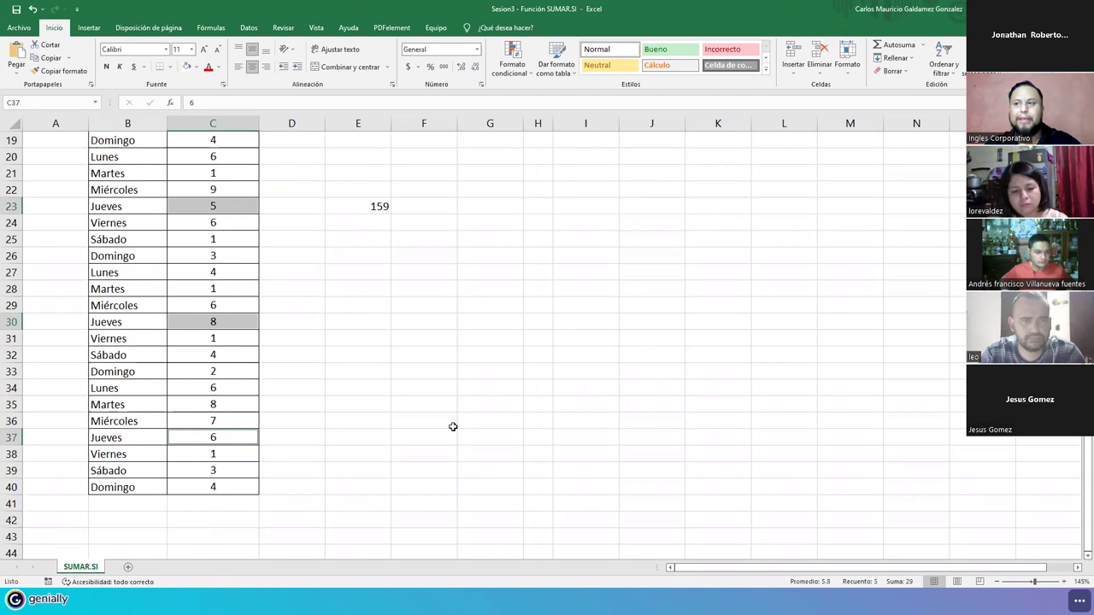
{"action": "scroll", "coordinate": [279, 369], "scroll_direction": "up", "scroll_amount": 5}
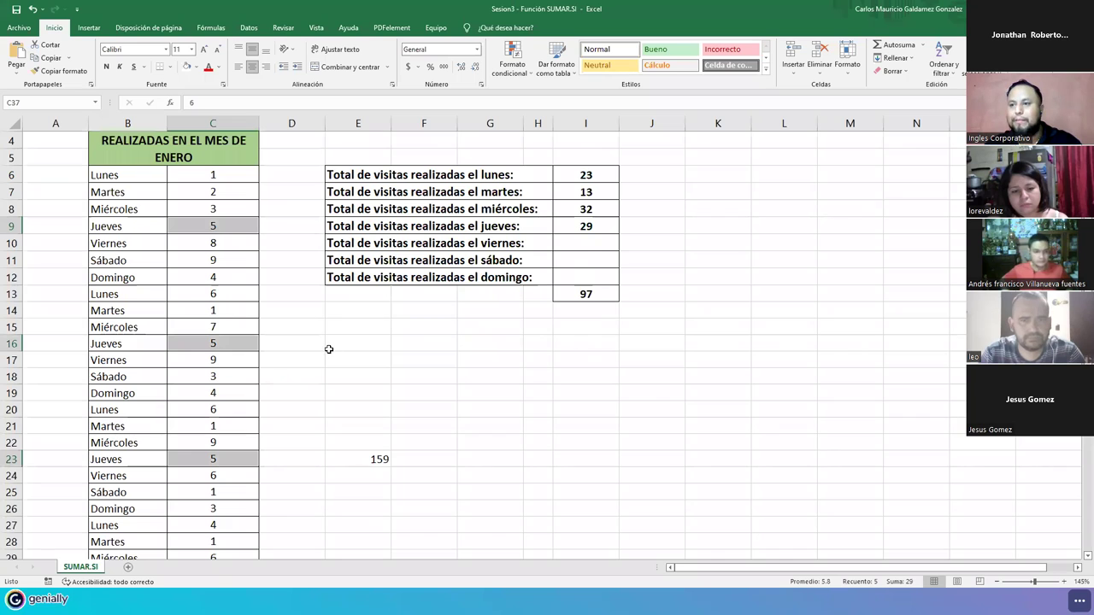
{"action": "scroll", "coordinate": [341, 374], "scroll_direction": "up", "scroll_amount": 1}
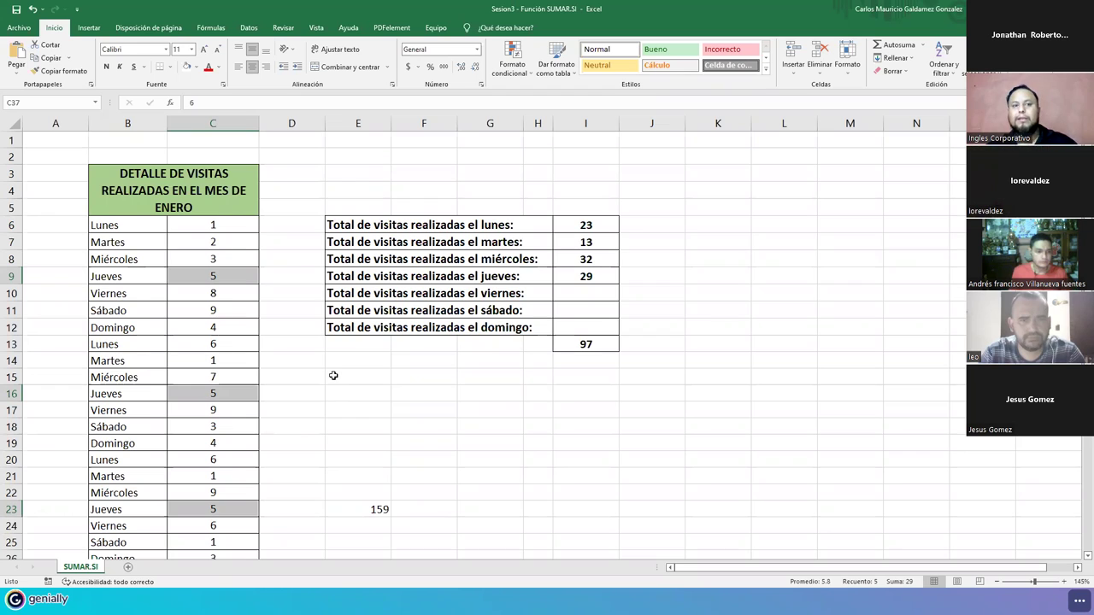
- Paste the copied SUMAR.SI formula into I10 for Friday's visits and change its criterion to "Viernes"
{"action": "left_click", "coordinate": [606, 293]}
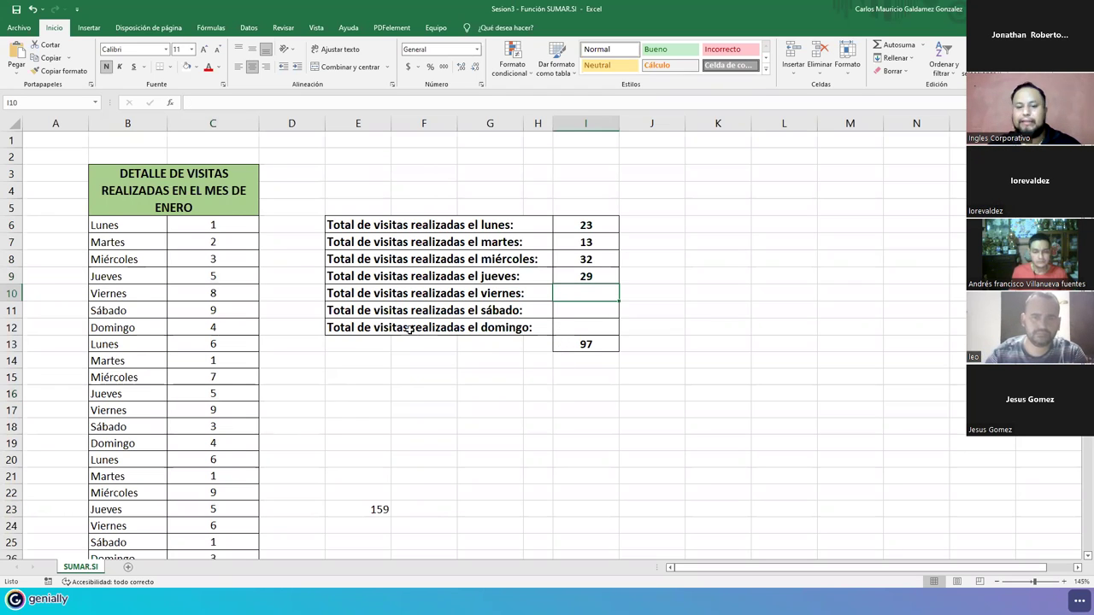
{"action": "double_click", "coordinate": [590, 298]}
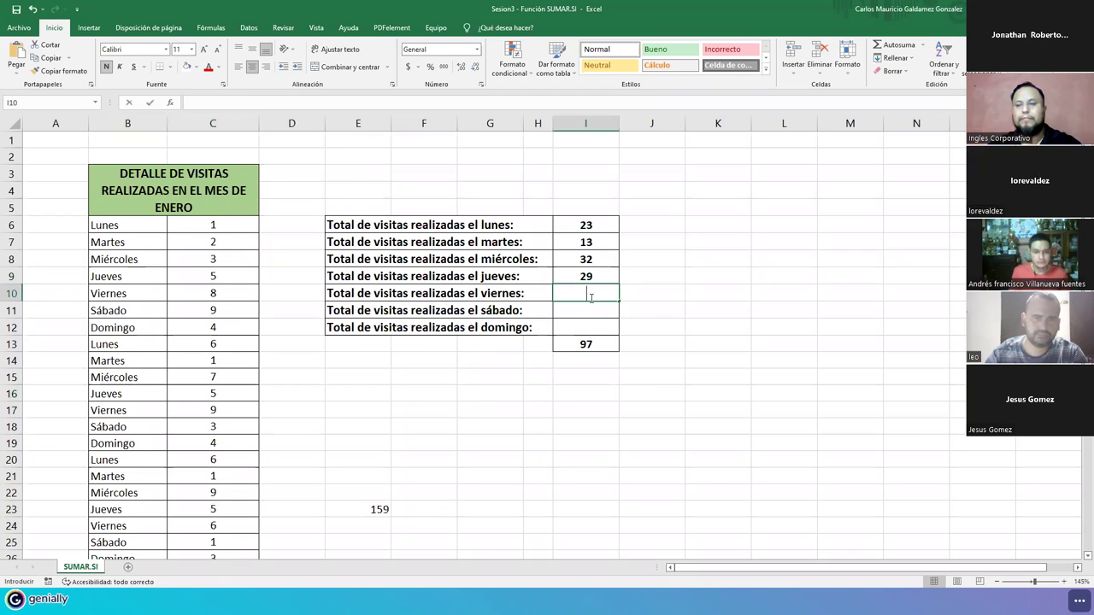
{"action": "type", "text": "=sumar.si(B6:C40;\"Miercoles\";C6:C40)"}
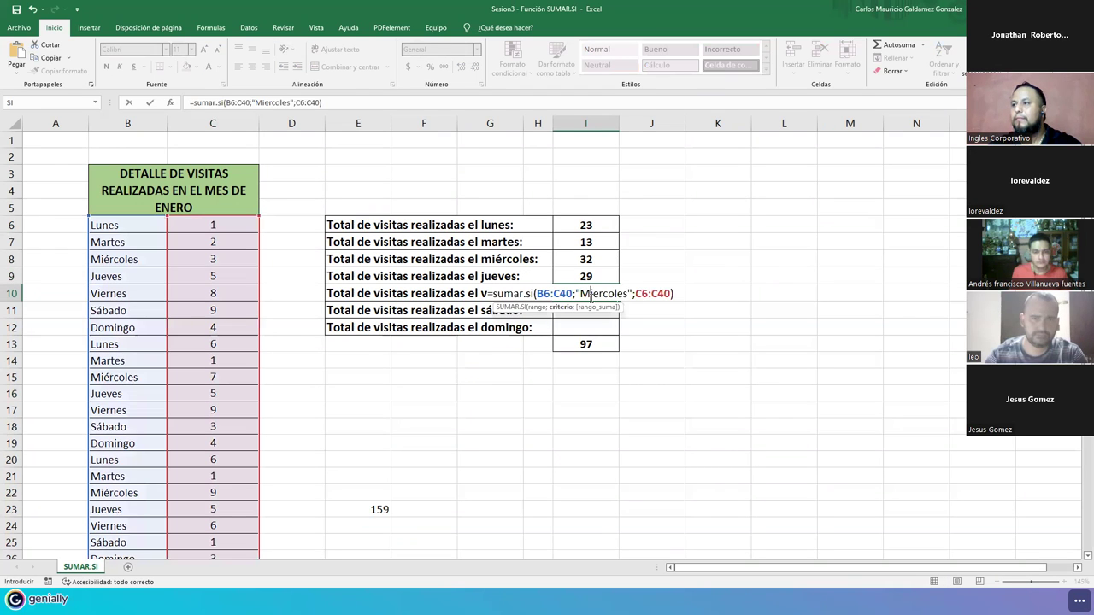
{"action": "double_click", "coordinate": [590, 294]}
{"action": "left_click", "coordinate": [623, 293]}
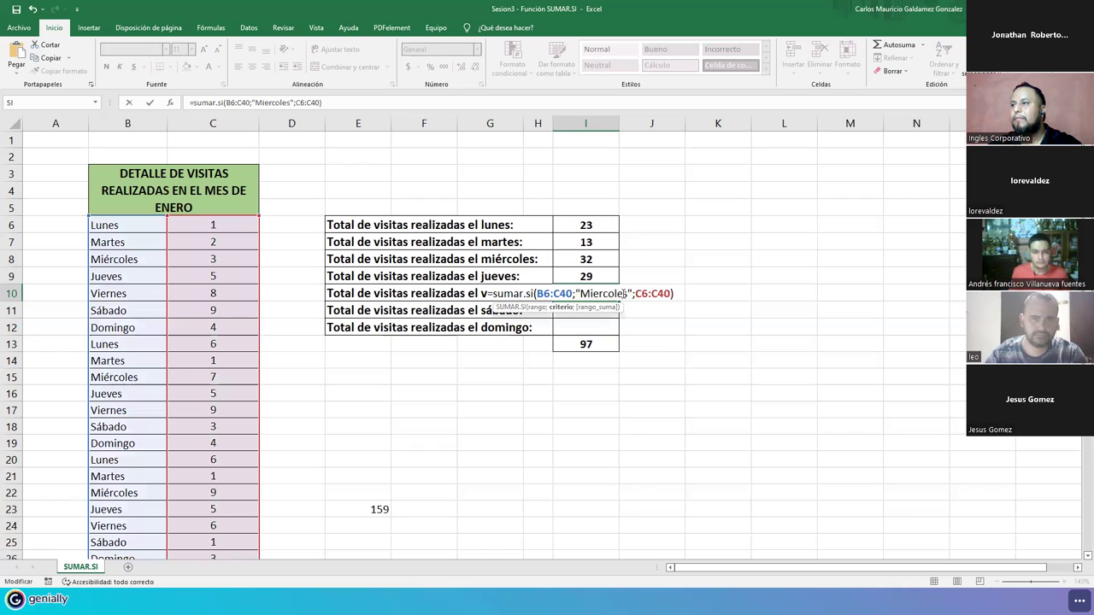
{"action": "key", "text": "ctrl+shift+Left"}
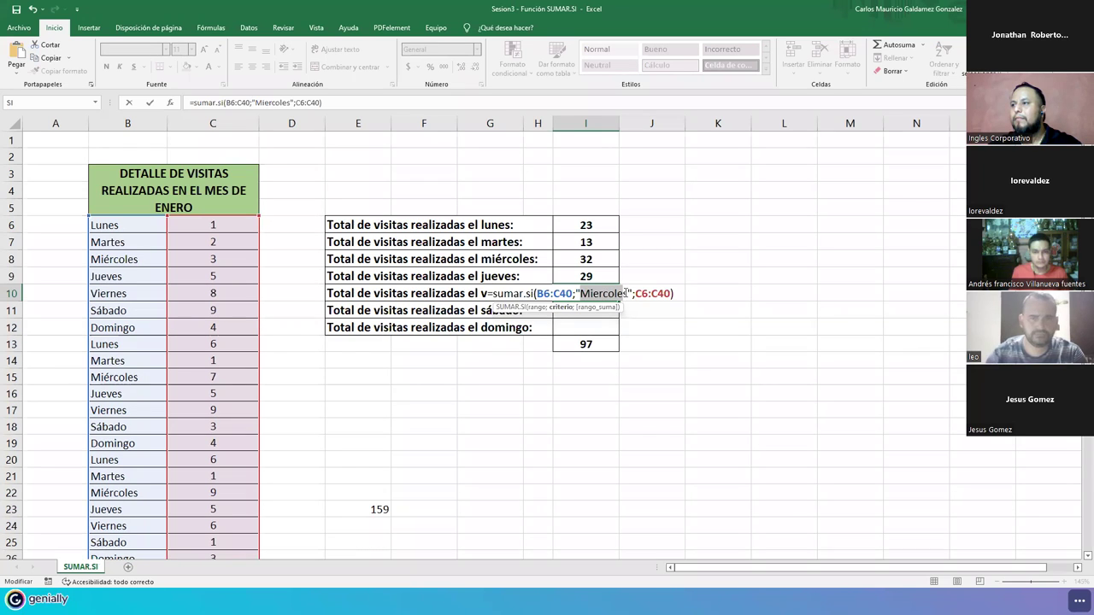
{"action": "key", "text": "shift+Right"}
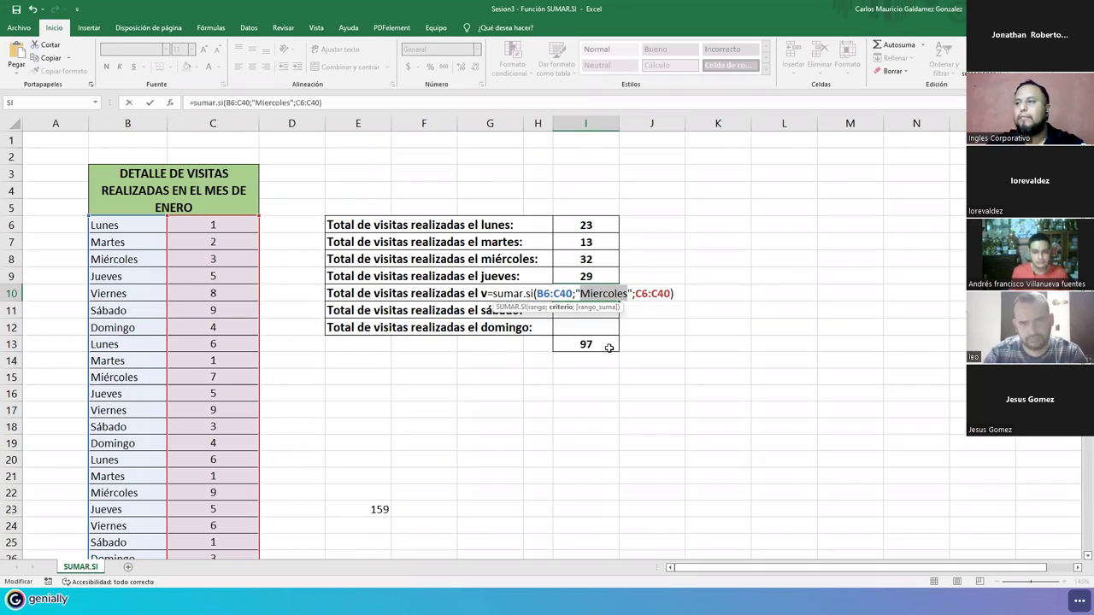
{"action": "type", "text": "Vierne"}
{"action": "type", "text": "s"}
{"action": "key", "text": "Return"}
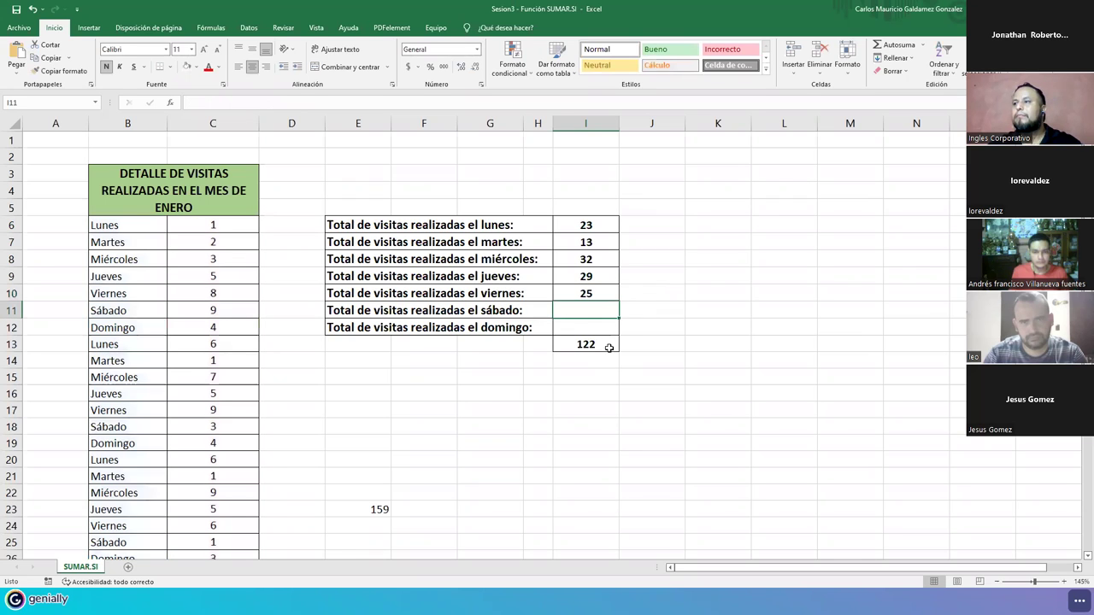
{"action": "key", "text": "Up"}
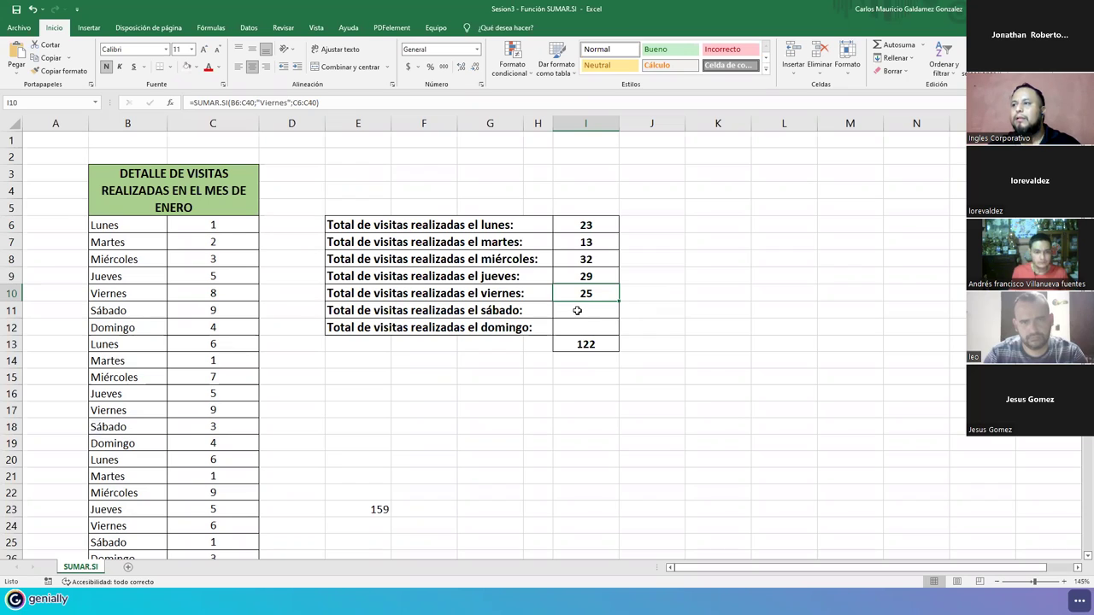
- Paste the copied SUMAR.SI formula into I11 for Saturday's visits and change its criterion to "Sabado", without an accent
{"action": "left_click", "coordinate": [577, 310]}
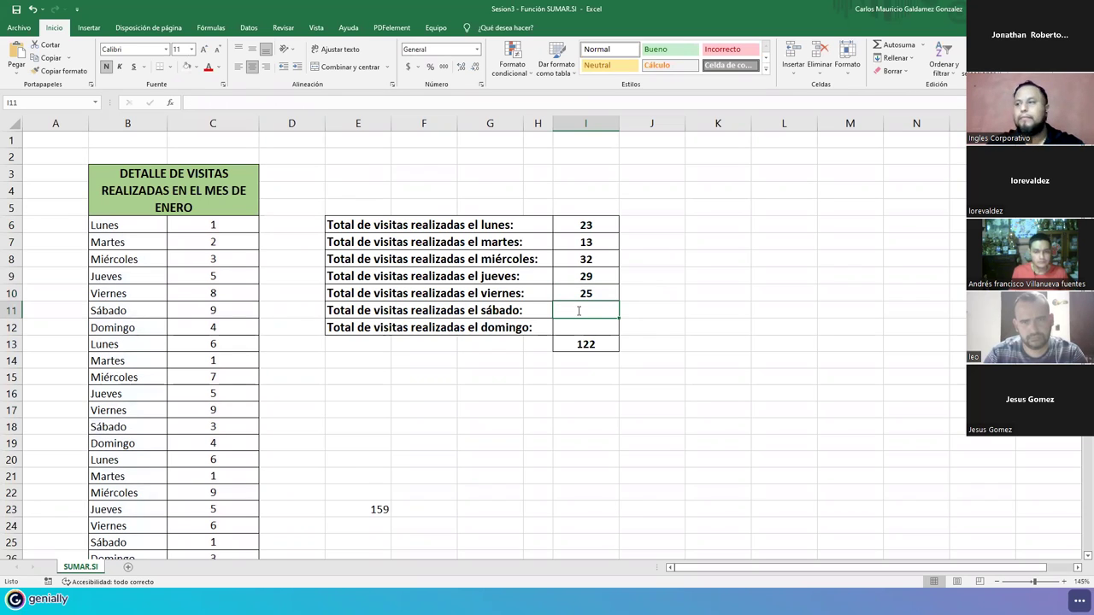
{"action": "double_click", "coordinate": [578, 311]}
{"action": "type", "text": "=sumar.si(B6:C40;\"Miercoles\";C6:C40)"}
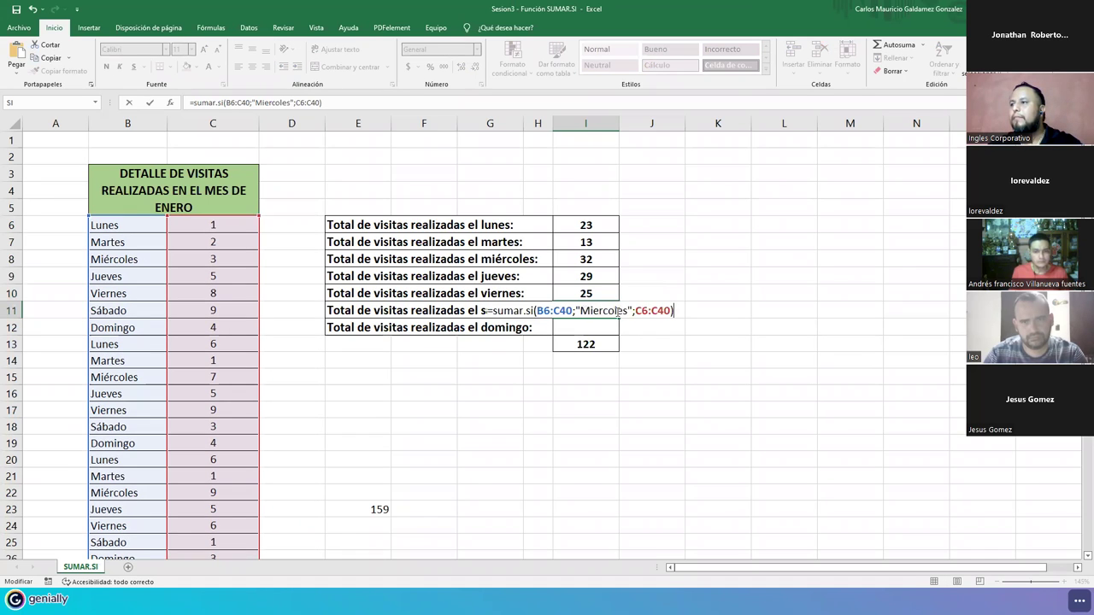
{"action": "double_click", "coordinate": [627, 312]}
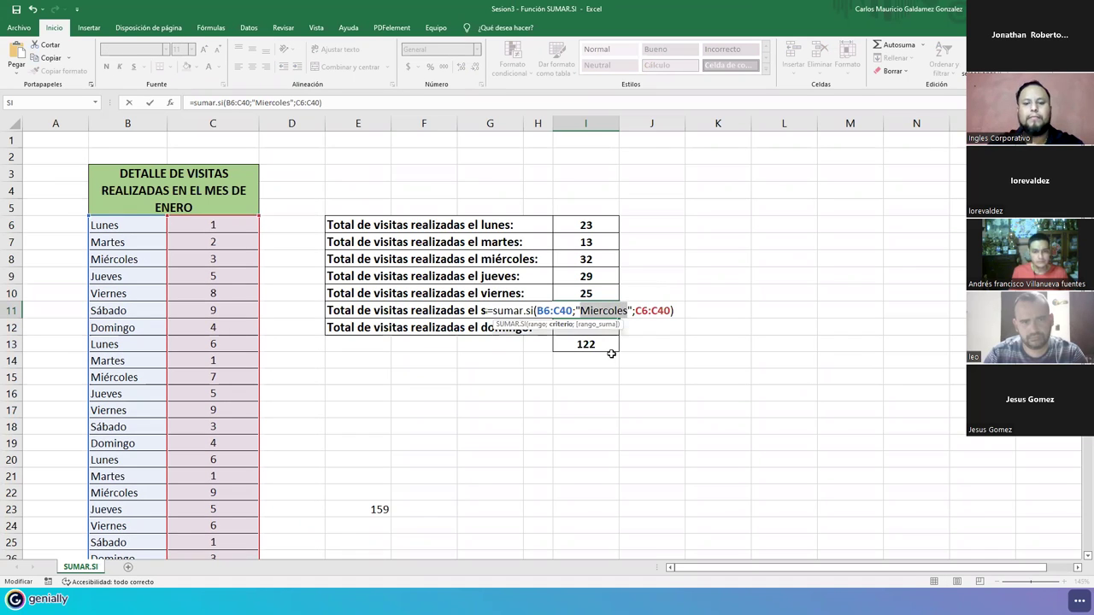
{"action": "type", "text": "Sabado"}
{"action": "key", "text": "Return"}
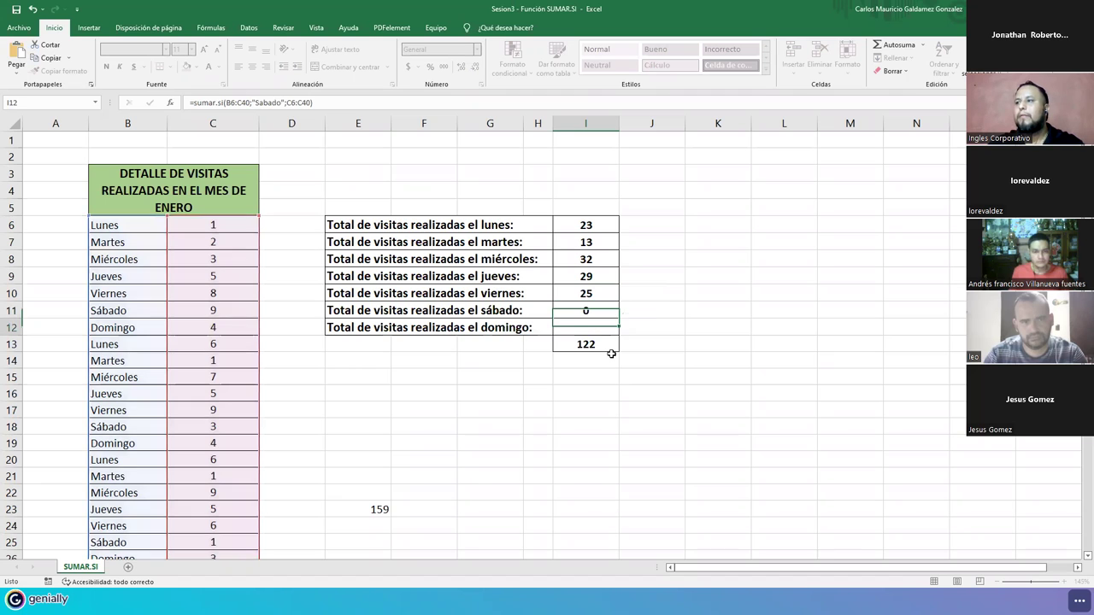
- Correct the criterion of the Saturday formula in I11 to the accented "Sábado"
{"action": "key", "text": "Up"}
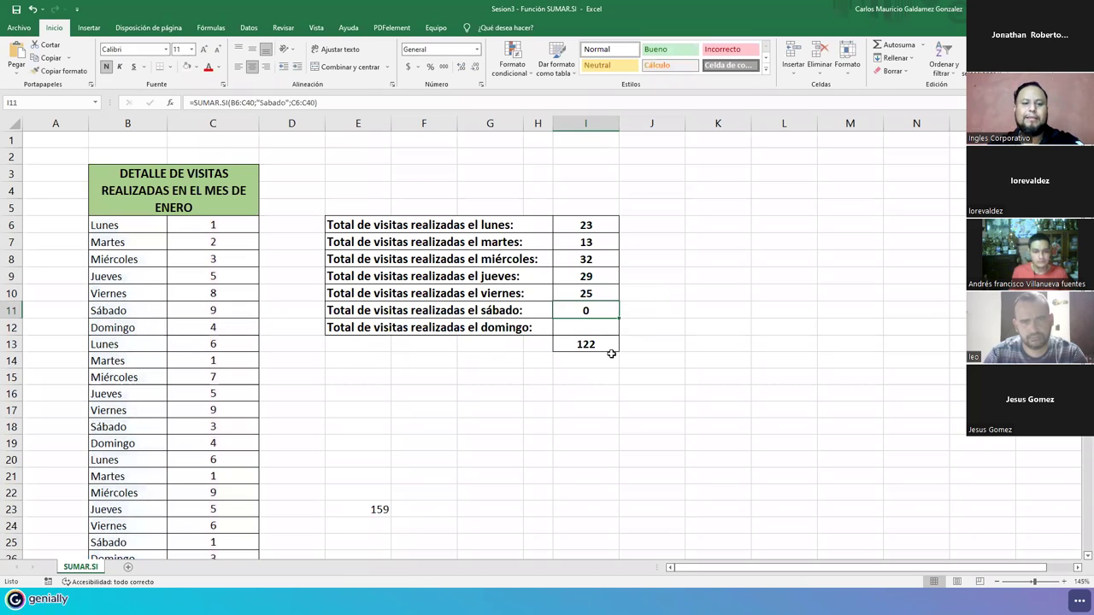
{"action": "key", "text": "F2"}
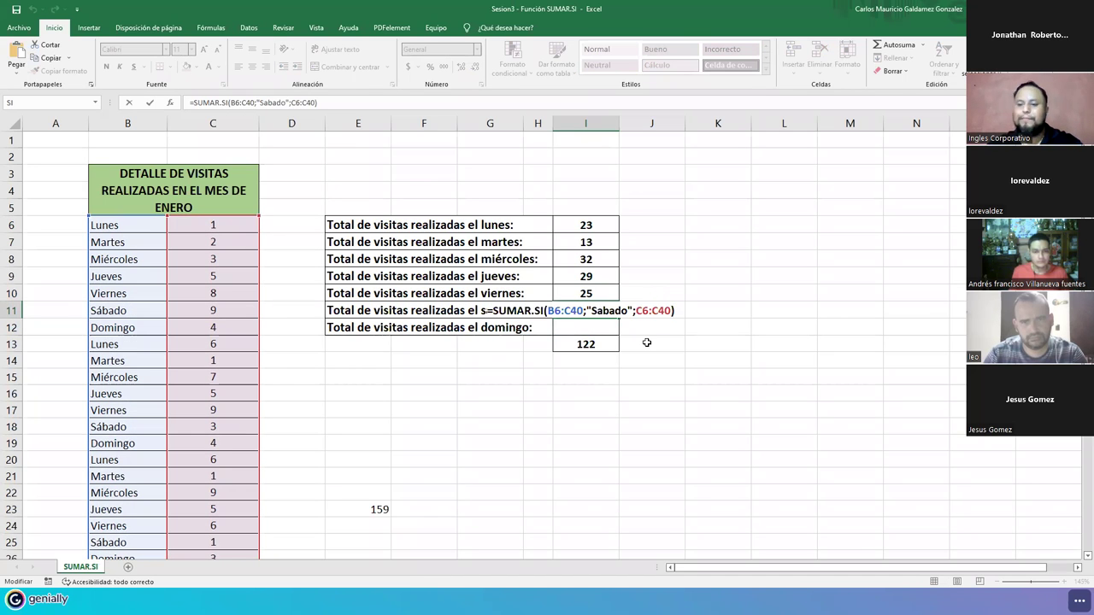
{"action": "key", "text": "Left"}
{"action": "key", "text": "Left"}
{"action": "key", "text": "Left"}
{"action": "key", "text": "Left"}
{"action": "key", "text": "Left"}
{"action": "key", "text": "Left"}
{"action": "key", "text": "Left"}
{"action": "key", "text": "Left"}
{"action": "key", "text": "Left"}
{"action": "key", "text": "Left"}
{"action": "key", "text": "Left"}
{"action": "key", "text": "Left"}
{"action": "key", "text": "Left"}
{"action": "key", "text": "BackSpace"}
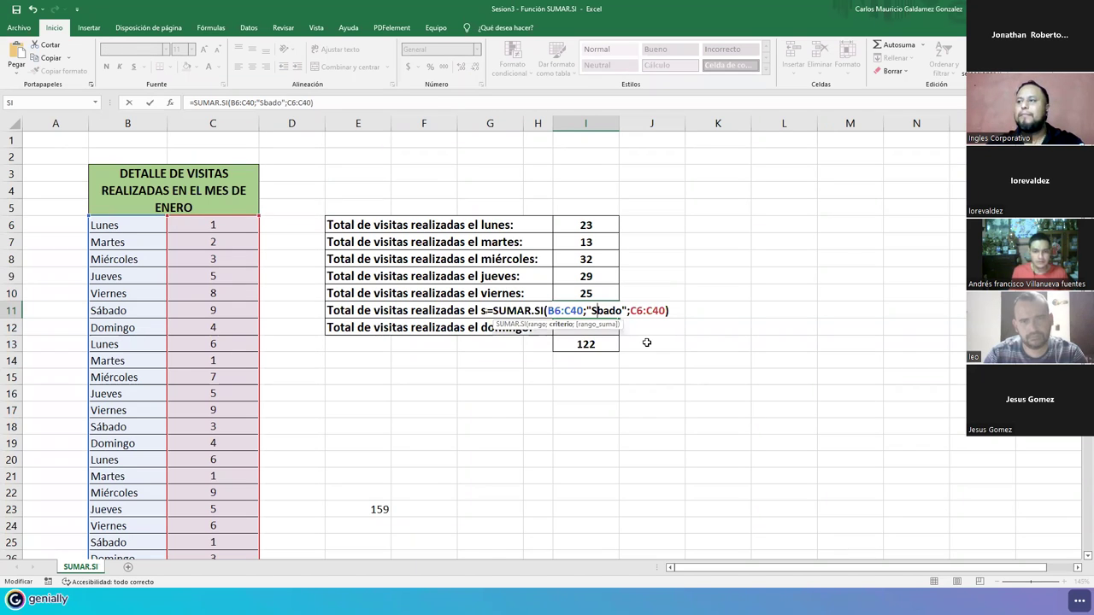
{"action": "type", "text": "á"}
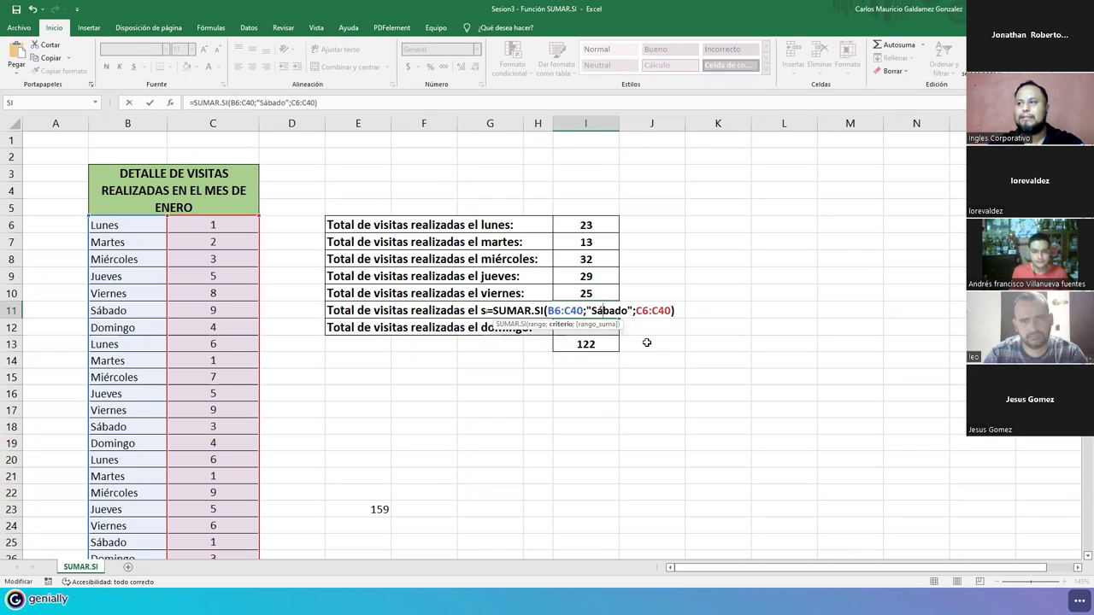
{"action": "key", "text": "ctrl+Return"}
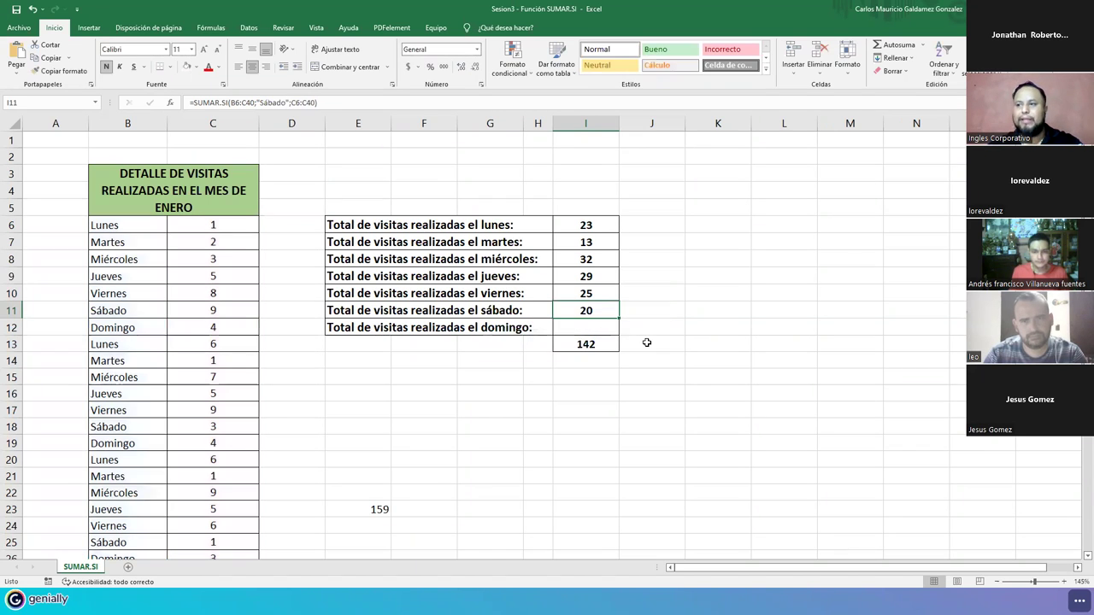
- Paste the copied SUMAR.SI formula into I12 for Sunday's visits and change its criterion to "Domingo"
{"action": "left_click", "coordinate": [372, 511]}
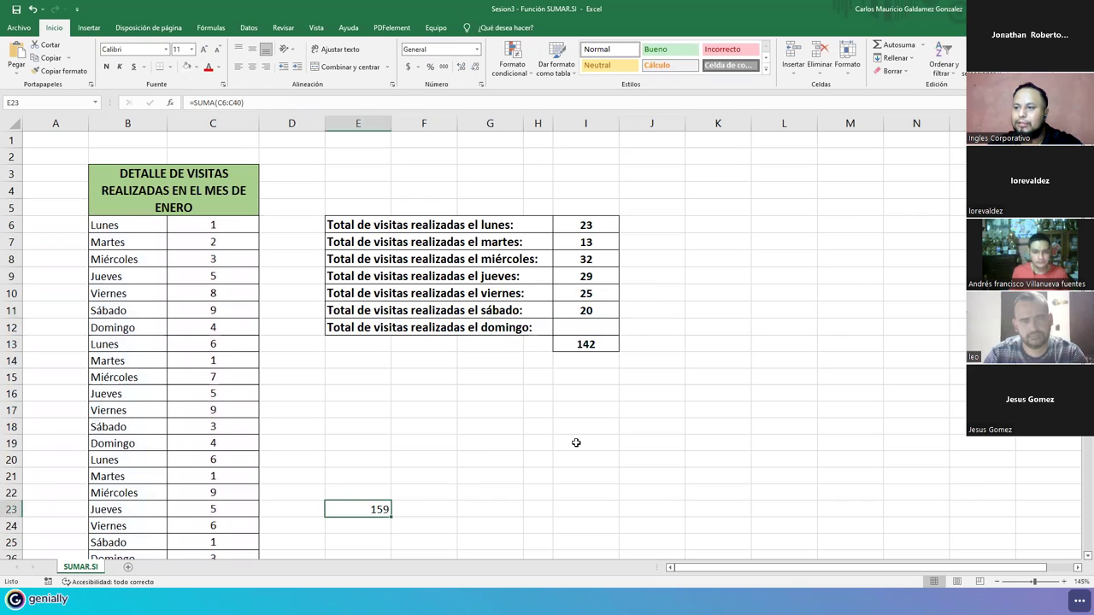
{"action": "left_click", "coordinate": [581, 342]}
{"action": "left_click", "coordinate": [574, 326]}
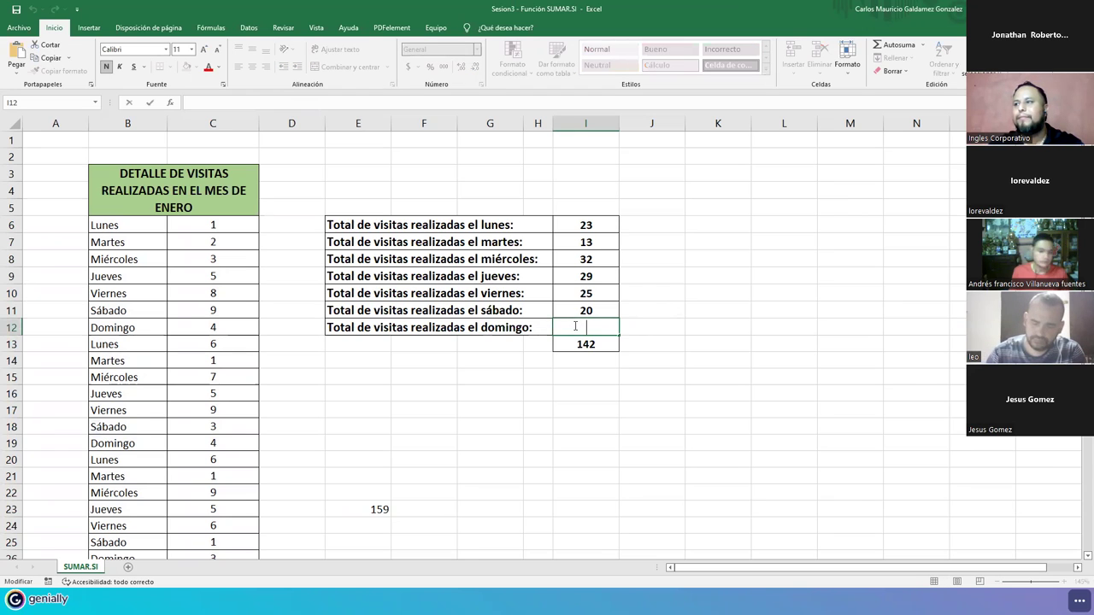
{"action": "type", "text": "=sumar.si(B6:C40;\"Miercoles\";C6:C40)"}
{"action": "left_click", "coordinate": [577, 327]}
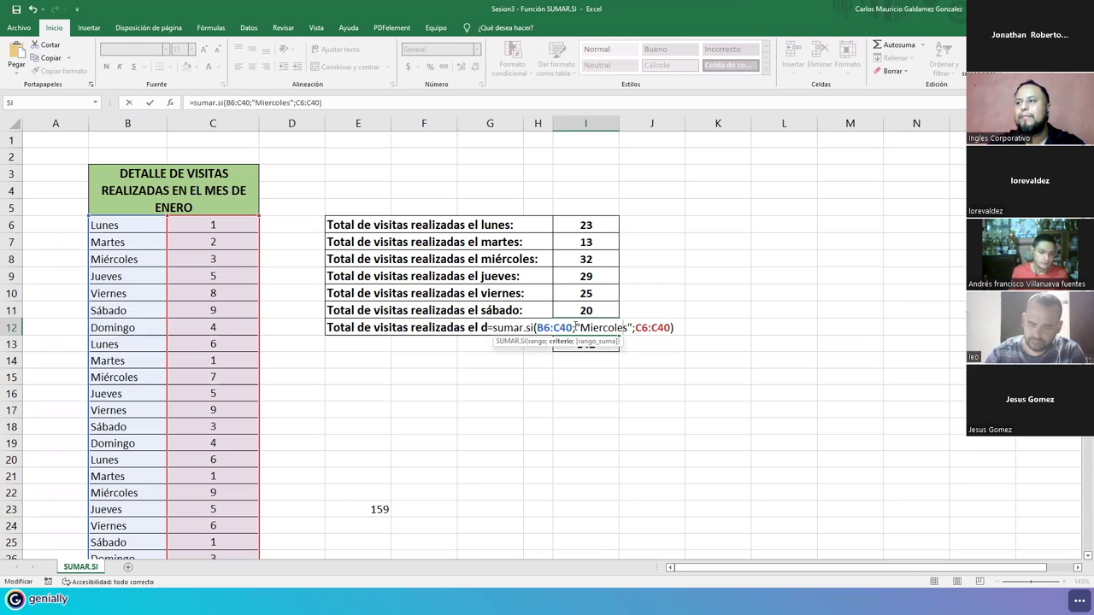
{"action": "double_click", "coordinate": [577, 327]}
{"action": "key", "text": "Delete"}
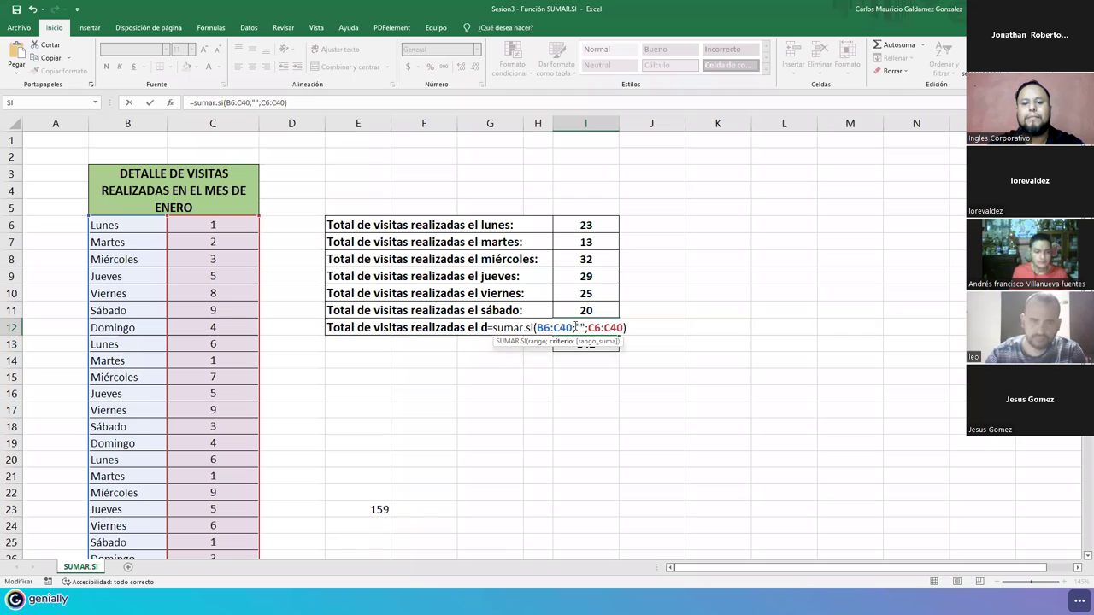
{"action": "type", "text": "Domingo"}
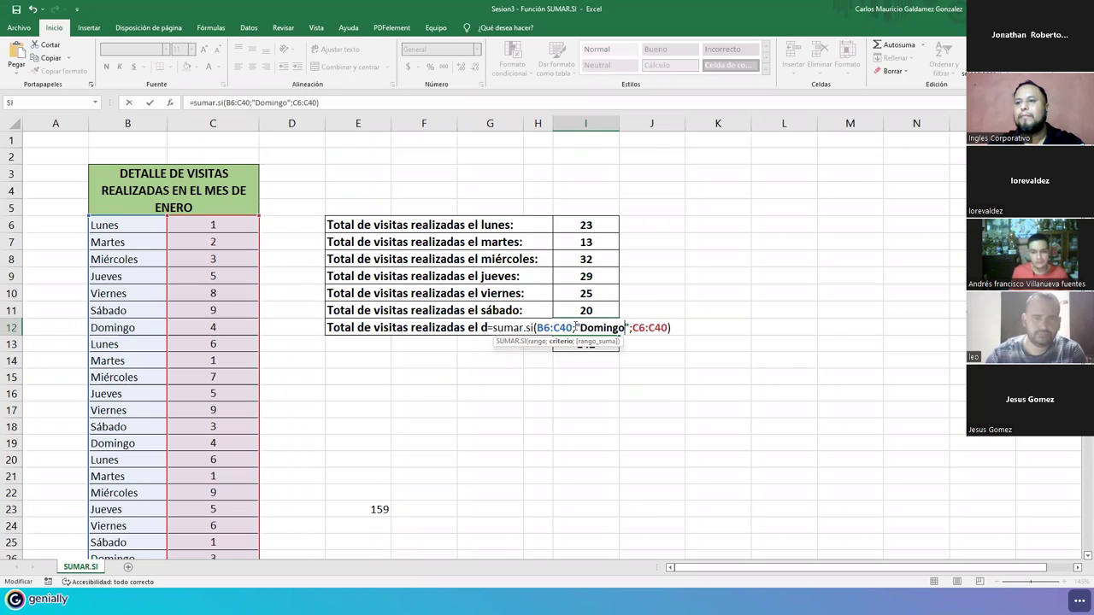
{"action": "key", "text": "ctrl+Return"}
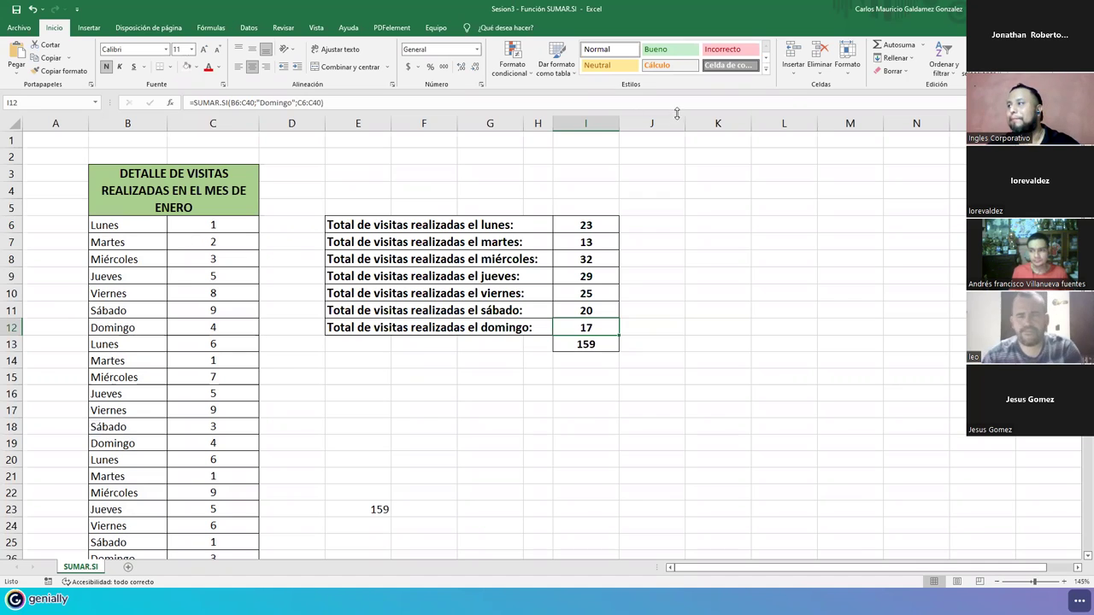
- Glance at the SUMAR.SI syntax slide, return to Excel and clear the Monday formula from I6
{"action": "key", "text": "alt+Tab"}
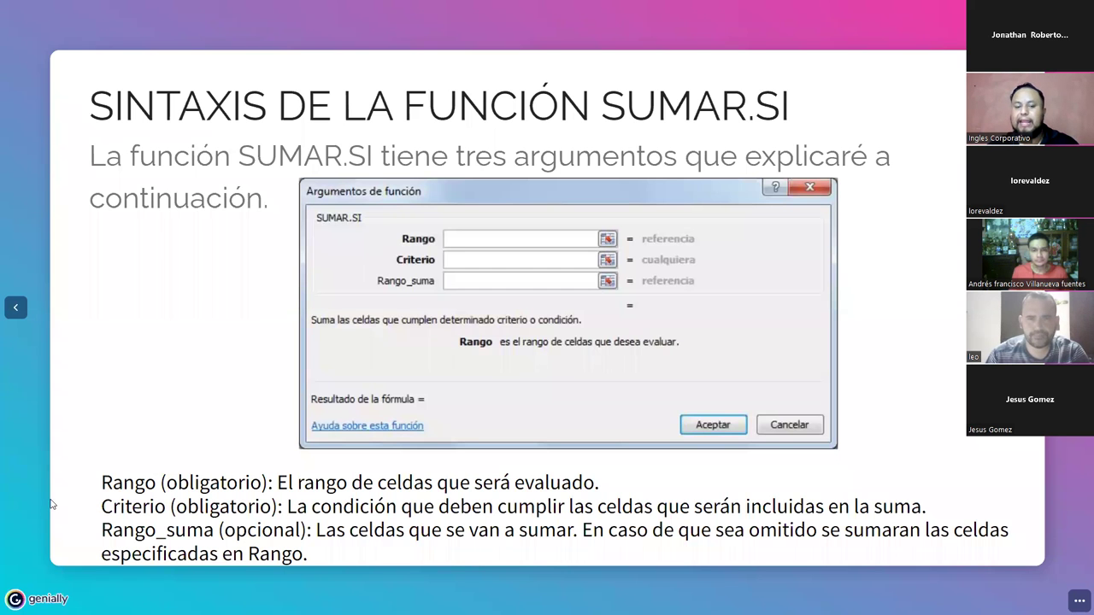
{"action": "key", "text": "alt+Tab"}
{"action": "key", "text": "ctrl+Up"}
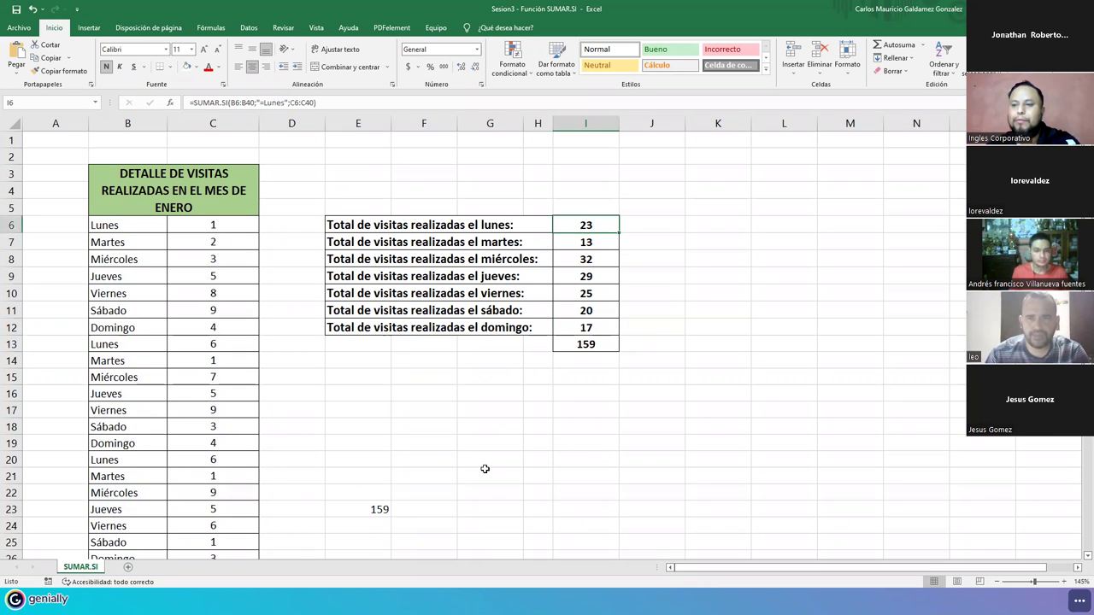
{"action": "key", "text": "Delete"}
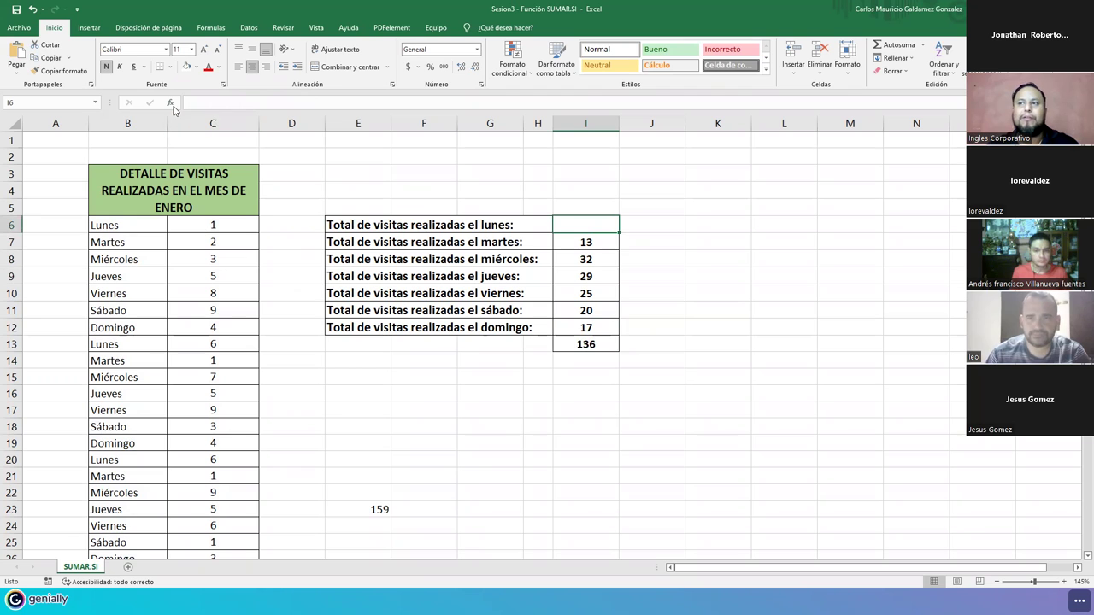
- Search for sumar.si in the function wizard and insert the SUMAR.SI function into I6, keeping the totals table uncovered
{"action": "left_click", "coordinate": [171, 103]}
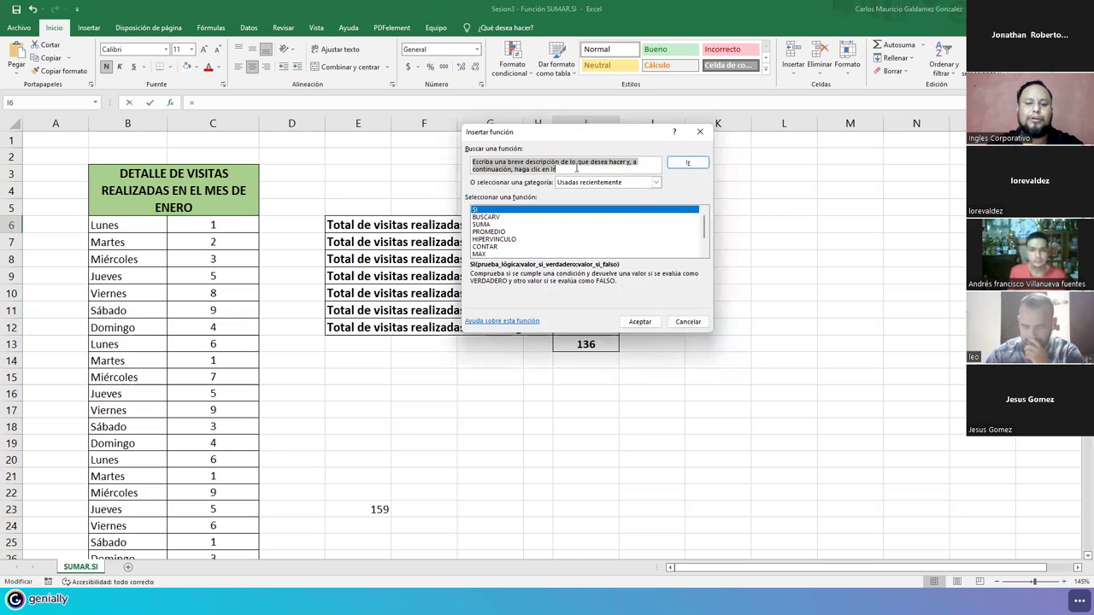
{"action": "type", "text": "sumar.si"}
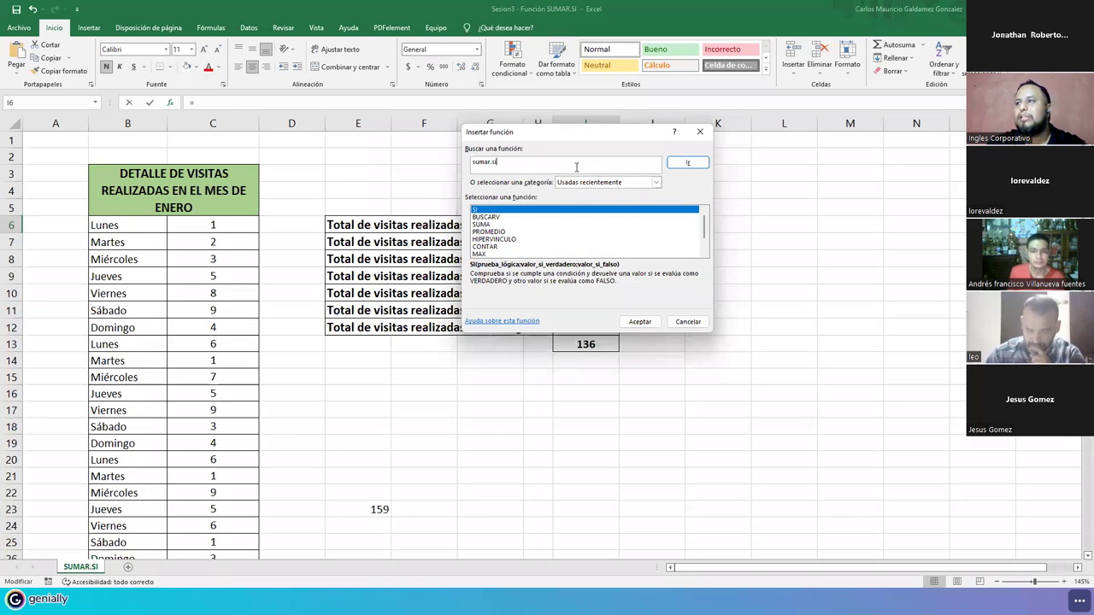
{"action": "left_click", "coordinate": [687, 163]}
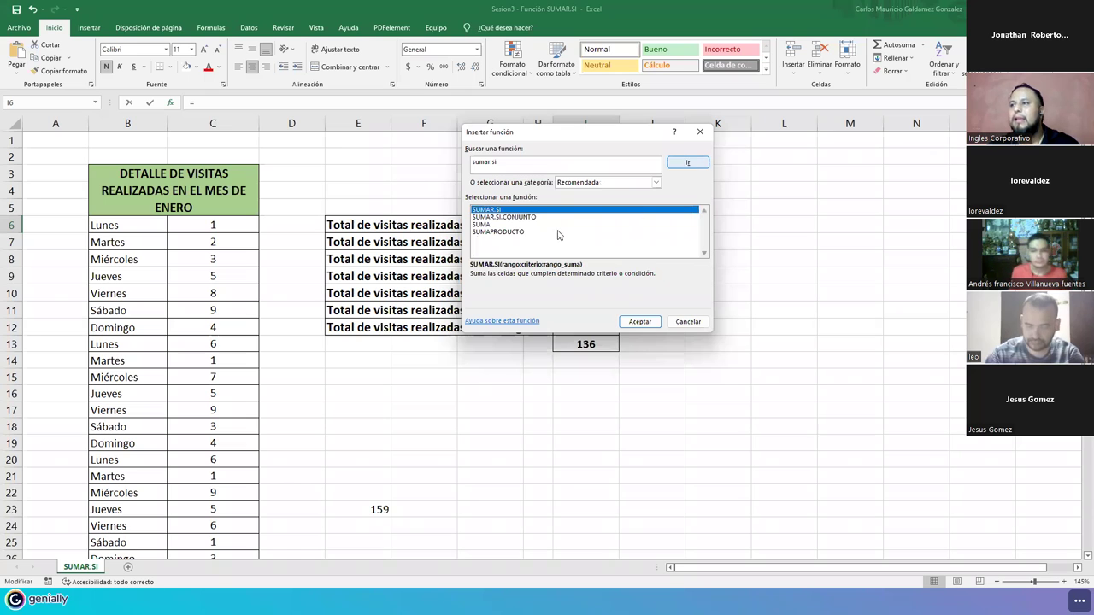
{"action": "left_click", "coordinate": [640, 322]}
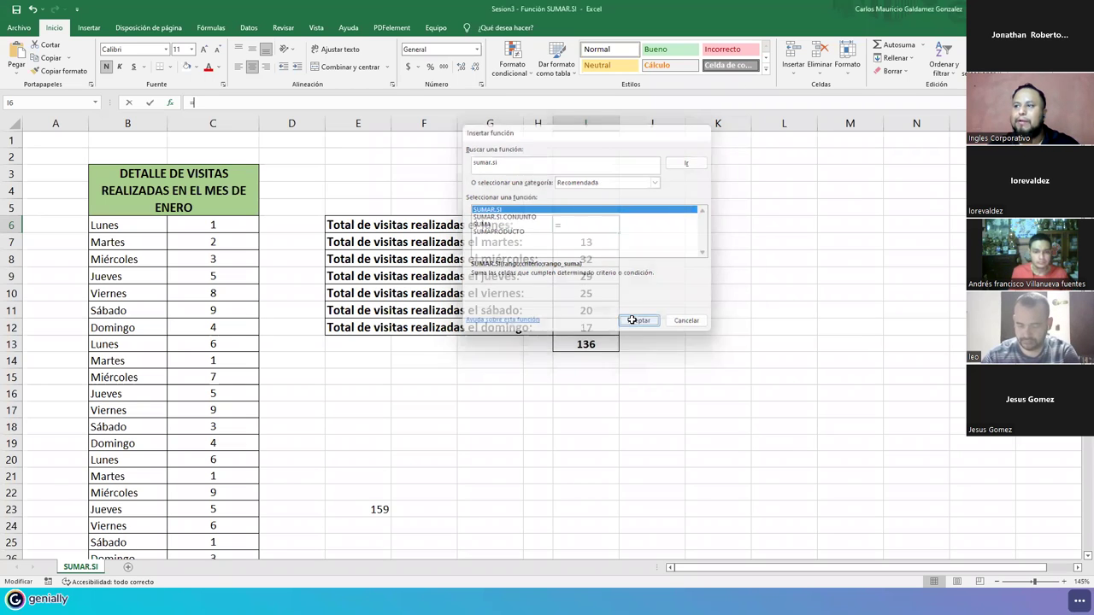
{"action": "left_click_drag", "start_coordinate": [552, 156], "coordinate": [783, 231]}
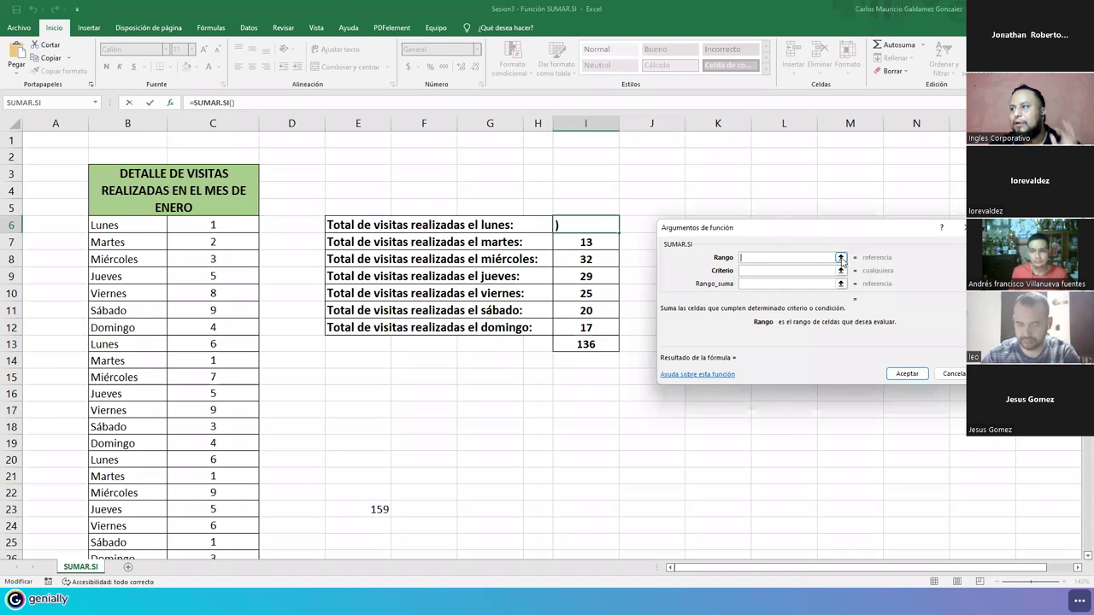
- In the SUMAR.SI arguments, set Rango to the data range B6:C40 and Criterio to "Lunes"
{"action": "left_click", "coordinate": [840, 259]}
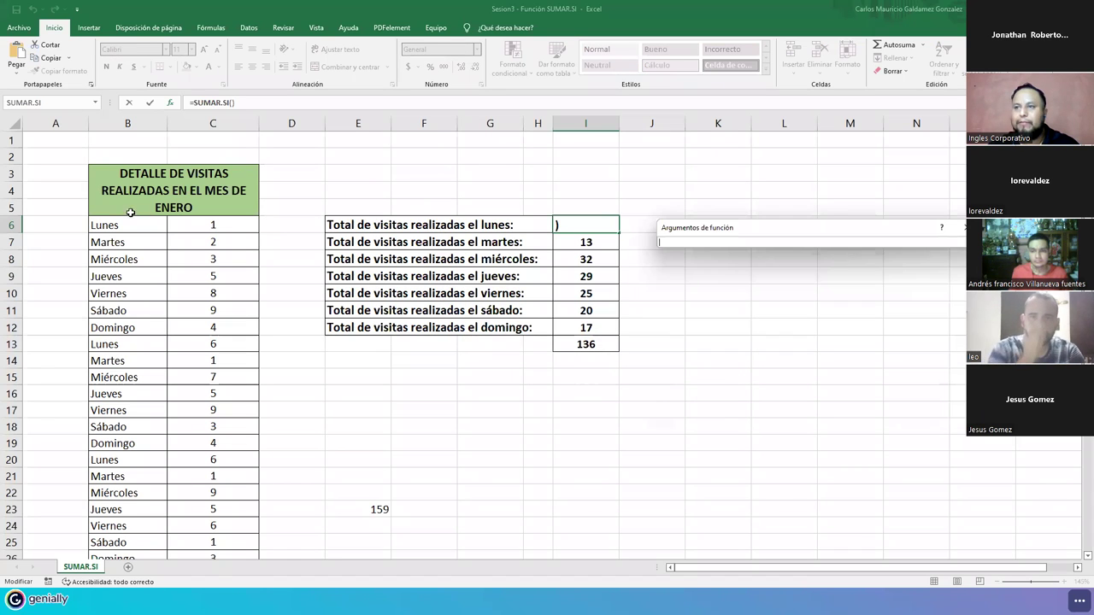
{"action": "left_click_drag", "start_coordinate": [109, 228], "coordinate": [214, 521]}
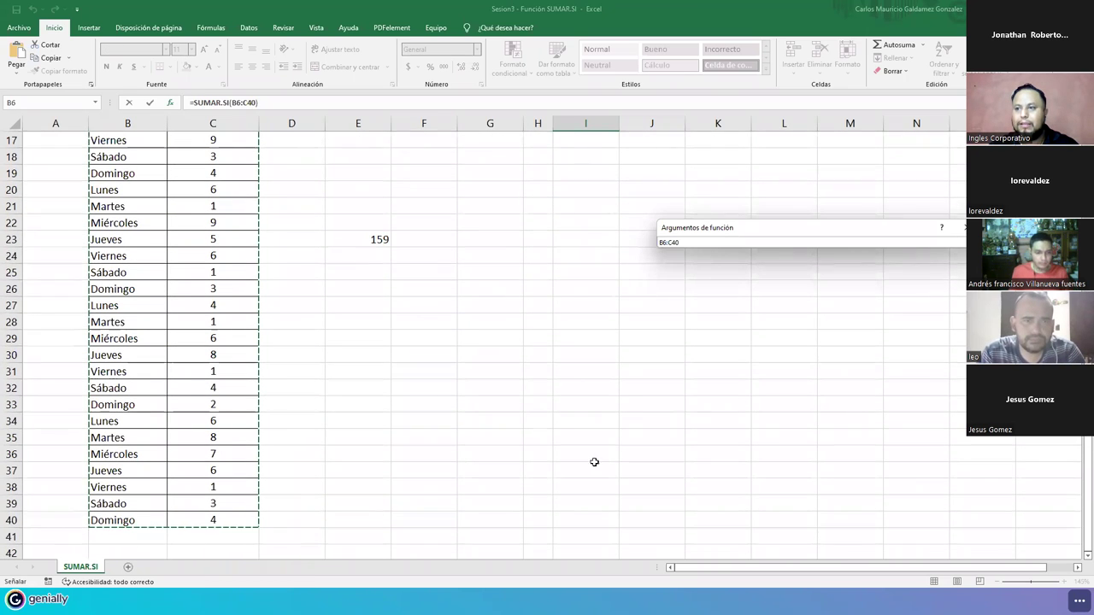
{"action": "left_click", "coordinate": [974, 242]}
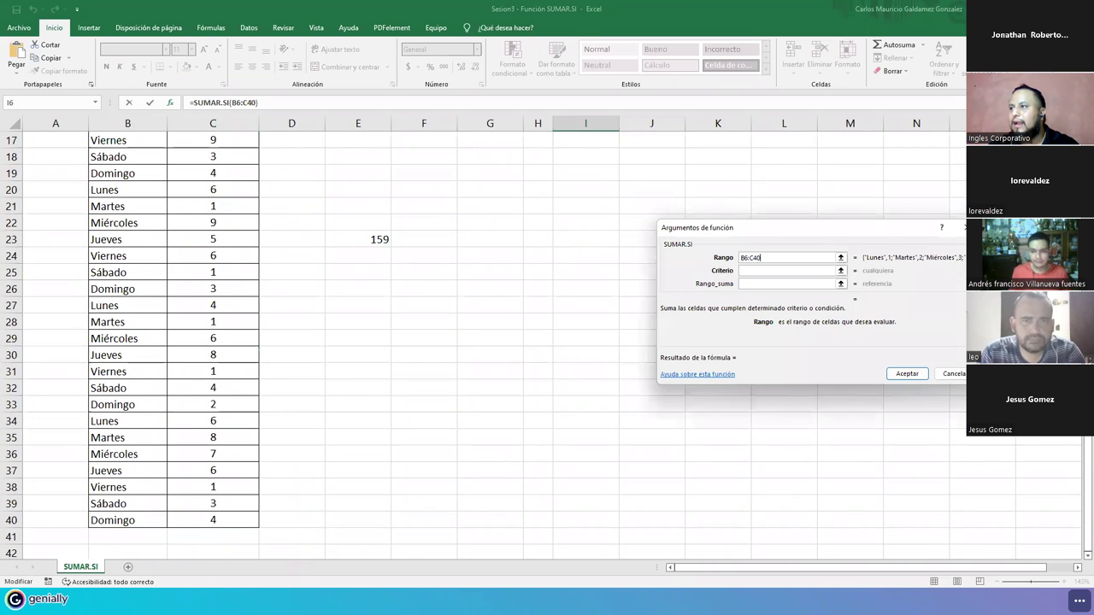
{"action": "left_click", "coordinate": [805, 271]}
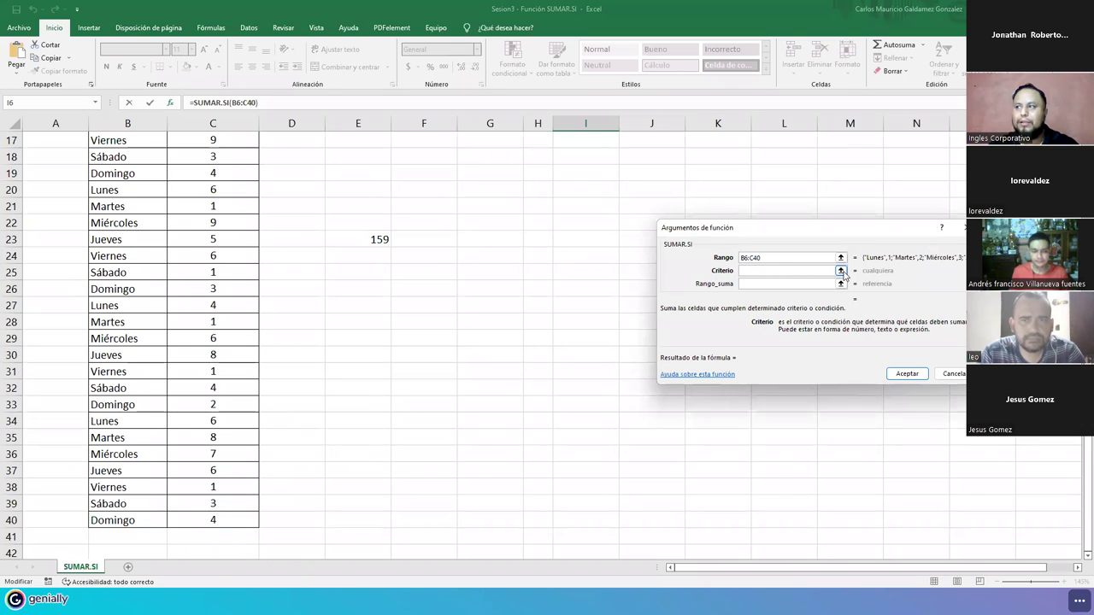
{"action": "type", "text": "\"Lune"}
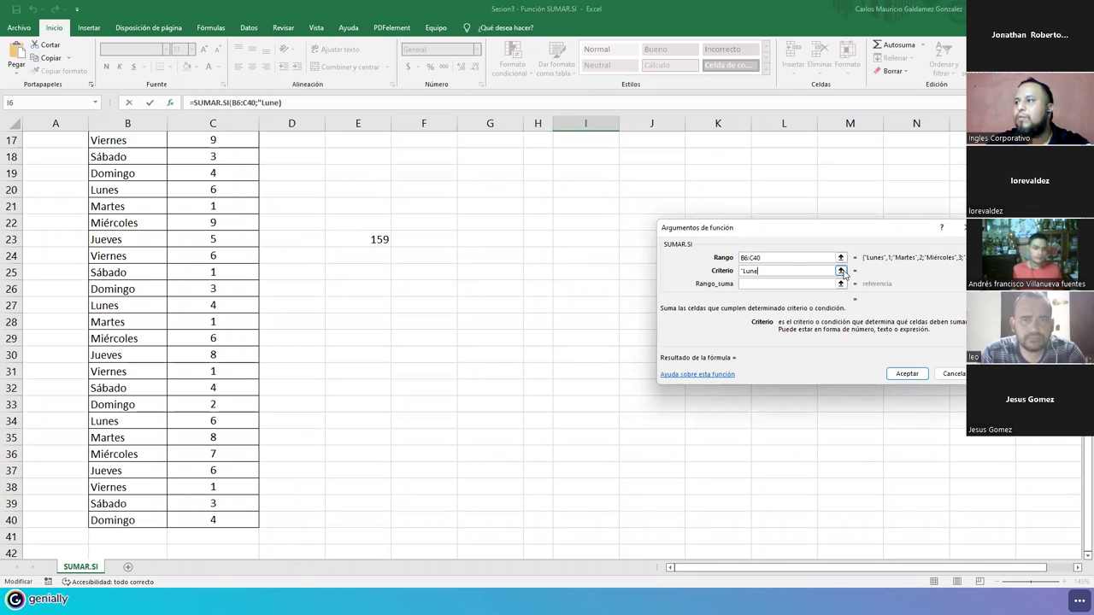
{"action": "type", "text": "s\""}
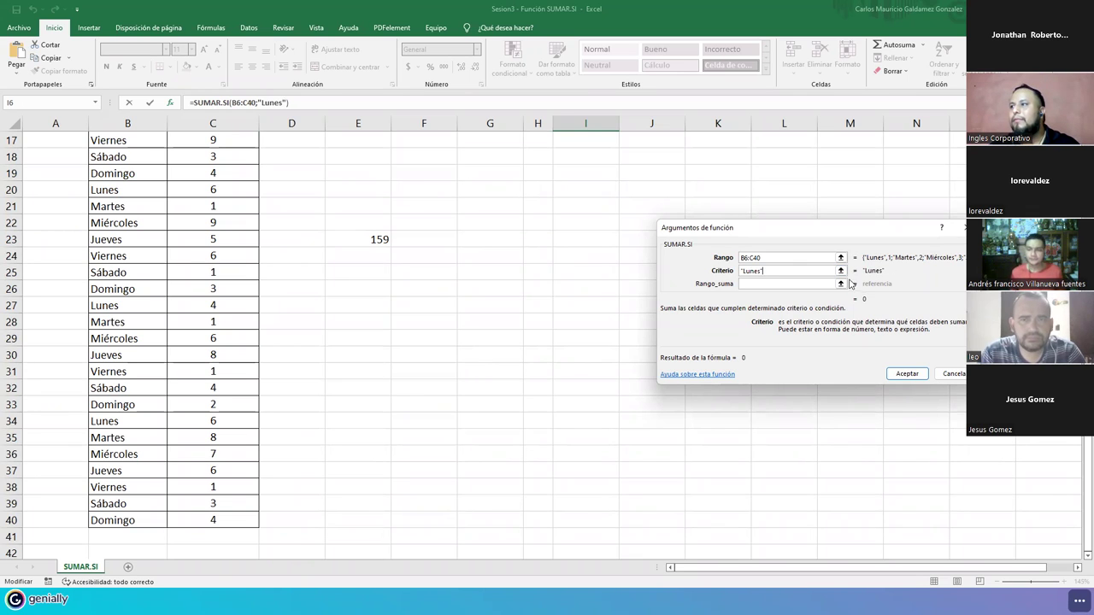
- Set Rango_suma to the visit cells C6:C40 and accept the arguments to complete the Monday formula in I6
{"action": "left_click", "coordinate": [841, 283]}
{"action": "scroll", "coordinate": [200, 235], "scroll_direction": "up", "scroll_amount": 4}
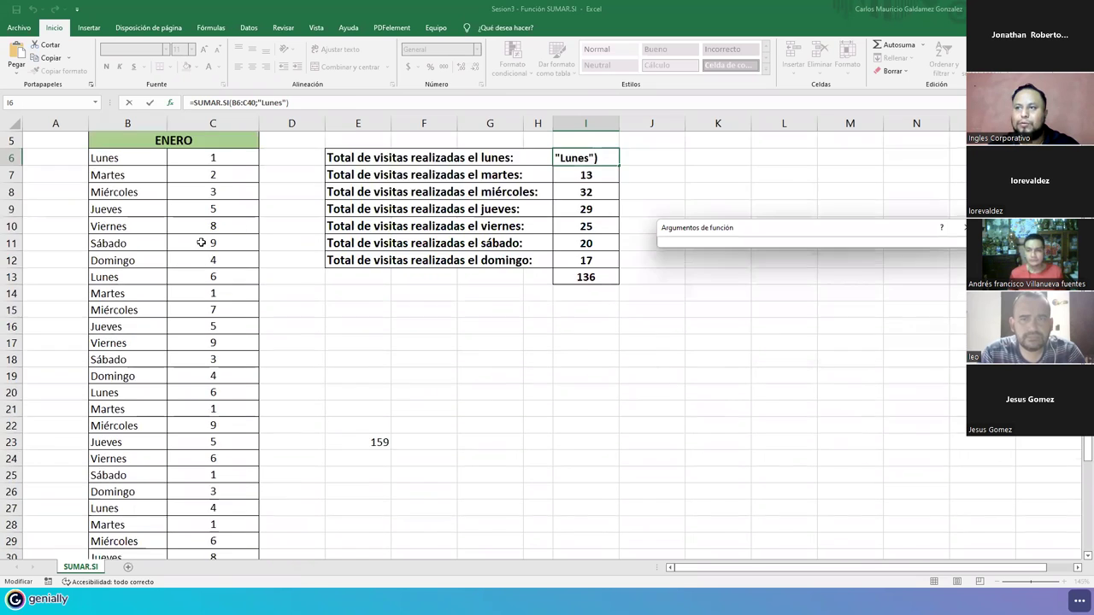
{"action": "scroll", "coordinate": [201, 242], "scroll_direction": "up", "scroll_amount": 1}
{"action": "left_click_drag", "start_coordinate": [195, 214], "coordinate": [192, 522]}
{"action": "left_click", "coordinate": [960, 241]}
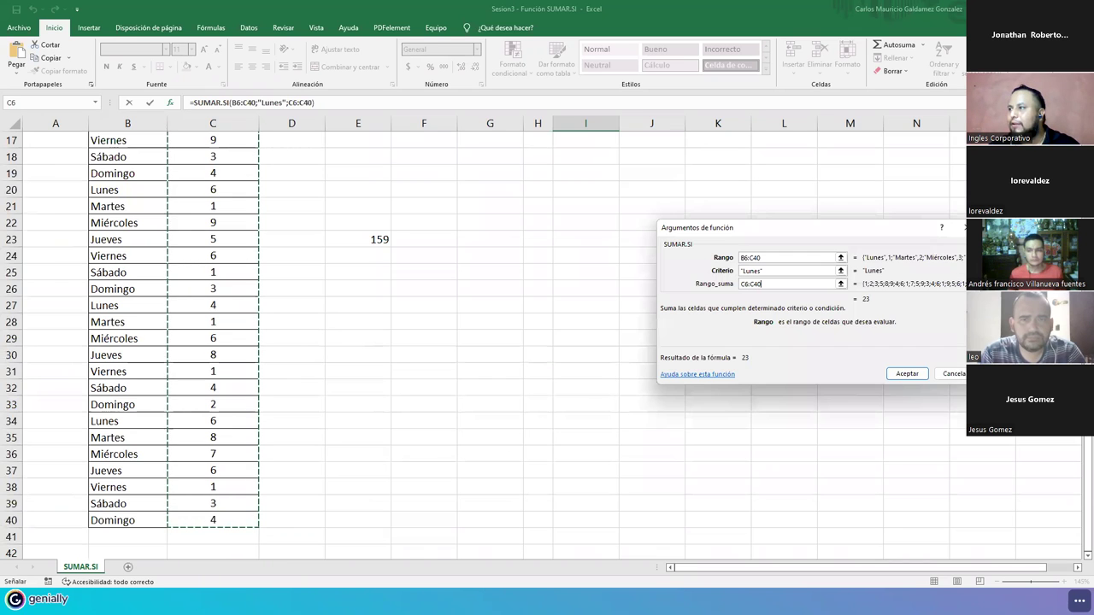
{"action": "scroll", "coordinate": [513, 299], "scroll_direction": "up", "scroll_amount": 5}
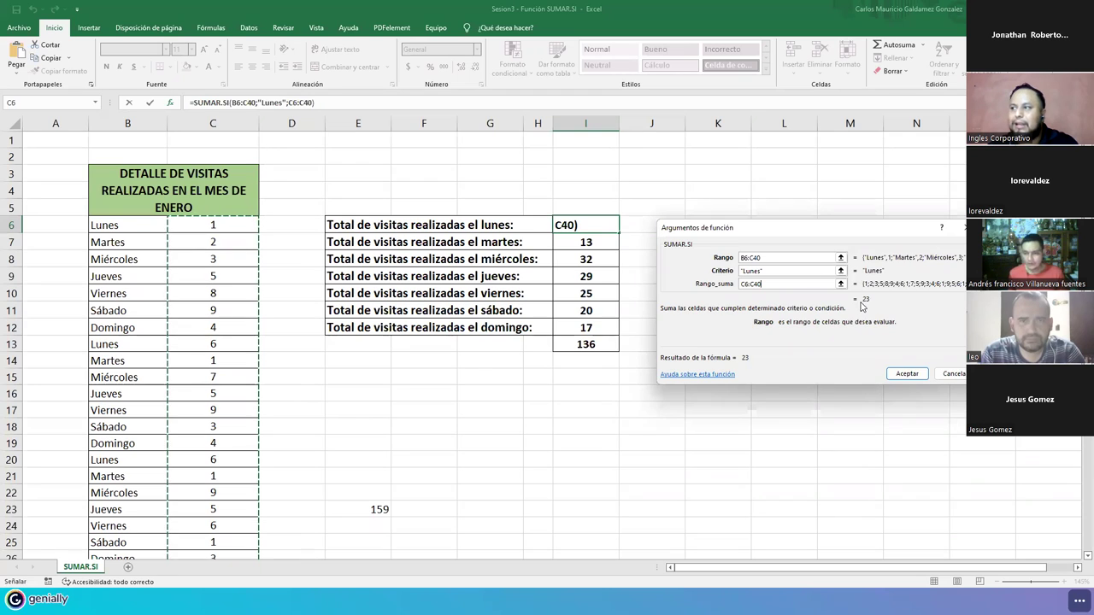
{"action": "left_click_drag", "start_coordinate": [784, 232], "coordinate": [753, 214]}
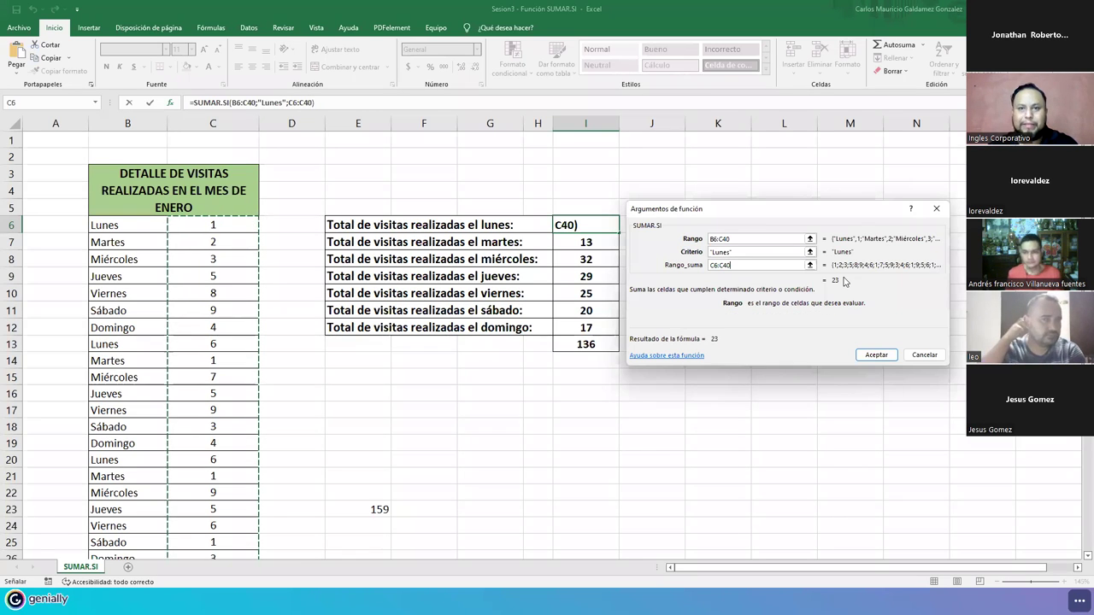
{"action": "left_click", "coordinate": [875, 355]}
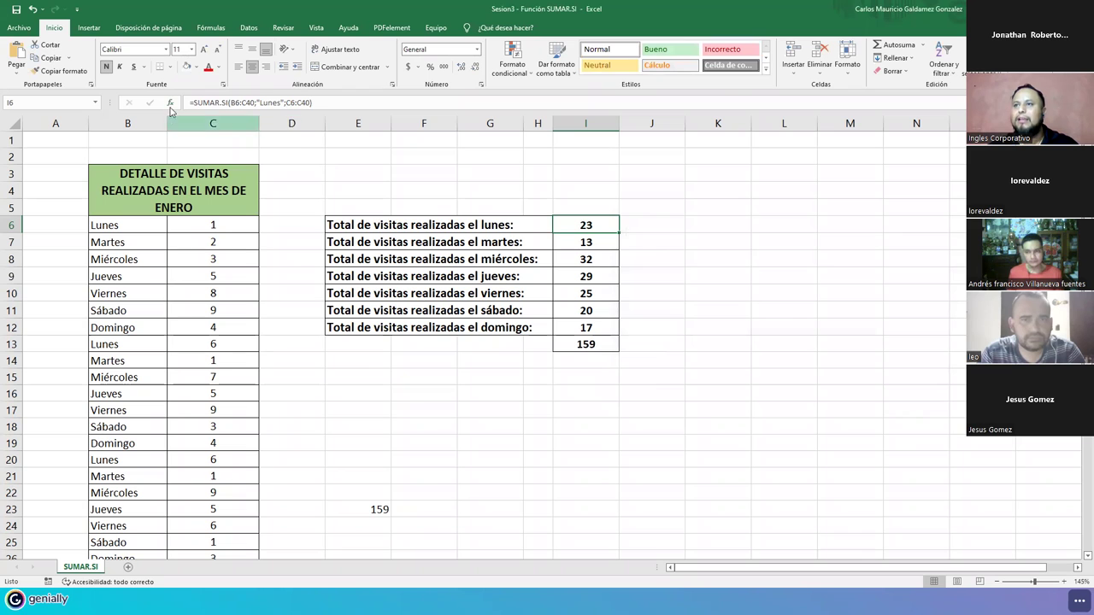
- Inspect the Monday formula in I6, reopen its SUMAR.SI arguments and clear the Rango argument
{"action": "left_click", "coordinate": [198, 103]}
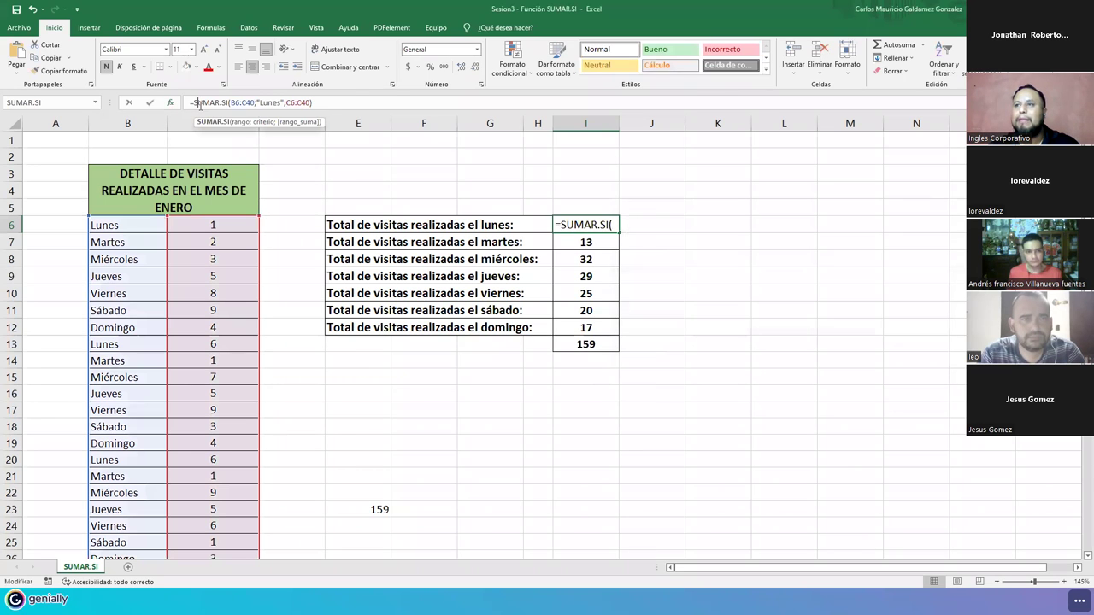
{"action": "left_click", "coordinate": [286, 102]}
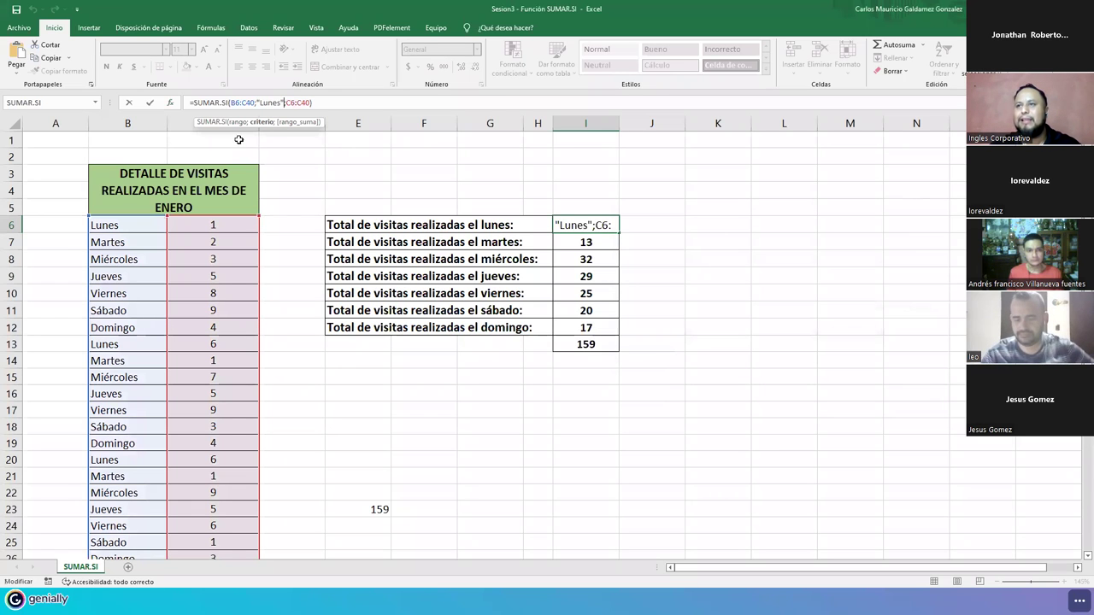
{"action": "left_click", "coordinate": [171, 105]}
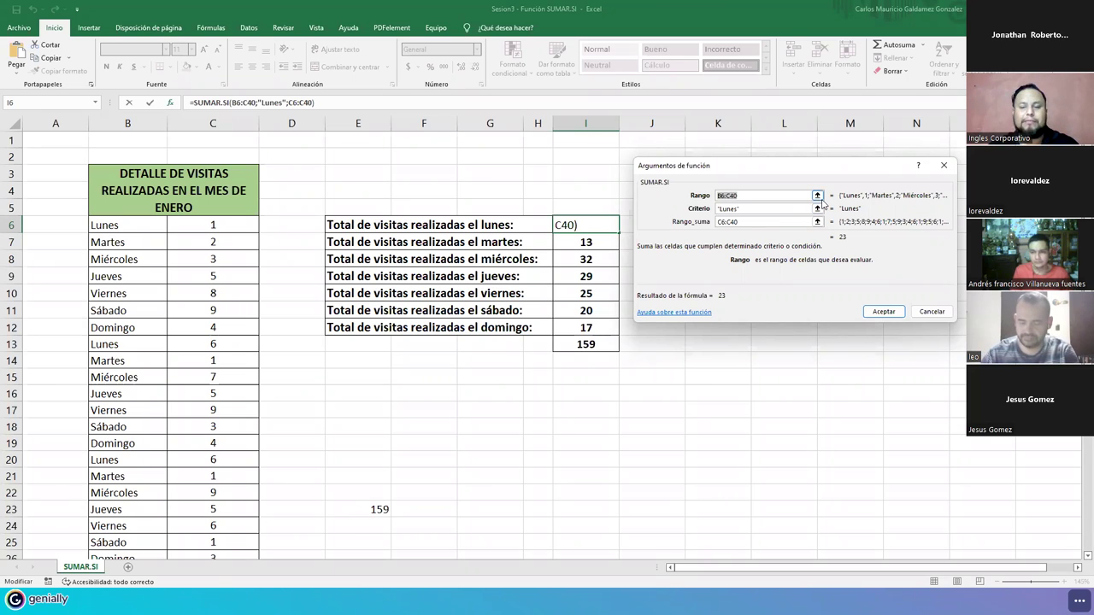
{"action": "left_click", "coordinate": [749, 196]}
{"action": "double_click", "coordinate": [749, 196]}
{"action": "key", "text": "BackSpace"}
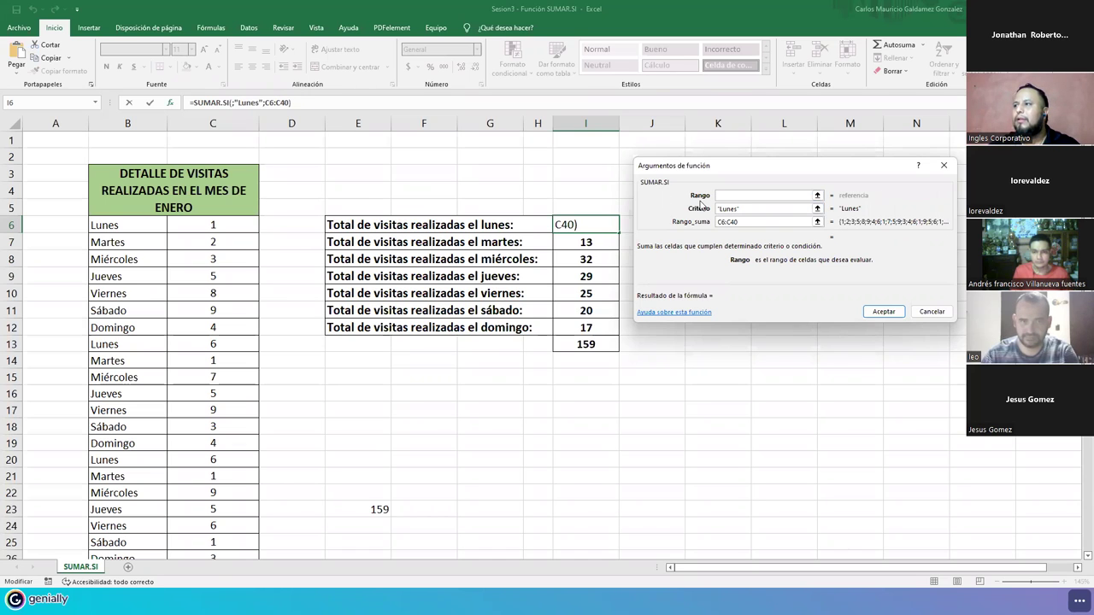
- Try cells B8:D15 as the Rango by selecting them directly on the sheet, then clear the argument
{"action": "left_click_drag", "start_coordinate": [111, 259], "coordinate": [295, 377]}
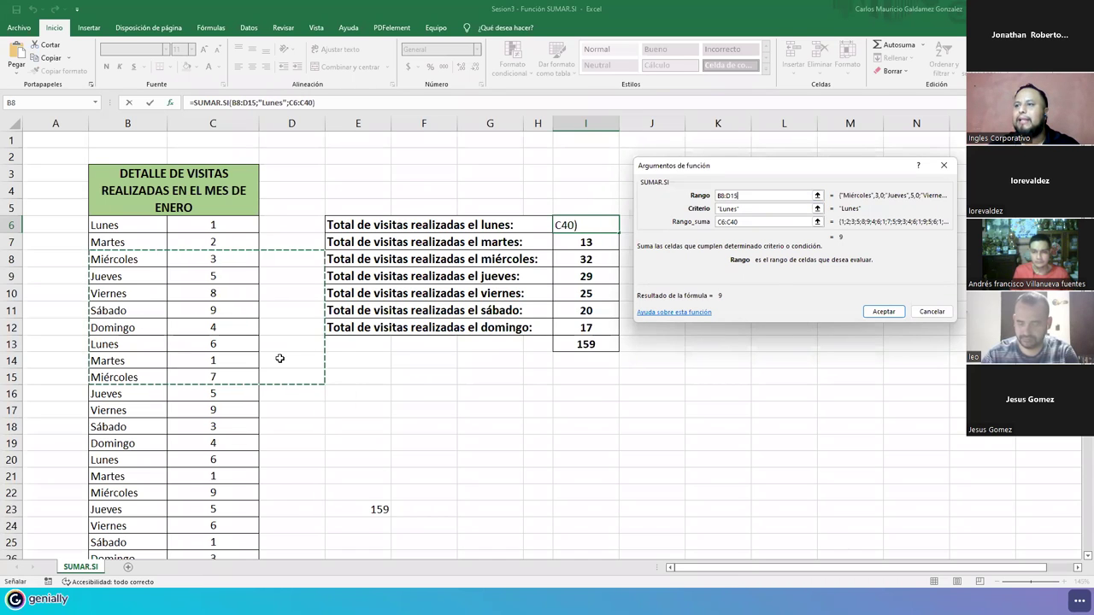
{"action": "left_click", "coordinate": [794, 196]}
{"action": "key", "text": "BackSpace"}
{"action": "key", "text": "BackSpace"}
{"action": "key", "text": "BackSpace"}
{"action": "key", "text": "BackSpace"}
{"action": "key", "text": "BackSpace"}
{"action": "key", "text": "BackSpace"}
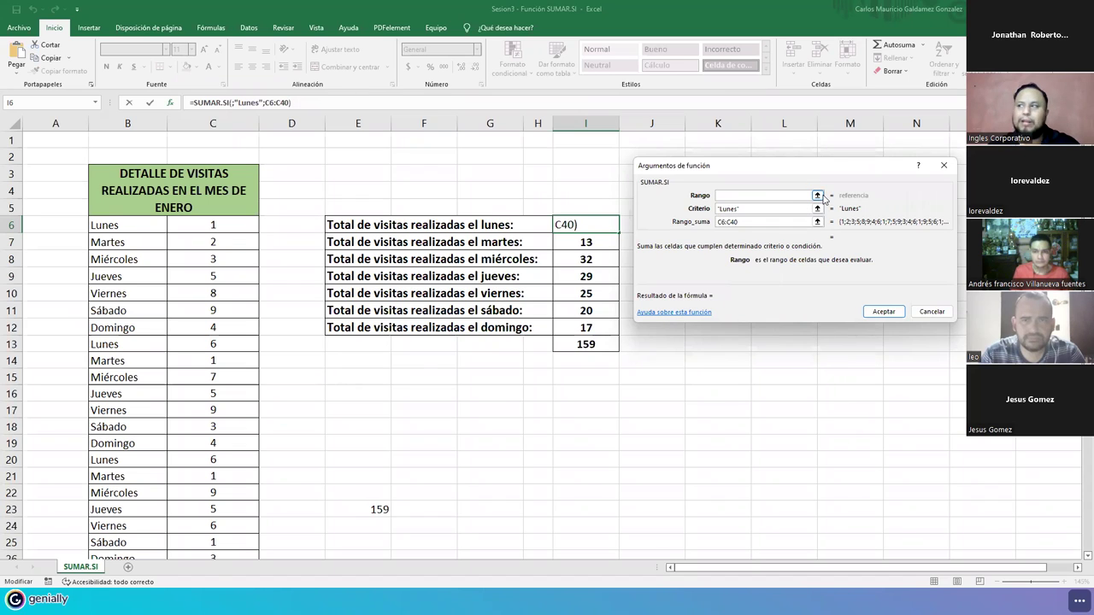
- Collapse the arguments dialog, set Rango to the data range B6:C40 and restore the dialog
{"action": "left_click", "coordinate": [817, 196]}
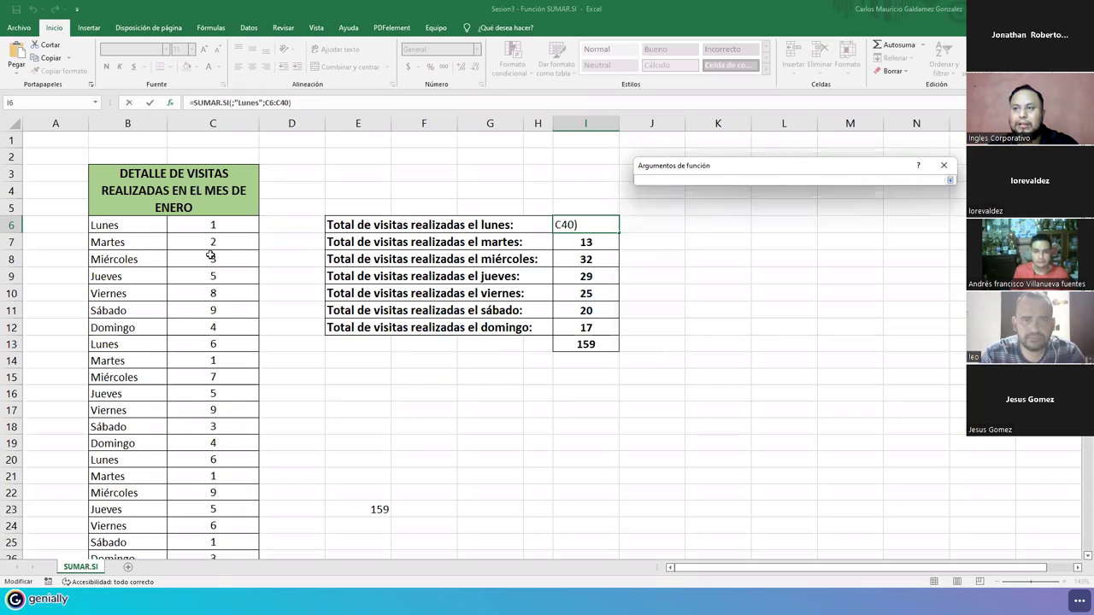
{"action": "left_click_drag", "start_coordinate": [171, 225], "coordinate": [204, 521]}
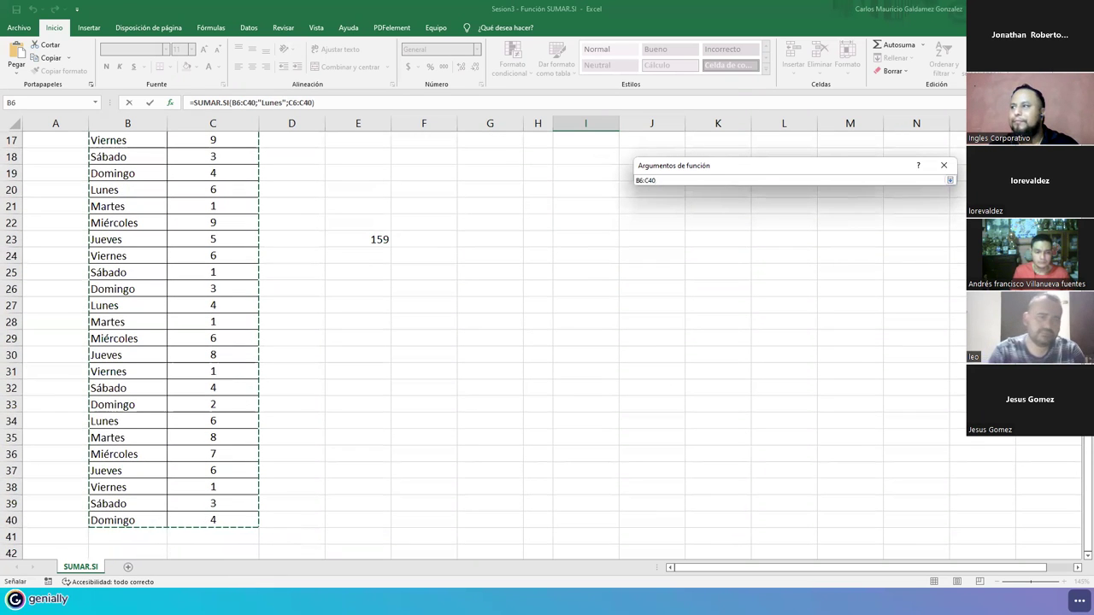
{"action": "left_click", "coordinate": [949, 180]}
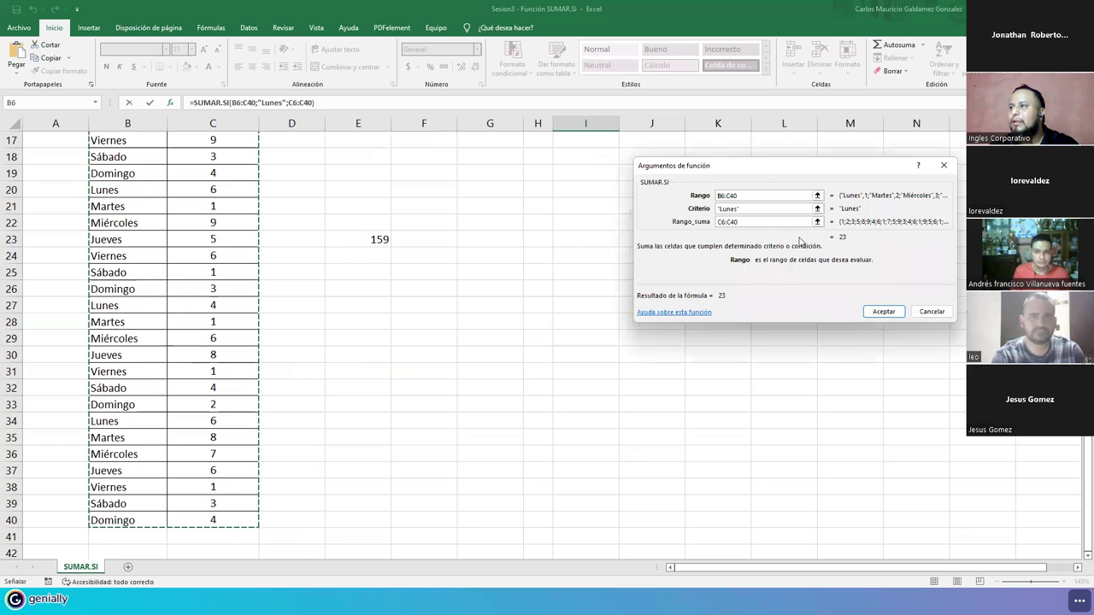
- Clear the Rango_suma argument, reselect the visit cells C6:C40 for it and accept the Monday formula
{"action": "left_click", "coordinate": [739, 208]}
{"action": "key", "text": "Tab"}
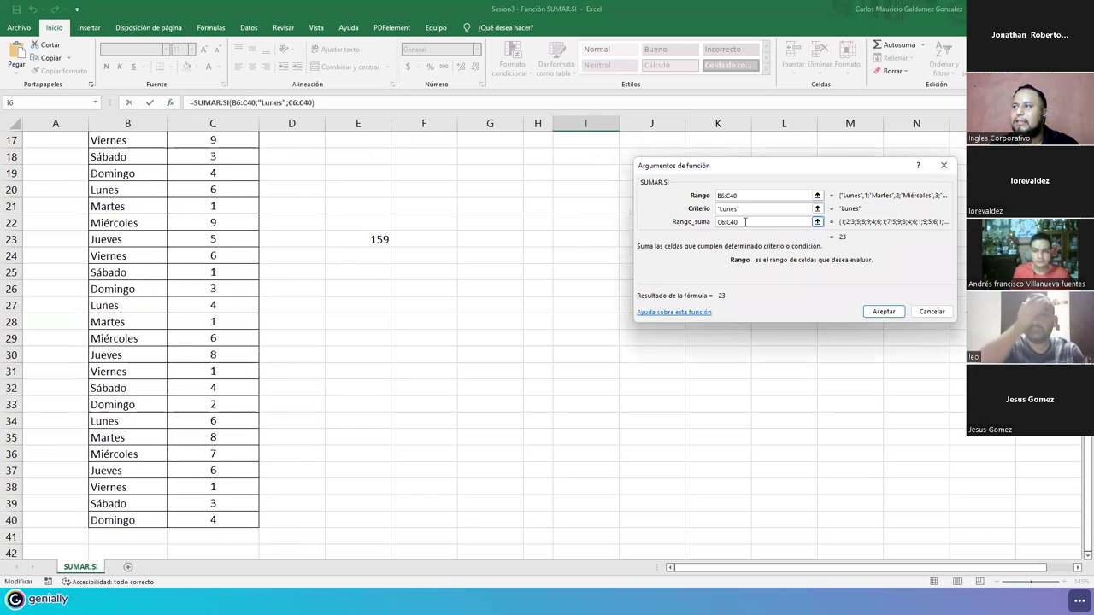
{"action": "key", "text": "BackSpace"}
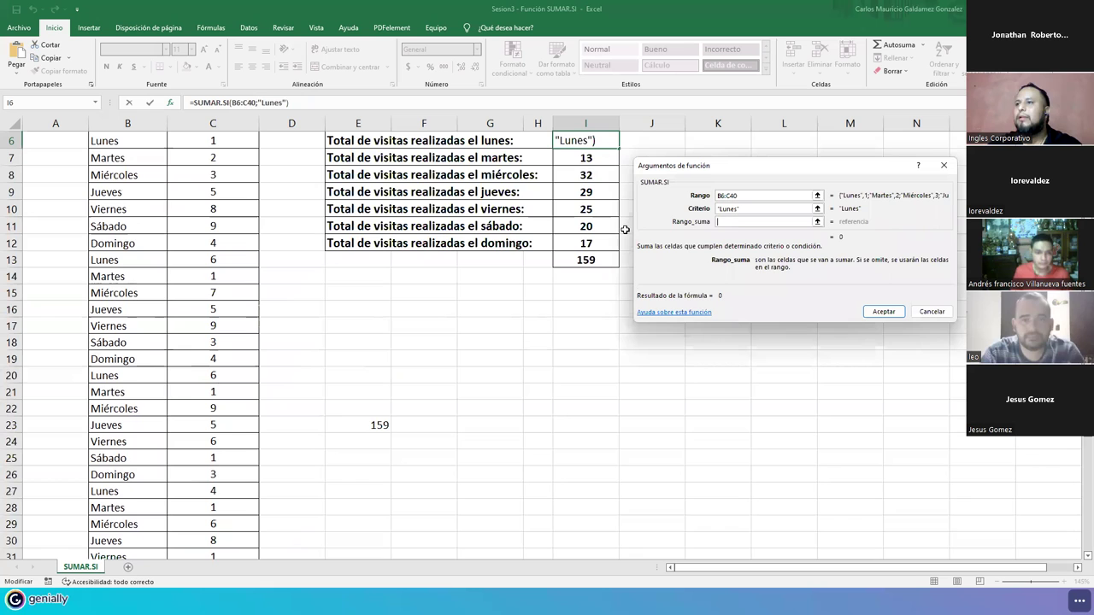
{"action": "scroll", "coordinate": [235, 259], "scroll_direction": "up", "scroll_amount": 2}
{"action": "left_click_drag", "start_coordinate": [201, 226], "coordinate": [213, 522]}
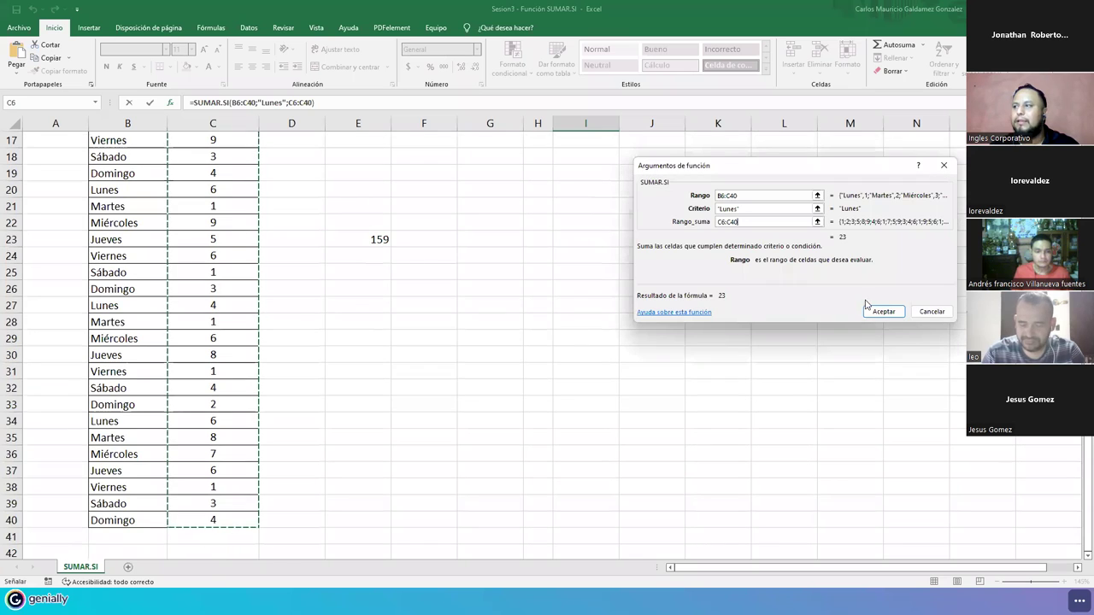
{"action": "left_click", "coordinate": [884, 312]}
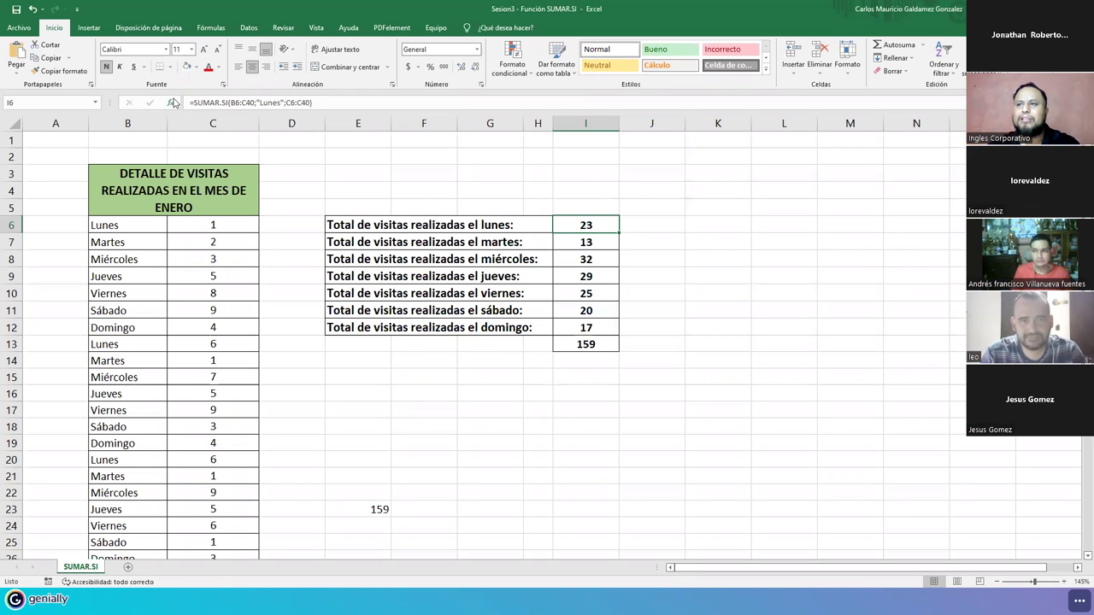
- Recheck the arguments of the I6 formula without changing them, and review the SUMAR.SI syntax slide up to the end-of-theory slide
{"action": "left_click", "coordinate": [170, 103]}
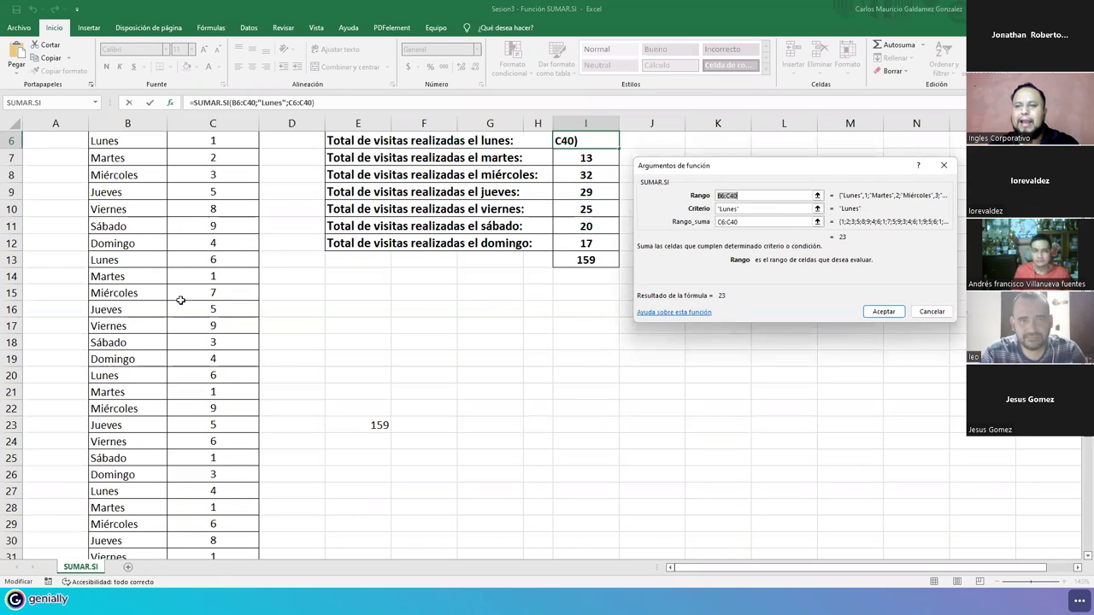
{"action": "left_click", "coordinate": [946, 318]}
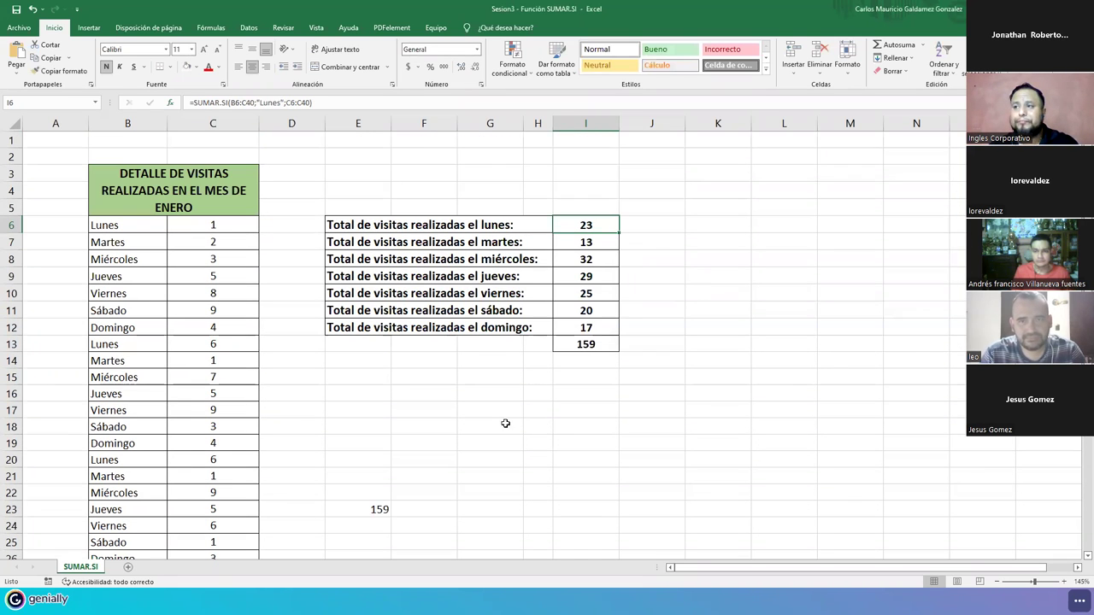
{"action": "key", "text": "alt+Tab"}
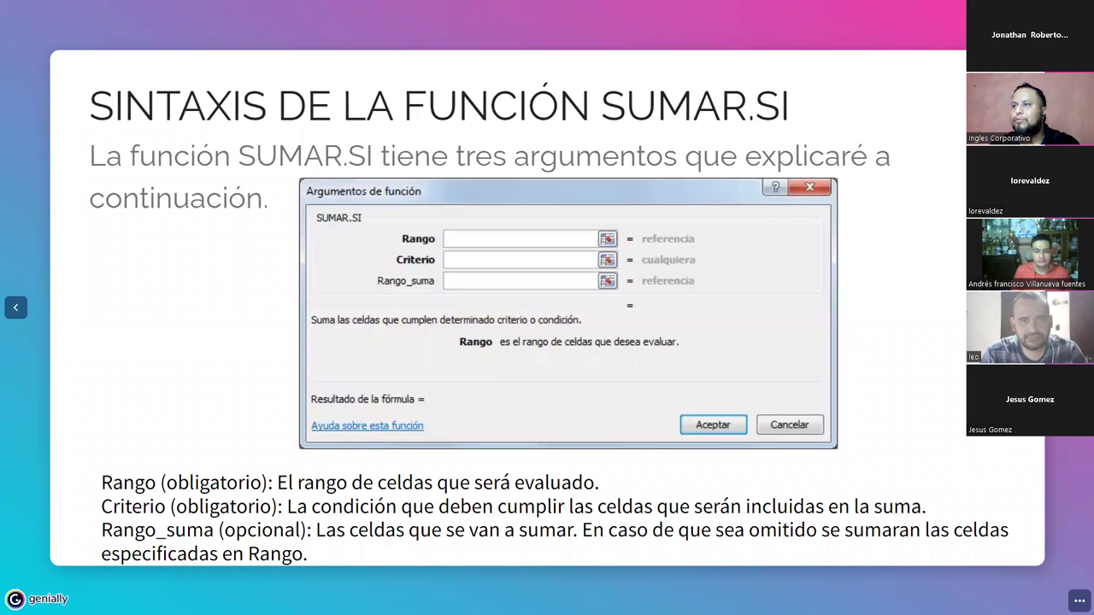
{"action": "key", "text": "Right"}
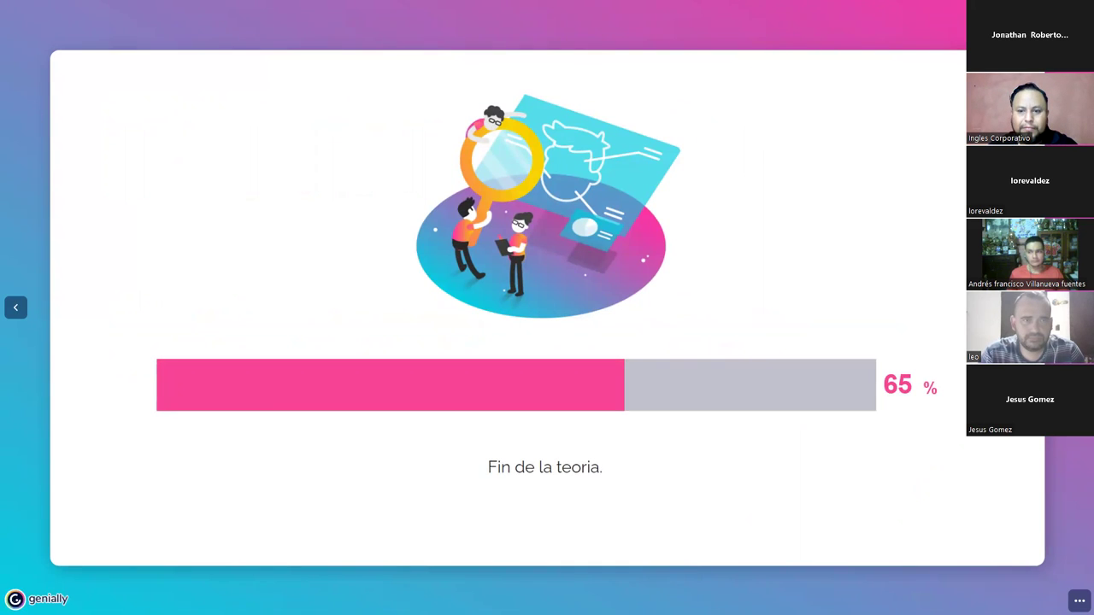
- Close the Función SUMAR.SI workbook and switch to the Función SUMAR.SI sheet of the Sesion3 - CONTAR.SI workbook
{"action": "key", "text": "alt+Tab"}
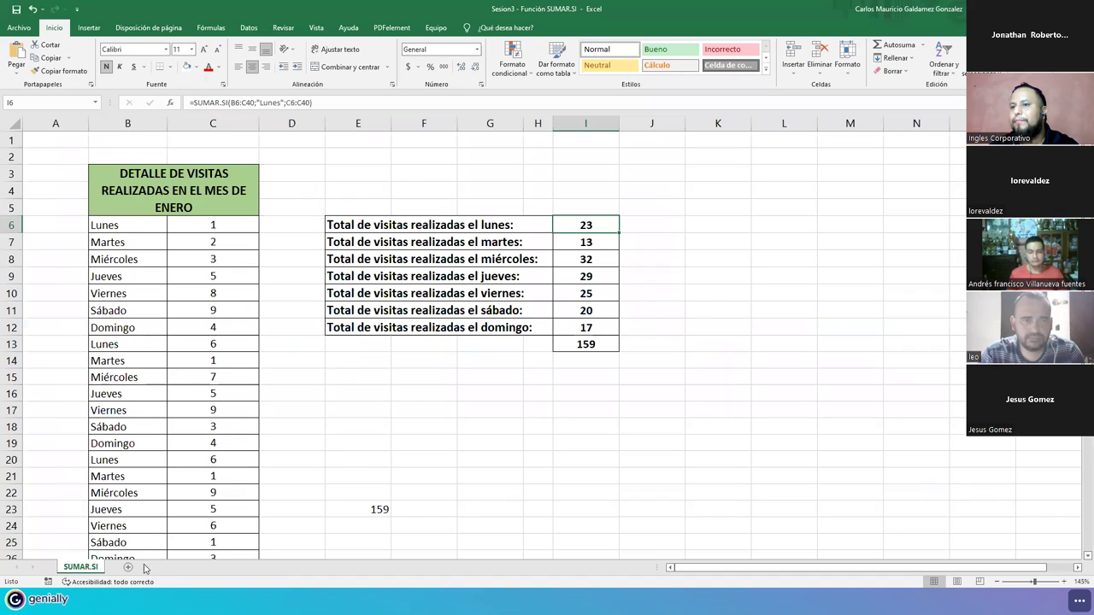
{"action": "key", "text": "alt+F4"}
{"action": "left_click", "coordinate": [495, 321]}
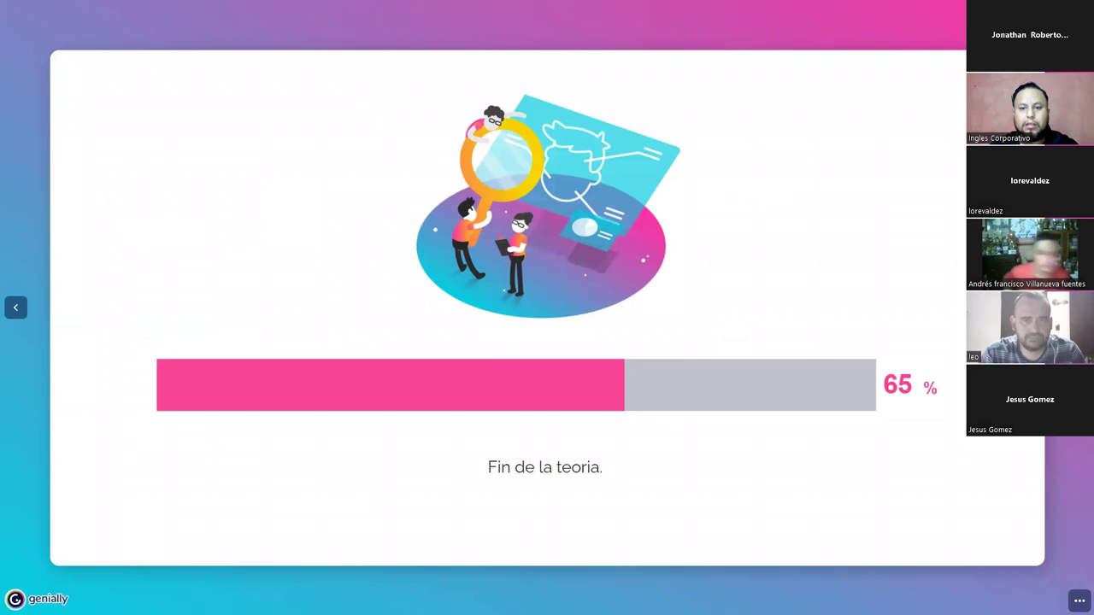
{"action": "key", "text": "alt+Tab"}
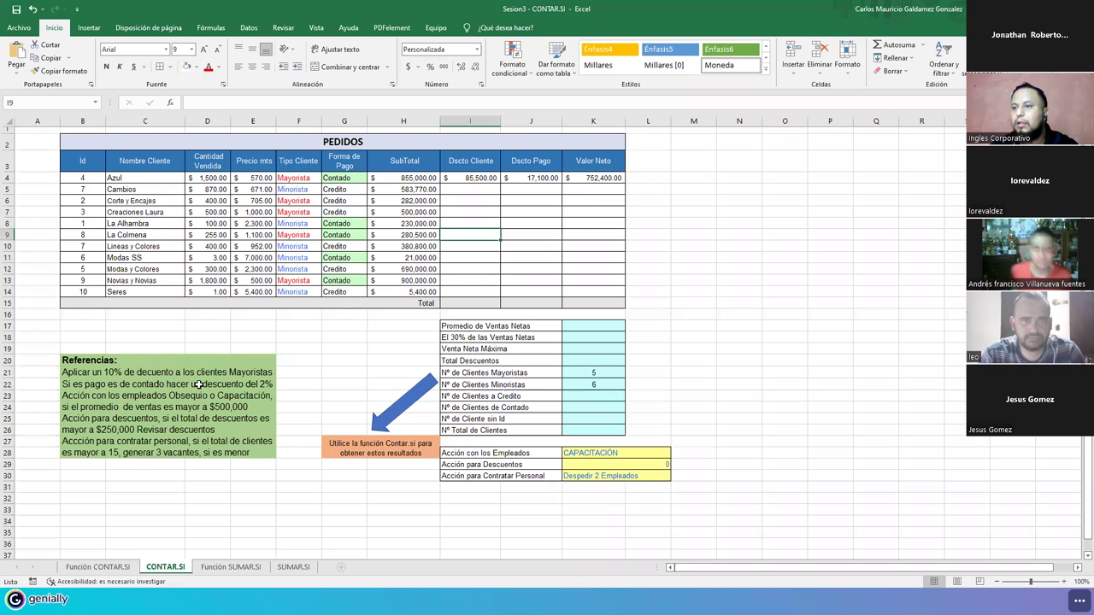
{"action": "left_click", "coordinate": [230, 566]}
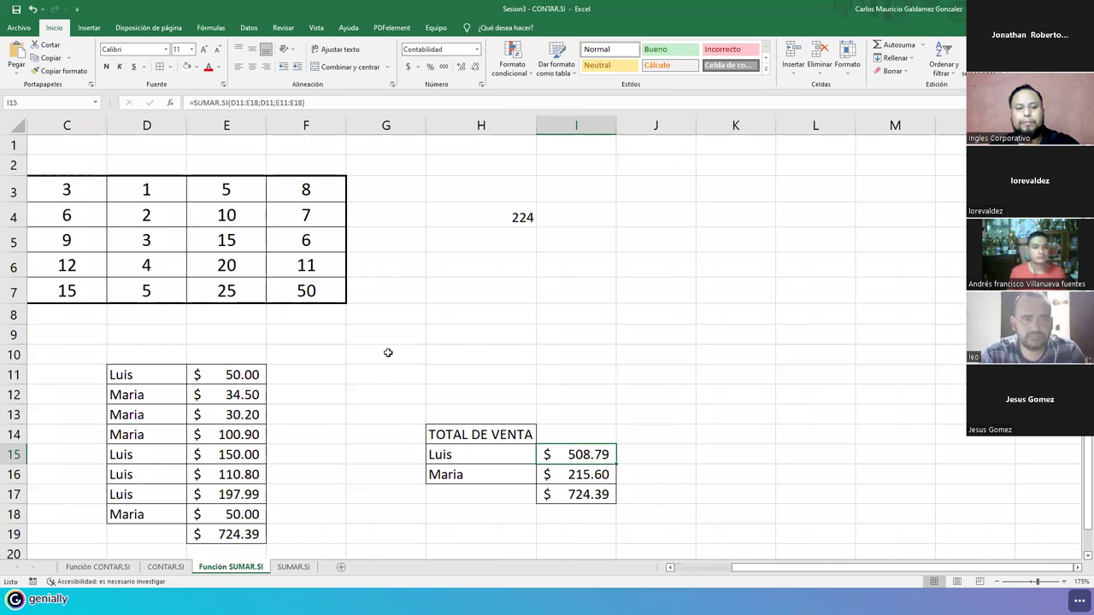
- Insert blank rows at row 9 to push the sales table further below the number grid
{"action": "scroll", "coordinate": [393, 353], "scroll_direction": "up", "scroll_amount": 1}
{"action": "scroll", "coordinate": [393, 353], "scroll_direction": "up", "scroll_amount": 1}
{"action": "scroll", "coordinate": [745, 183], "scroll_direction": "up", "scroll_amount": 1}
{"action": "scroll", "coordinate": [793, 240], "scroll_direction": "up", "scroll_amount": 2}
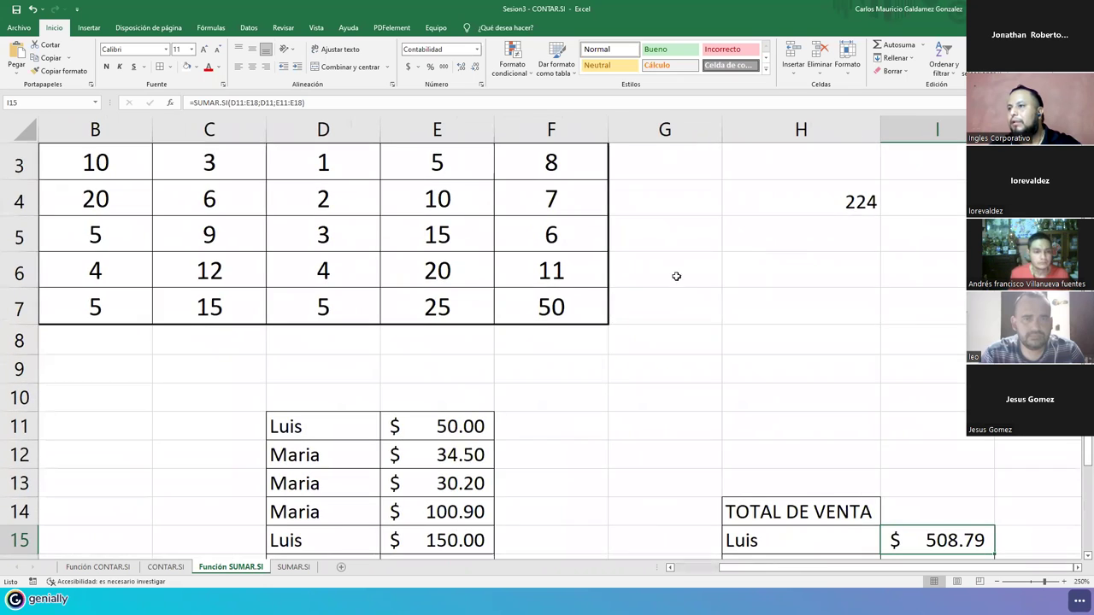
{"action": "left_click", "coordinate": [696, 572]}
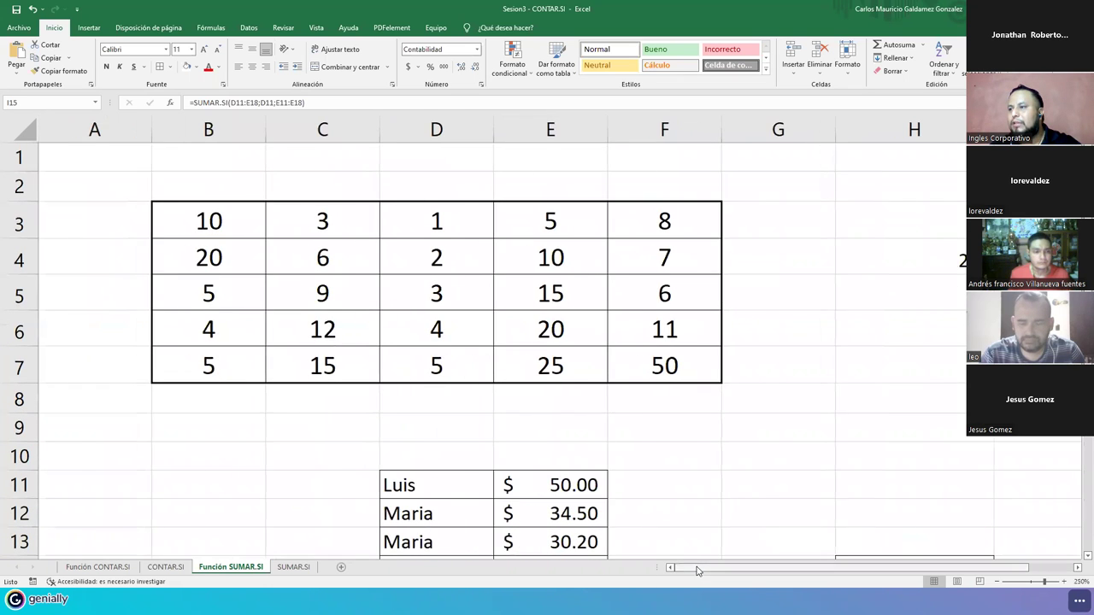
{"action": "scroll", "coordinate": [685, 469], "scroll_direction": "up", "scroll_amount": 3}
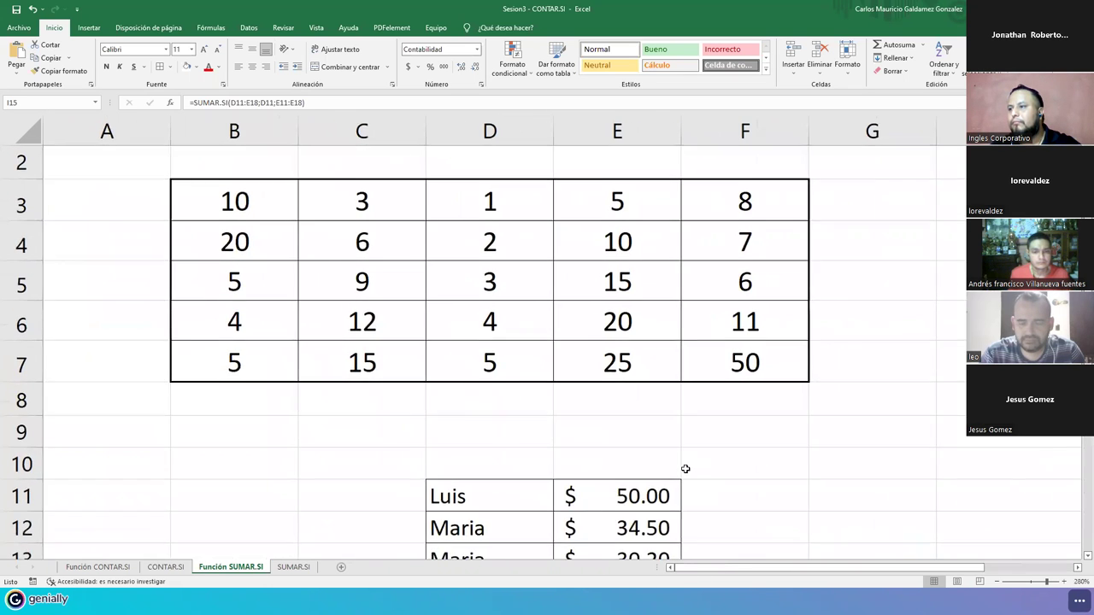
{"action": "left_click", "coordinate": [1076, 567]}
{"action": "left_click", "coordinate": [1077, 568]}
{"action": "left_click_drag", "start_coordinate": [992, 568], "coordinate": [900, 567]}
{"action": "right_click", "coordinate": [24, 462]}
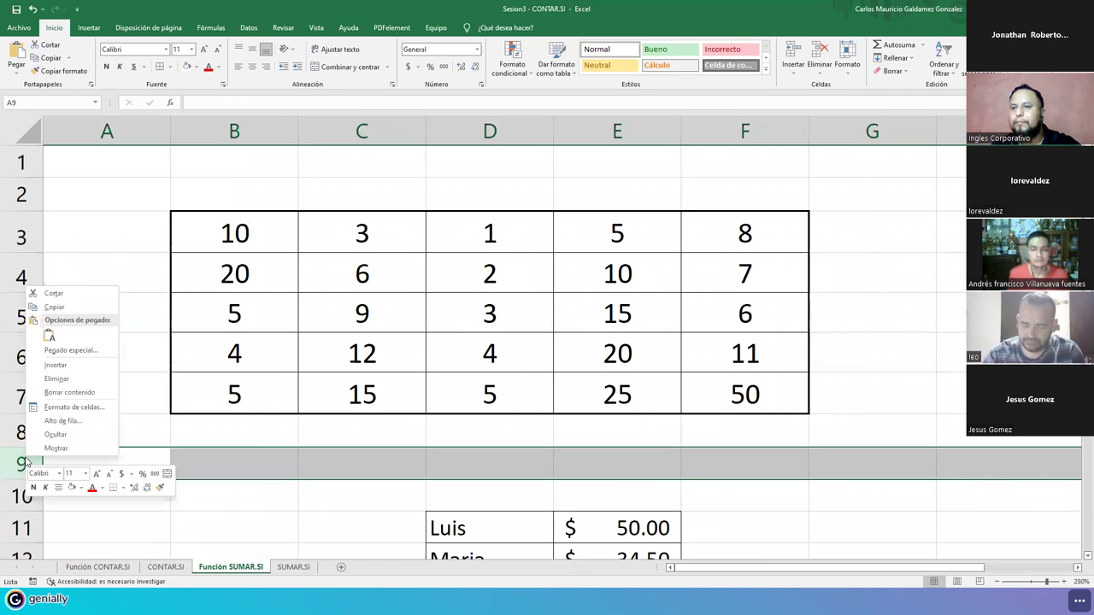
{"action": "left_click", "coordinate": [54, 364]}
{"action": "right_click", "coordinate": [24, 463]}
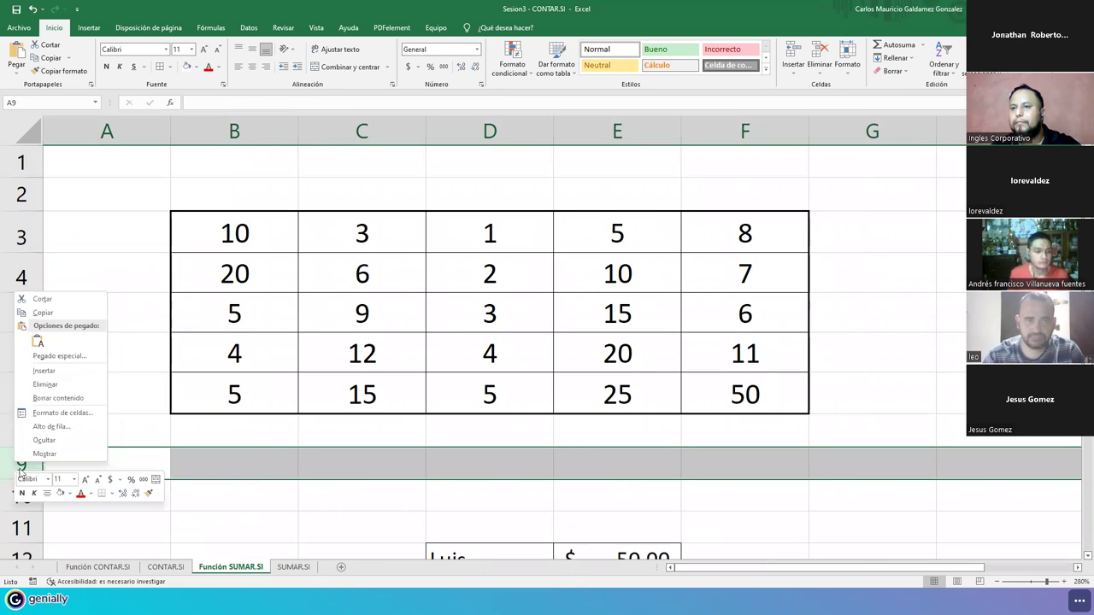
{"action": "key", "text": "Escape"}
{"action": "left_click", "coordinate": [610, 513]}
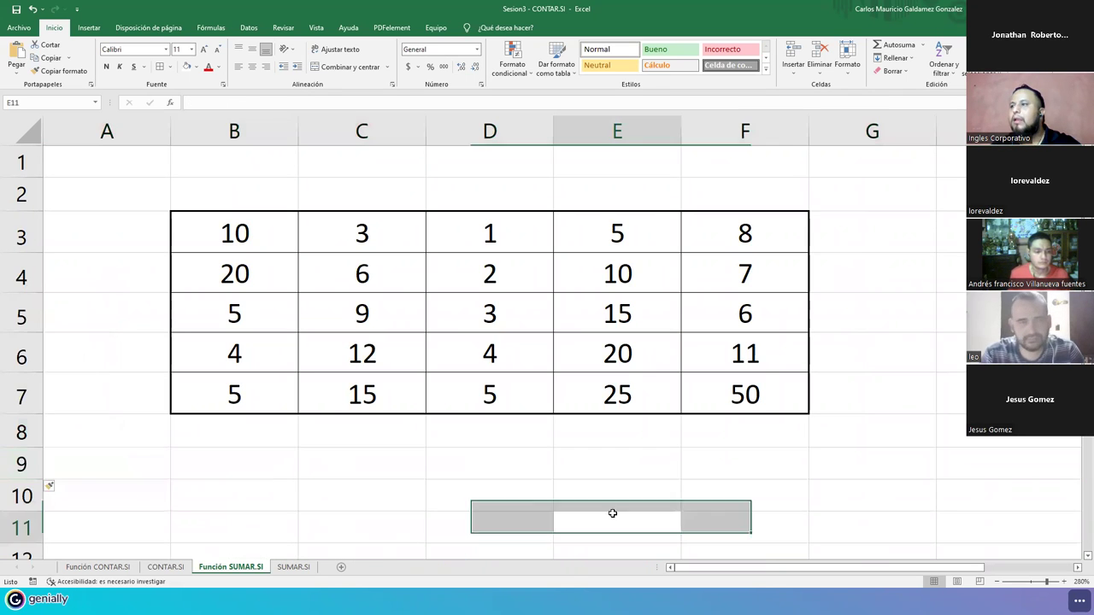
- Highlight the number grid B3:F7 as the example data and clear the old result from H4
{"action": "left_click_drag", "start_coordinate": [225, 225], "coordinate": [239, 270]}
{"action": "left_click_drag", "start_coordinate": [390, 311], "coordinate": [694, 394]}
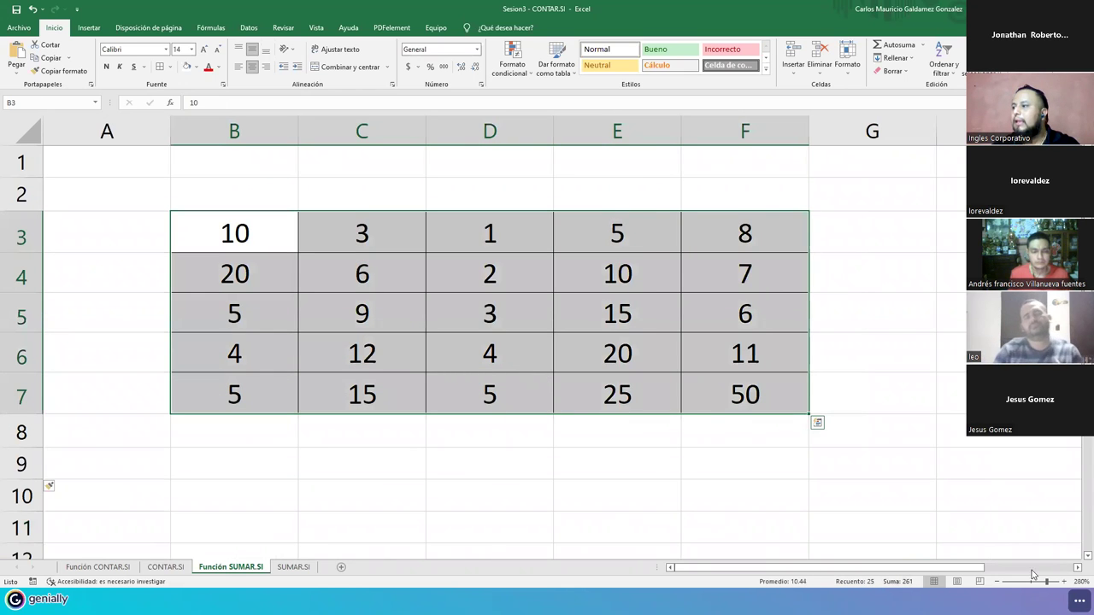
{"action": "left_click", "coordinate": [1078, 568]}
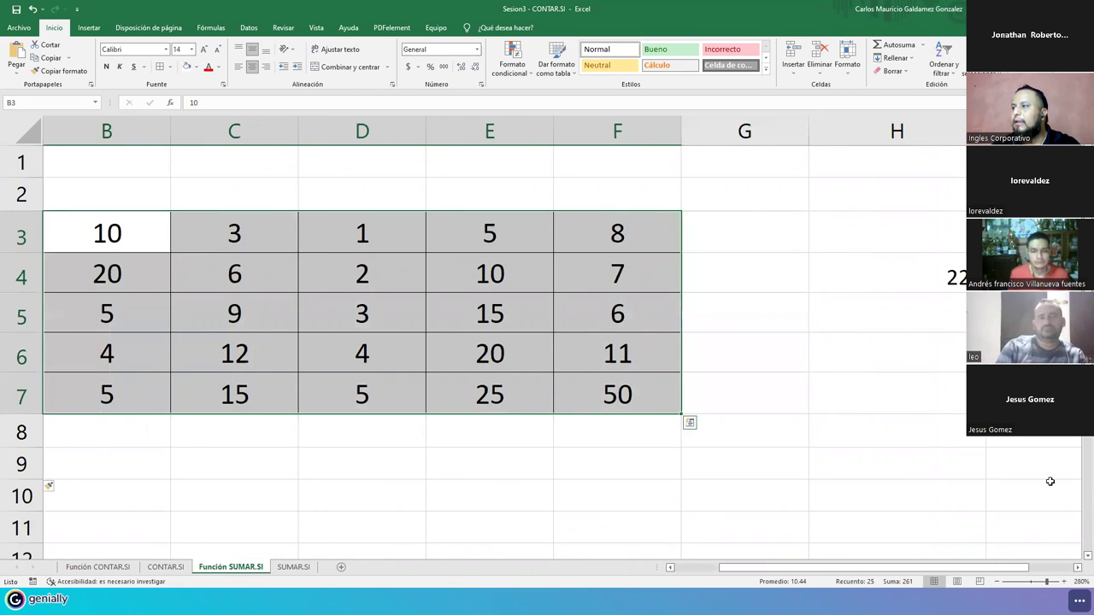
{"action": "left_click", "coordinate": [898, 271]}
{"action": "key", "text": "Delete"}
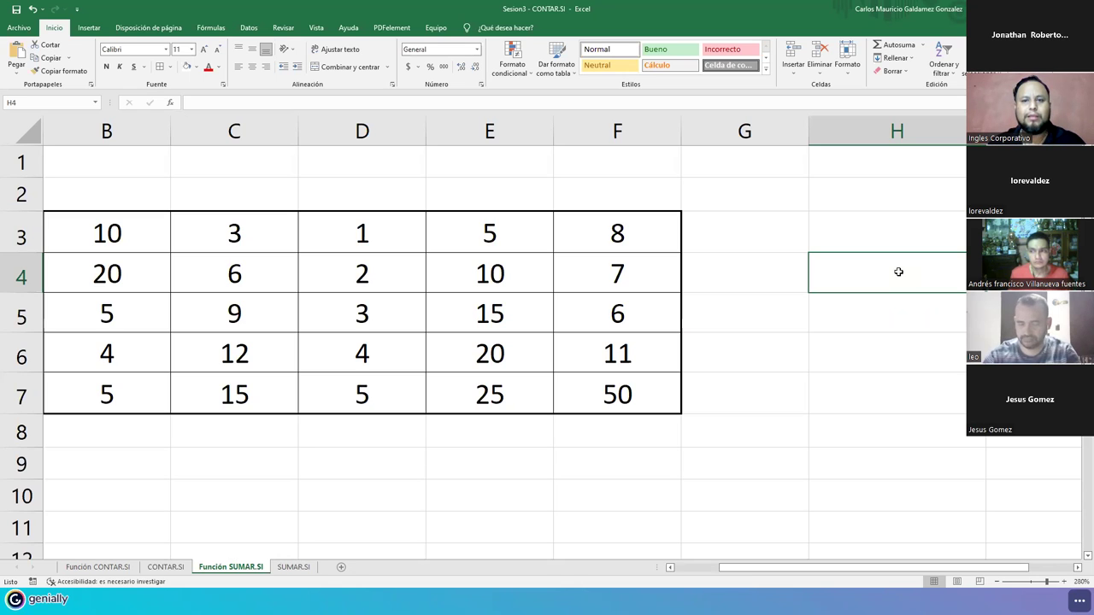
- Start a SUMAR.SI function in H4 with the function wizard and set its Rango to B3:F7
{"action": "double_click", "coordinate": [898, 272]}
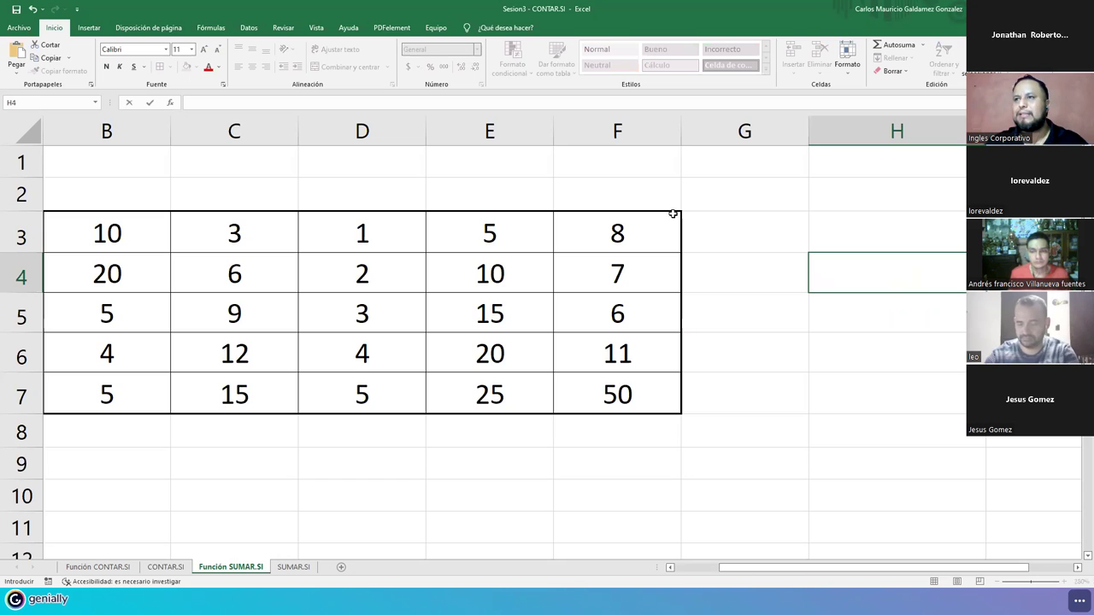
{"action": "left_click", "coordinate": [170, 104]}
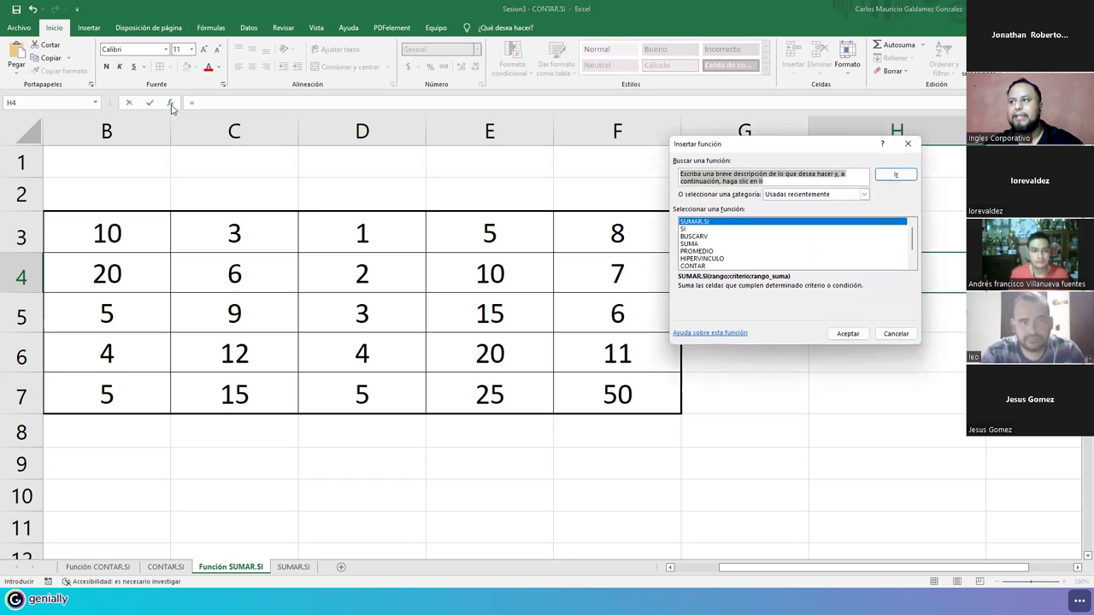
{"action": "left_click", "coordinate": [702, 223]}
{"action": "double_click", "coordinate": [702, 223]}
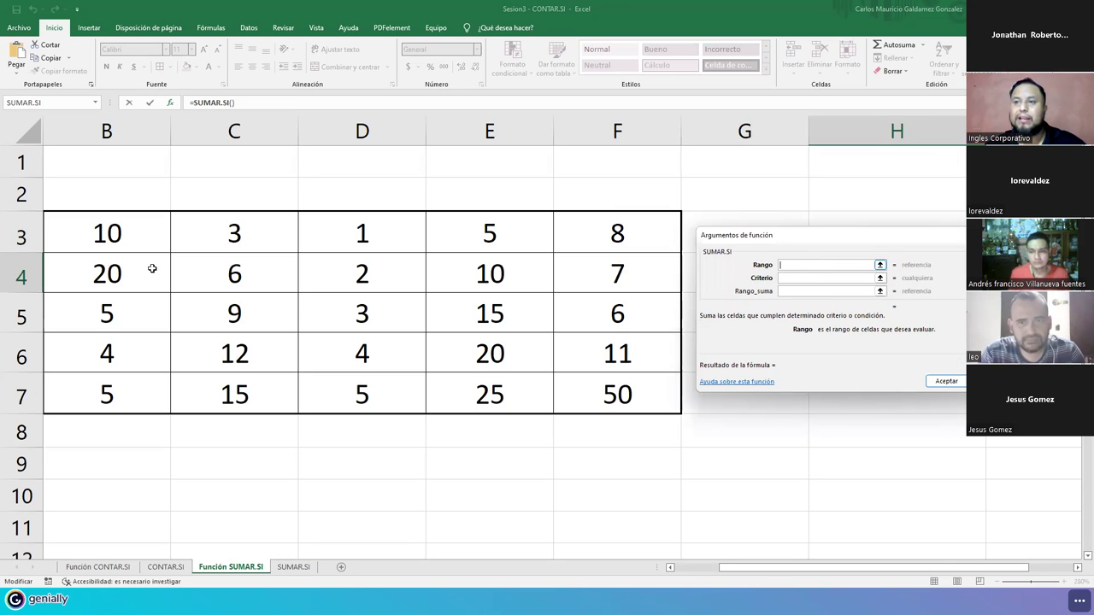
{"action": "left_click_drag", "start_coordinate": [108, 239], "coordinate": [584, 396]}
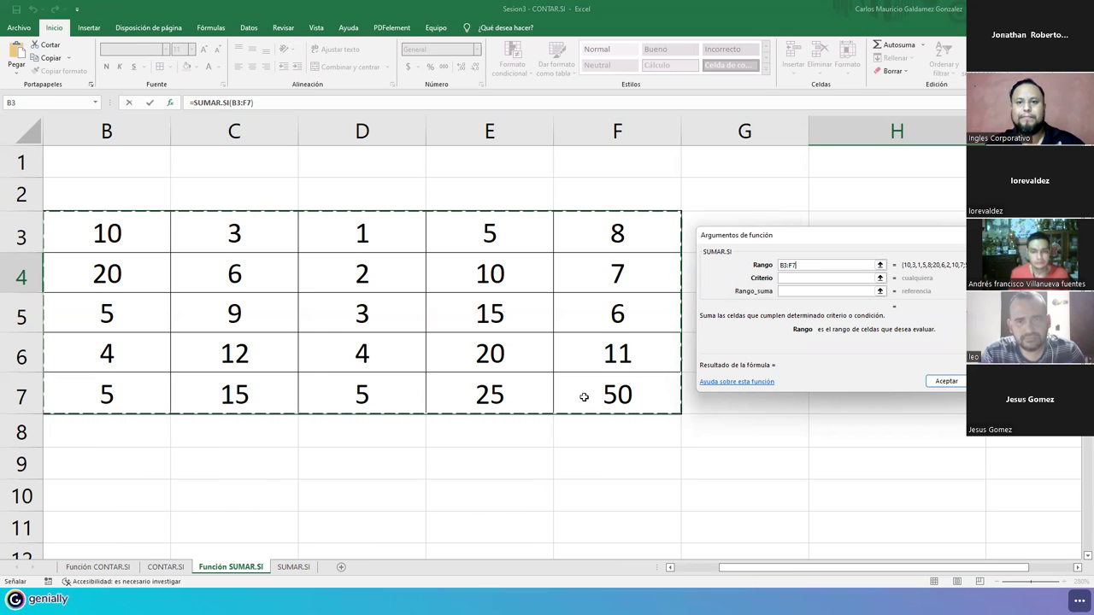
- Set the Criterio to >=10, leave Rango_suma empty, and accept the SUMAR.SI formula in H4
{"action": "left_click", "coordinate": [812, 279]}
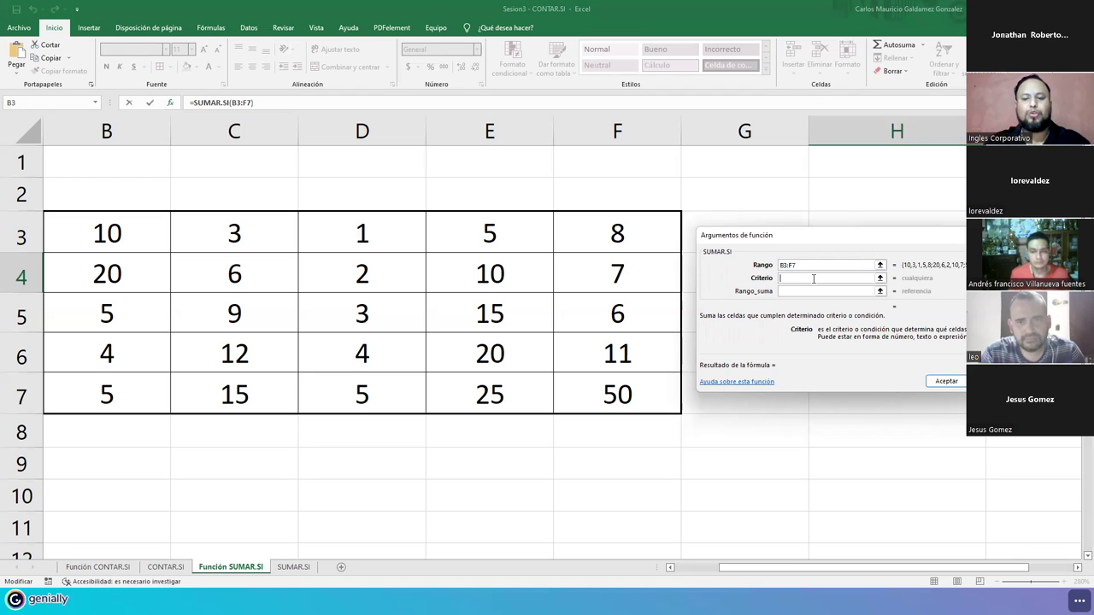
{"action": "type", "text": ">"}
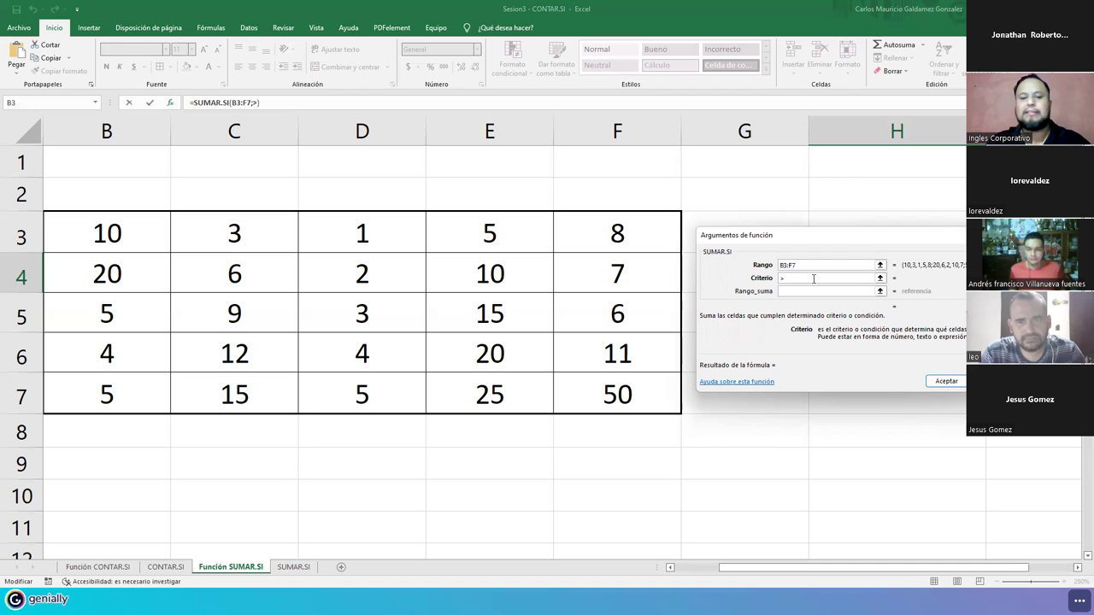
{"action": "type", "text": "=10"}
{"action": "key", "text": "Tab"}
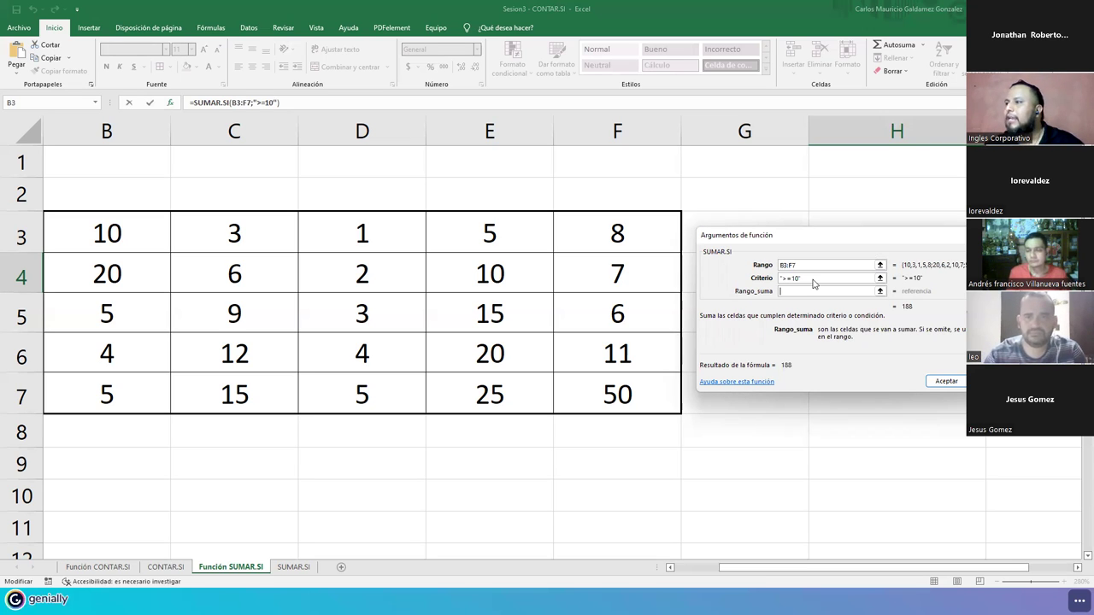
{"action": "left_click_drag", "start_coordinate": [803, 242], "coordinate": [807, 323]}
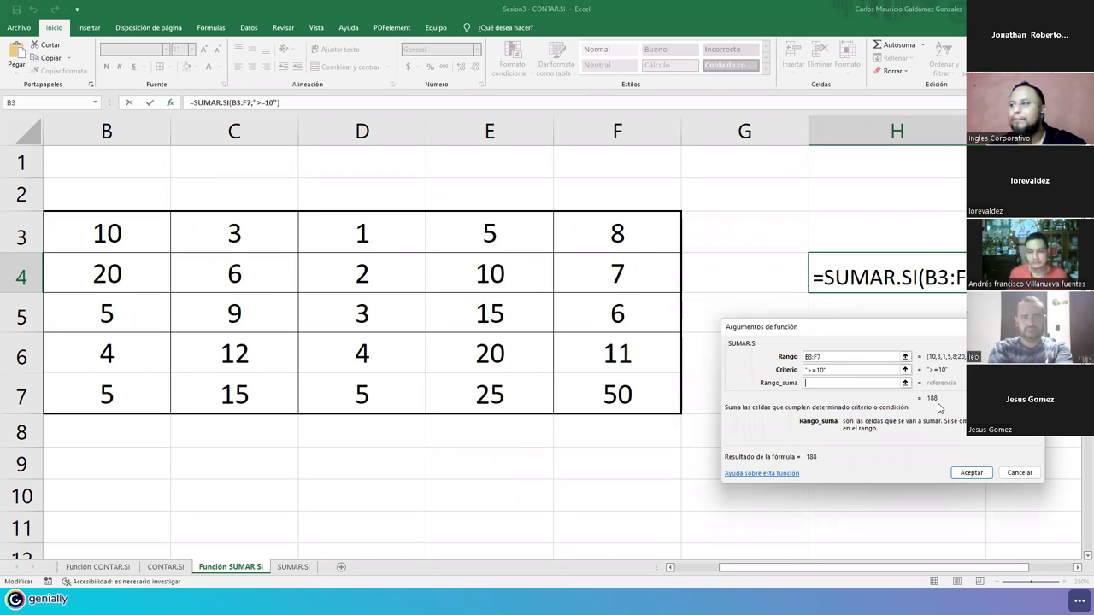
{"action": "left_click", "coordinate": [970, 475]}
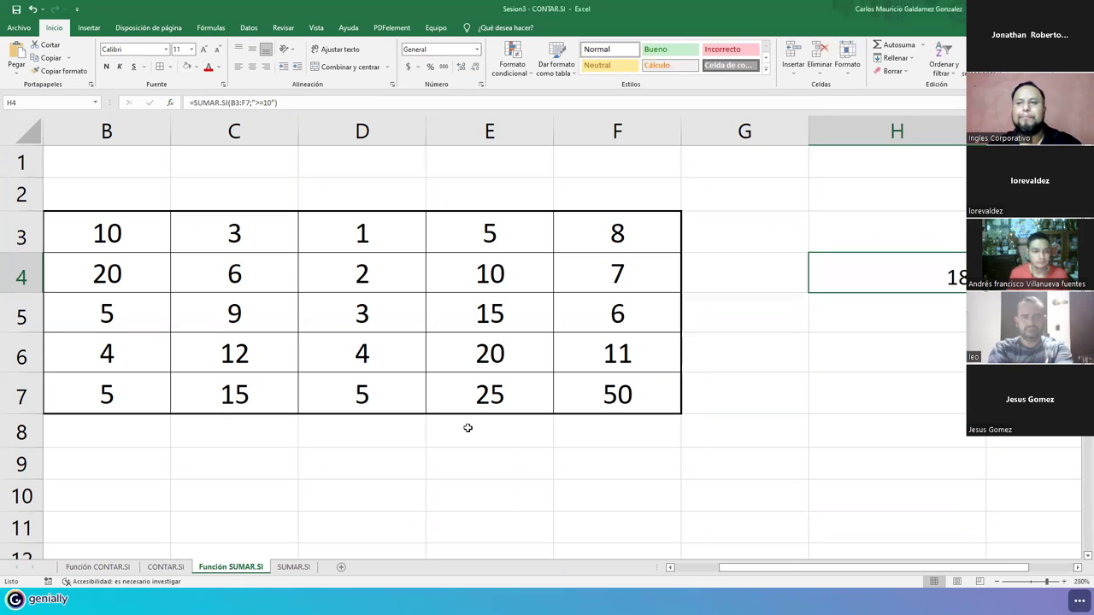
- Select all the cells in the number grid holding 10 or more to check their combined sum
{"action": "left_click", "coordinate": [79, 234]}
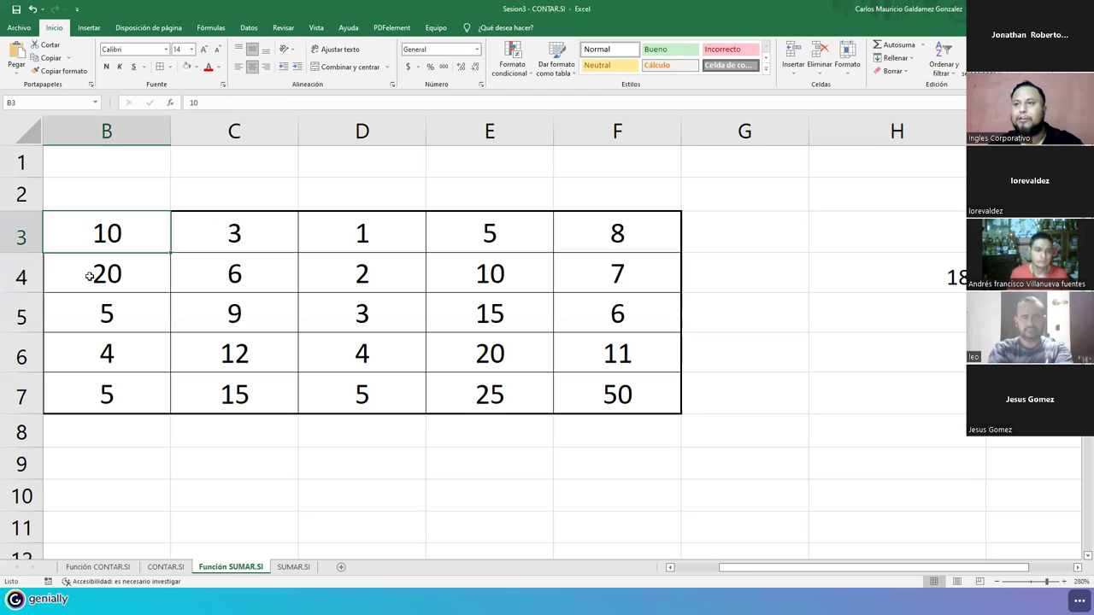
{"action": "left_click", "coordinate": [89, 276], "text": "ctrl"}
{"action": "left_click", "coordinate": [488, 268], "text": "ctrl"}
{"action": "left_click", "coordinate": [573, 269], "text": "ctrl"}
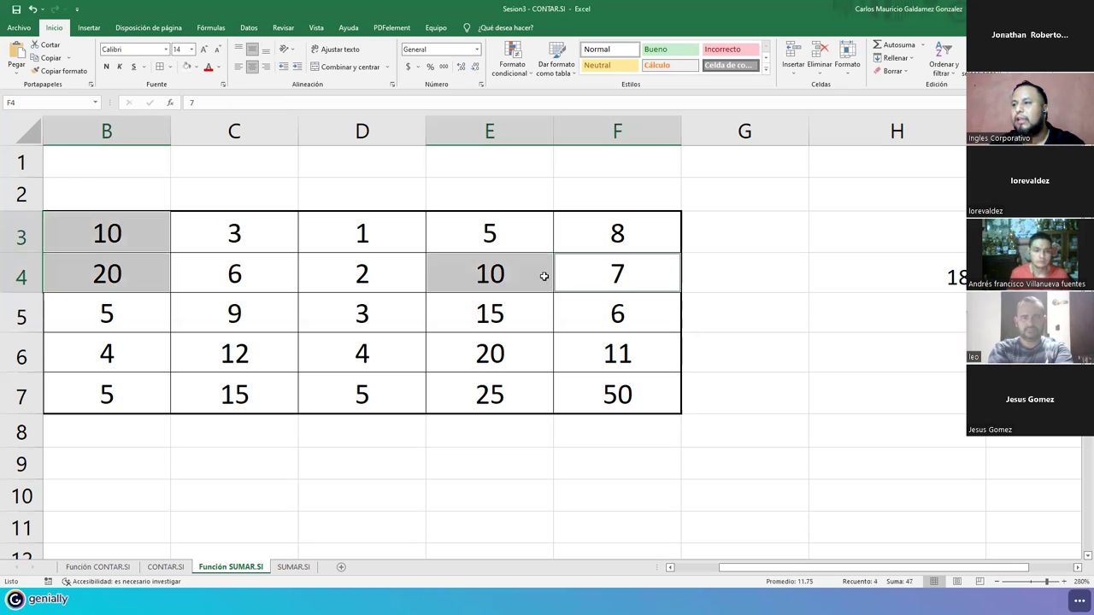
{"action": "left_click", "coordinate": [469, 280]}
{"action": "left_click", "coordinate": [137, 268], "text": "ctrl"}
{"action": "left_click", "coordinate": [109, 237], "text": "ctrl"}
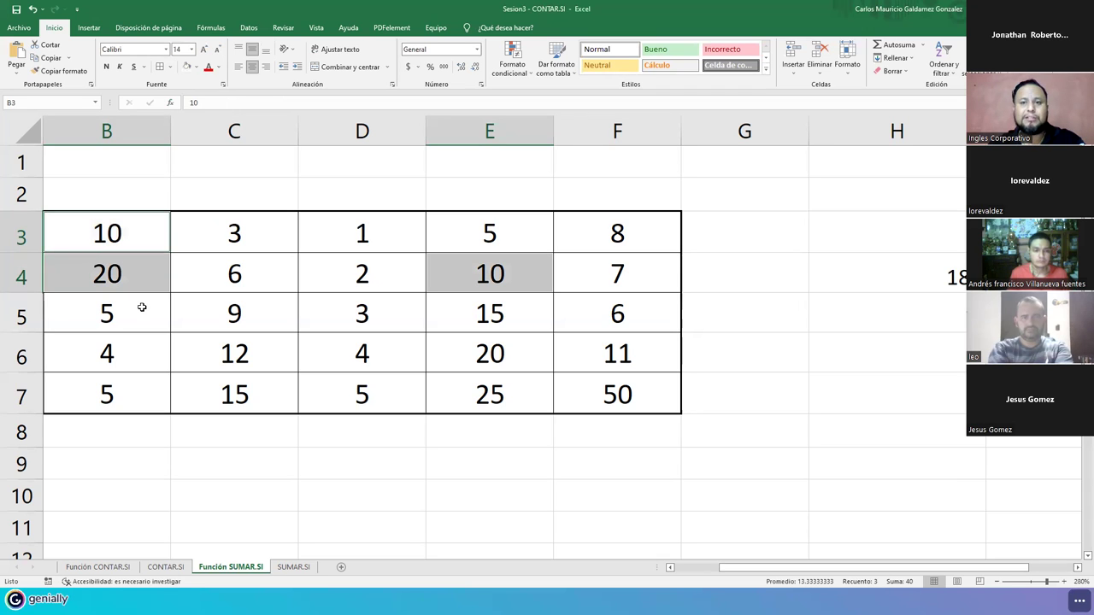
{"action": "left_click", "coordinate": [498, 311], "text": "ctrl"}
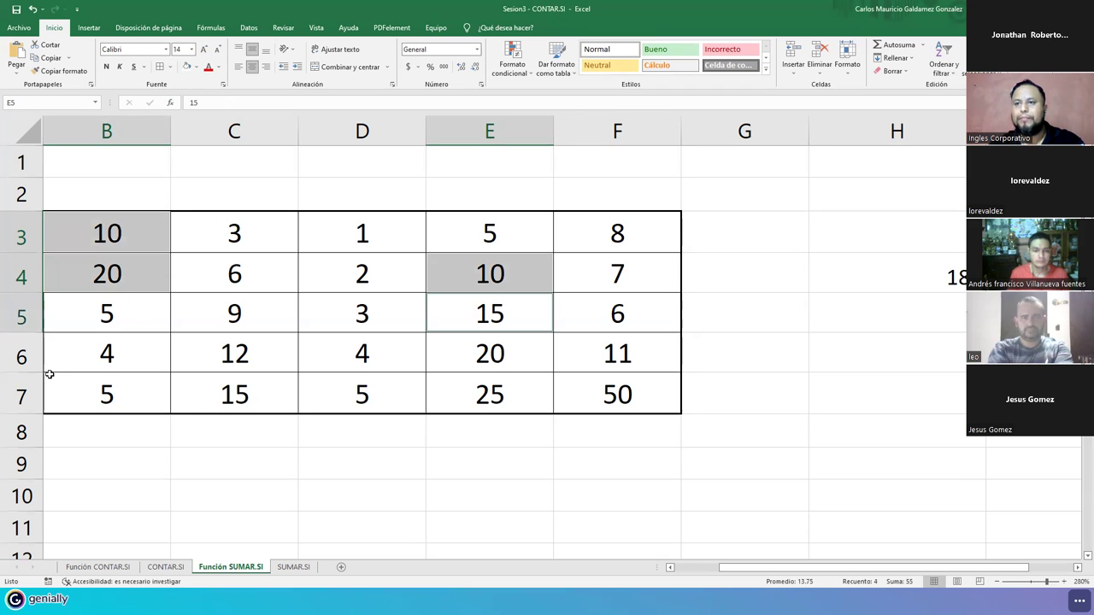
{"action": "left_click", "coordinate": [224, 351], "text": "ctrl"}
{"action": "left_click", "coordinate": [468, 351], "text": "ctrl"}
{"action": "left_click", "coordinate": [600, 347], "text": "ctrl"}
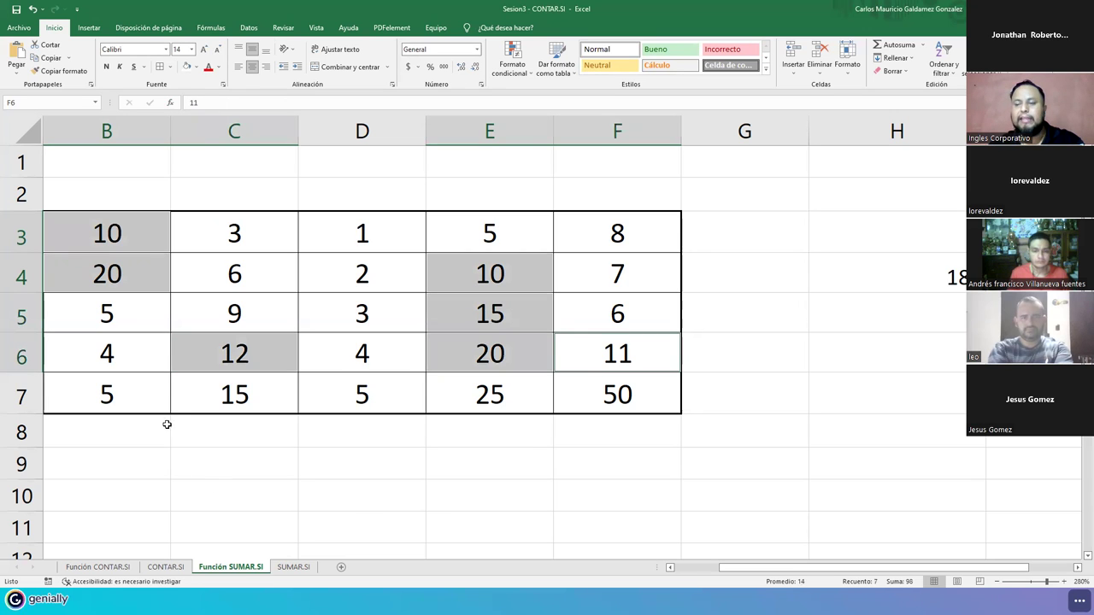
{"action": "left_click", "coordinate": [210, 392], "text": "ctrl"}
{"action": "left_click", "coordinate": [482, 391], "text": "ctrl"}
{"action": "left_click", "coordinate": [596, 391], "text": "ctrl"}
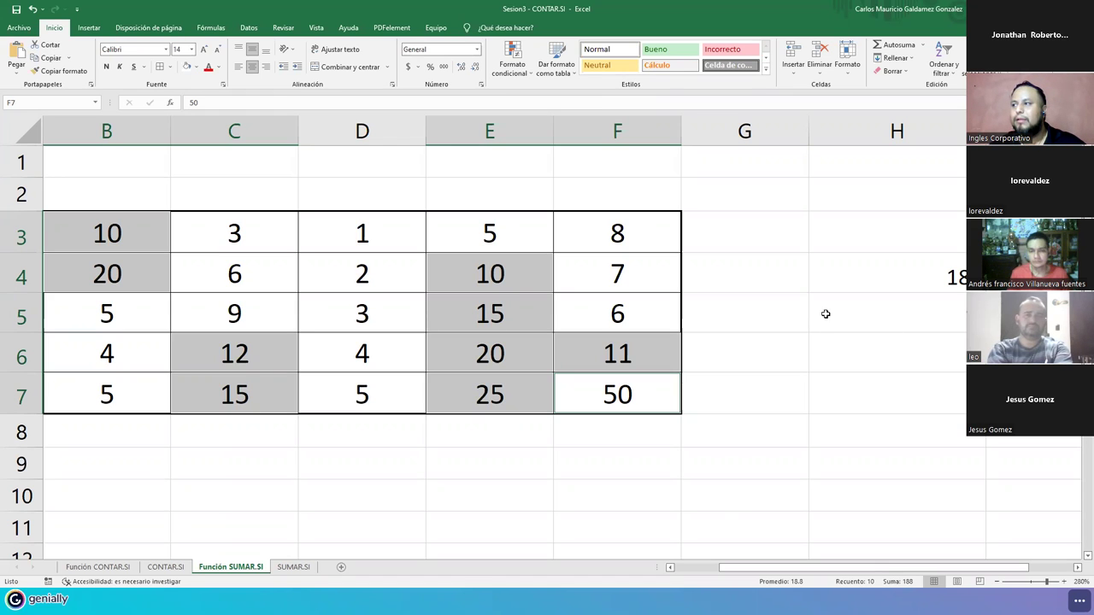
- Review the SUMAR.SI formula in H4 and the range it refers to
{"action": "left_click", "coordinate": [834, 275]}
{"action": "double_click", "coordinate": [834, 275]}
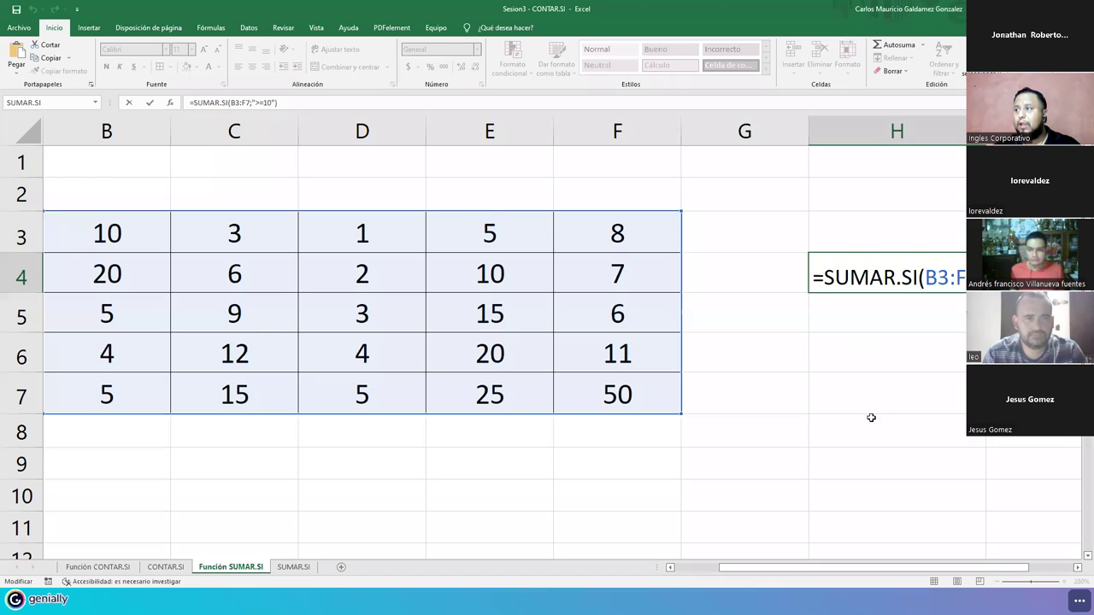
{"action": "key", "text": "ctrl+Return"}
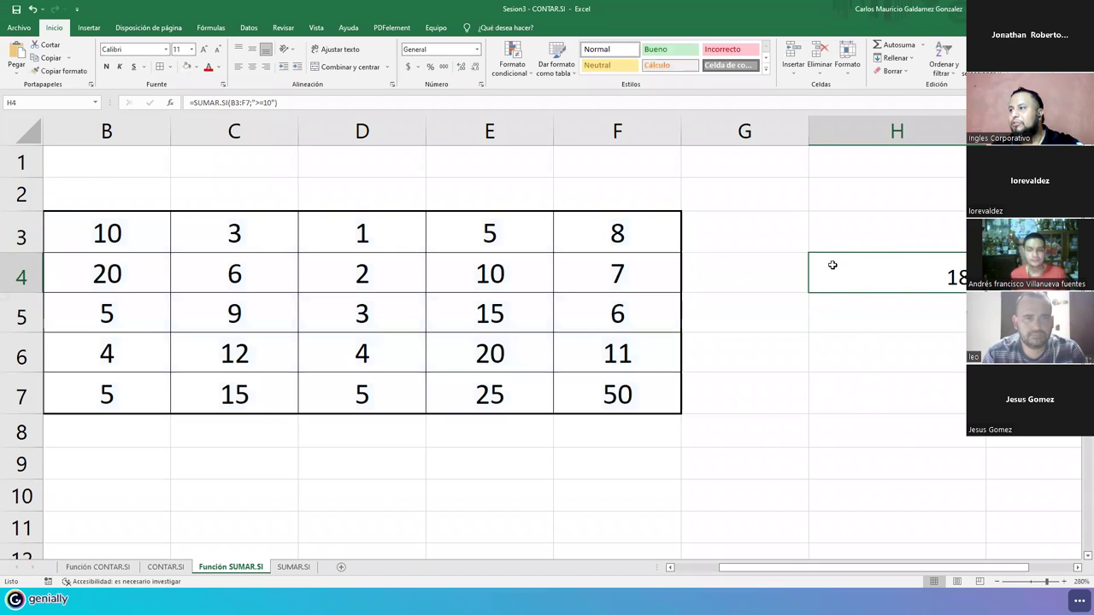
- Enter the label "Mayores o Iguales que 10" in H3, above the SUMAR.SI result
{"action": "left_click", "coordinate": [840, 227]}
{"action": "type", "text": "Mayores "}
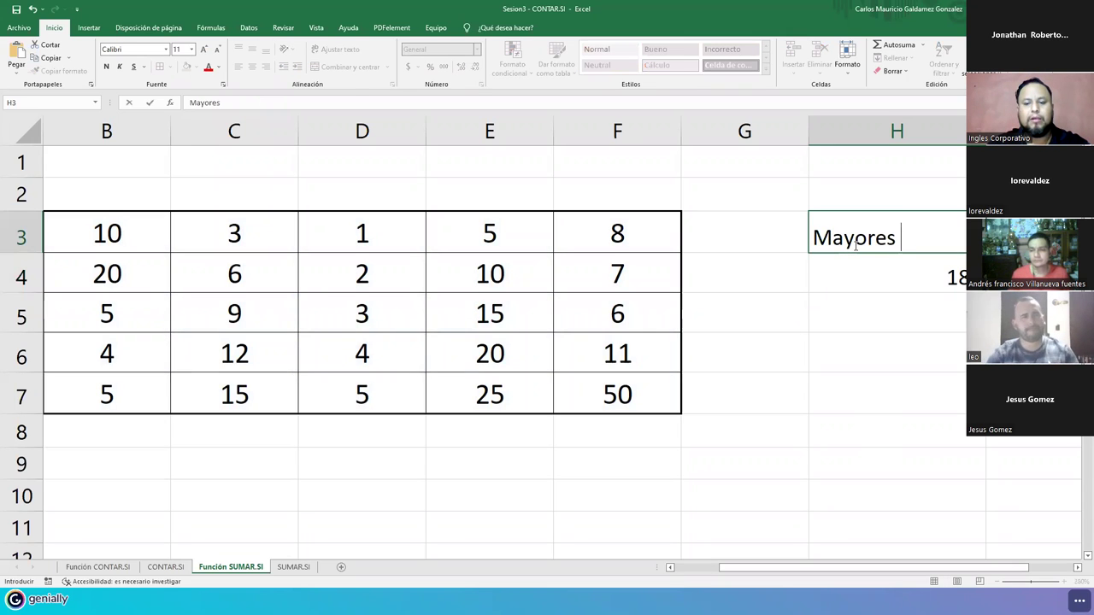
{"action": "type", "text": "o Iguales qu"}
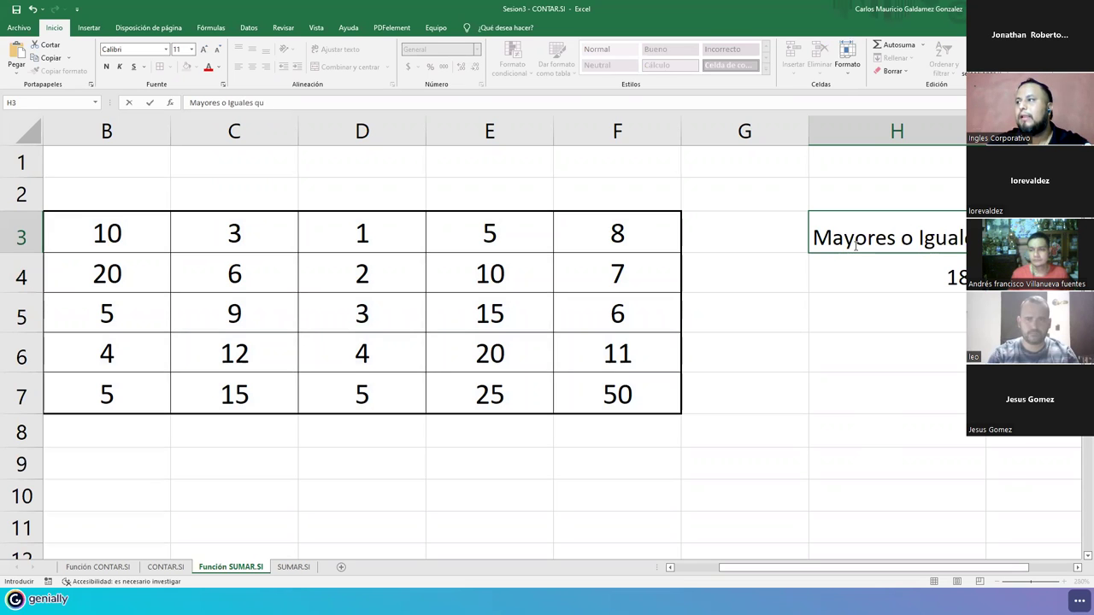
{"action": "type", "text": "e 1"}
{"action": "key", "text": "Return"}
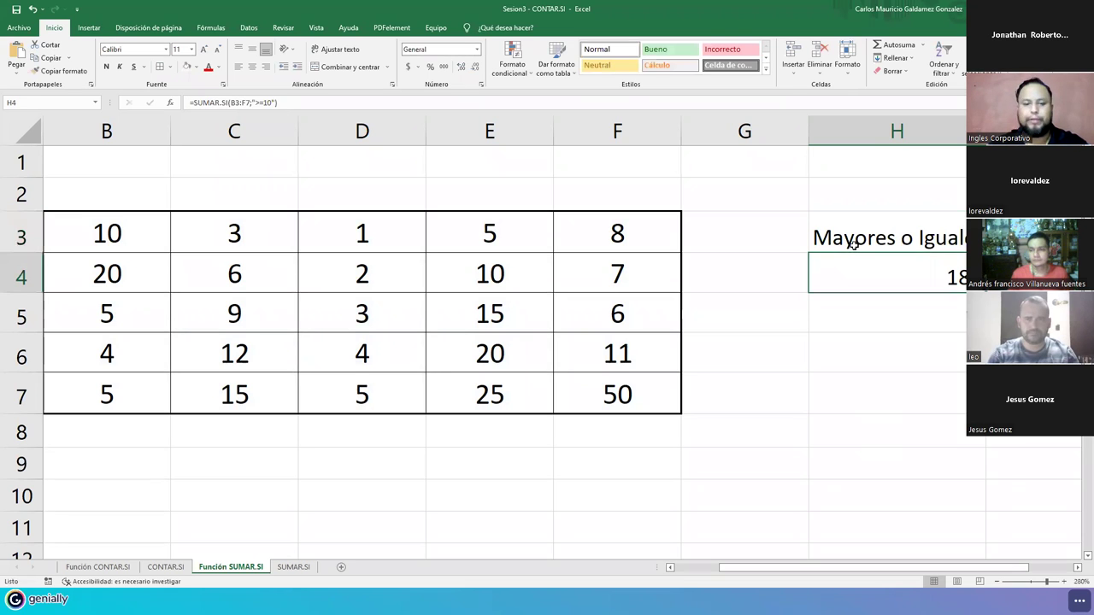
{"action": "left_click", "coordinate": [853, 245]}
{"action": "double_click", "coordinate": [853, 245]}
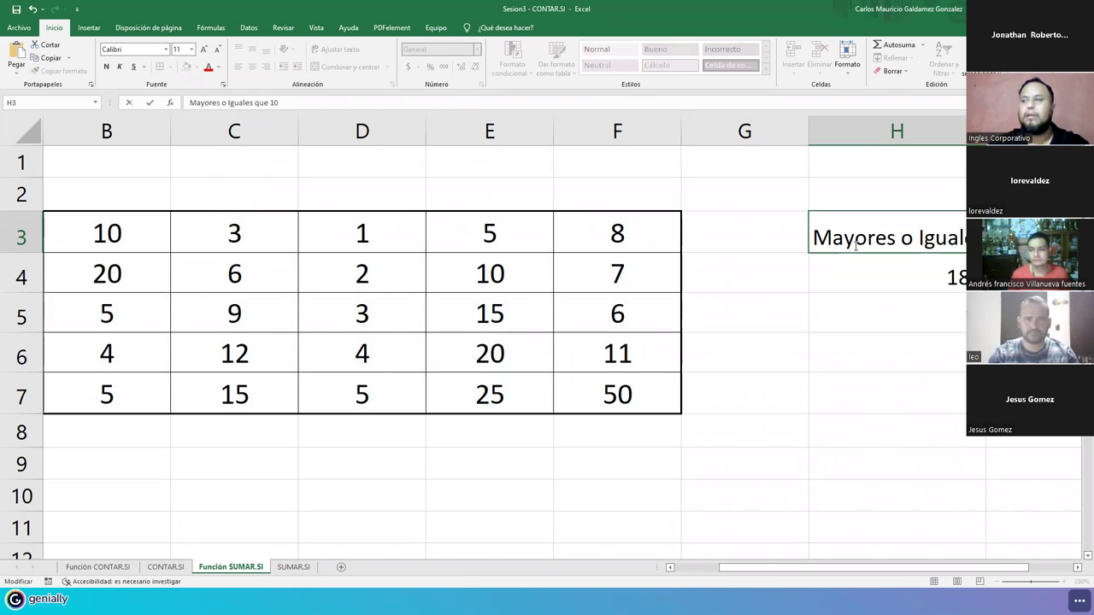
{"action": "type", "text": "0"}
{"action": "key", "text": "Return"}
- Enter a matching "Mayores o iguales" label for the value 12 in H5
{"action": "key", "text": "Return"}
{"action": "key", "text": "Return"}
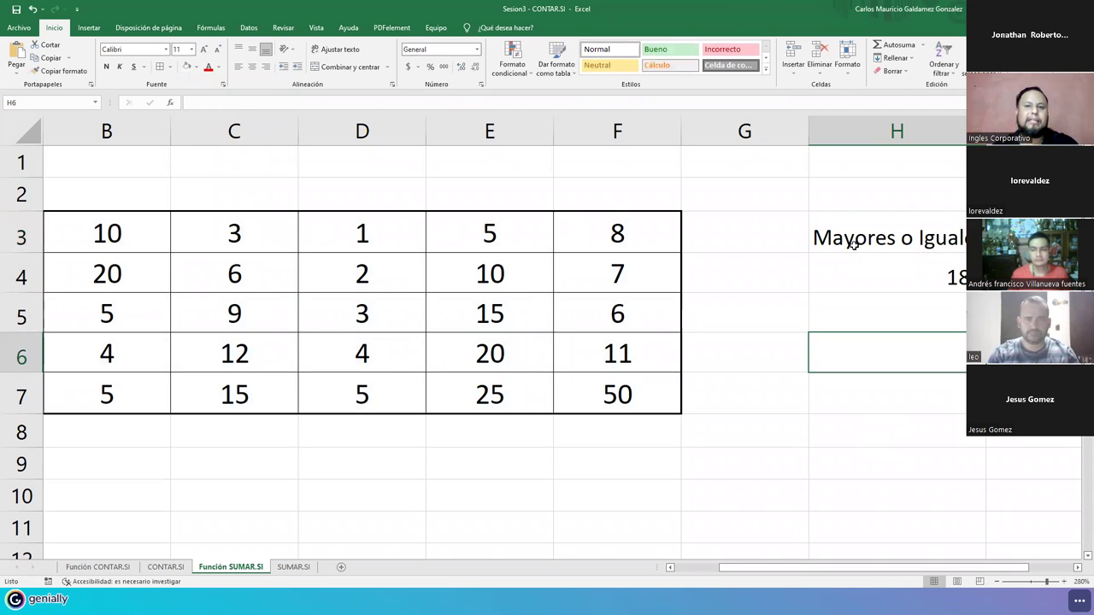
{"action": "key", "text": "Up"}
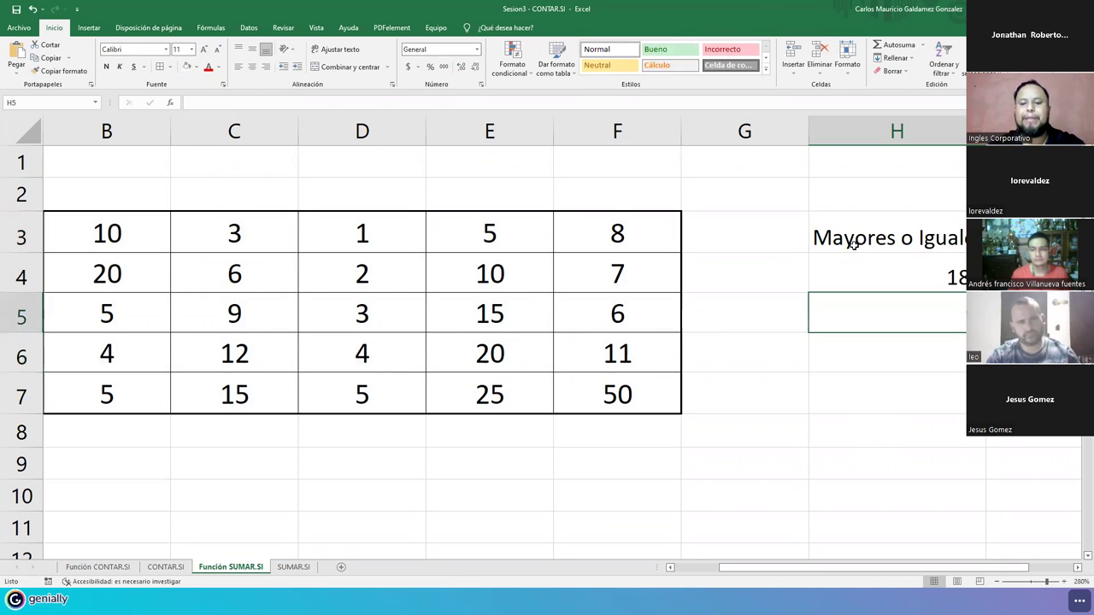
{"action": "type", "text": "Mayo"}
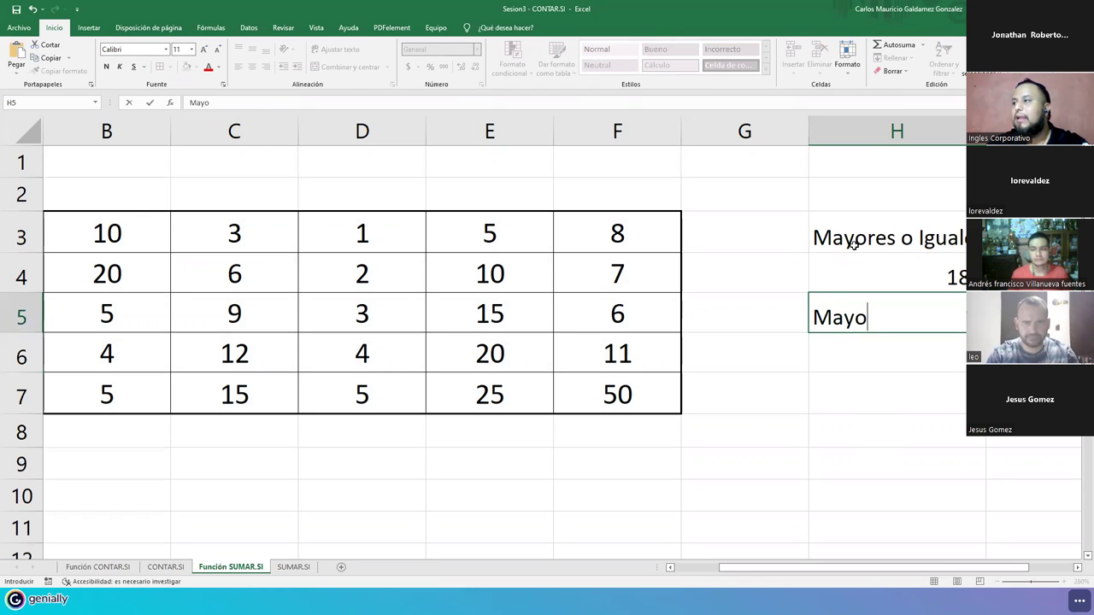
{"action": "type", "text": "res o iguales 12"}
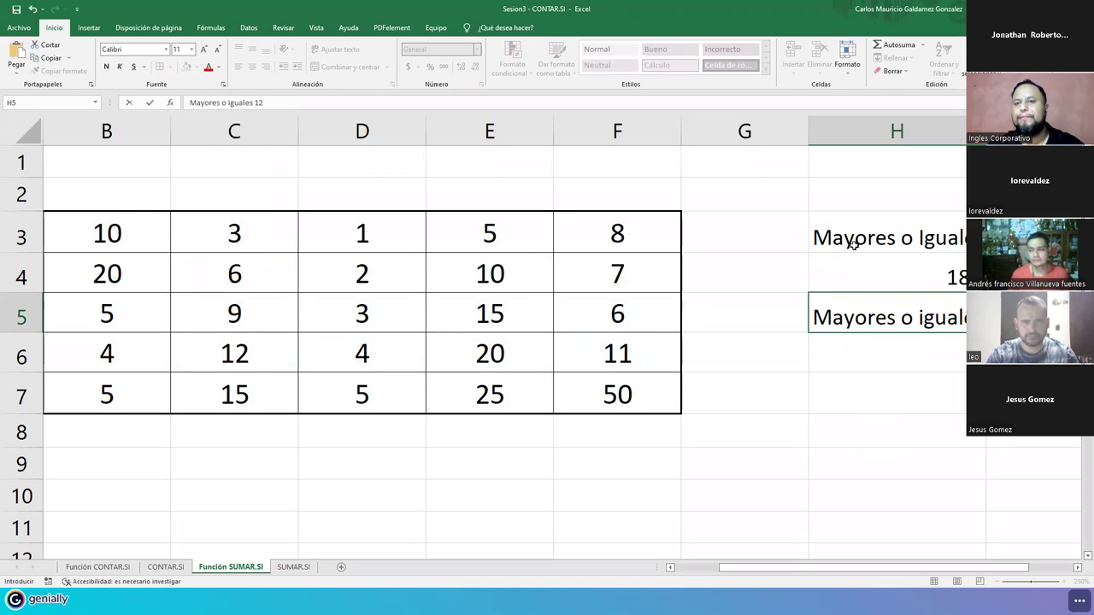
{"action": "key", "text": "BackSpace"}
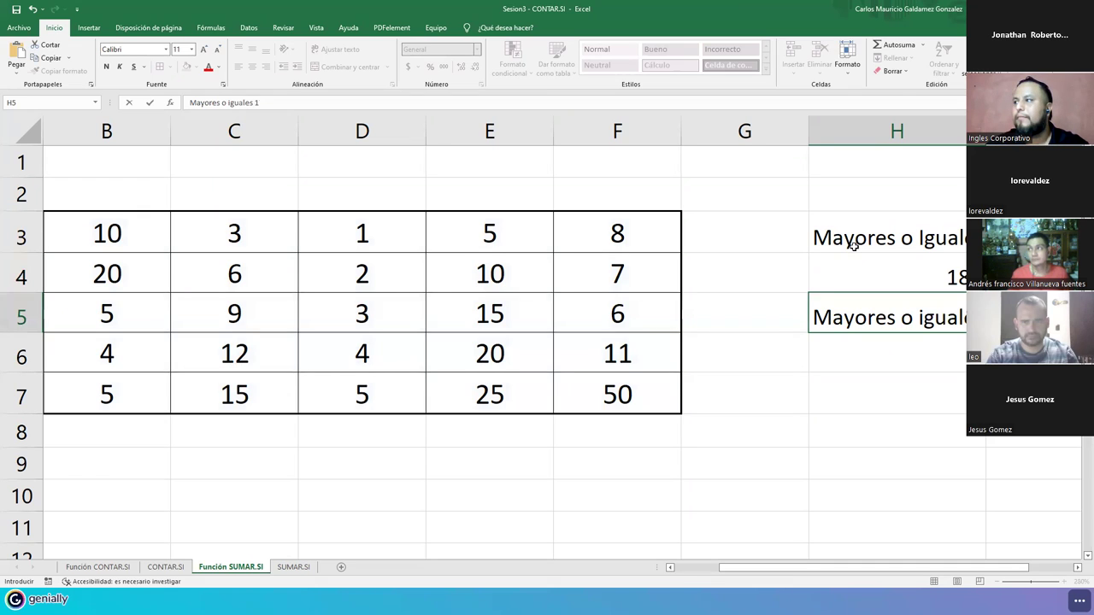
{"action": "key", "text": "BackSpace"}
{"action": "type", "text": "qu"}
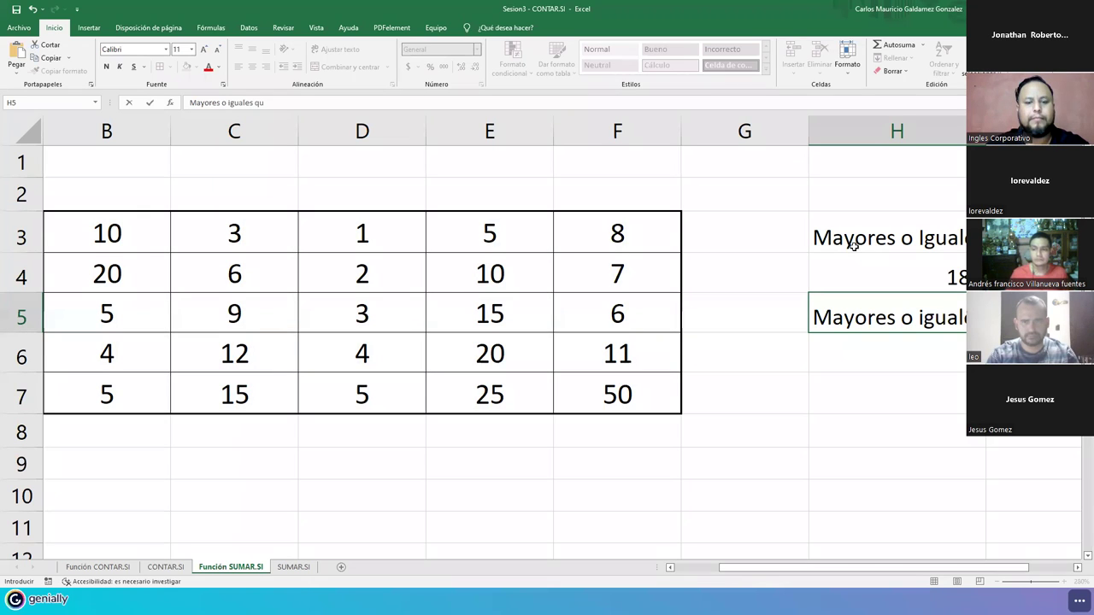
{"action": "key", "text": "Return"}
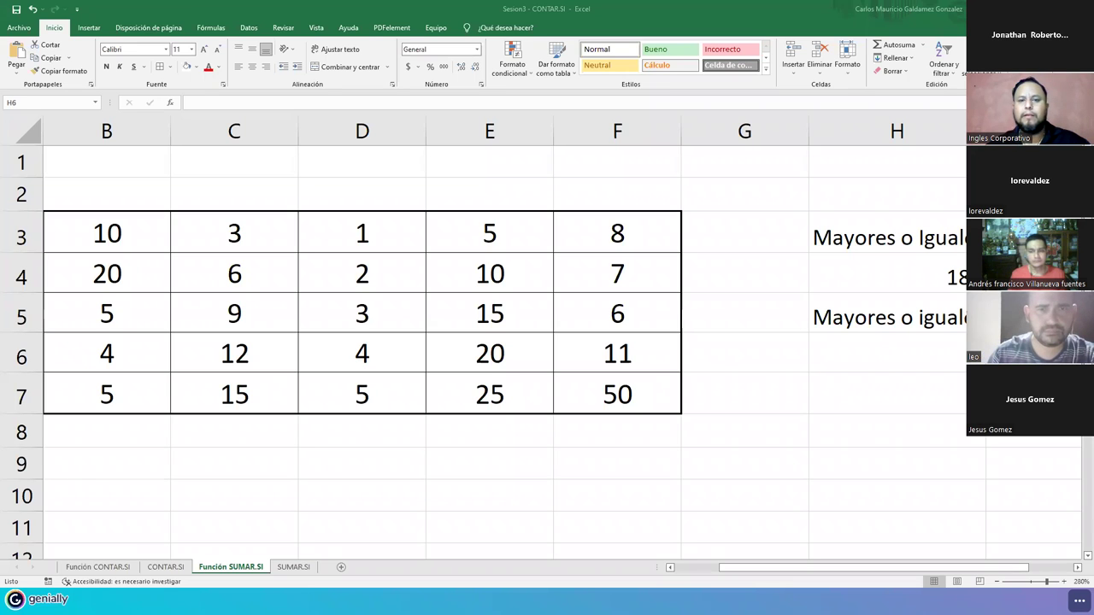
{"action": "left_click", "coordinate": [820, 340]}
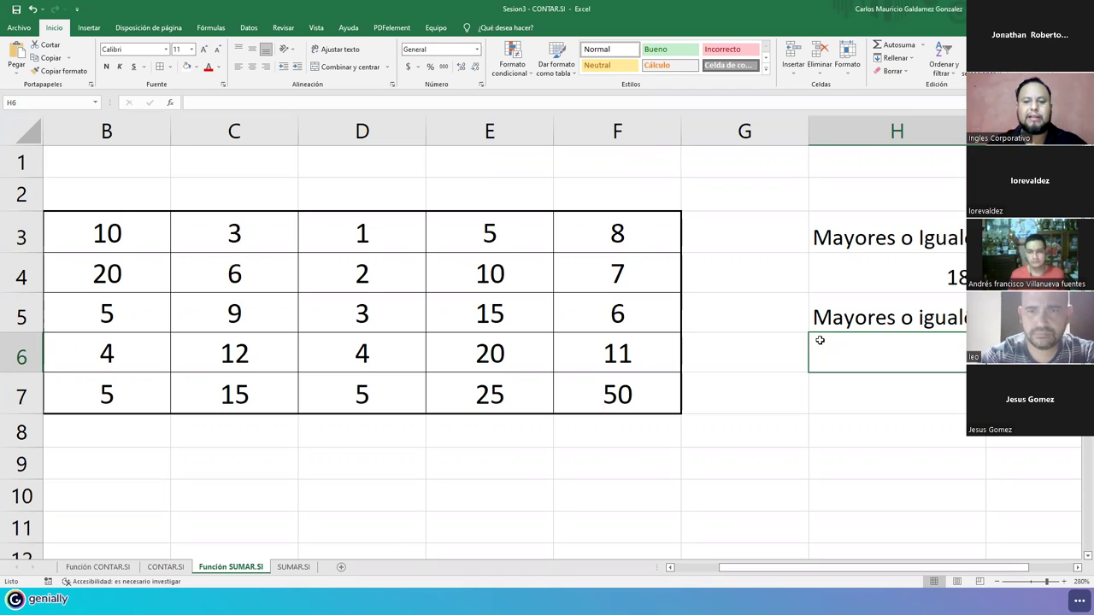
{"action": "type", "text": "="}
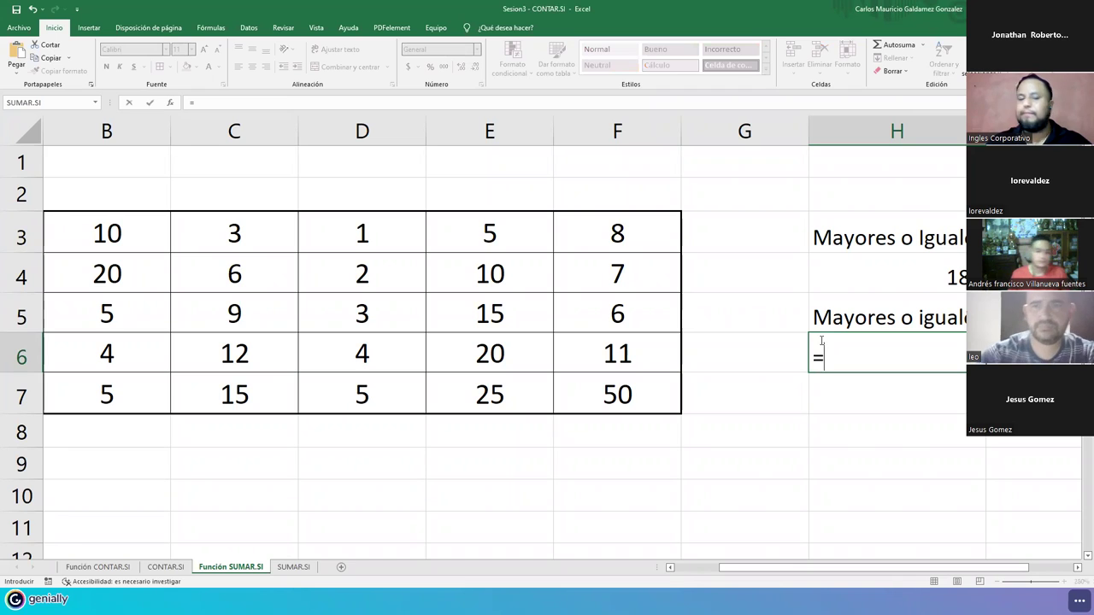
{"action": "key", "text": "Escape"}
- Copy the text of the SUMAR.SI formula in H4 and paste it into H6, keeping the range B3:F7
{"action": "left_click", "coordinate": [821, 274]}
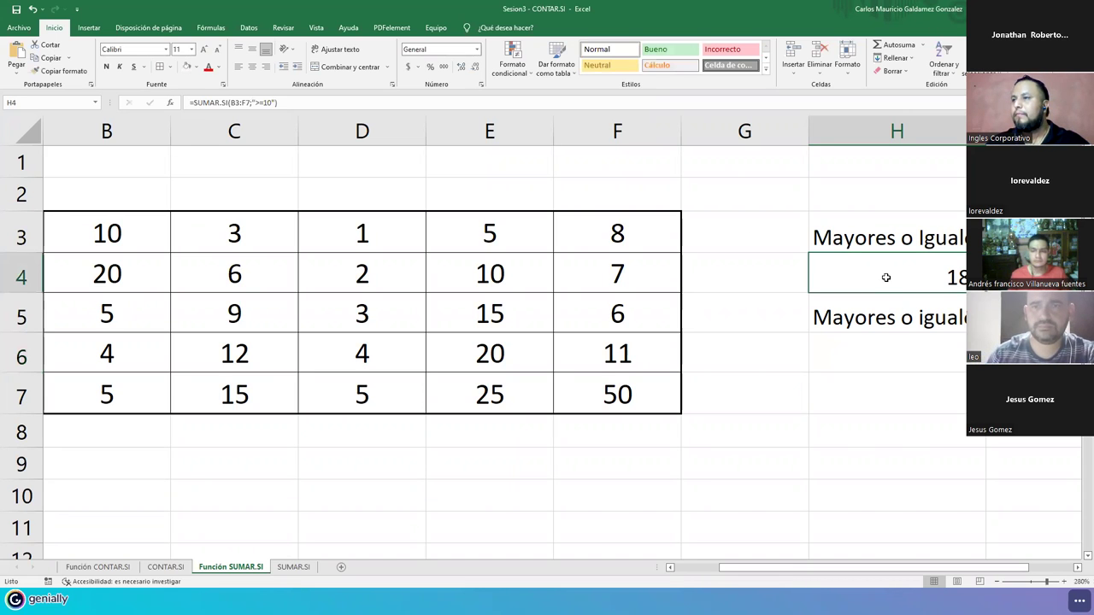
{"action": "key", "text": "F2"}
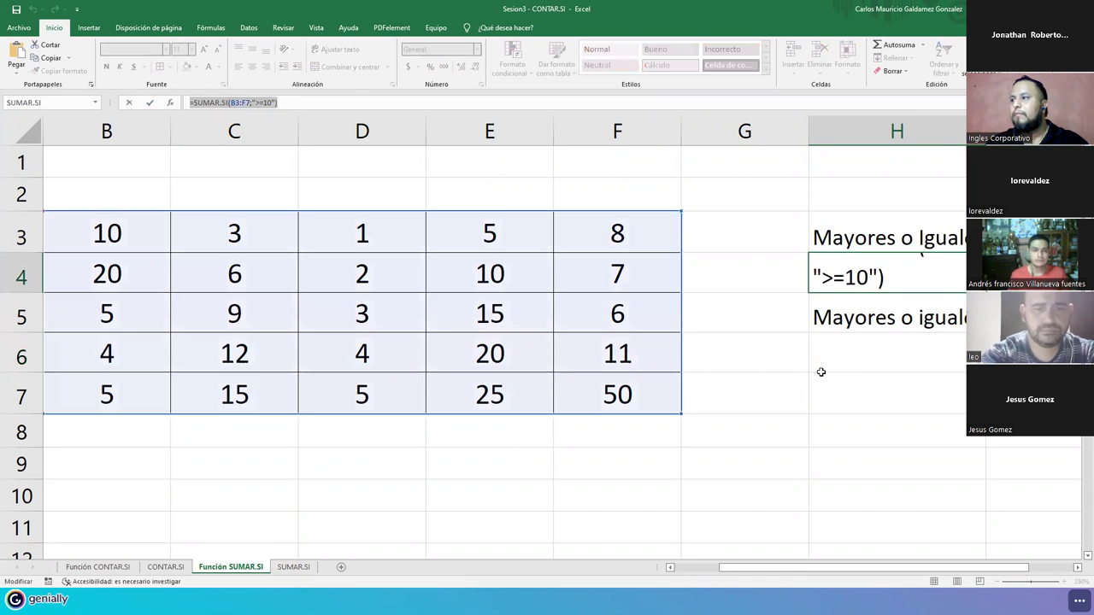
{"action": "key", "text": "ctrl+c"}
{"action": "key", "text": "Escape"}
{"action": "left_click", "coordinate": [835, 361]}
{"action": "key", "text": "ctrl+v"}
- Change the criterion of the SUMAR.SI formula in H6 to ">=12"
{"action": "key", "text": "F2"}
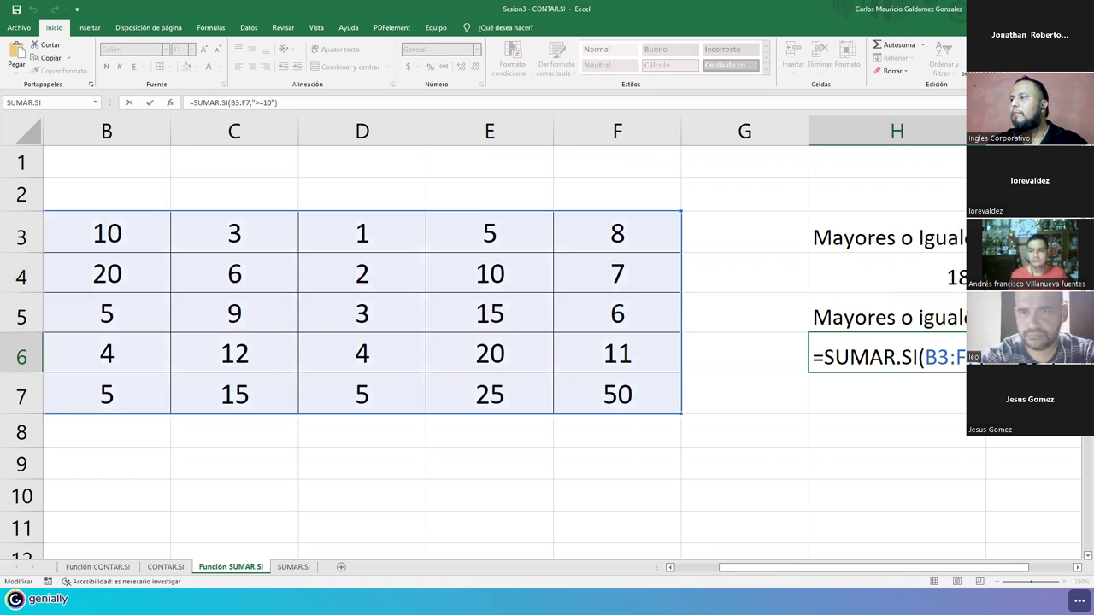
{"action": "key", "text": "Left"}
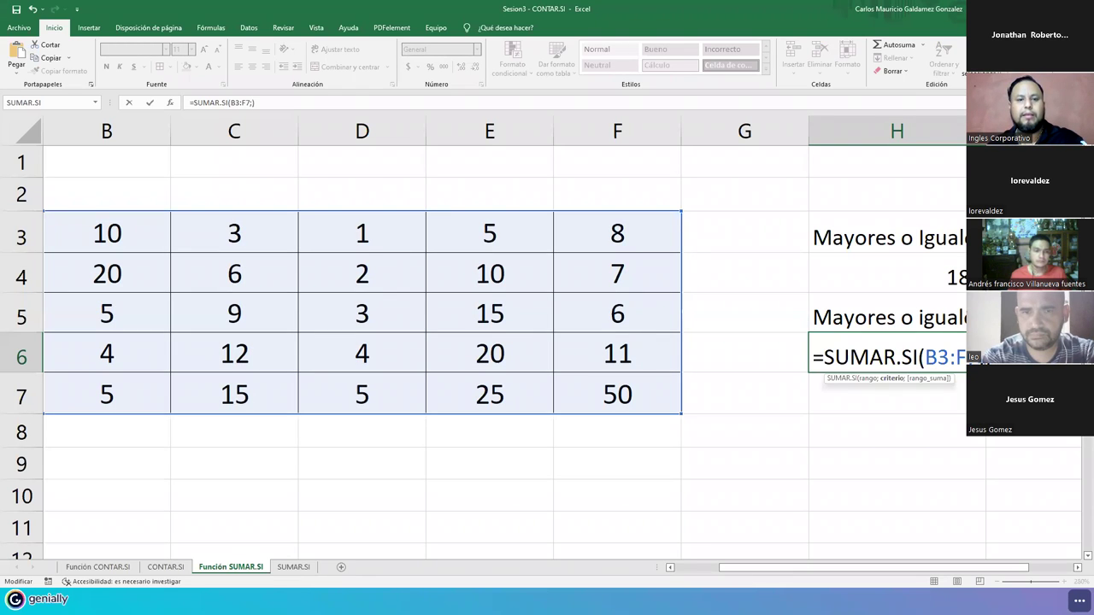
{"action": "type", "text": "\""}
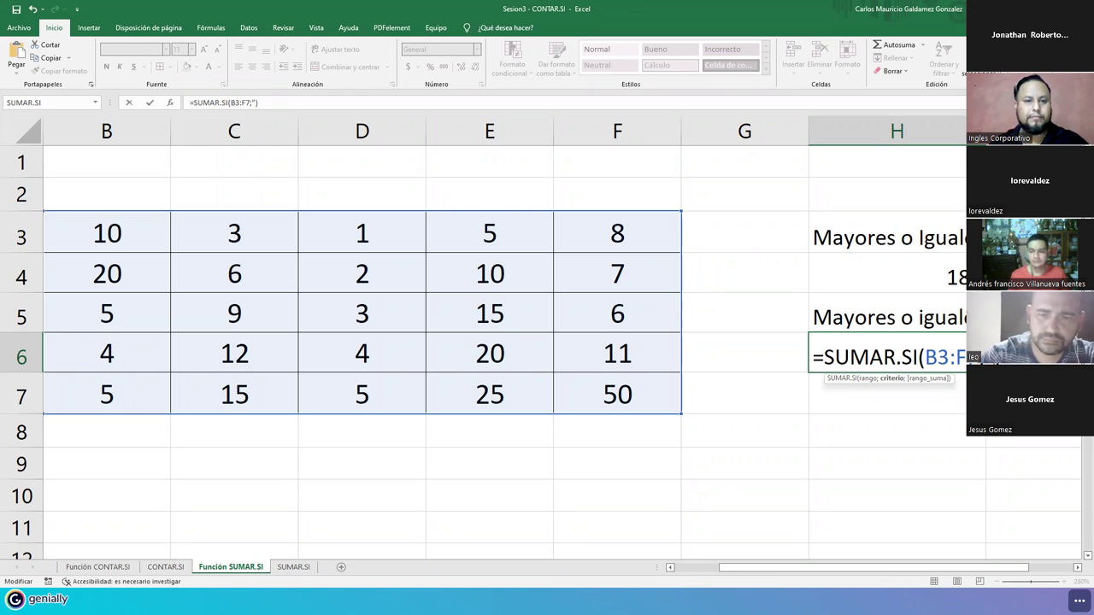
{"action": "type", "text": ">=12"}
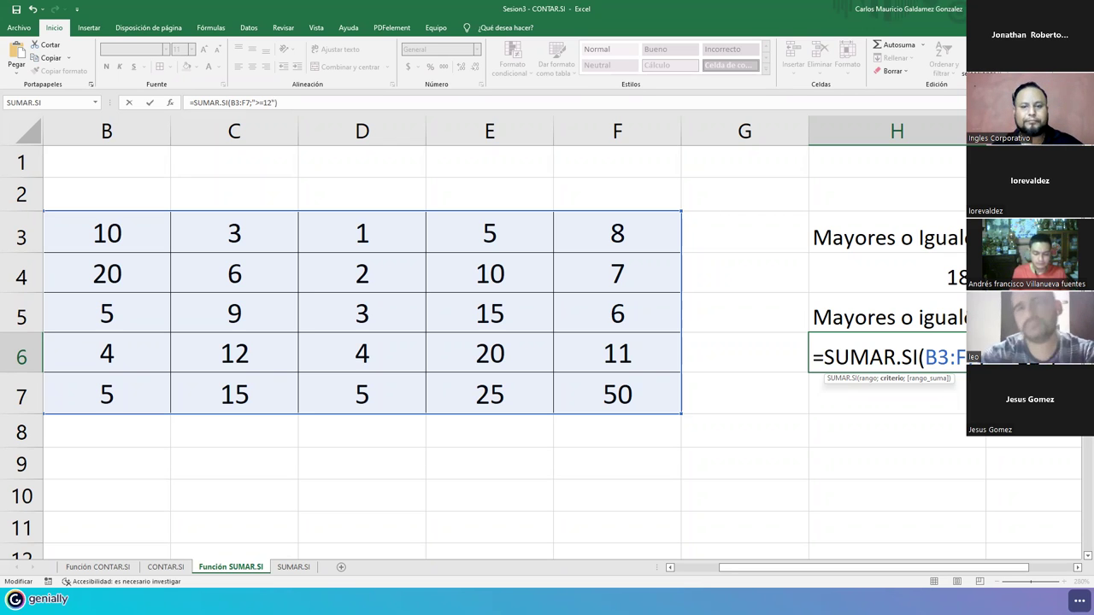
- Commit the formula =SUMAR.SI(B3:F7;">=12") in cell H6 and keep that cell selected
{"action": "key", "text": "Return"}
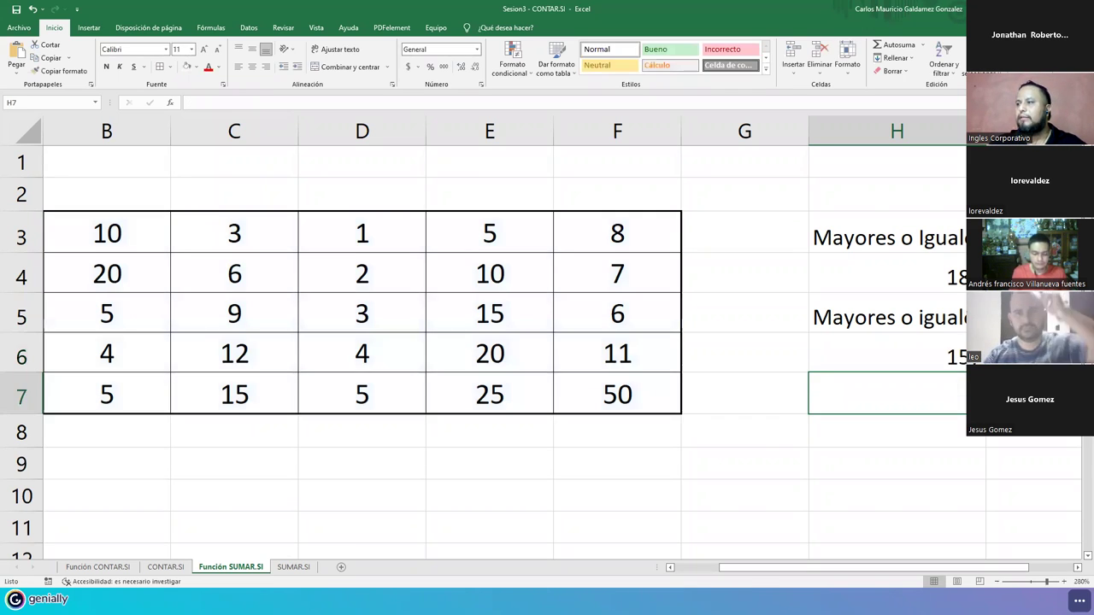
{"action": "left_click", "coordinate": [889, 352]}
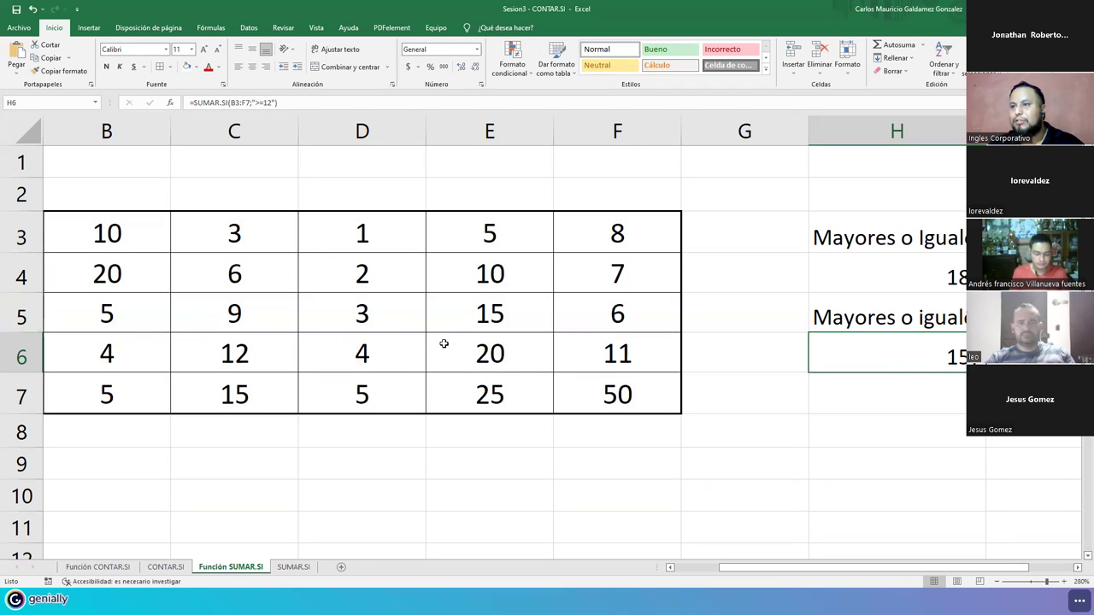
- Select E5, C6, E6, F6, E7:F7, C7 and B4 together to check their sum against the SUMAR.SI result in H6
{"action": "left_click", "coordinate": [459, 316]}
{"action": "left_click", "coordinate": [234, 356], "text": "ctrl"}
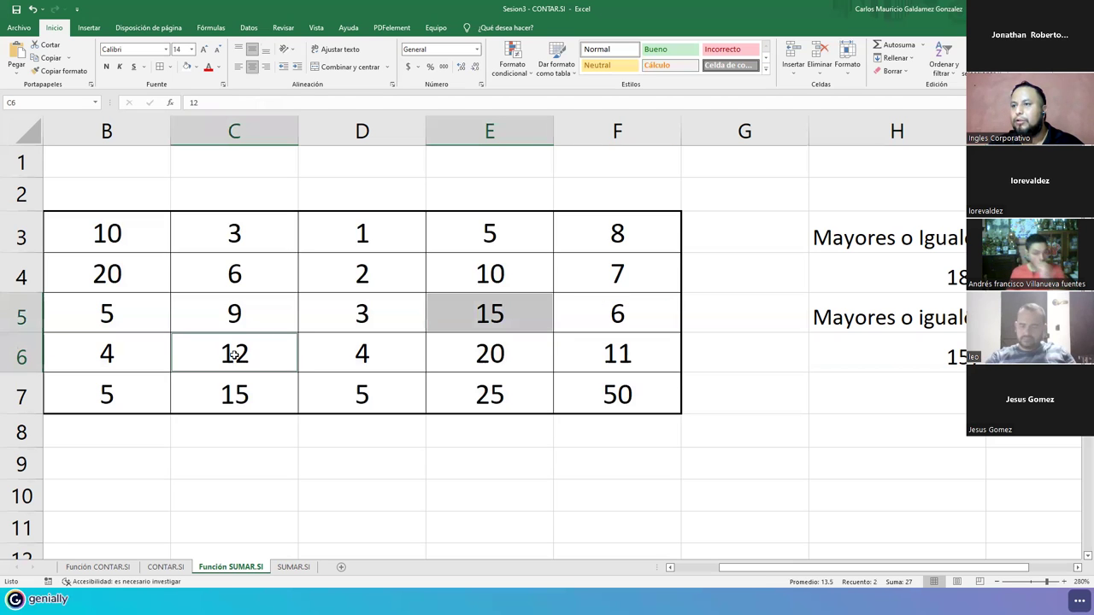
{"action": "left_click", "coordinate": [502, 357], "text": "ctrl"}
{"action": "left_click_drag", "start_coordinate": [612, 356], "coordinate": [505, 396]}
{"action": "left_click", "coordinate": [286, 395], "text": "ctrl"}
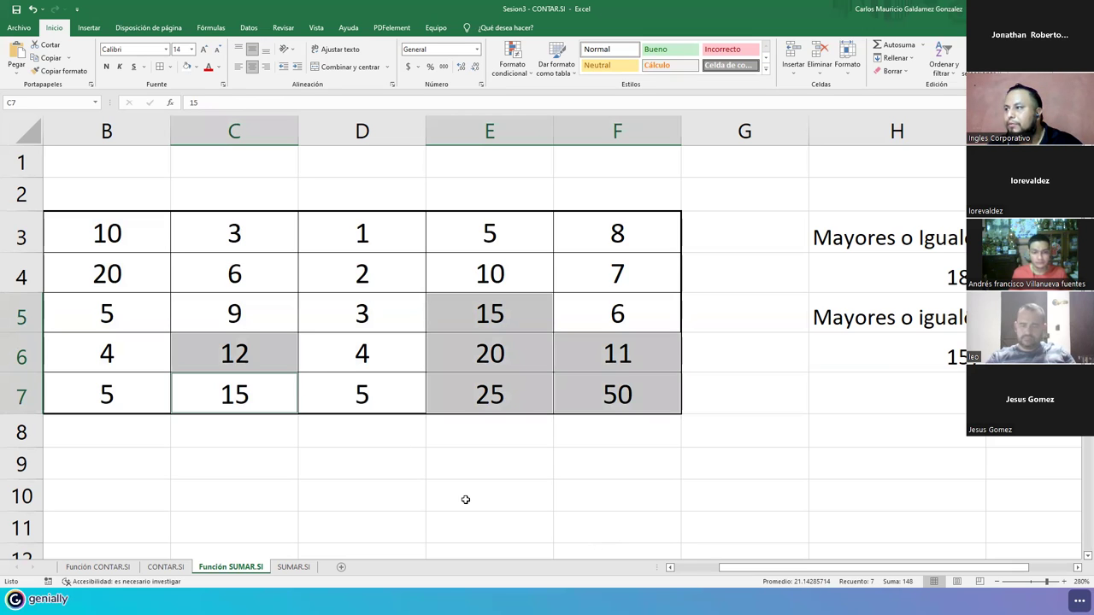
{"action": "left_click", "coordinate": [107, 282], "text": "ctrl"}
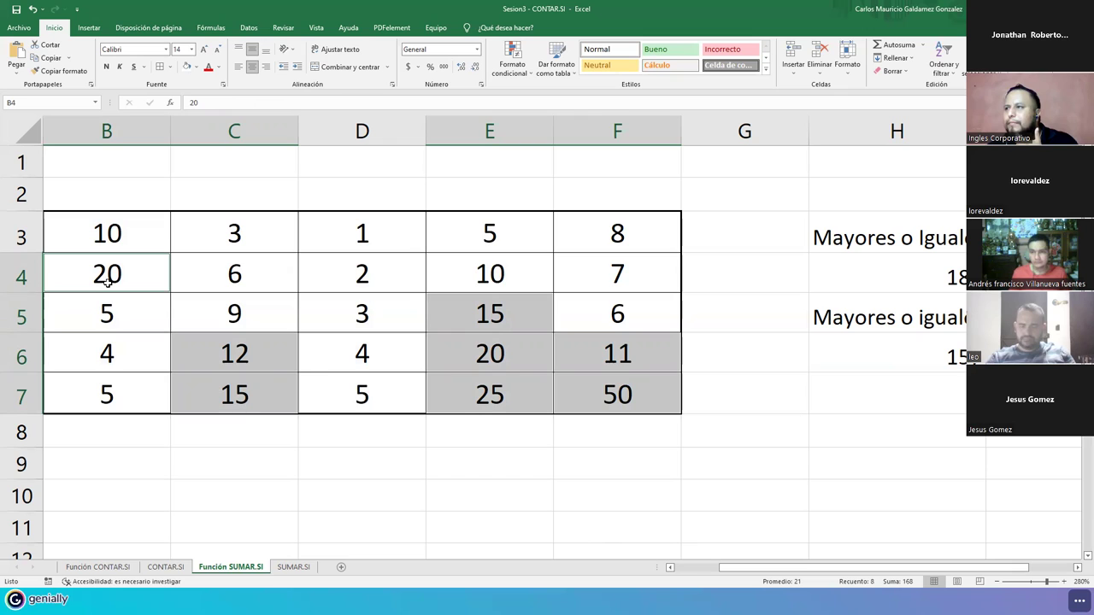
{"action": "left_click", "coordinate": [953, 358]}
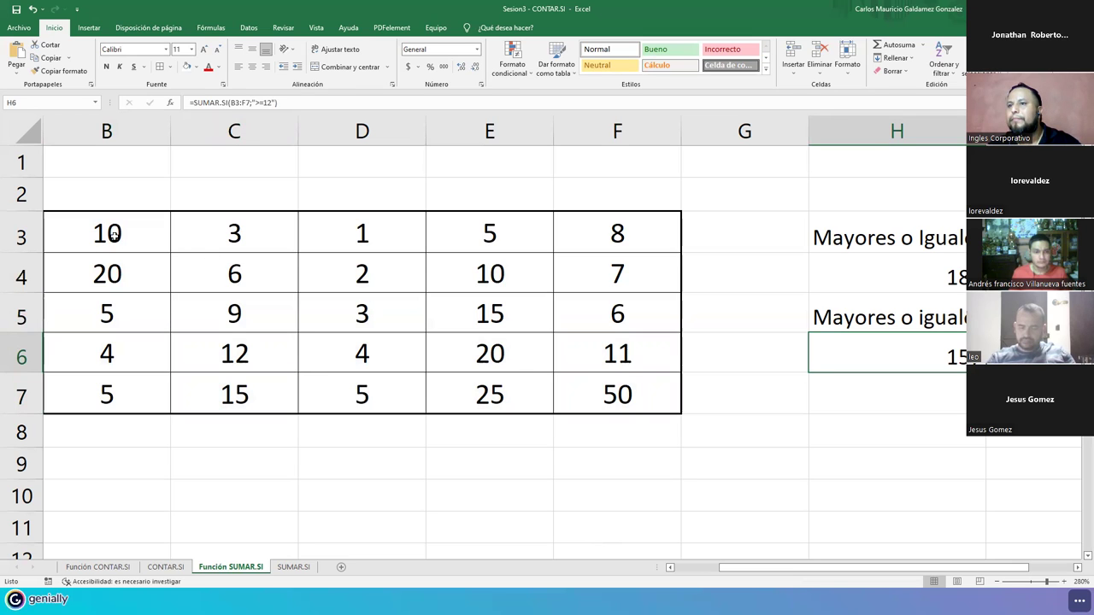
- Reselect the table's larger values one by one, starting at B4 and ending at C7, to recheck their sum, including the 11 in F6
{"action": "left_click", "coordinate": [100, 272]}
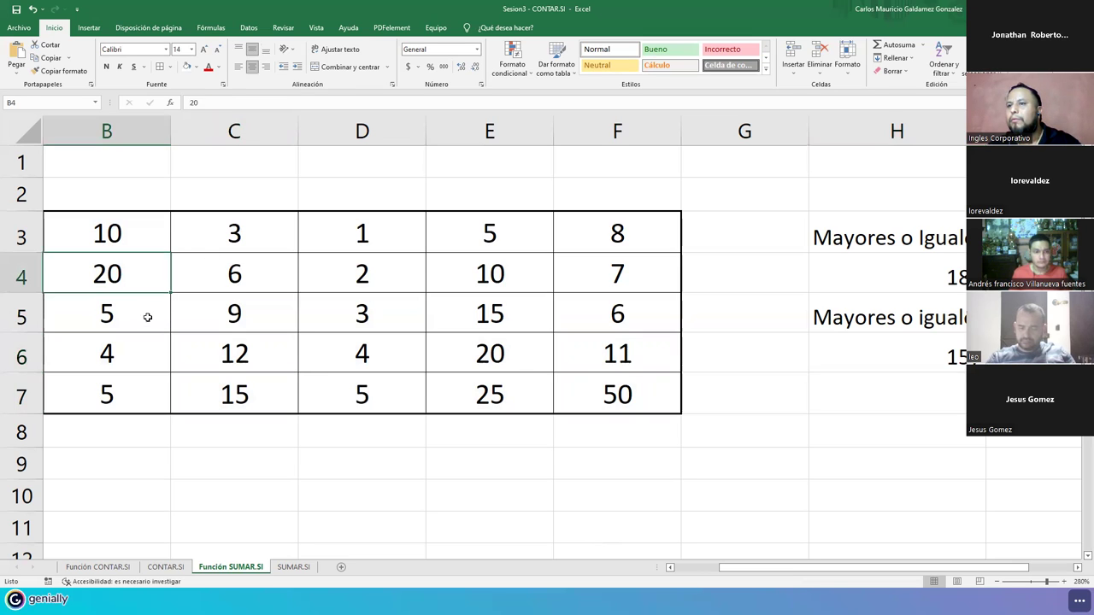
{"action": "left_click", "coordinate": [492, 328], "text": "ctrl"}
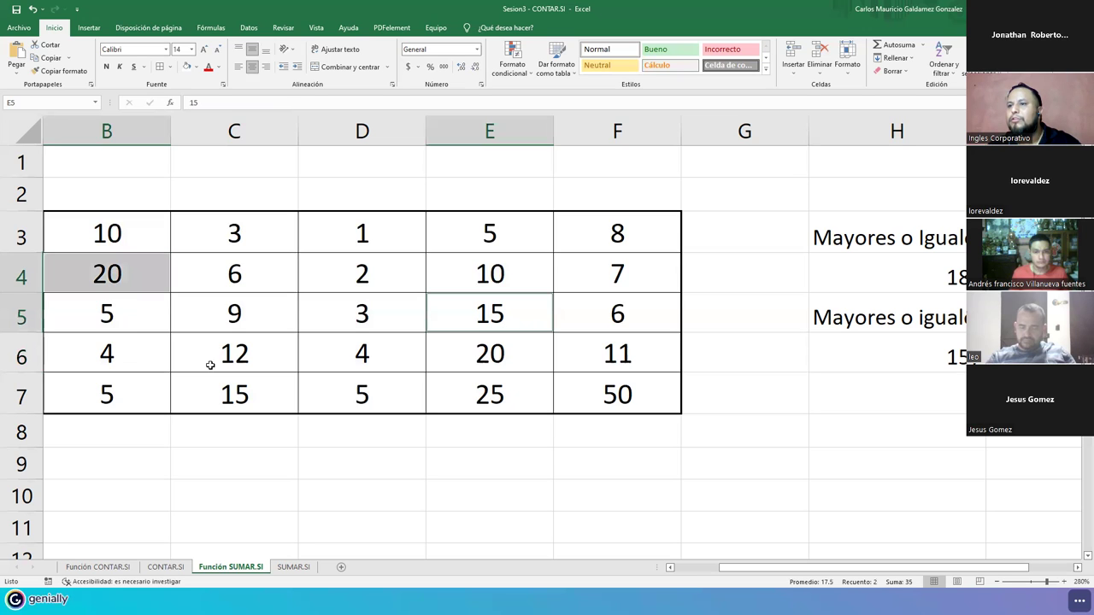
{"action": "left_click", "coordinate": [236, 359], "text": "ctrl"}
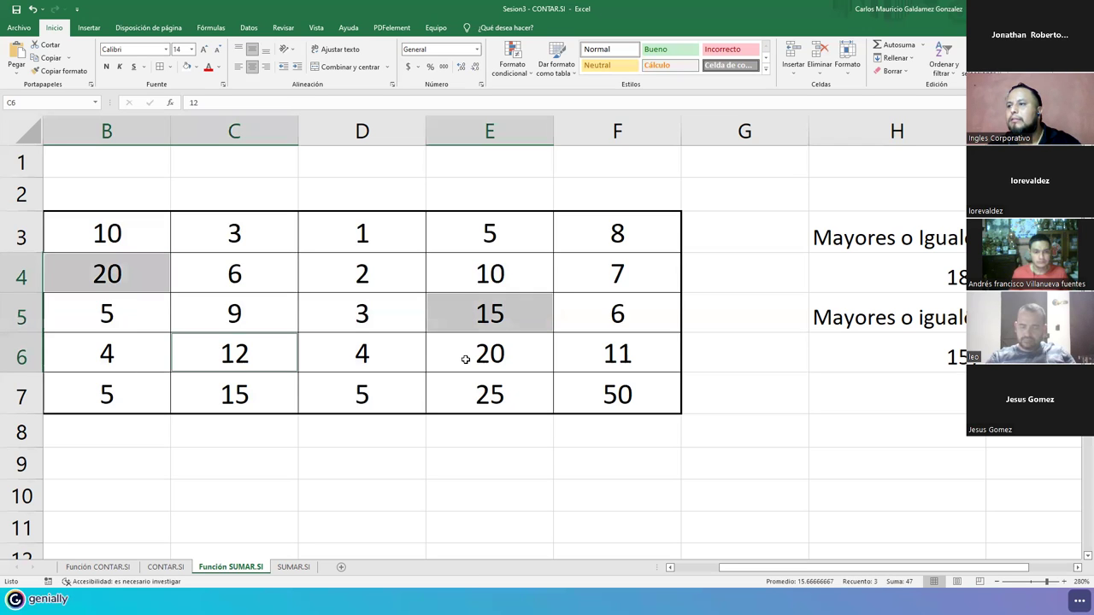
{"action": "left_click", "coordinate": [466, 359], "text": "ctrl"}
{"action": "left_click", "coordinate": [602, 357], "text": "ctrl"}
{"action": "left_click", "coordinate": [612, 382], "text": "ctrl"}
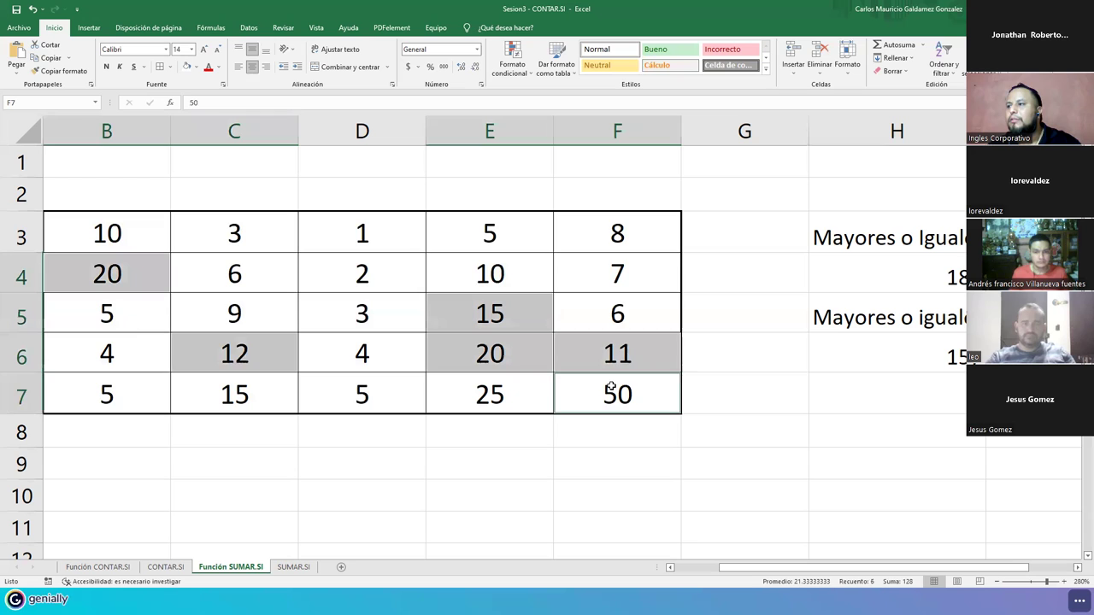
{"action": "left_click", "coordinate": [511, 399], "text": "ctrl"}
{"action": "left_click", "coordinate": [256, 395], "text": "ctrl"}
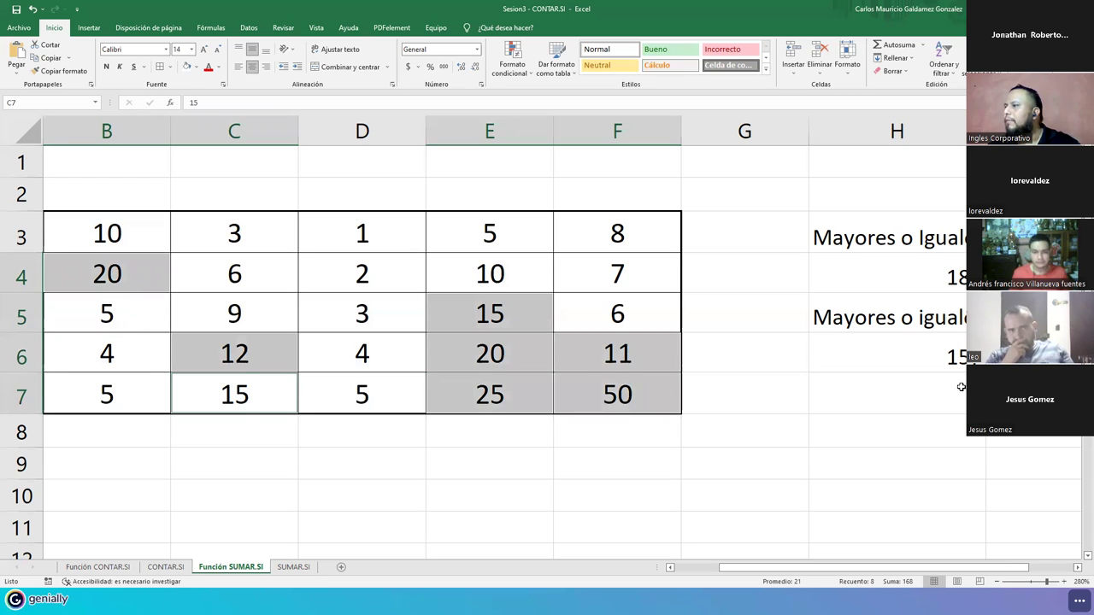
- Examine the range and criterion arguments of the SUMAR.SI formula in H6
{"action": "left_click", "coordinate": [946, 357]}
{"action": "double_click", "coordinate": [947, 357]}
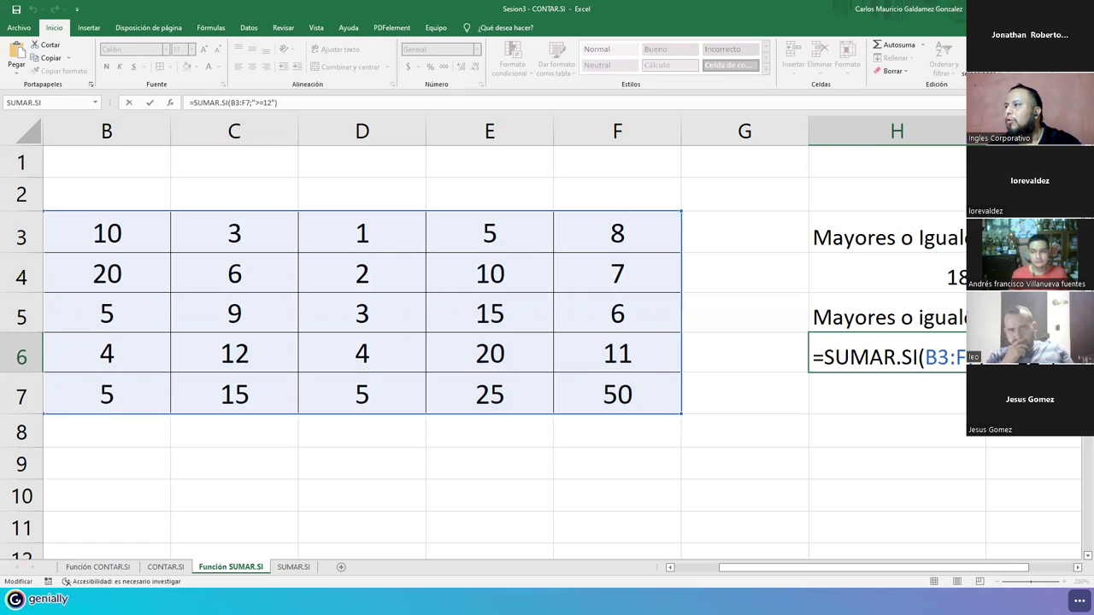
{"action": "key", "text": "Left"}
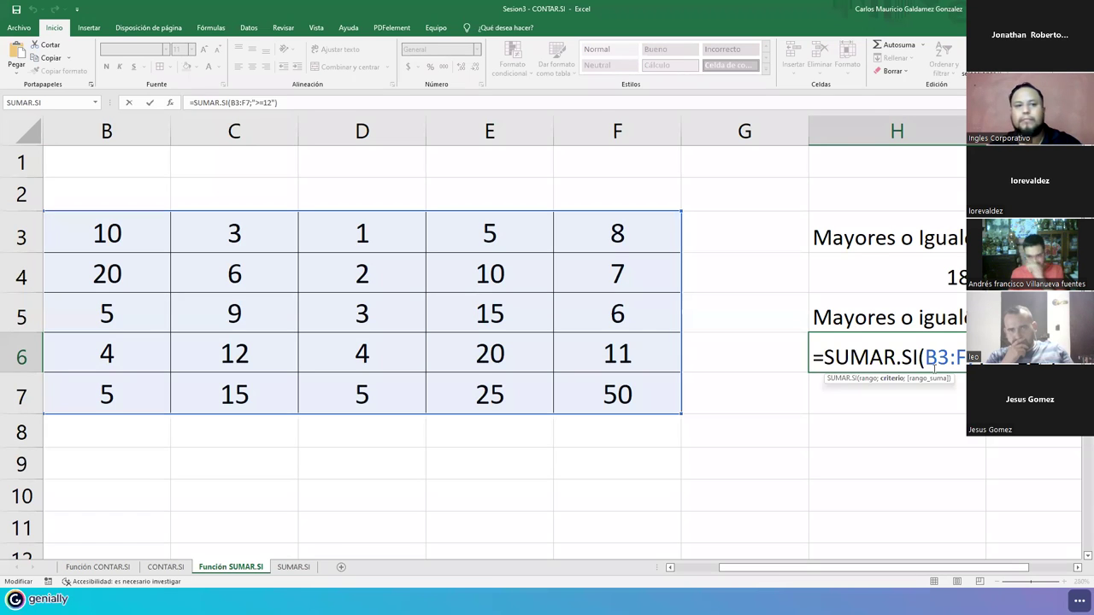
{"action": "left_click", "coordinate": [935, 360]}
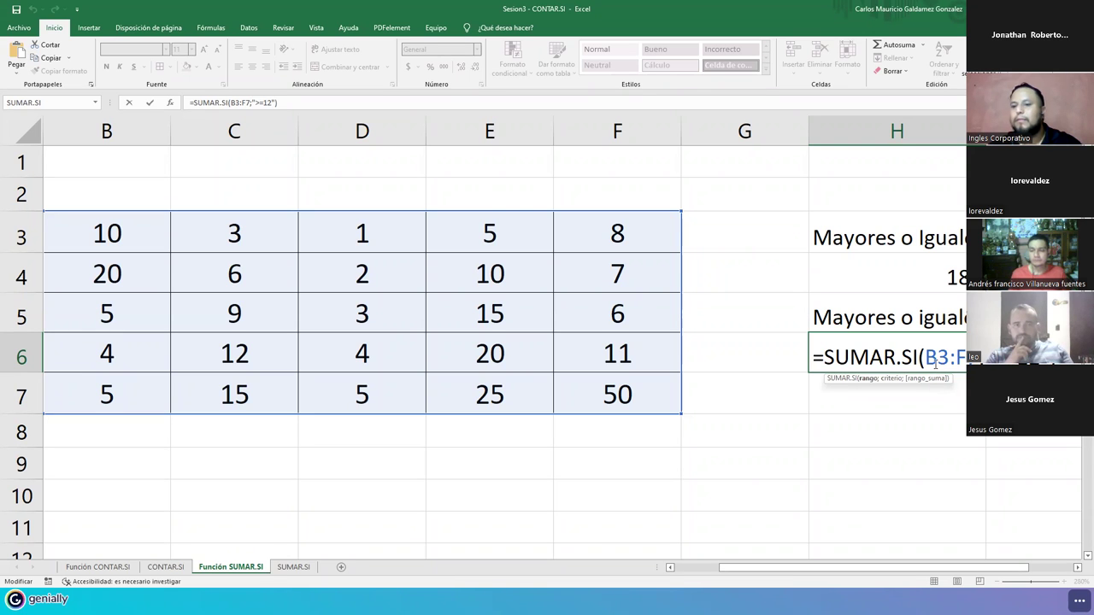
{"action": "key", "text": "Return"}
{"action": "left_click", "coordinate": [938, 348]}
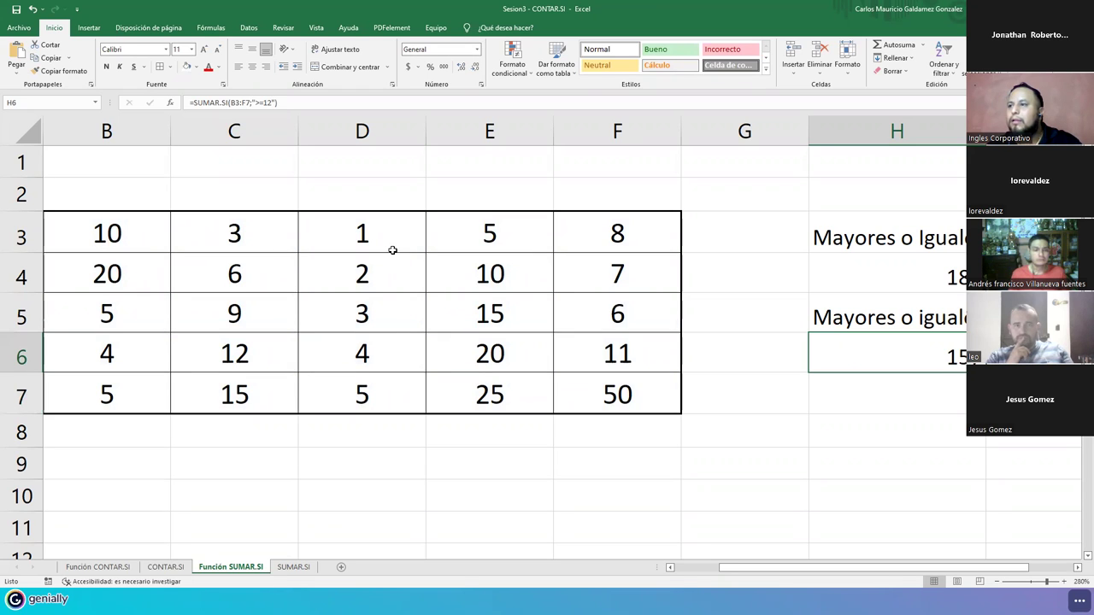
- Select only the values of 12 or more (B4, E5, C6, E6, C7, E7 and F7) to verify their sum
{"action": "left_click", "coordinate": [99, 279]}
{"action": "left_click", "coordinate": [484, 316], "text": "ctrl"}
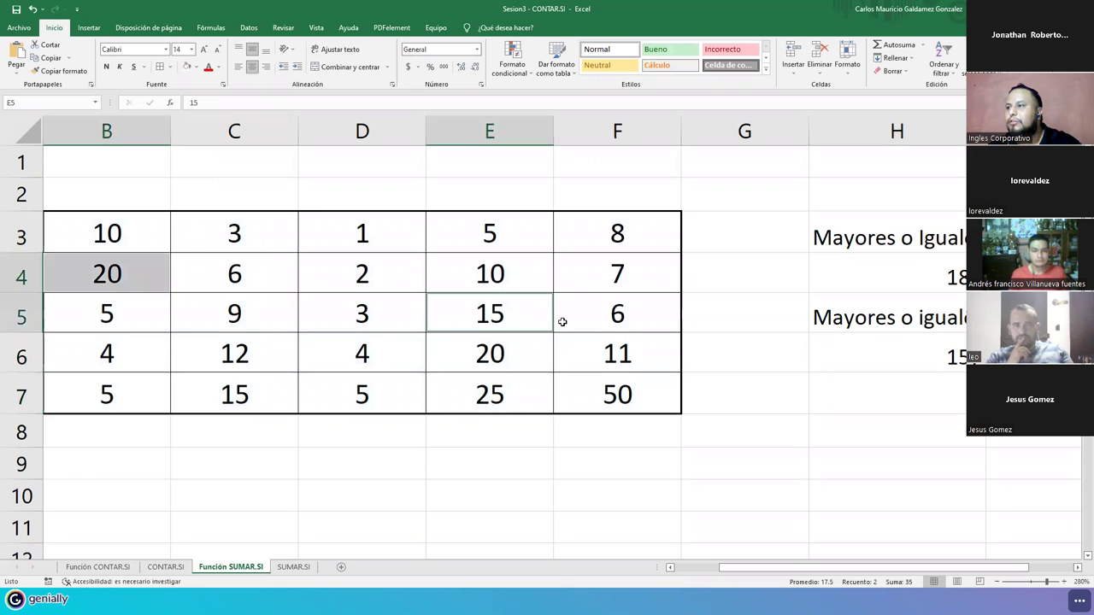
{"action": "left_click", "coordinate": [238, 352], "text": "ctrl"}
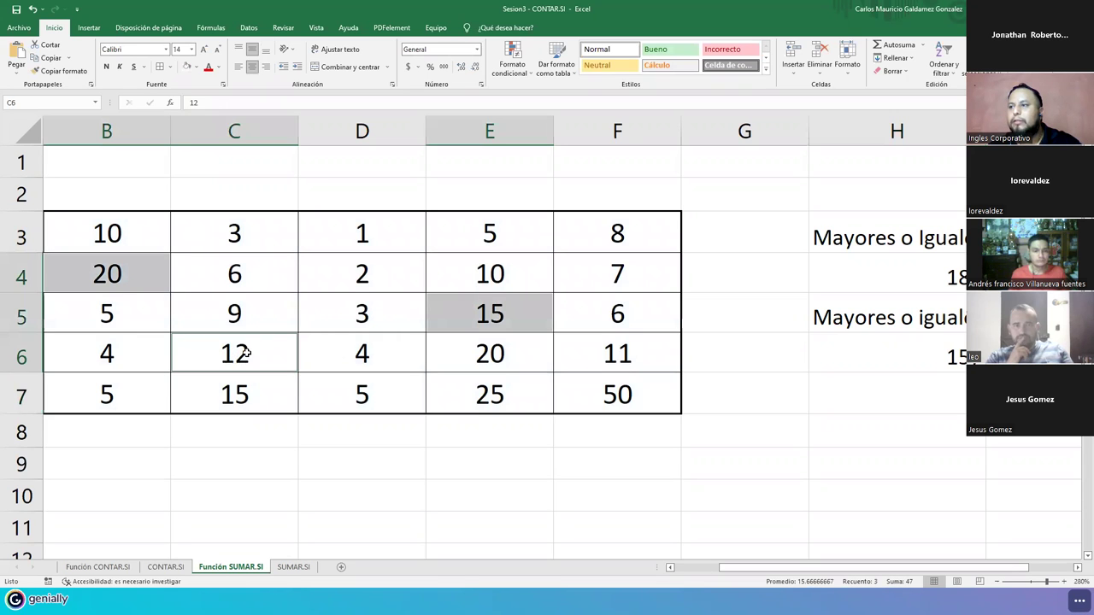
{"action": "left_click", "coordinate": [470, 357], "text": "ctrl"}
{"action": "left_click", "coordinate": [246, 400], "text": "ctrl"}
{"action": "left_click", "coordinate": [482, 396], "text": "ctrl"}
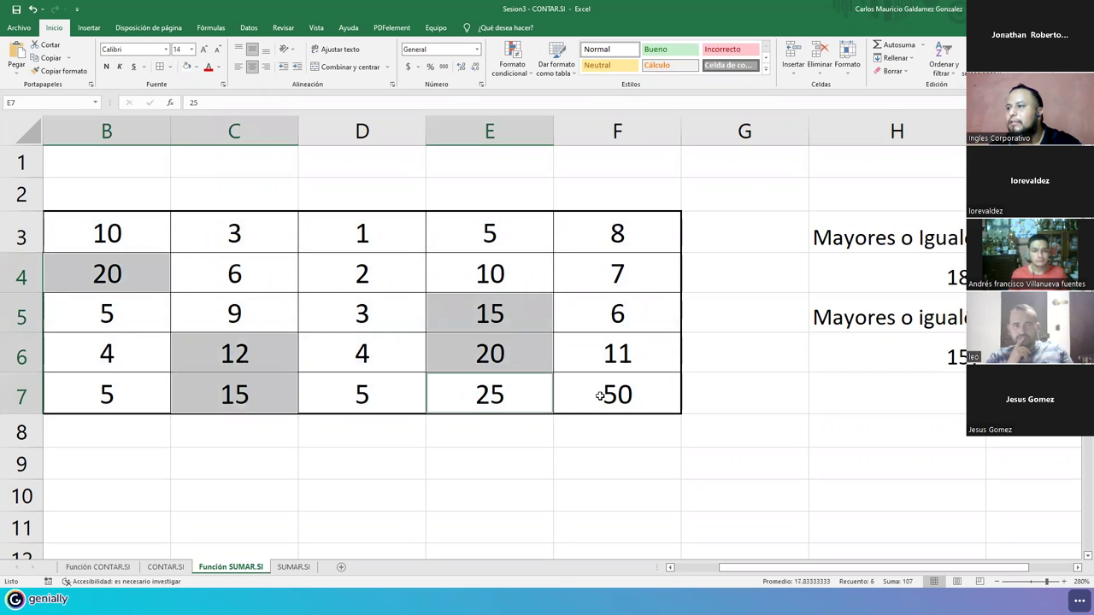
{"action": "left_click", "coordinate": [600, 394], "text": "ctrl"}
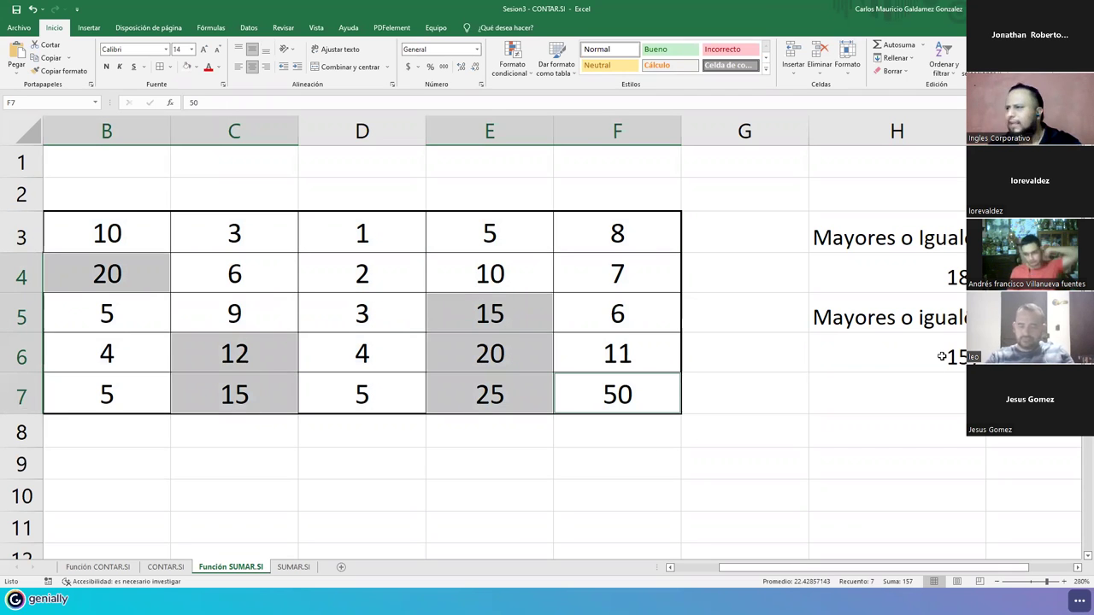
- Review the formula in H6 and its referenced range B3:F7 once more without changing it
{"action": "left_click", "coordinate": [846, 372]}
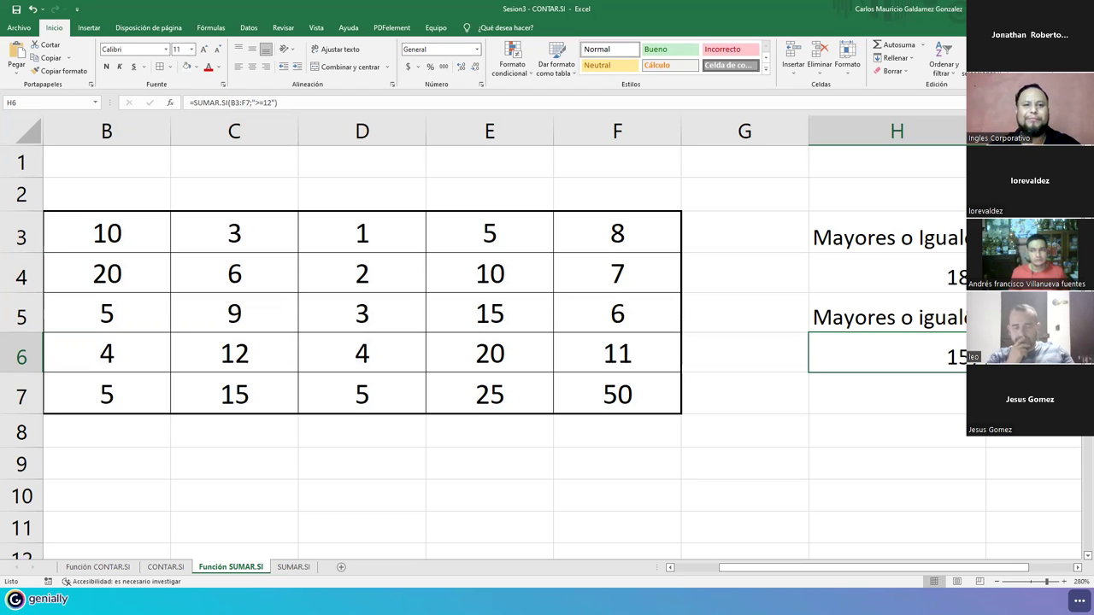
{"action": "double_click", "coordinate": [918, 343]}
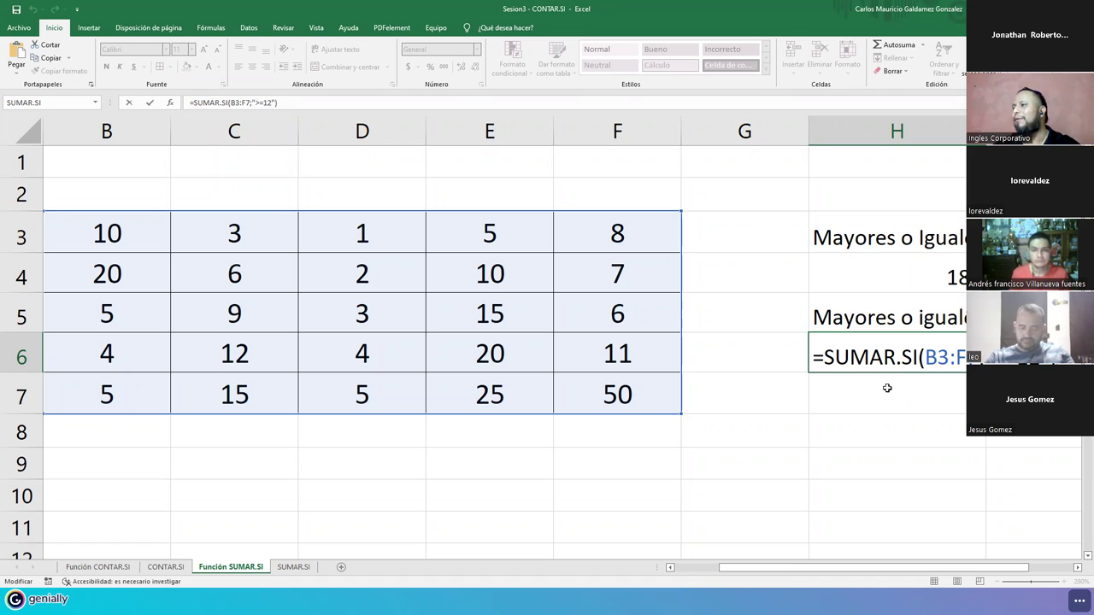
{"action": "key", "text": "ctrl+Return"}
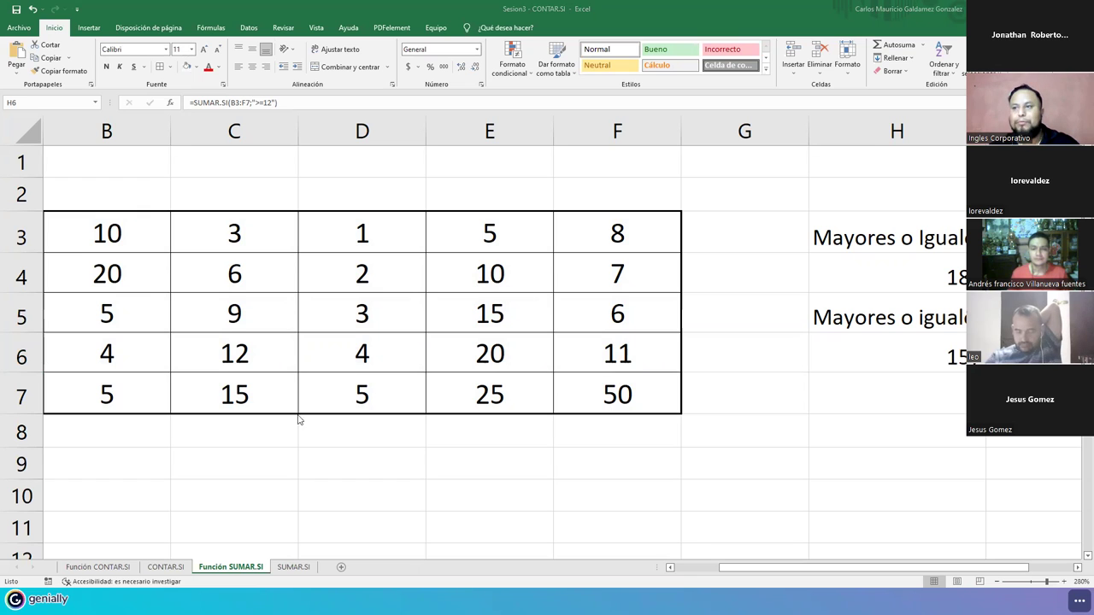
- On the SUMAR.SI sheet, clear the monthly totals in F6:K6 and F10:H10
{"action": "left_click", "coordinate": [294, 568]}
{"action": "left_click_drag", "start_coordinate": [367, 218], "coordinate": [667, 221]}
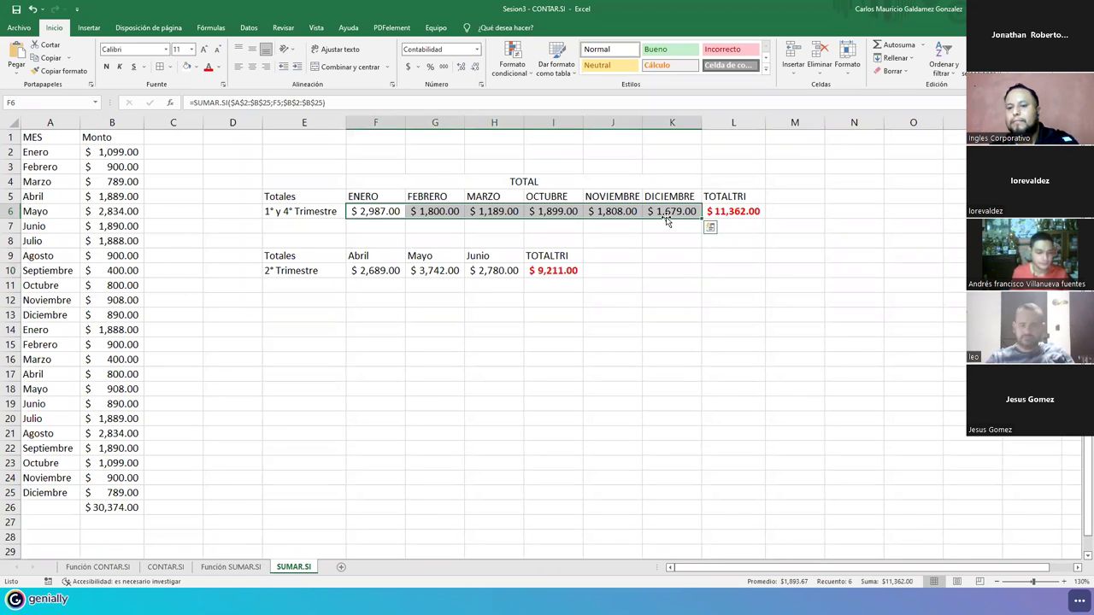
{"action": "key", "text": "Delete"}
{"action": "left_click_drag", "start_coordinate": [366, 271], "coordinate": [495, 271]}
{"action": "key", "text": "Delete"}
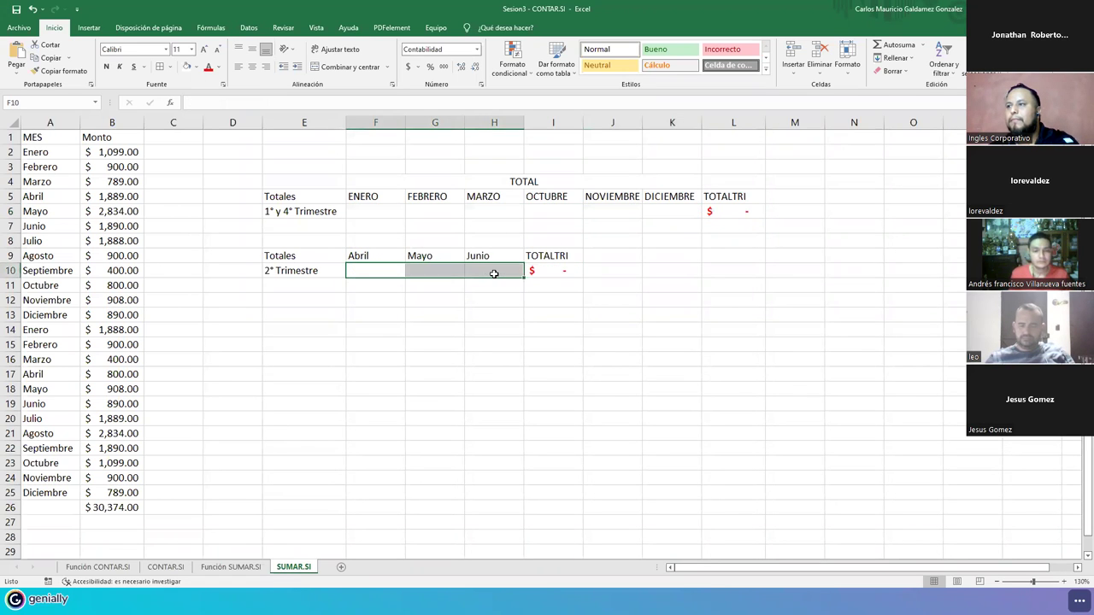
- Clear the whole 2° Trimestre table in E9:I10 and the 1° y 4° Trimestre label in E6
{"action": "left_click_drag", "start_coordinate": [285, 251], "coordinate": [559, 274]}
{"action": "key", "text": "Delete"}
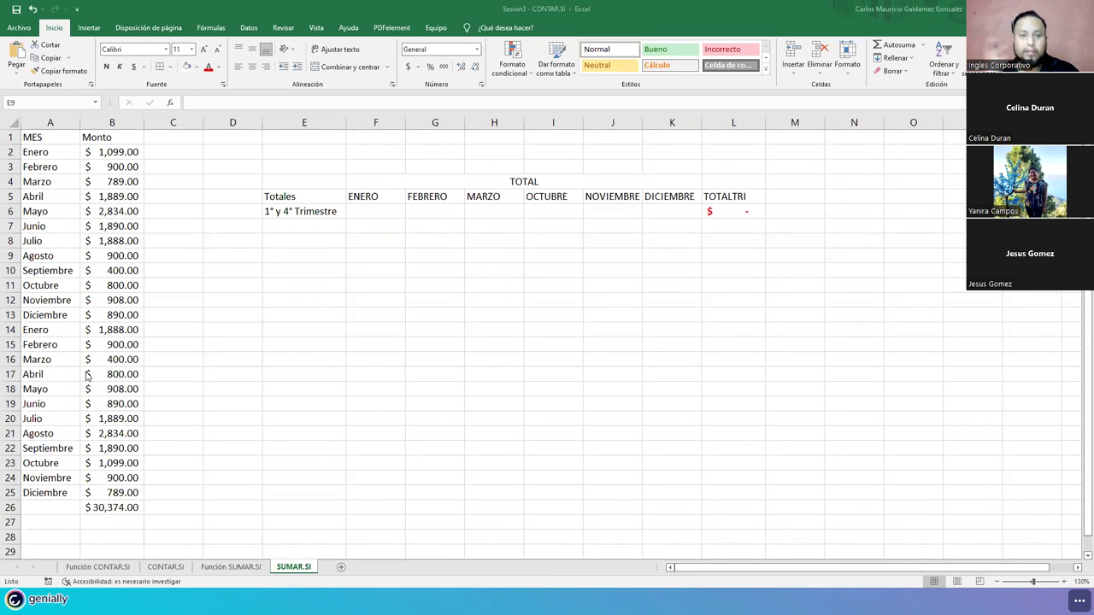
{"action": "left_click", "coordinate": [296, 211]}
{"action": "key", "text": "Delete"}
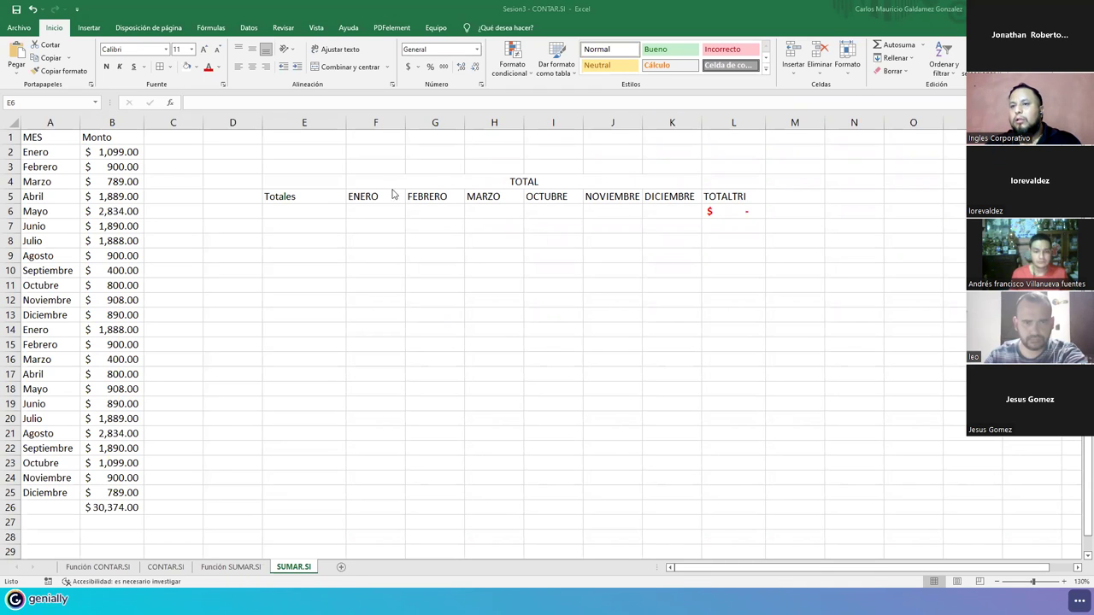
- Insert a blank column before the MES column and merge and center A2:A13 beside the first twelve months
{"action": "left_click", "coordinate": [41, 151]}
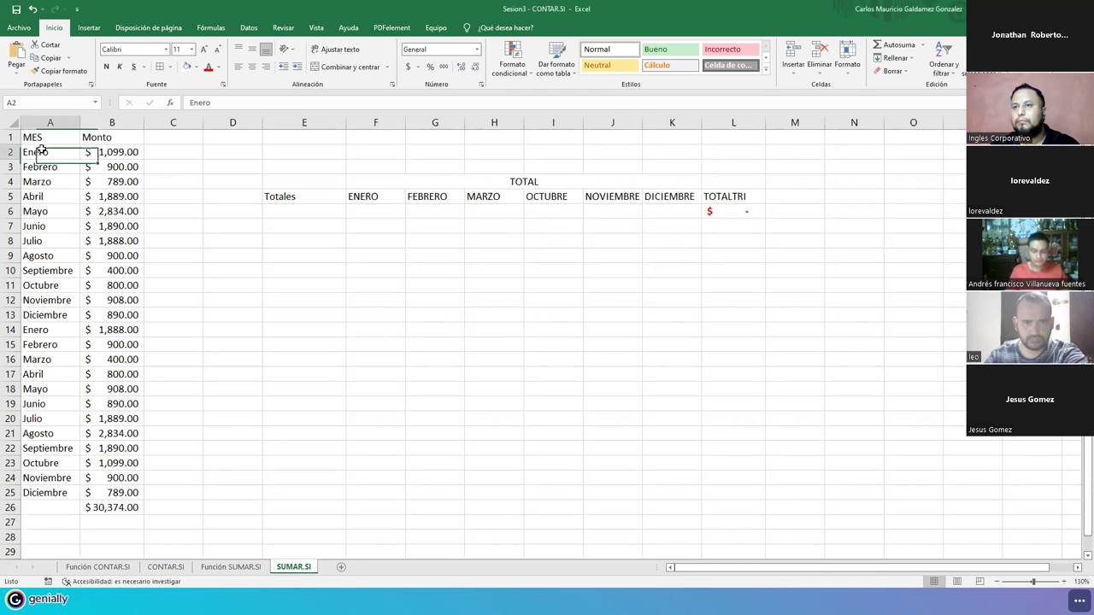
{"action": "right_click", "coordinate": [48, 122]}
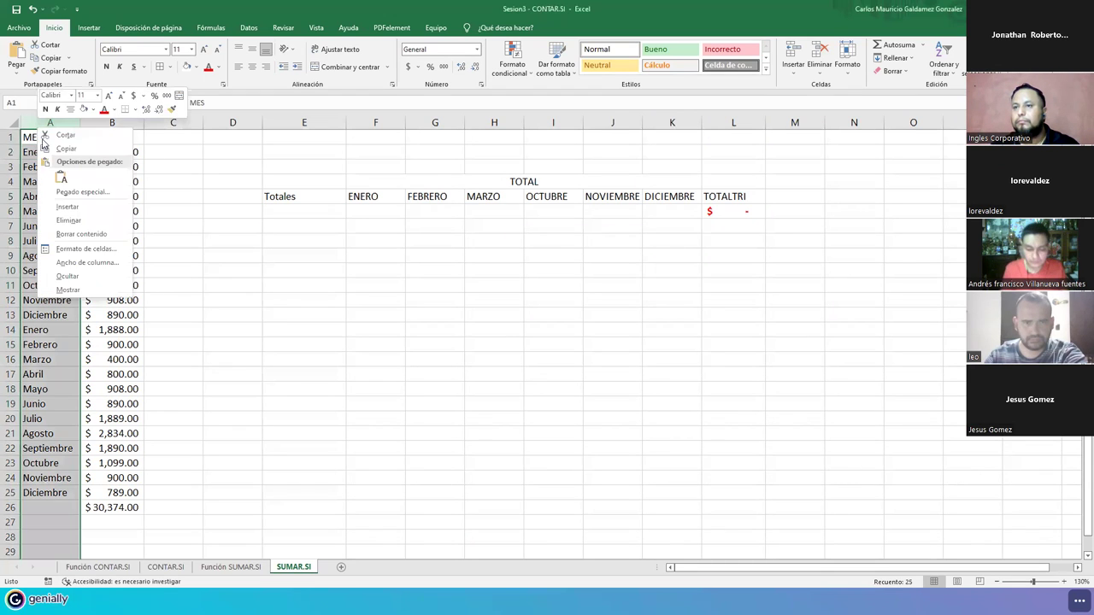
{"action": "left_click", "coordinate": [67, 206]}
{"action": "left_click", "coordinate": [45, 159]}
{"action": "left_click_drag", "start_coordinate": [45, 159], "coordinate": [44, 324]}
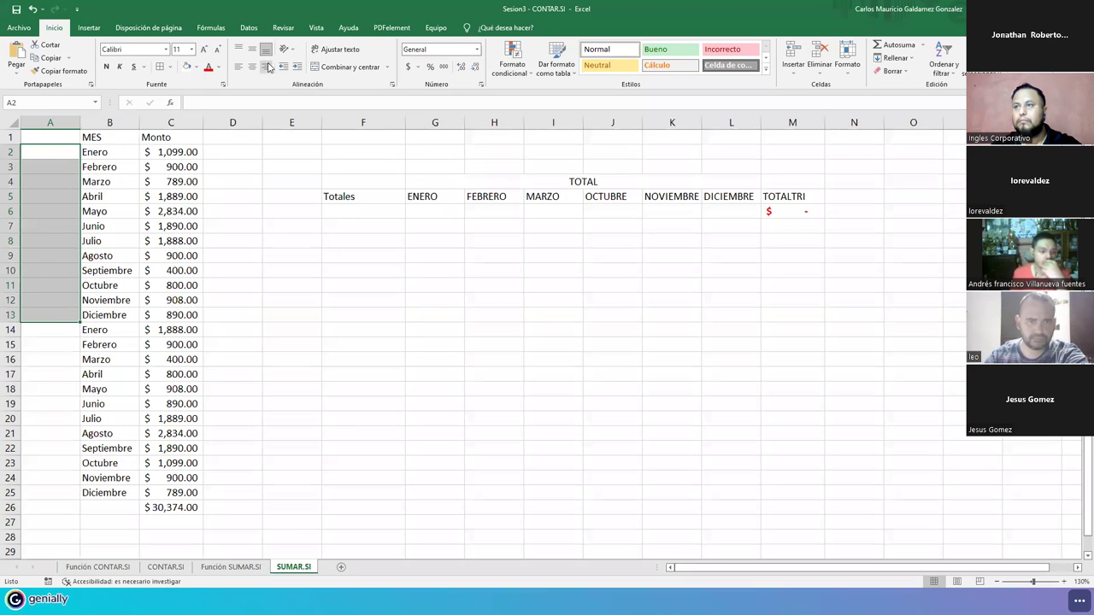
{"action": "left_click", "coordinate": [334, 70]}
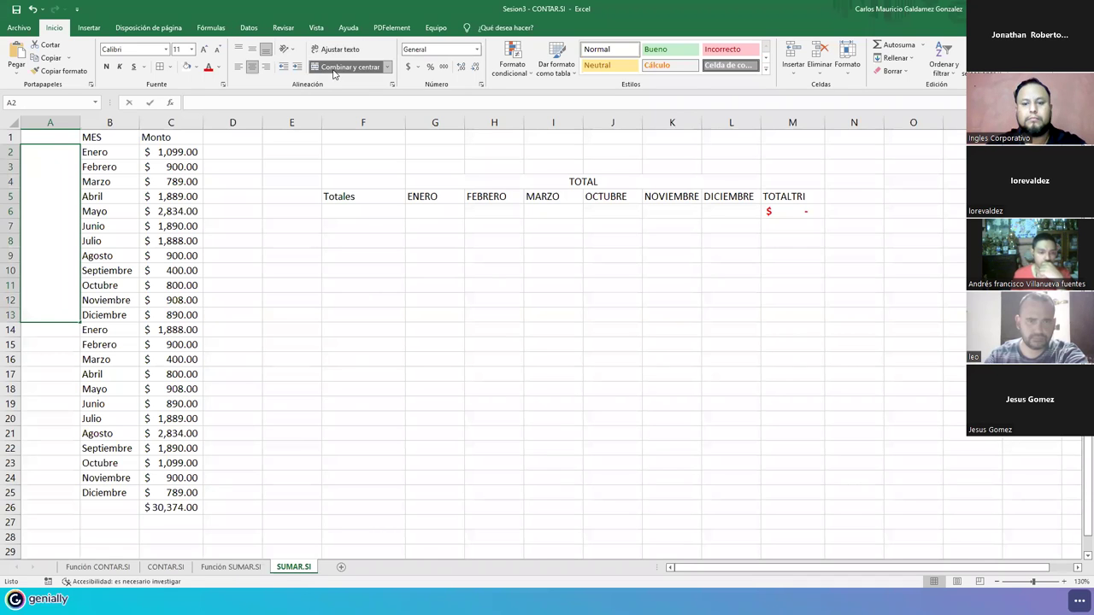
- Enter the year 2020 in the merged cell A2:A13
{"action": "type", "text": "200"}
{"action": "key", "text": "BackSpace"}
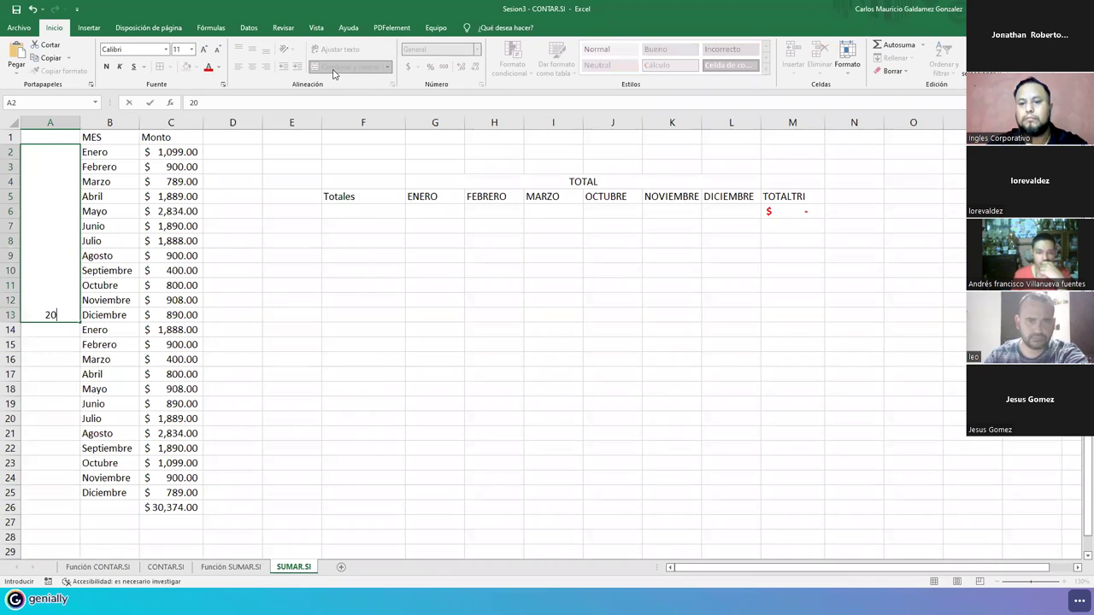
{"action": "type", "text": "21"}
{"action": "key", "text": "BackSpace"}
{"action": "type", "text": "0"}
{"action": "key", "text": "Return"}
- Copy the merged 2020 cell to A14:A25 and change the copy's year to 2021
{"action": "left_click", "coordinate": [65, 273]}
{"action": "key", "text": "ctrl+c"}
{"action": "left_click", "coordinate": [59, 329]}
{"action": "key", "text": "ctrl+v"}
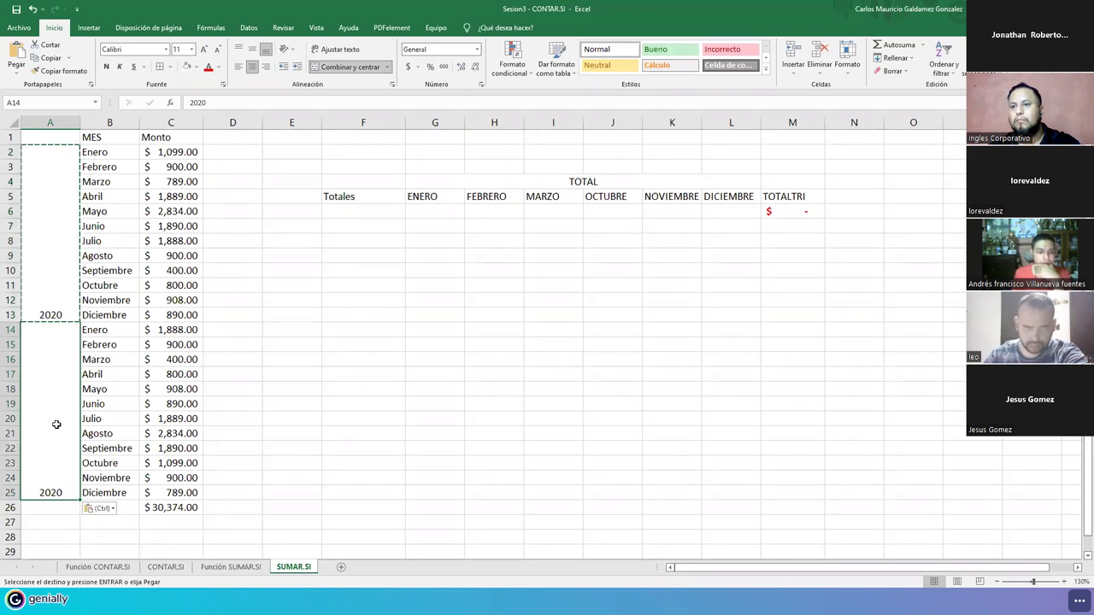
{"action": "double_click", "coordinate": [66, 493]}
{"action": "key", "text": "BackSpace"}
{"action": "type", "text": "1"}
{"action": "key", "text": "Return"}
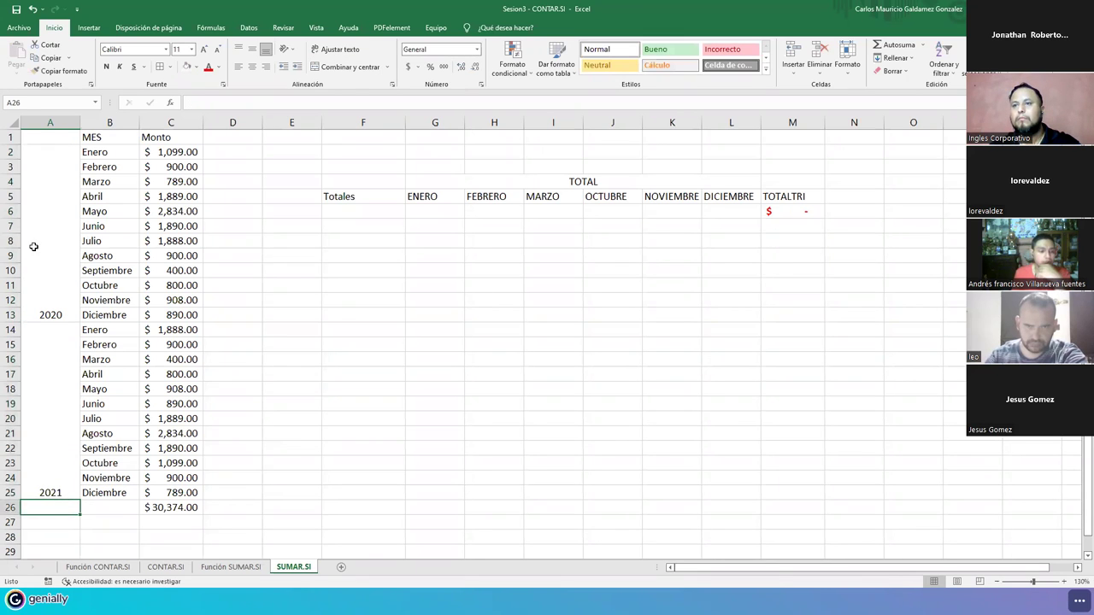
- Align the 2020 and 2021 year labels vertically to the middle of their merged cells
{"action": "left_click_drag", "start_coordinate": [32, 244], "coordinate": [42, 415]}
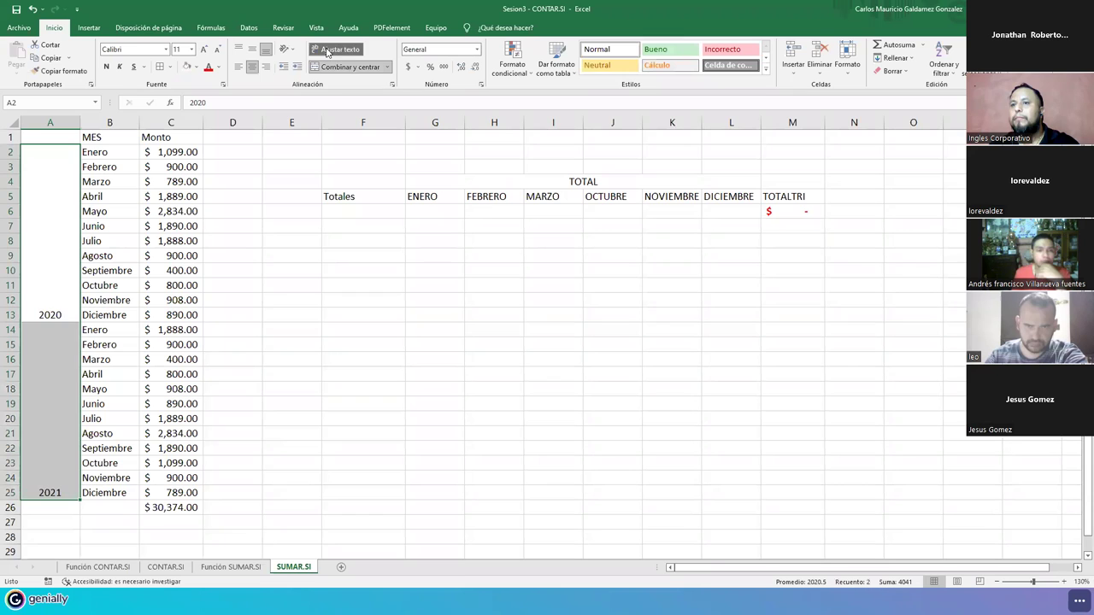
{"action": "left_click", "coordinate": [252, 50]}
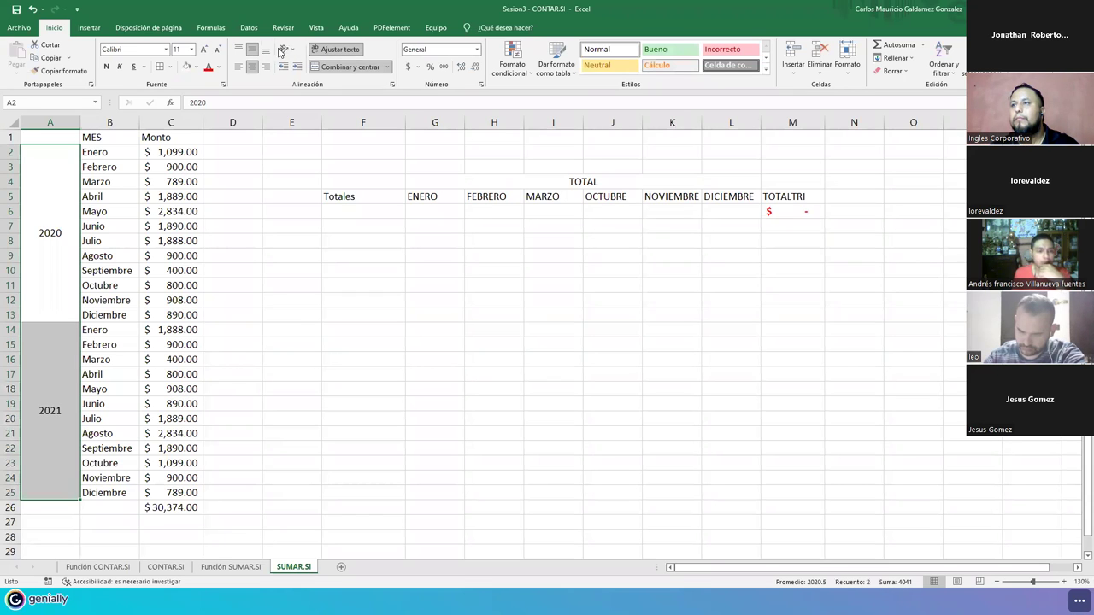
- Rotate the 2020 and 2021 year labels to read upward and enlarge their font to 20 points
{"action": "left_click", "coordinate": [285, 50]}
{"action": "left_click", "coordinate": [306, 105]}
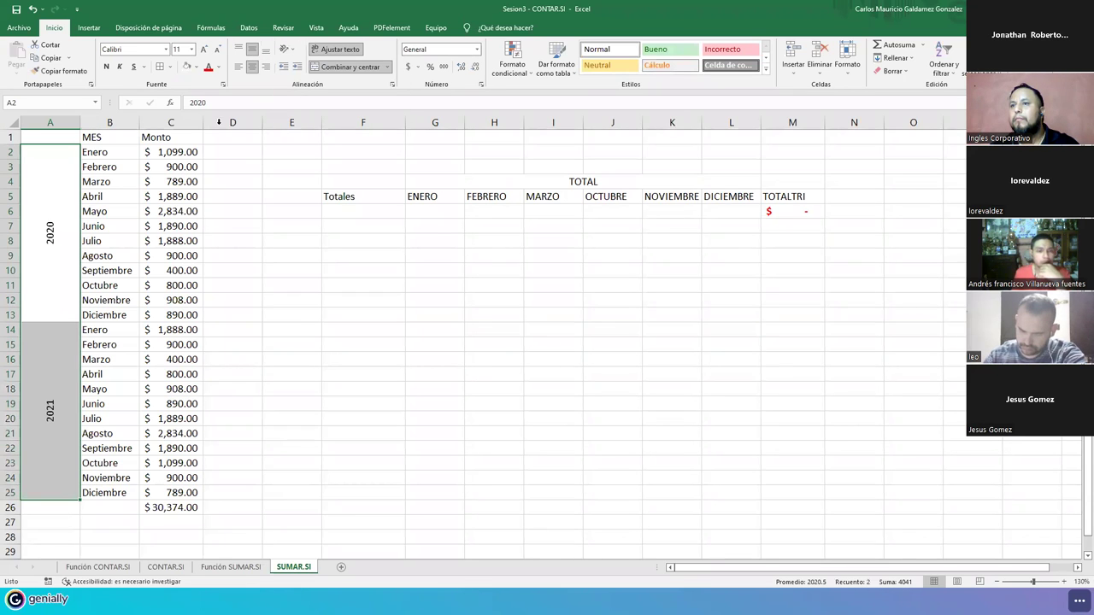
{"action": "left_click", "coordinate": [203, 50]}
{"action": "left_click", "coordinate": [202, 49]}
{"action": "left_click", "coordinate": [202, 49]}
{"action": "left_click", "coordinate": [203, 49]}
{"action": "left_click", "coordinate": [203, 49]}
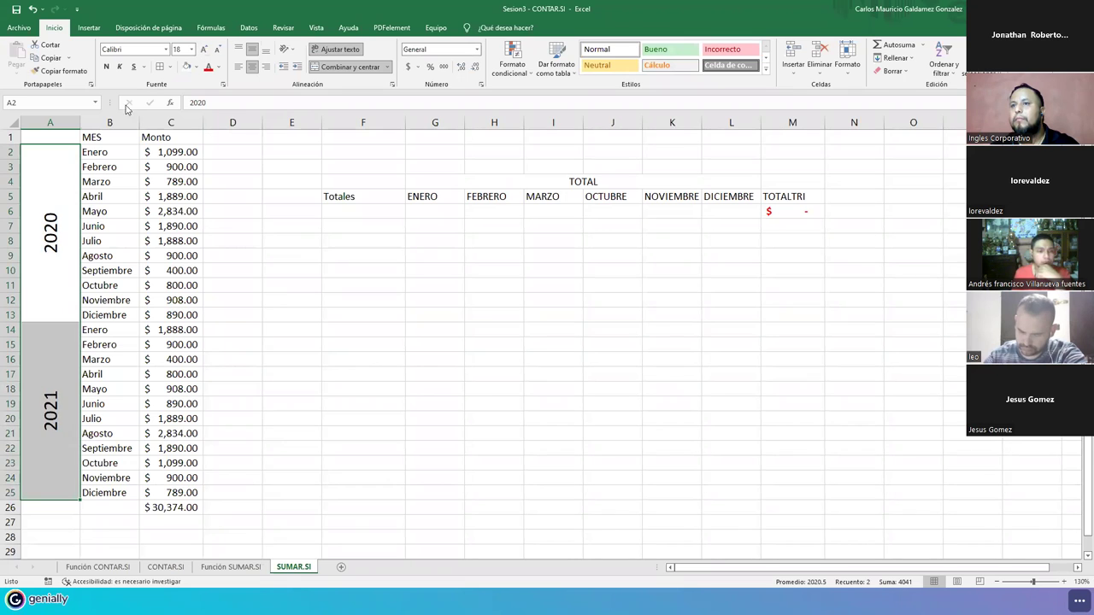
- Narrow column A and add cell borders to the year, month and amount table, including the headers and the total in C26
{"action": "left_click_drag", "start_coordinate": [80, 122], "coordinate": [130, 481]}
{"action": "left_click", "coordinate": [70, 256]}
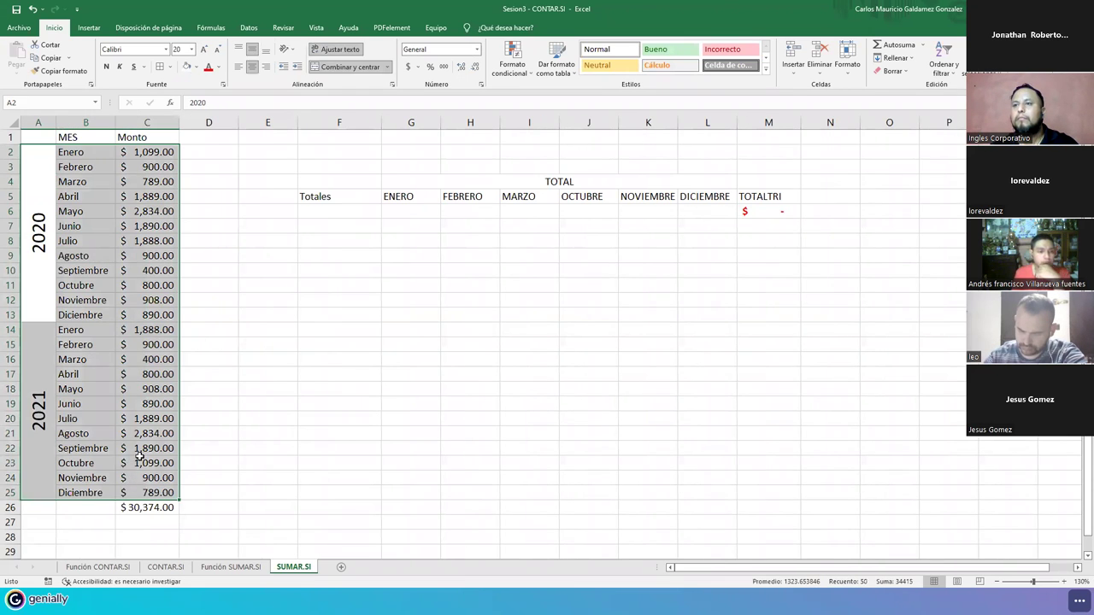
{"action": "left_click", "coordinate": [160, 67]}
{"action": "left_click", "coordinate": [85, 241]}
{"action": "left_click_drag", "start_coordinate": [72, 139], "coordinate": [128, 498]}
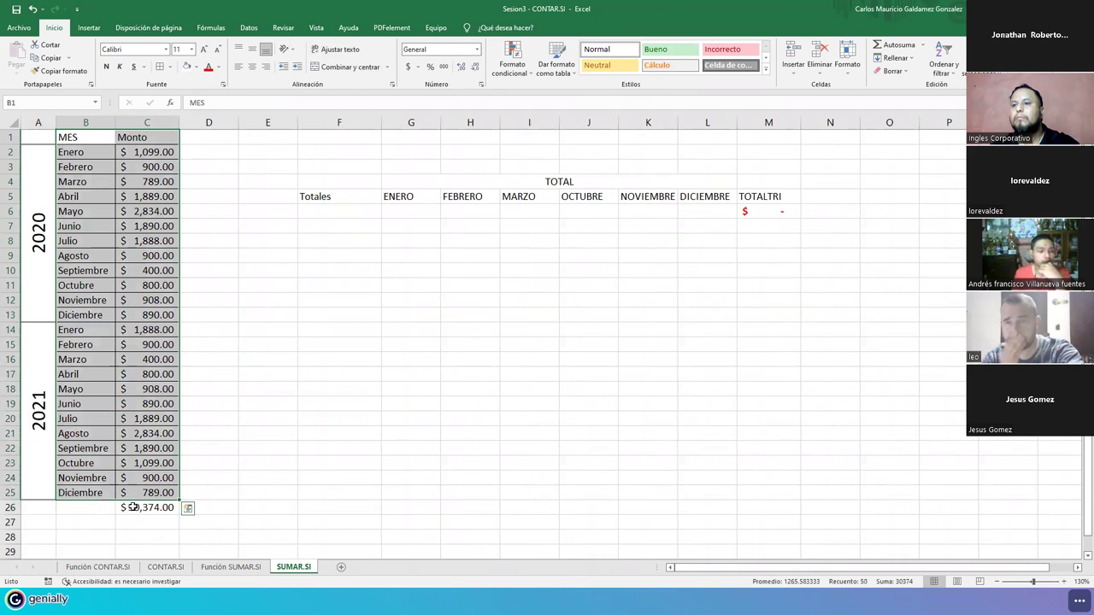
{"action": "left_click", "coordinate": [128, 507]}
- Add cell borders to the totals table in F5:M6
{"action": "left_click_drag", "start_coordinate": [330, 196], "coordinate": [768, 212]}
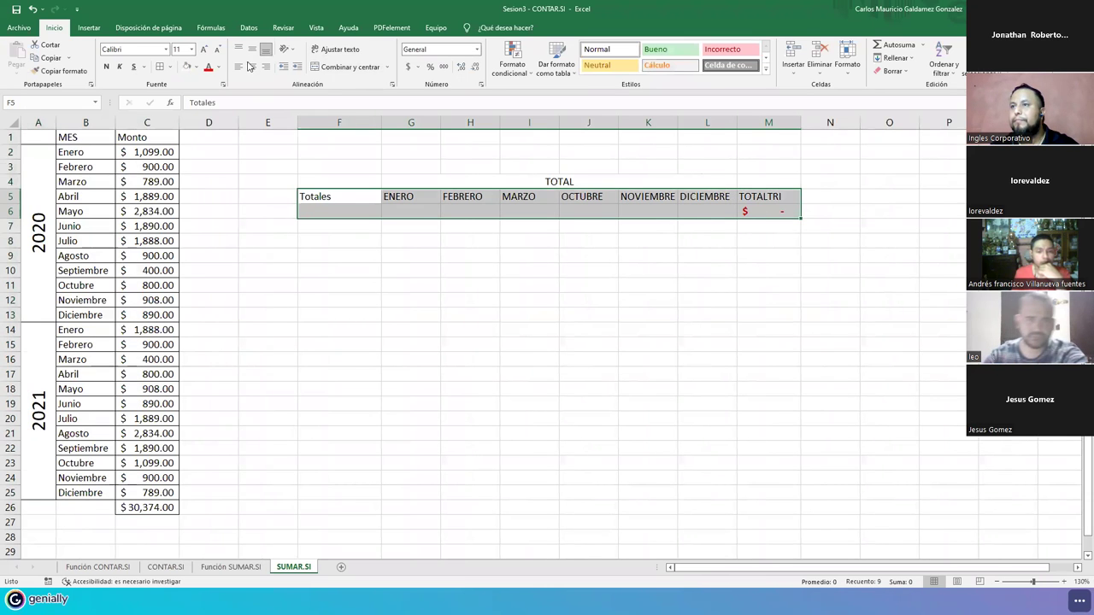
{"action": "left_click", "coordinate": [163, 67]}
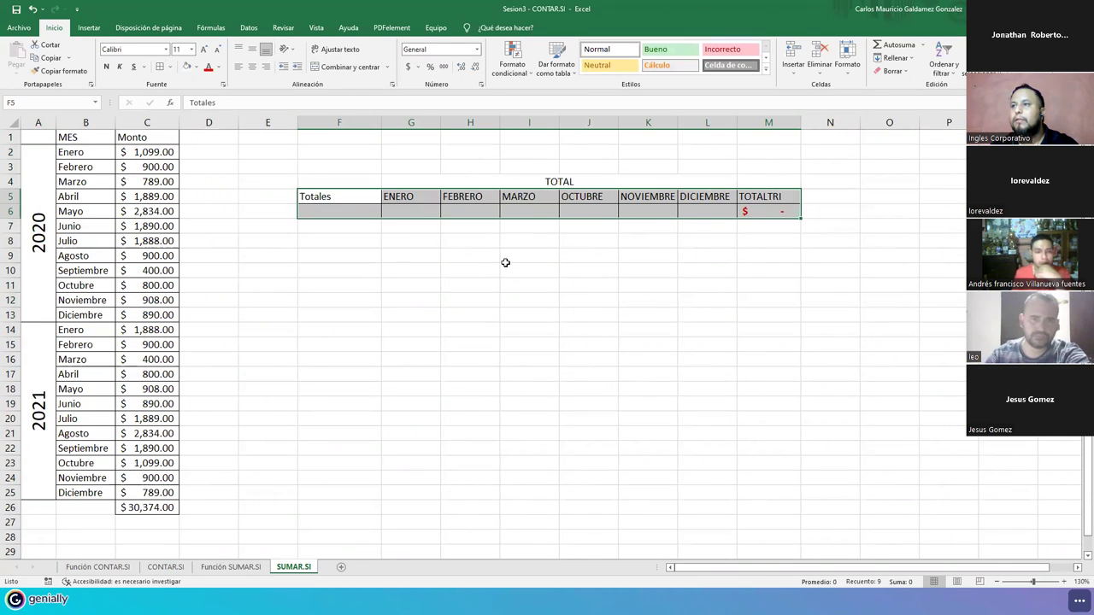
{"action": "left_click", "coordinate": [505, 264]}
- Examine the 2020 and 2021 monthly data and the month headings of the totals table
{"action": "left_click", "coordinate": [342, 212]}
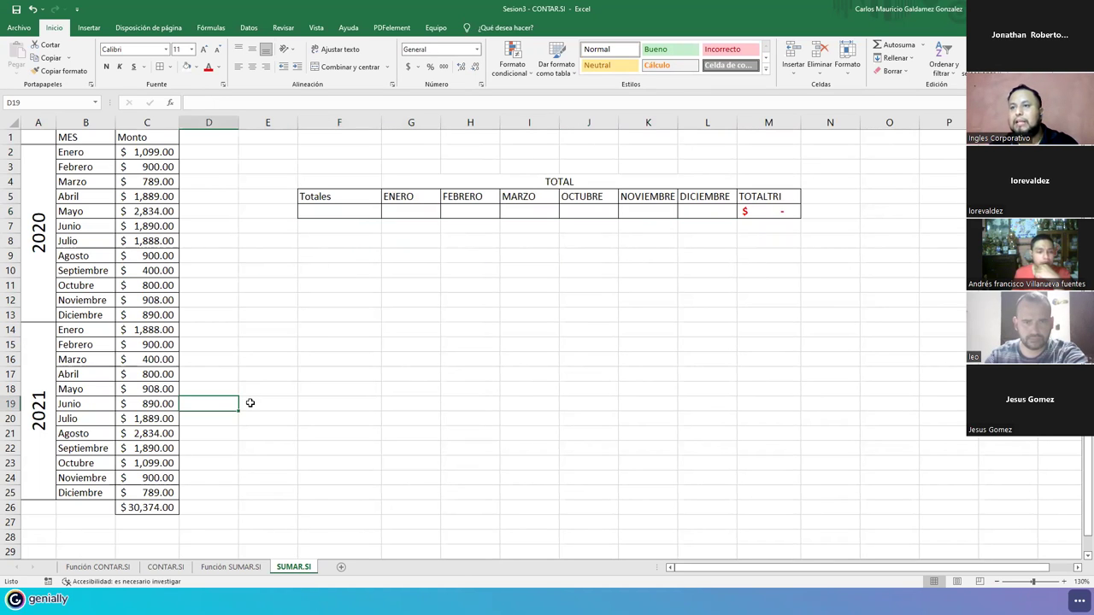
{"action": "left_click", "coordinate": [74, 123]}
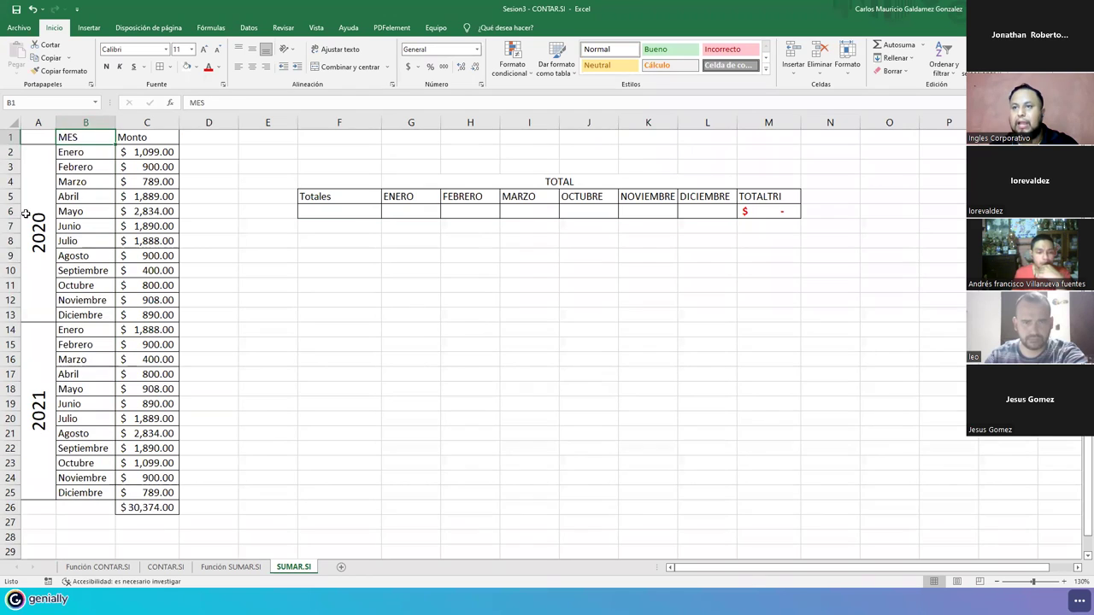
{"action": "left_click", "coordinate": [49, 431]}
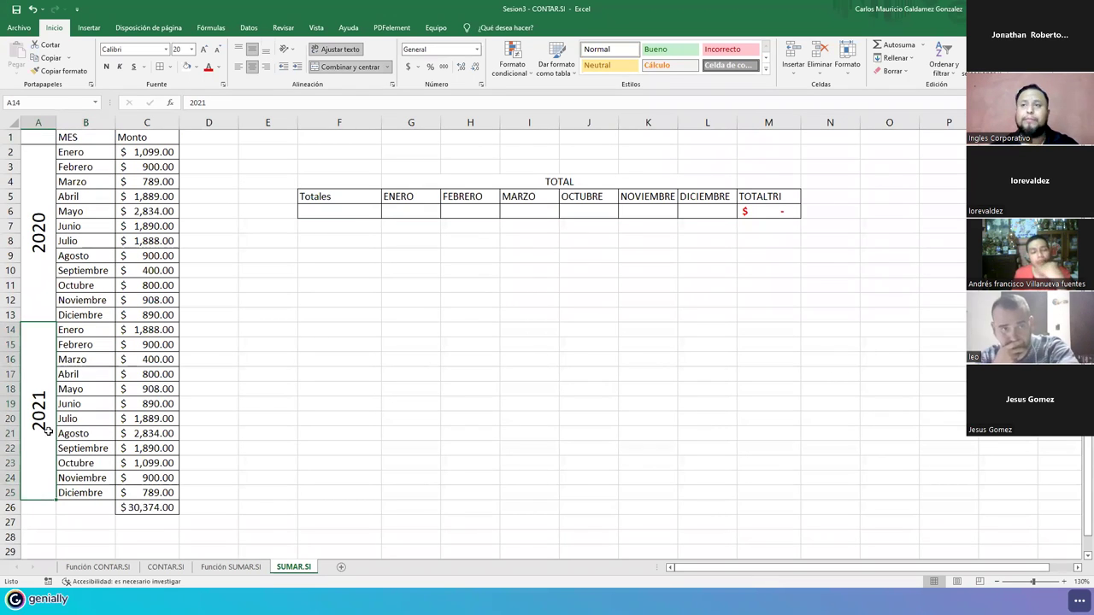
{"action": "left_click_drag", "start_coordinate": [90, 151], "coordinate": [96, 181]}
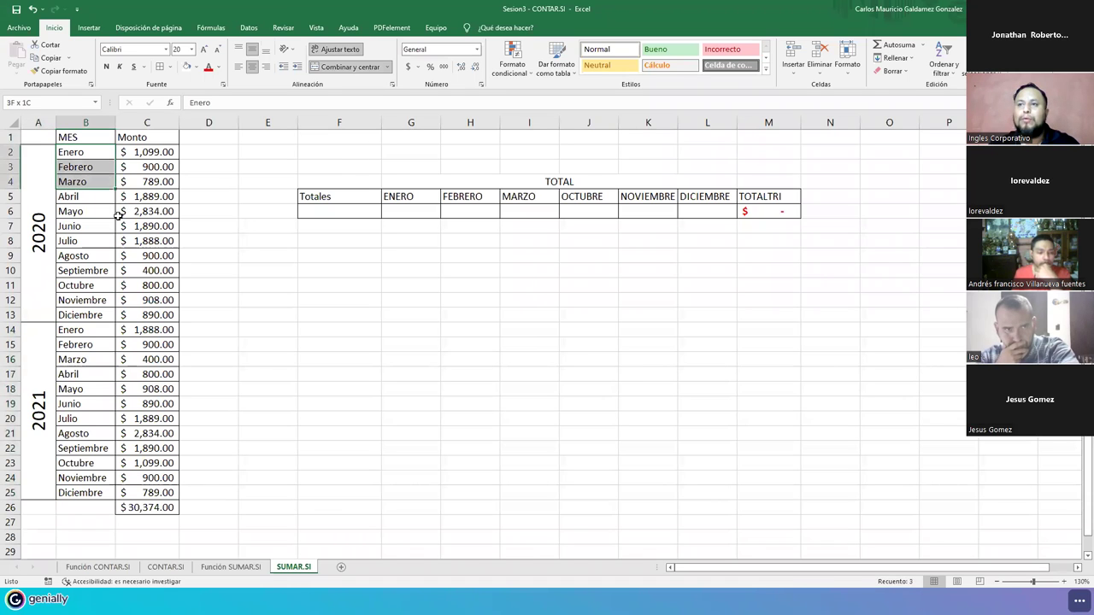
{"action": "left_click_drag", "start_coordinate": [118, 216], "coordinate": [128, 315]}
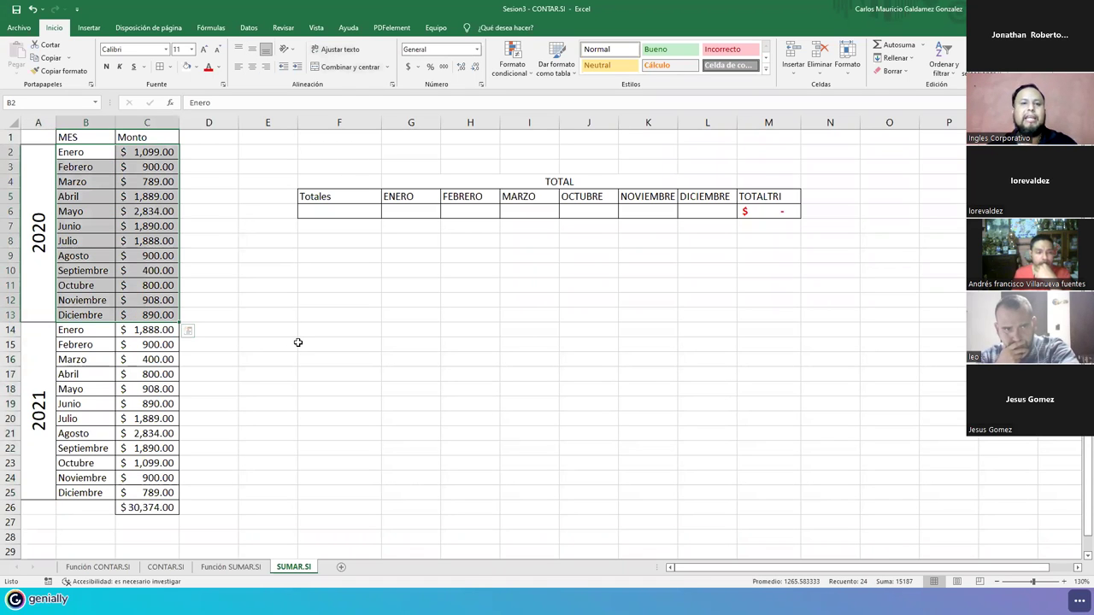
{"action": "left_click", "coordinate": [321, 210]}
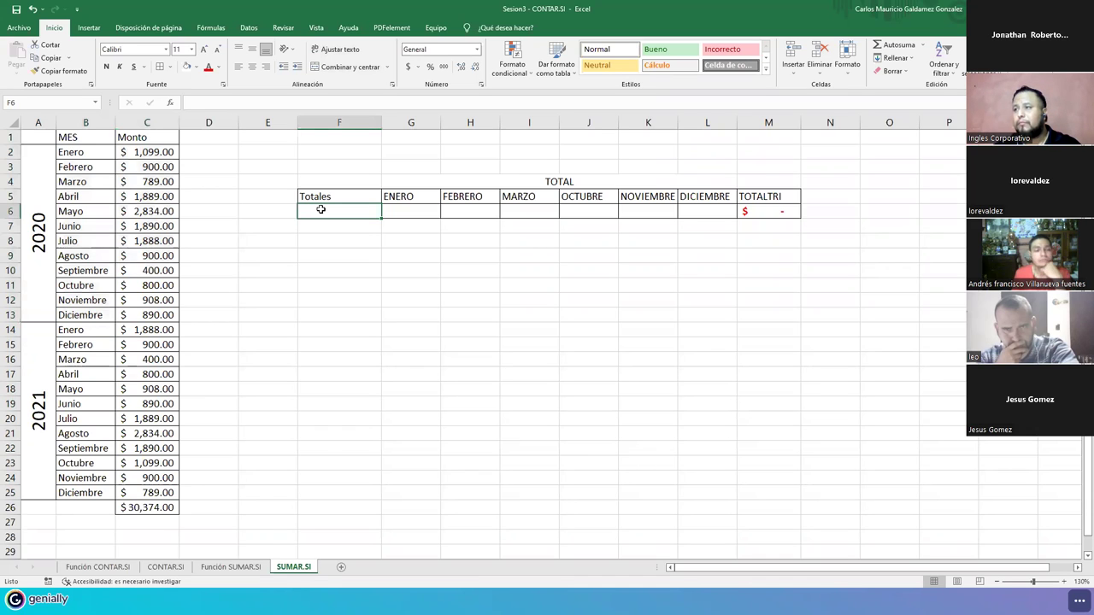
{"action": "left_click", "coordinate": [409, 203]}
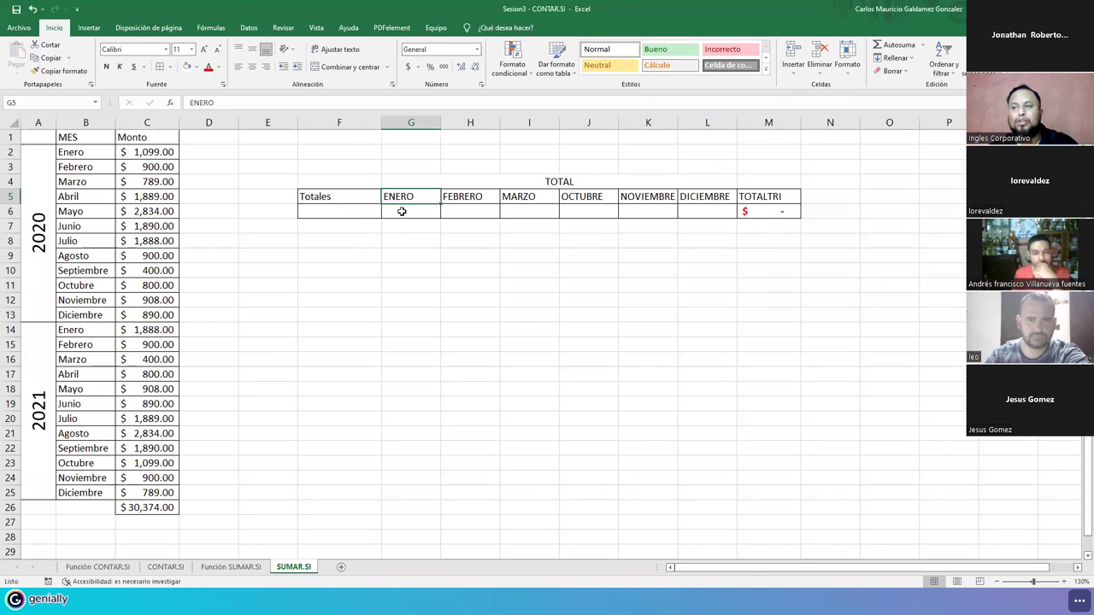
{"action": "left_click_drag", "start_coordinate": [407, 197], "coordinate": [710, 205]}
- Enter the row label "1° y 4° Trimestre" in cell F6 under Totales
{"action": "left_click", "coordinate": [319, 212]}
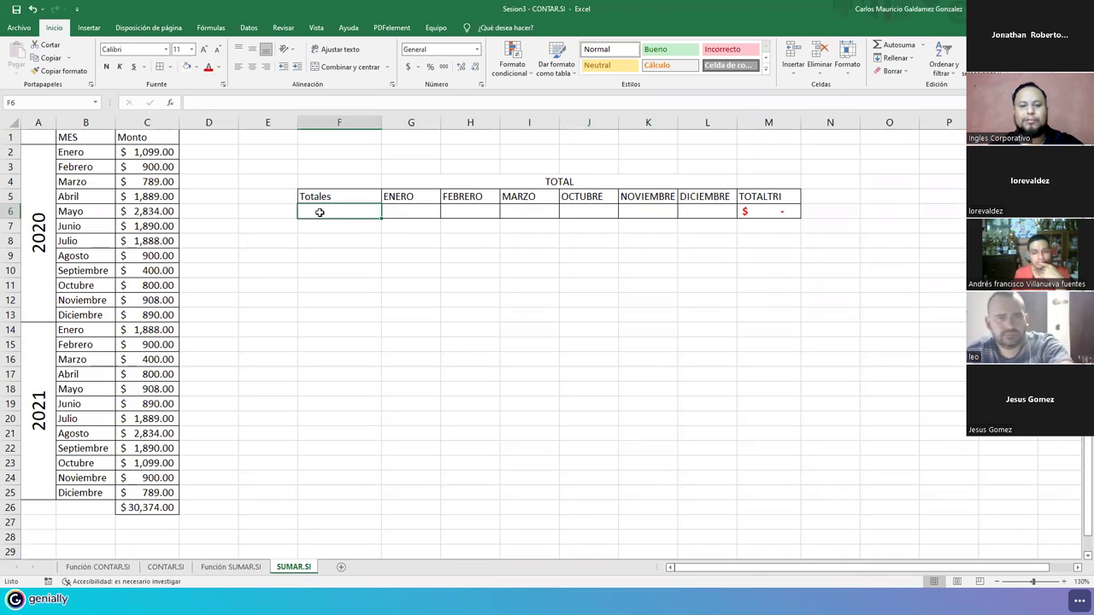
{"action": "type", "text": "1°"}
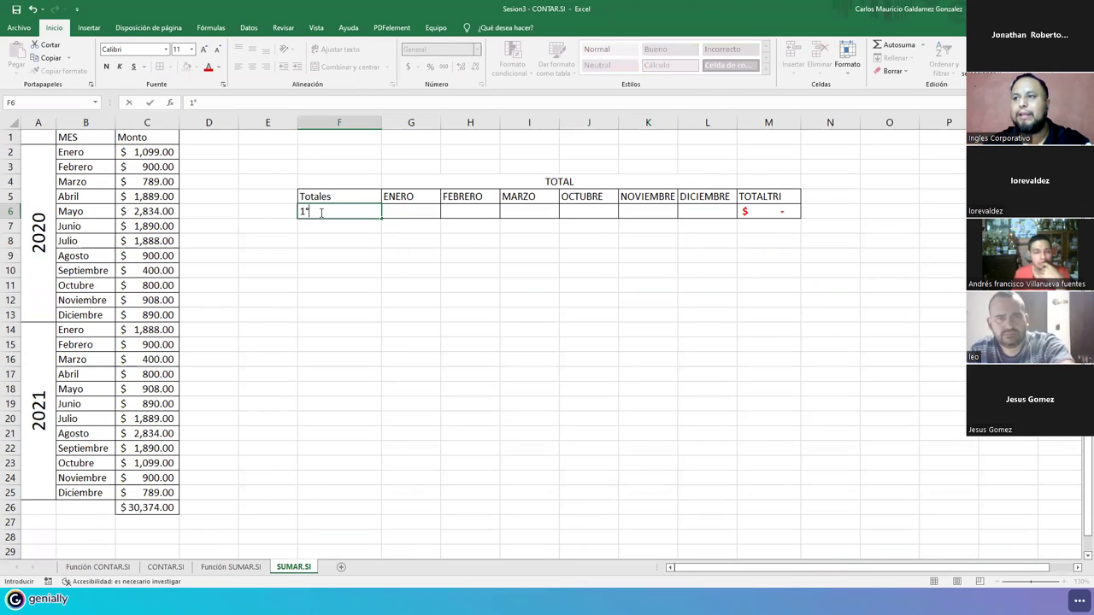
{"action": "type", "text": " y 4° Trimestre"}
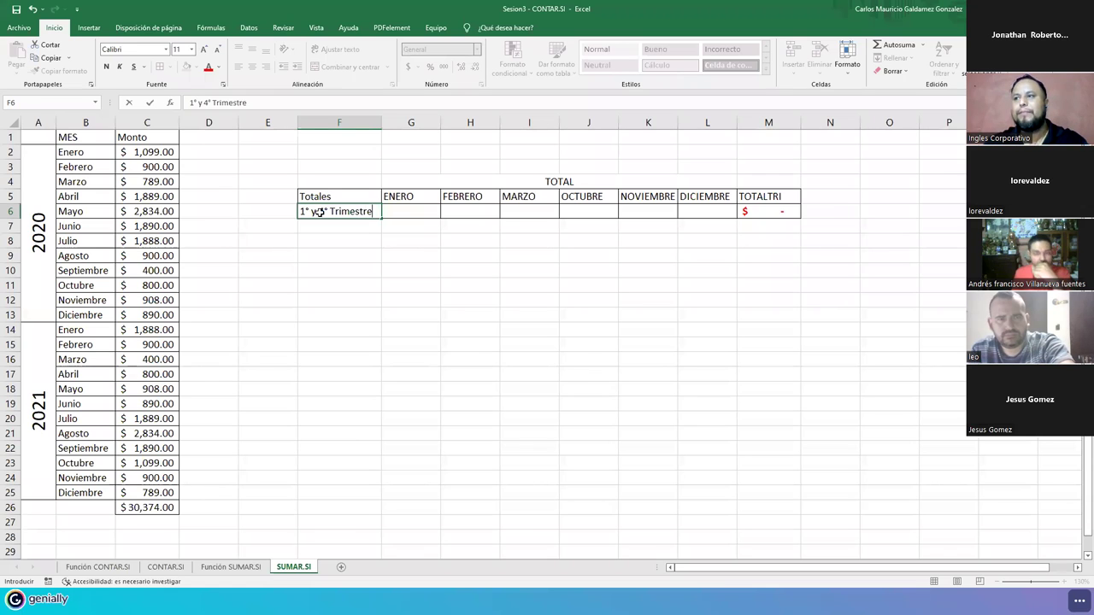
{"action": "key", "text": "Return"}
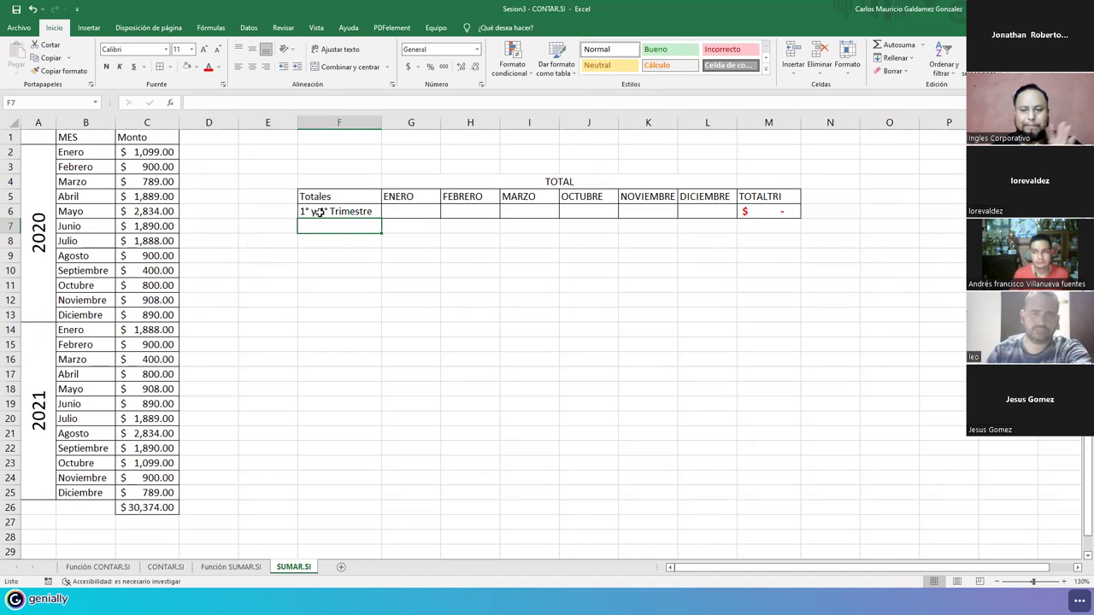
- Replace the uppercase first-quarter headings in G5:I5 with Enero, Febrero and Marzo
{"action": "key", "text": "Right"}
{"action": "key", "text": "Up"}
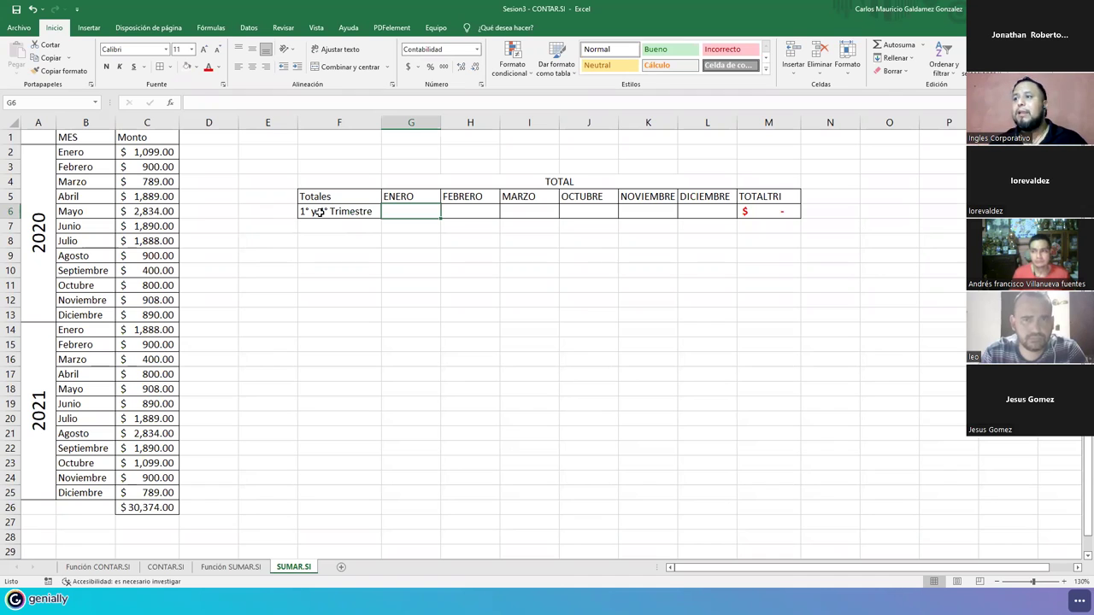
{"action": "left_click", "coordinate": [420, 194]}
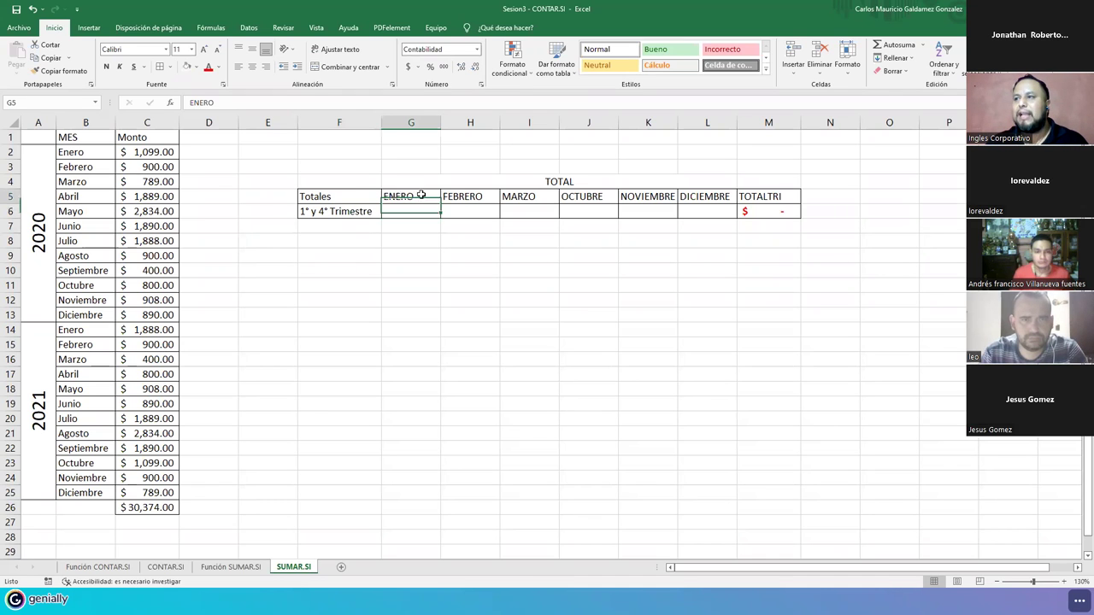
{"action": "left_click_drag", "start_coordinate": [420, 194], "coordinate": [515, 195]}
{"action": "left_click_drag", "start_coordinate": [407, 196], "coordinate": [542, 196]}
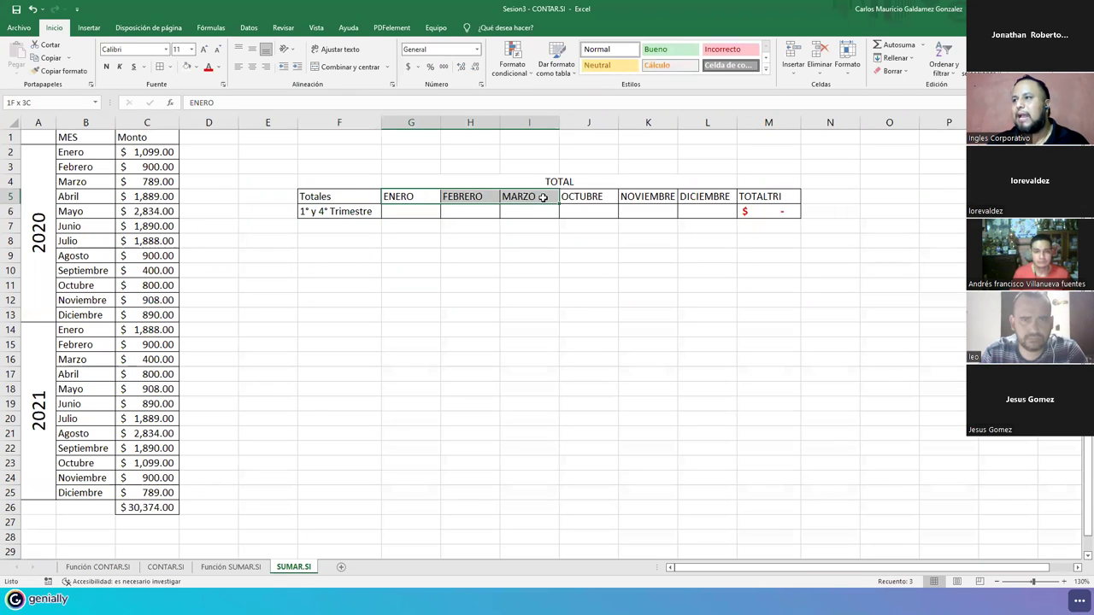
{"action": "left_click", "coordinate": [408, 197]}
{"action": "type", "text": "Ener"}
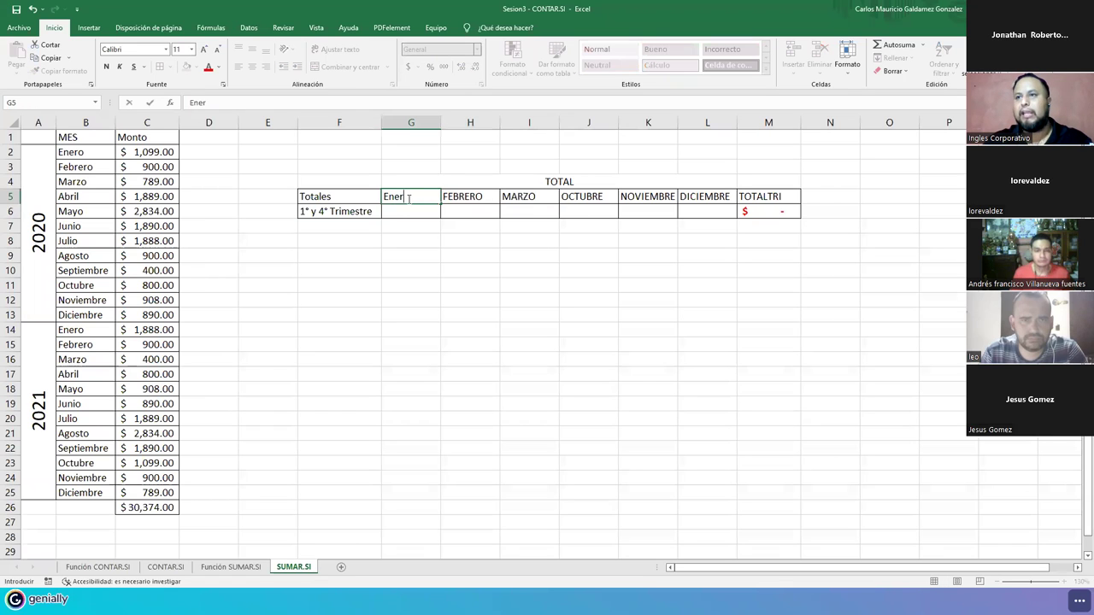
{"action": "type", "text": "o Febrero"}
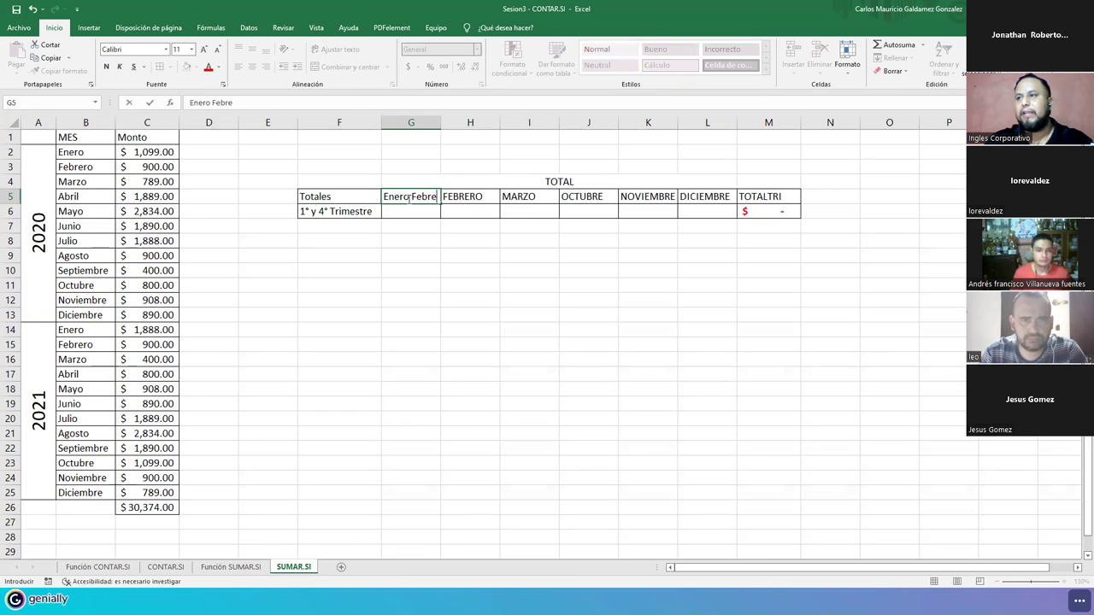
{"action": "key", "text": "BackSpace"}
{"action": "key", "text": "BackSpace"}
{"action": "key", "text": "BackSpace"}
{"action": "key", "text": "BackSpace"}
{"action": "key", "text": "BackSpace"}
{"action": "key", "text": "BackSpace"}
{"action": "key", "text": "BackSpace"}
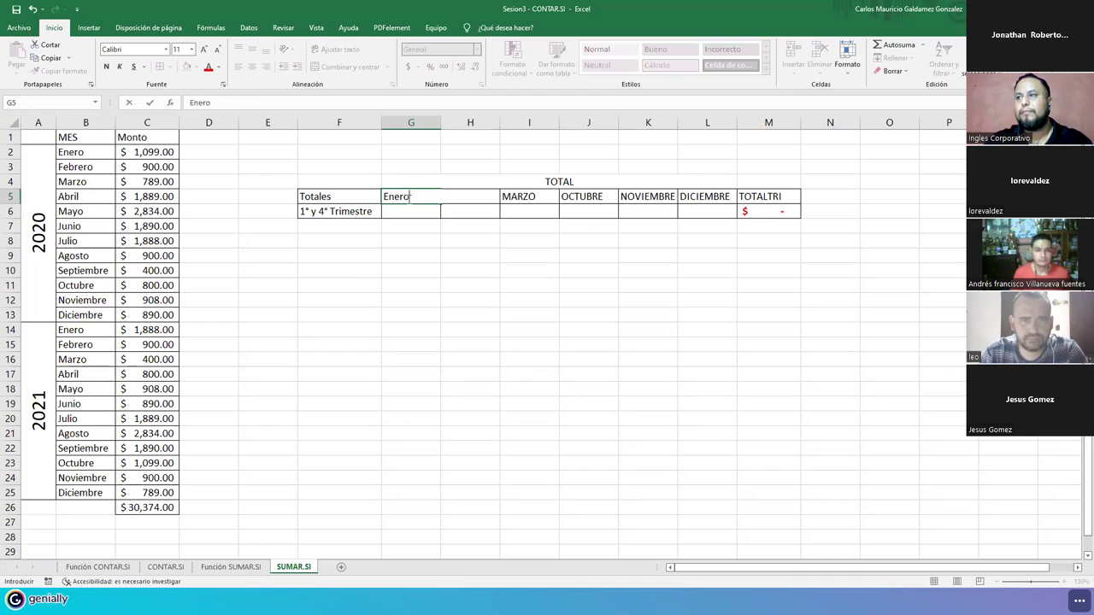
{"action": "type", "text": "o"}
{"action": "key", "text": "Tab"}
{"action": "type", "text": "Febrero"}
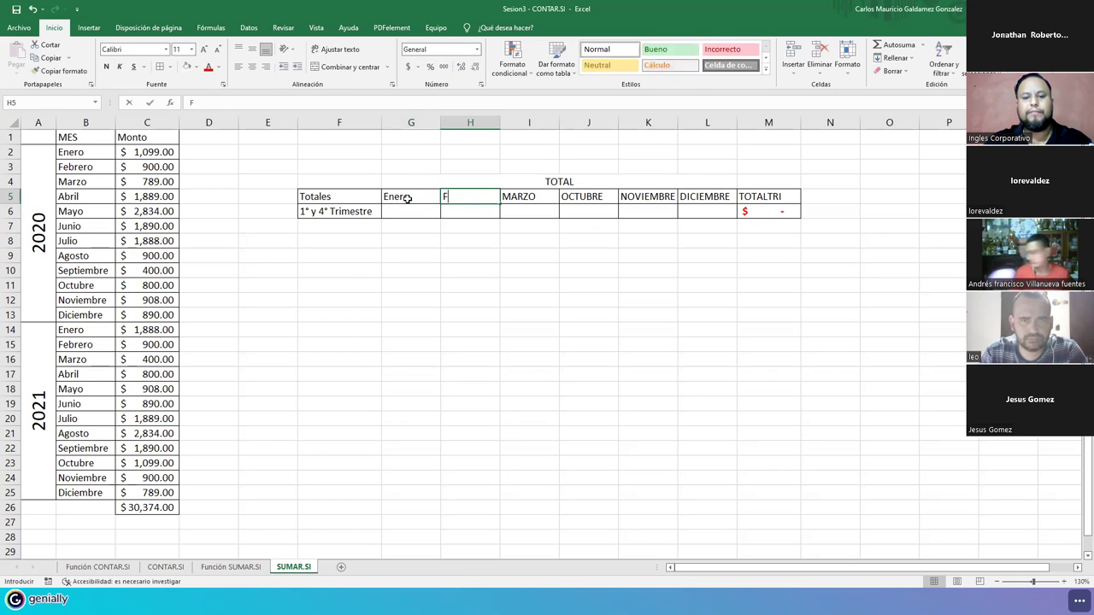
{"action": "key", "text": "Tab"}
{"action": "type", "text": "Marzo"}
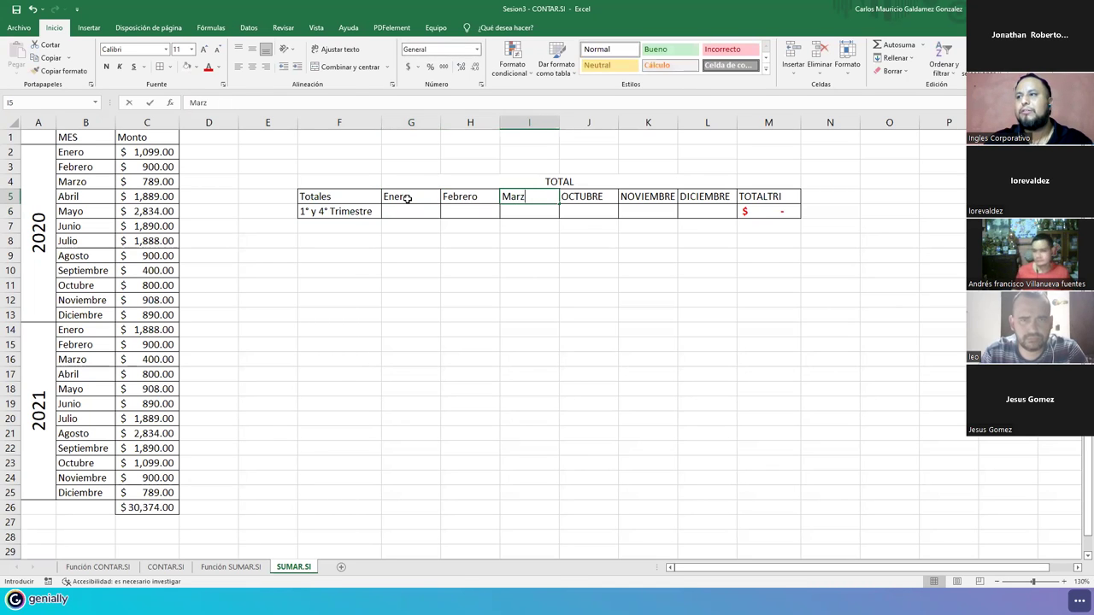
{"action": "key", "text": "Tab"}
- Replace the uppercase fourth-quarter headings in J5:L5 with Octubre, Noviembre and Diciembre
{"action": "type", "text": "Octubre"}
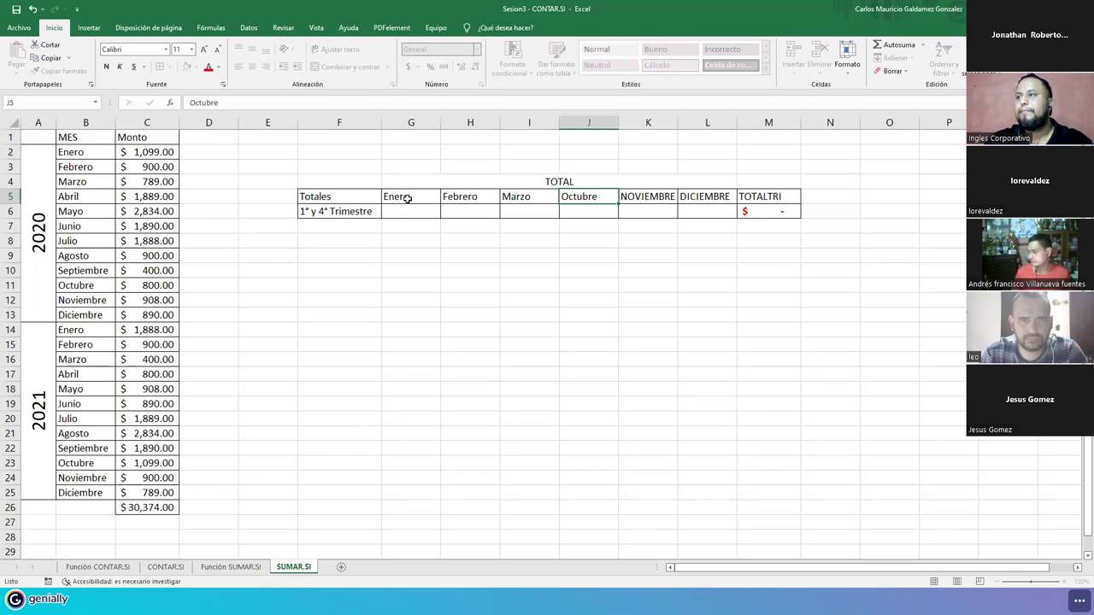
{"action": "key", "text": "Tab"}
{"action": "type", "text": "Noviembre"}
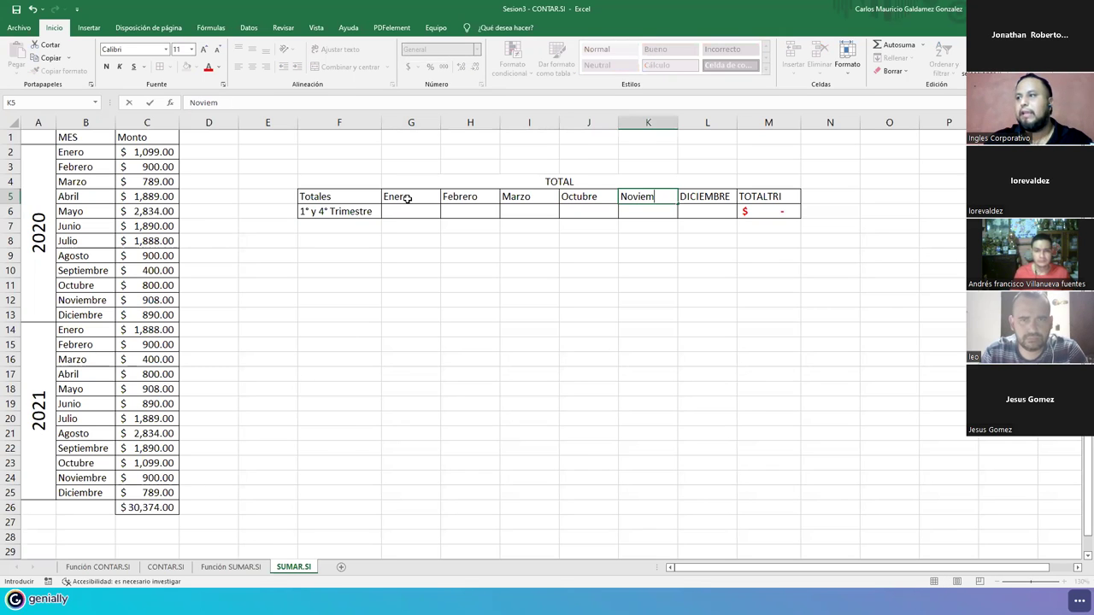
{"action": "key", "text": "Tab"}
{"action": "type", "text": "Diciembre"}
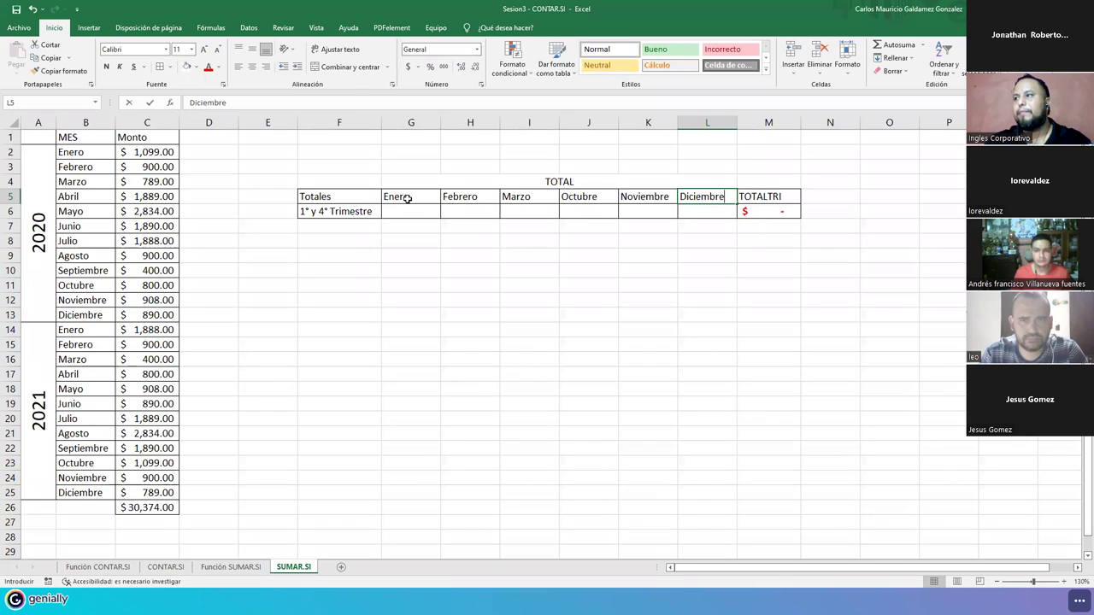
{"action": "key", "text": "Return"}
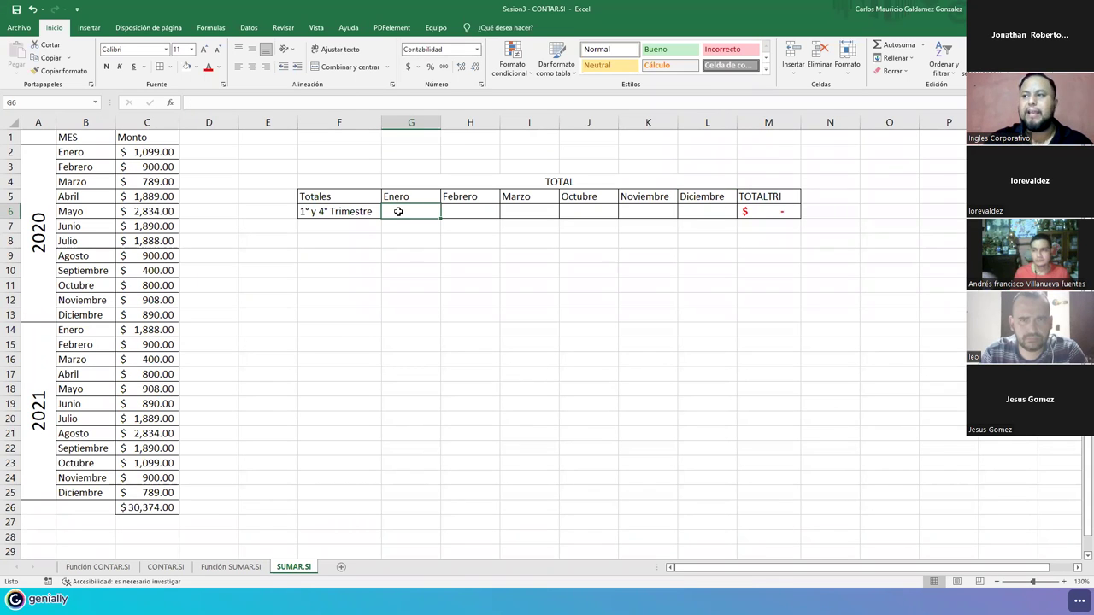
- Total the Enero amounts in G6 with =SUMAR.SI(B2:C25;G5;C2:C25), and reopen the formula for editing
{"action": "type", "text": "="}
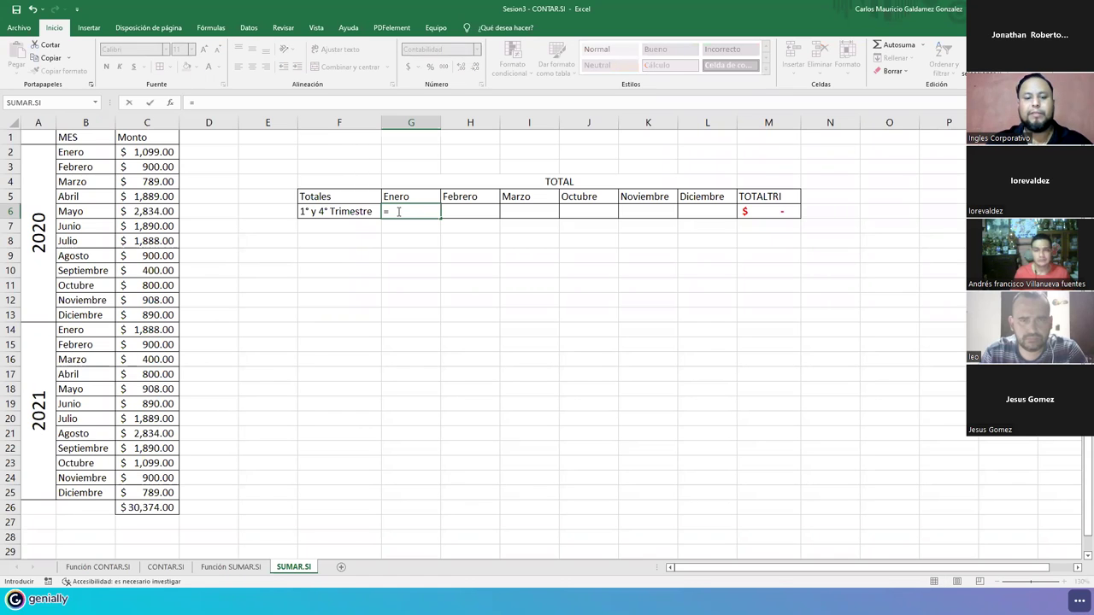
{"action": "type", "text": "sumar.si"}
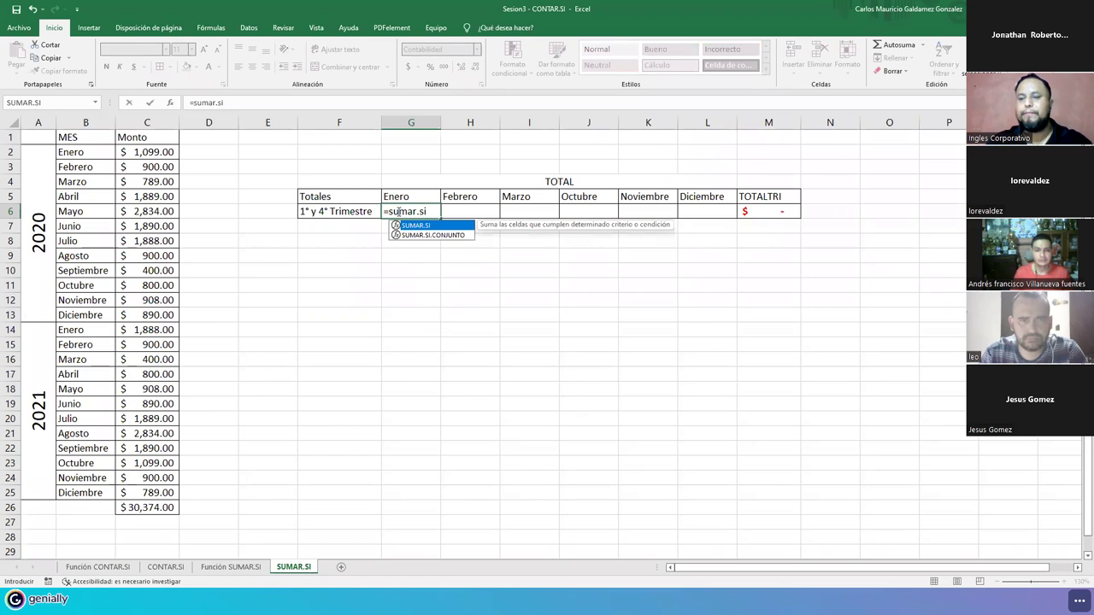
{"action": "type", "text": "("}
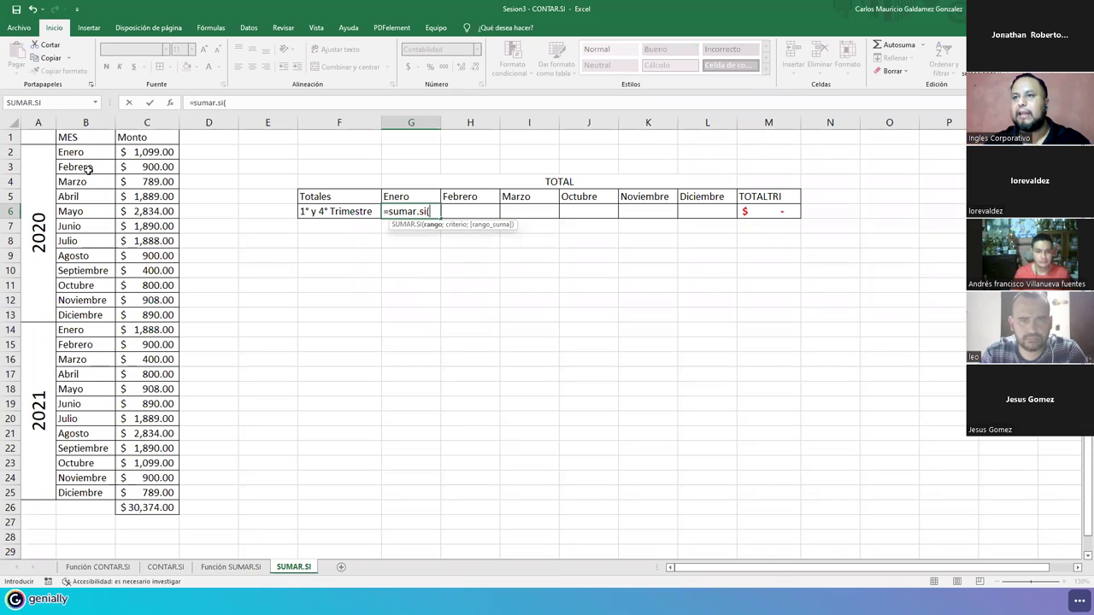
{"action": "left_click_drag", "start_coordinate": [81, 147], "coordinate": [155, 489]}
{"action": "type", "text": ";"}
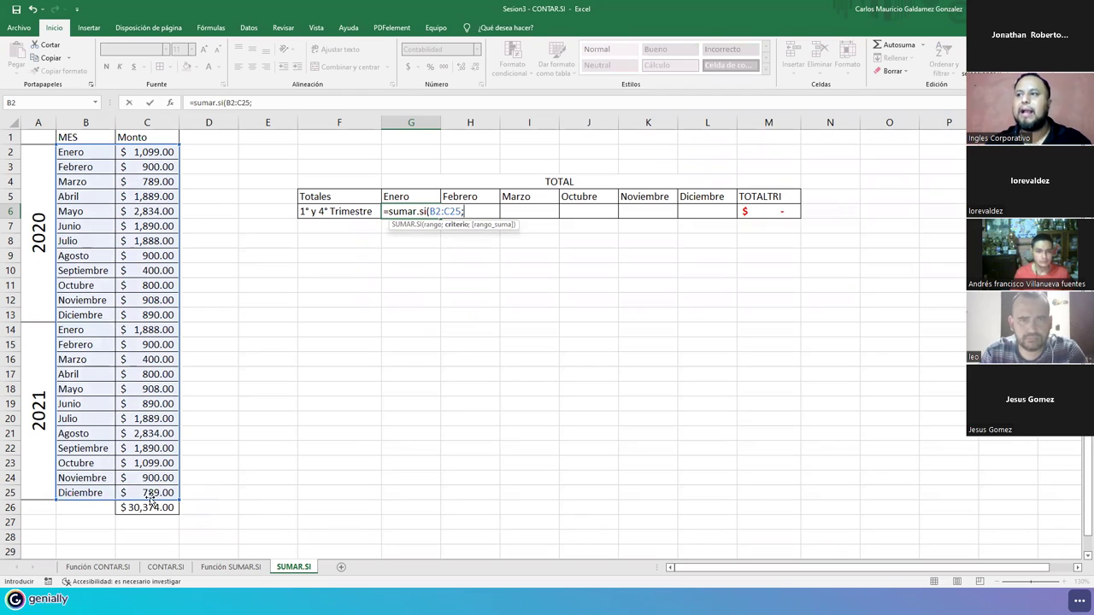
{"action": "left_click", "coordinate": [395, 198]}
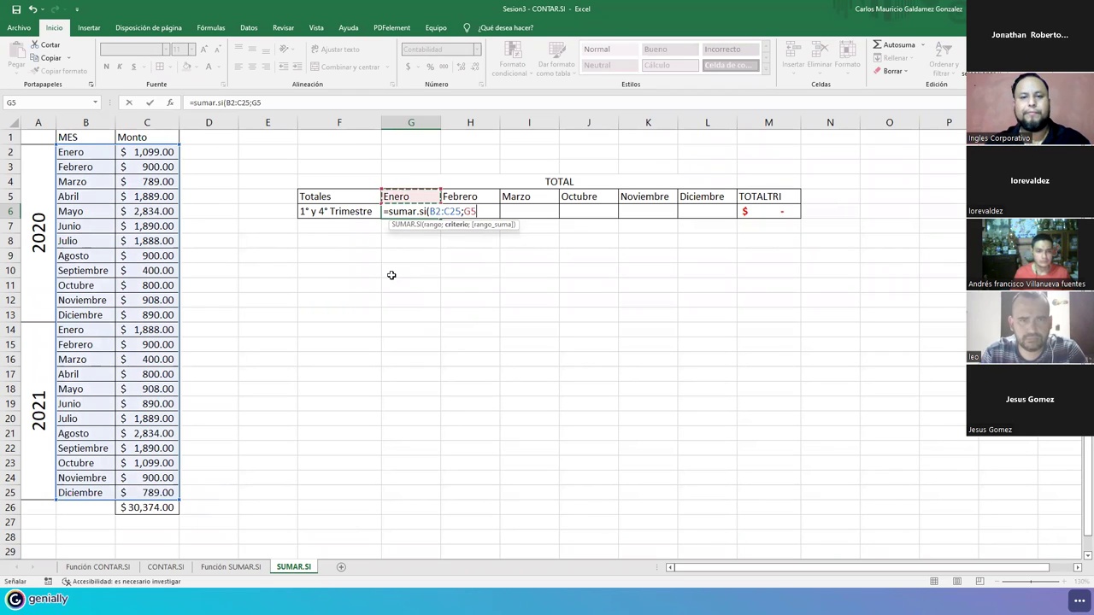
{"action": "type", "text": ";"}
{"action": "left_click_drag", "start_coordinate": [132, 151], "coordinate": [148, 493]}
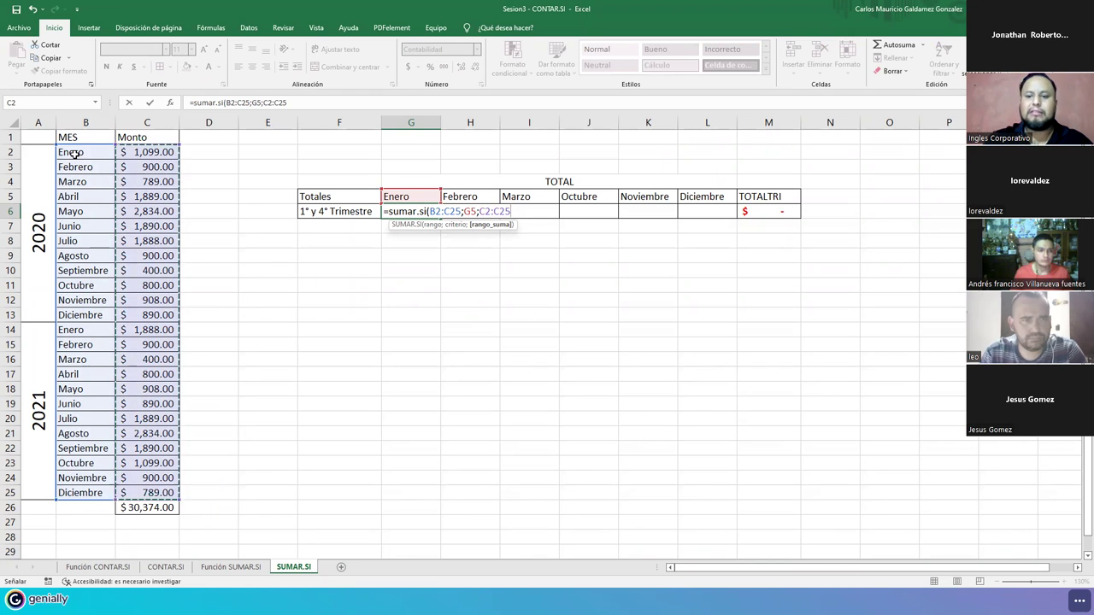
{"action": "type", "text": ")"}
{"action": "key", "text": "Return"}
{"action": "key", "text": "Up"}
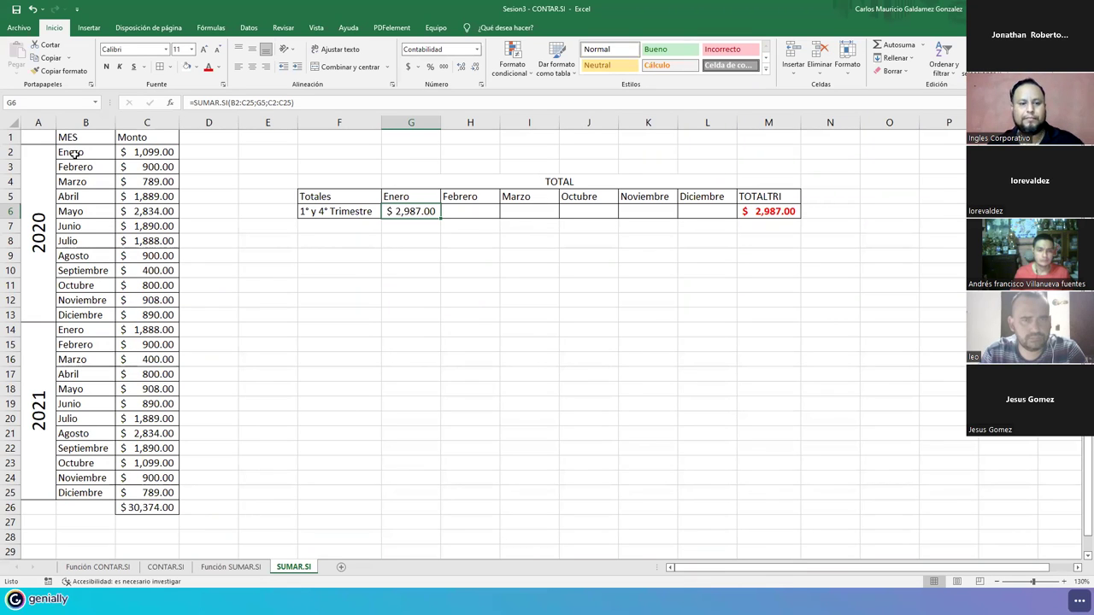
{"action": "key", "text": "F2"}
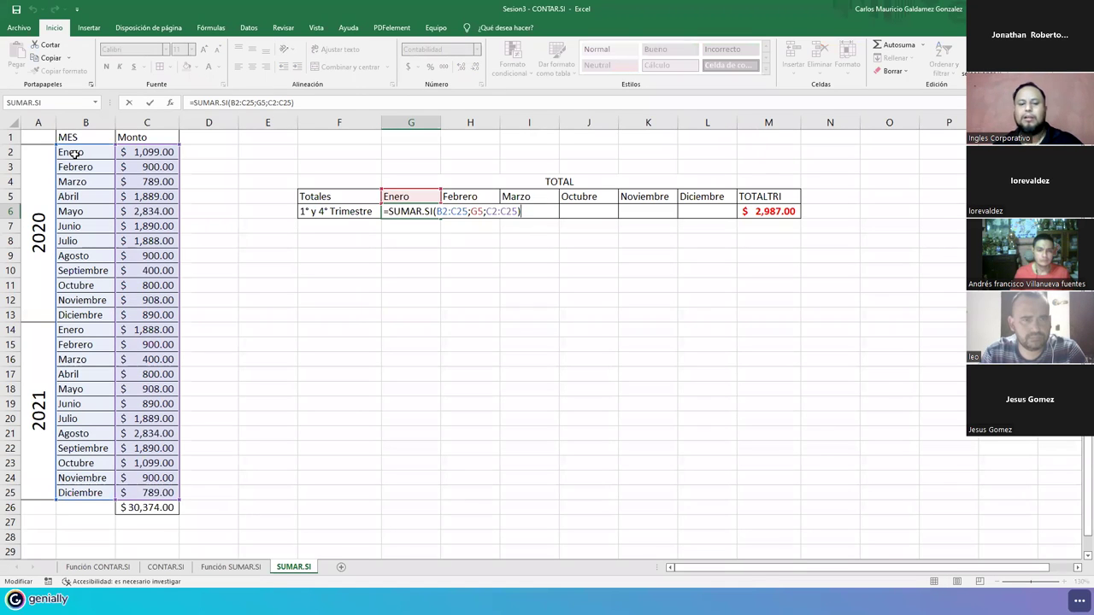
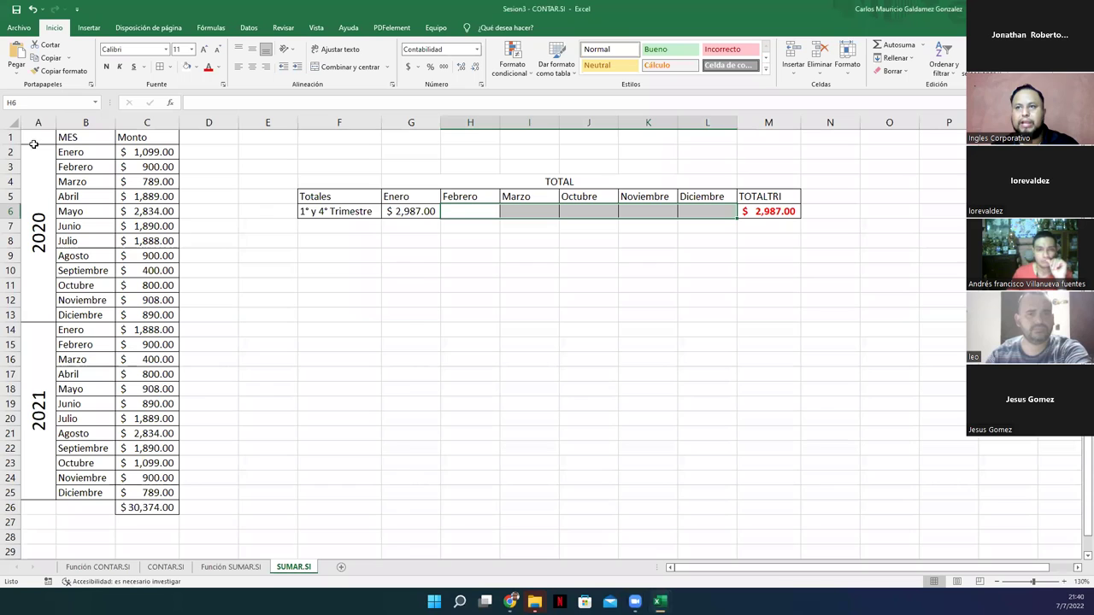
- Review the ranges in G6's SUMAR.SI formula against the month column and the 2020 and 2021 year labels
{"action": "left_click", "coordinate": [34, 123]}
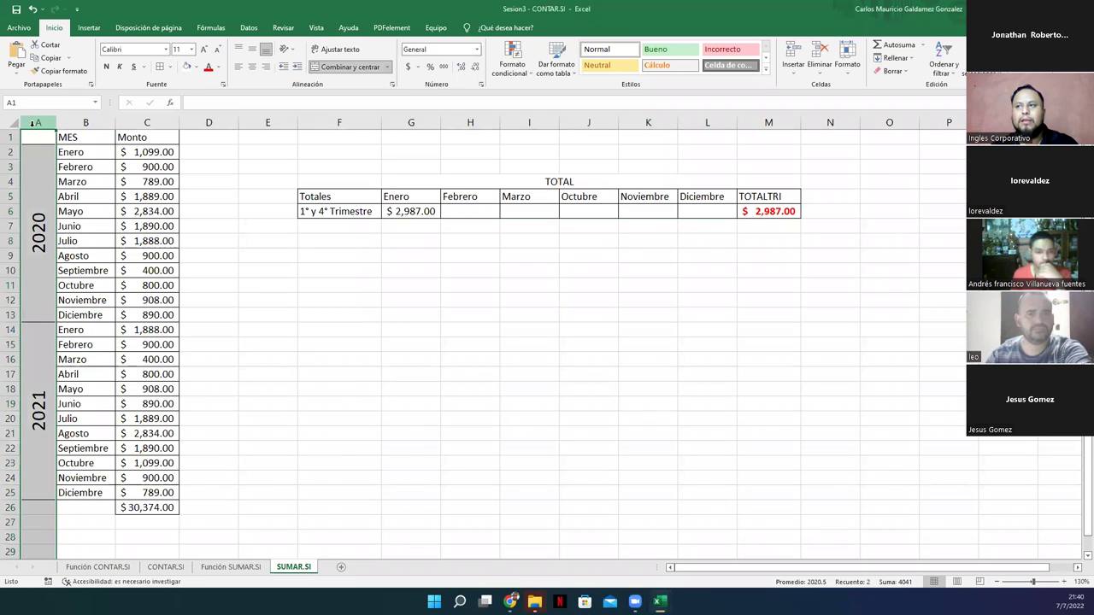
{"action": "left_click", "coordinate": [400, 209]}
{"action": "left_click", "coordinate": [236, 102]}
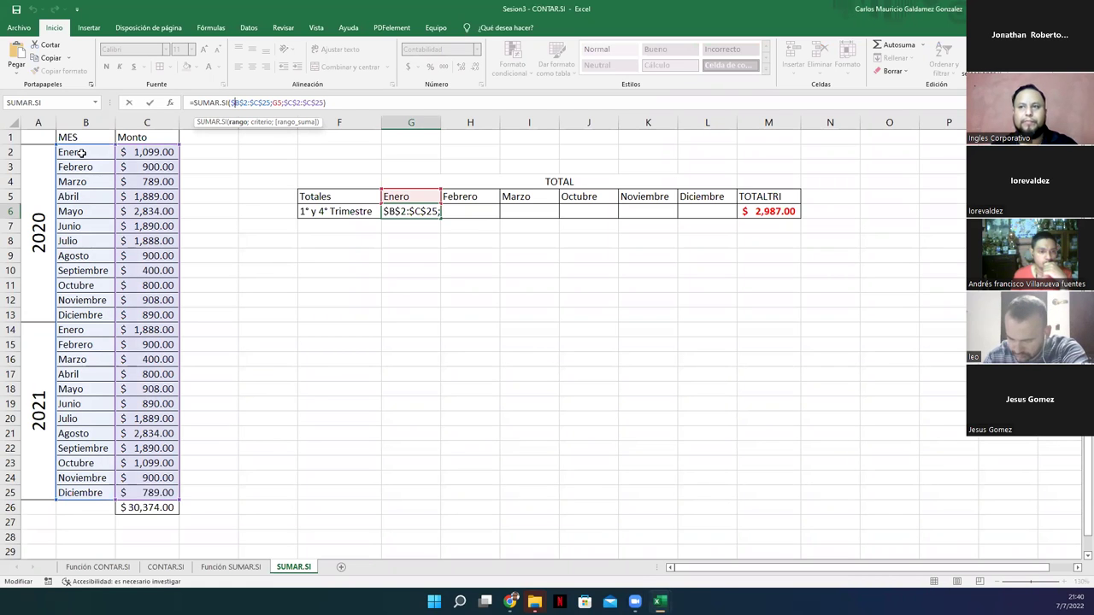
{"action": "left_click", "coordinate": [77, 269]}
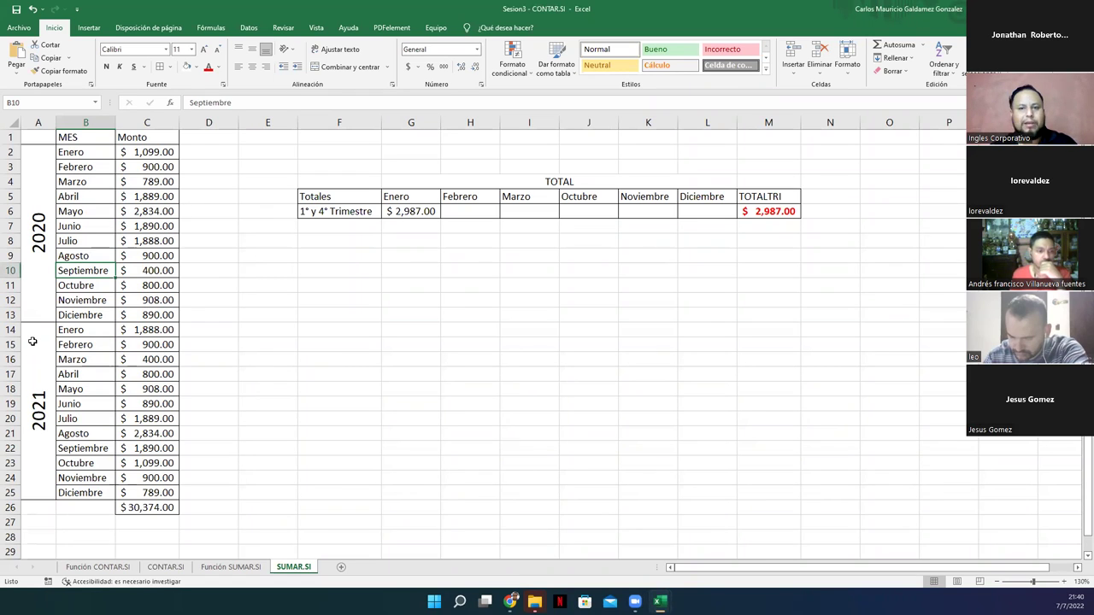
{"action": "left_click_drag", "start_coordinate": [46, 158], "coordinate": [47, 403]}
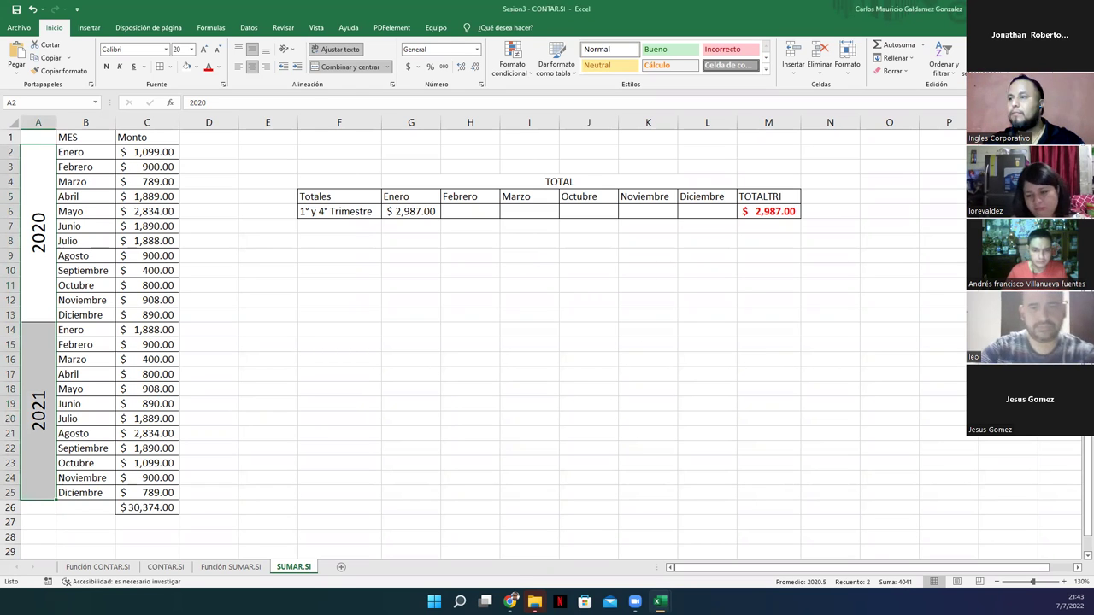
- Undo the clearing of the Febrero to Diciembre totals in H6:L6
{"action": "left_click", "coordinate": [775, 349]}
{"action": "key", "text": "ctrl+z"}
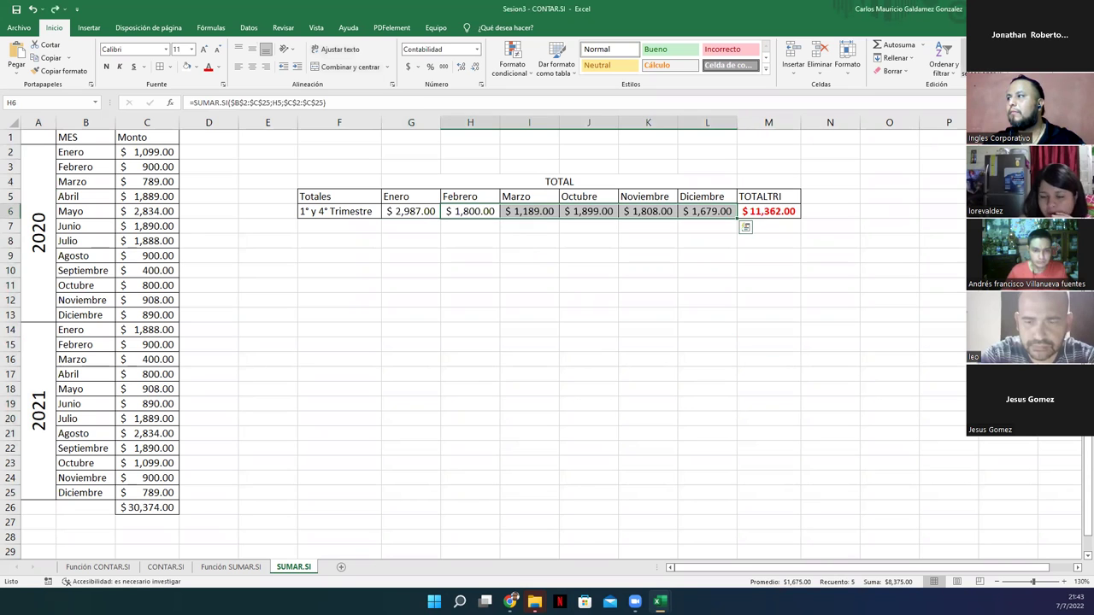
- View the Genially presentation's exercise slides through to the "Fin de la practica" slide
{"action": "key", "text": "Right"}
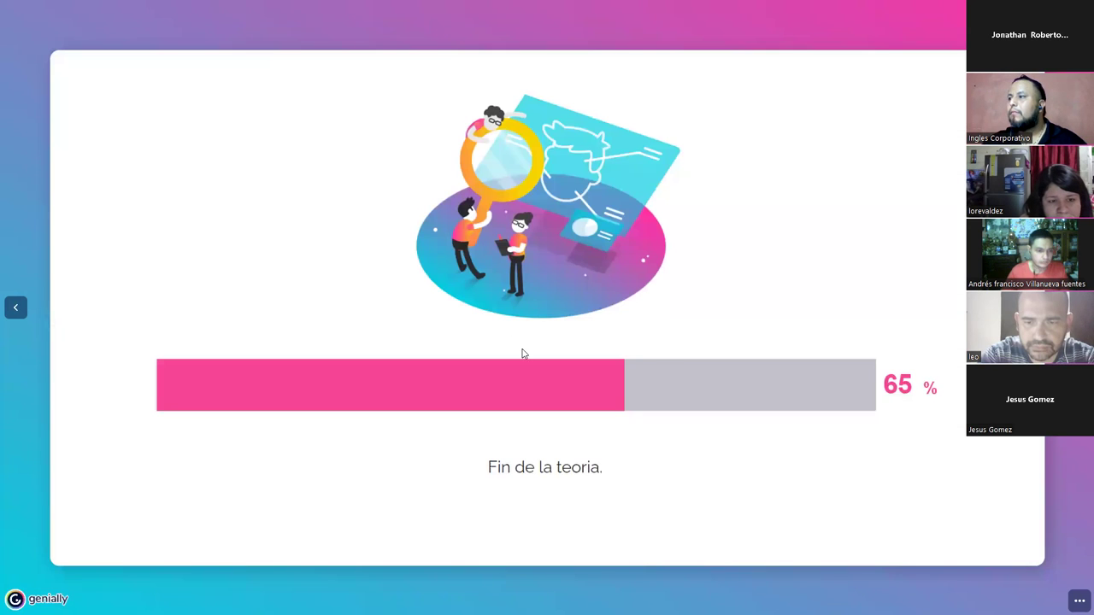
{"action": "key", "text": "Right"}
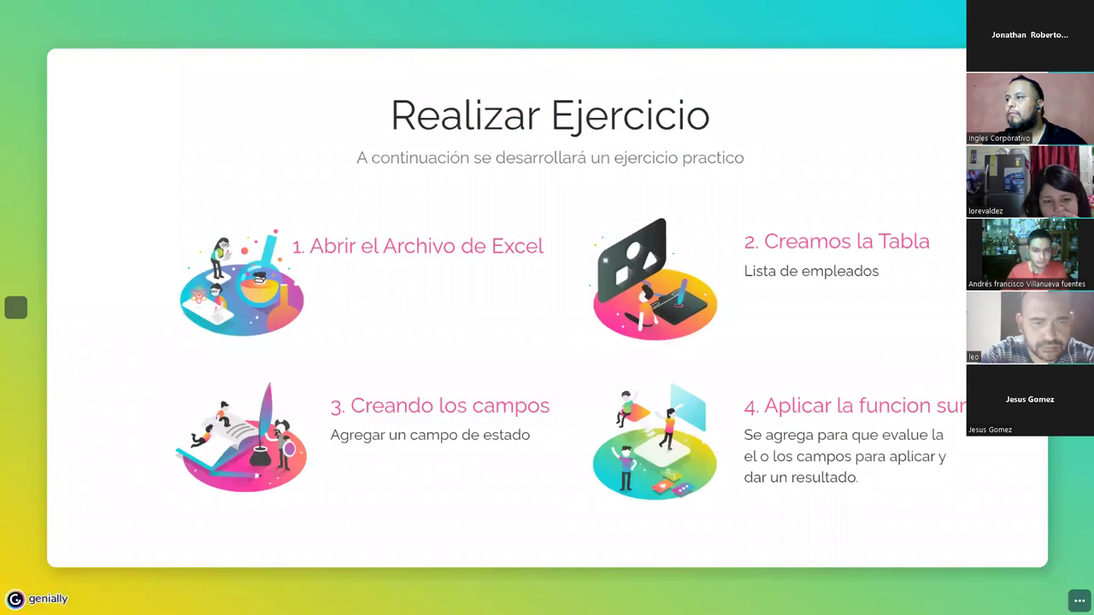
{"action": "key", "text": "Right"}
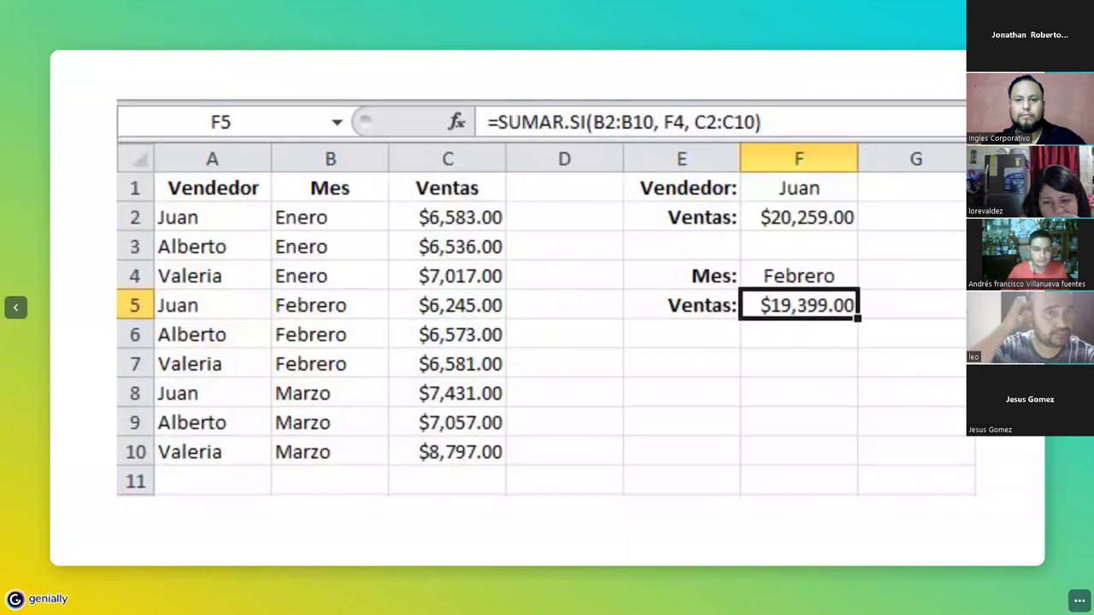
{"action": "key", "text": "Right"}
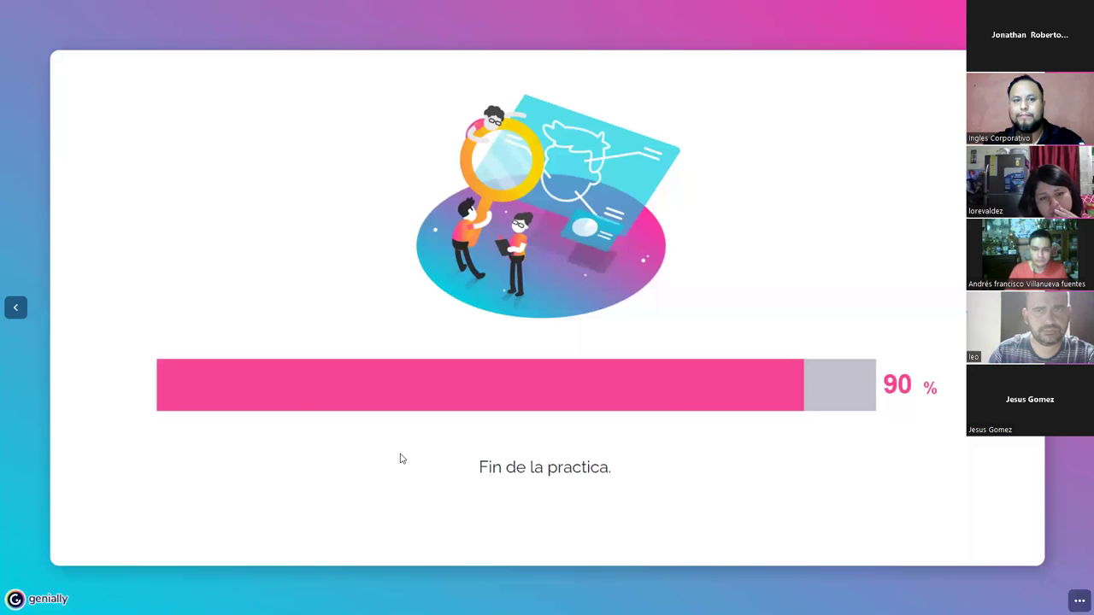
- Switch back to Excel and review the Función SUMAR.SI examples and the monthly totals in G6:L6 of SUMAR.SI
{"action": "key", "text": "alt+Tab"}
{"action": "left_click", "coordinate": [246, 568]}
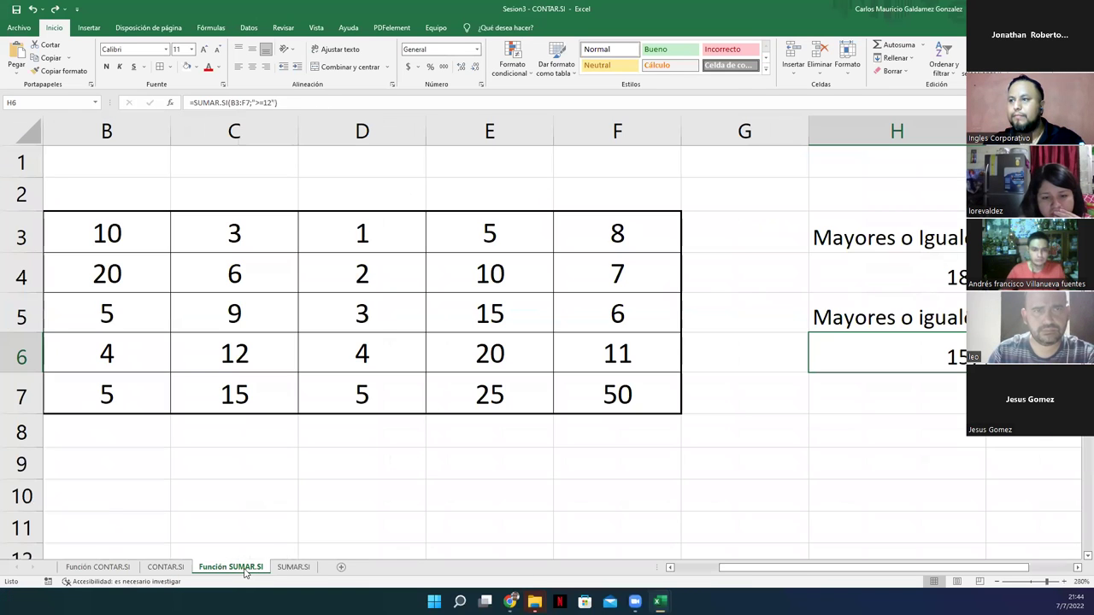
{"action": "scroll", "coordinate": [400, 366], "scroll_direction": "down", "scroll_amount": 4}
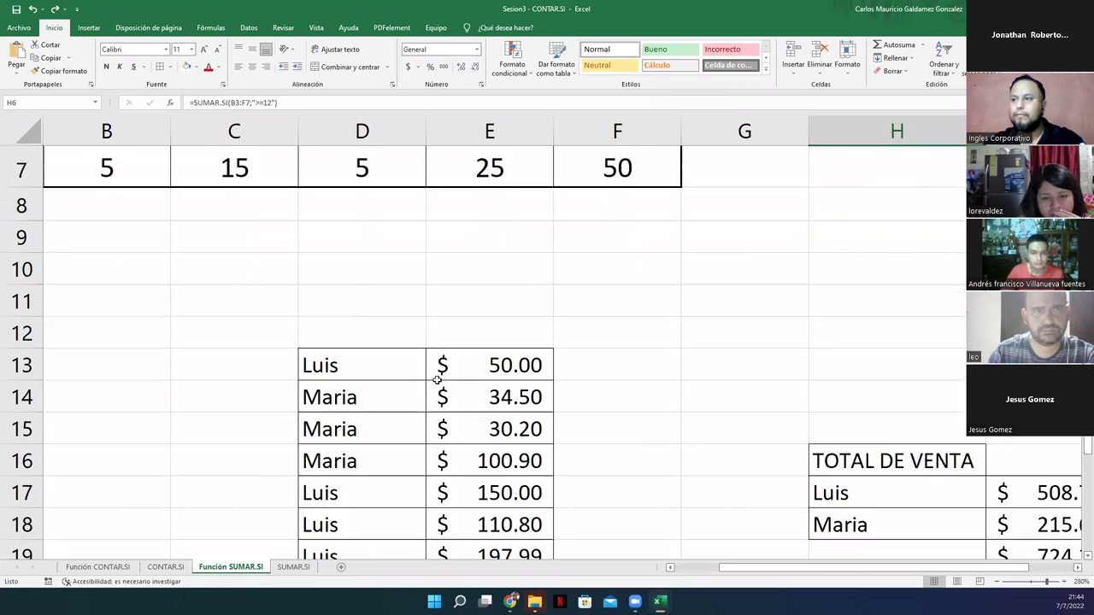
{"action": "scroll", "coordinate": [438, 381], "scroll_direction": "up", "scroll_amount": 4}
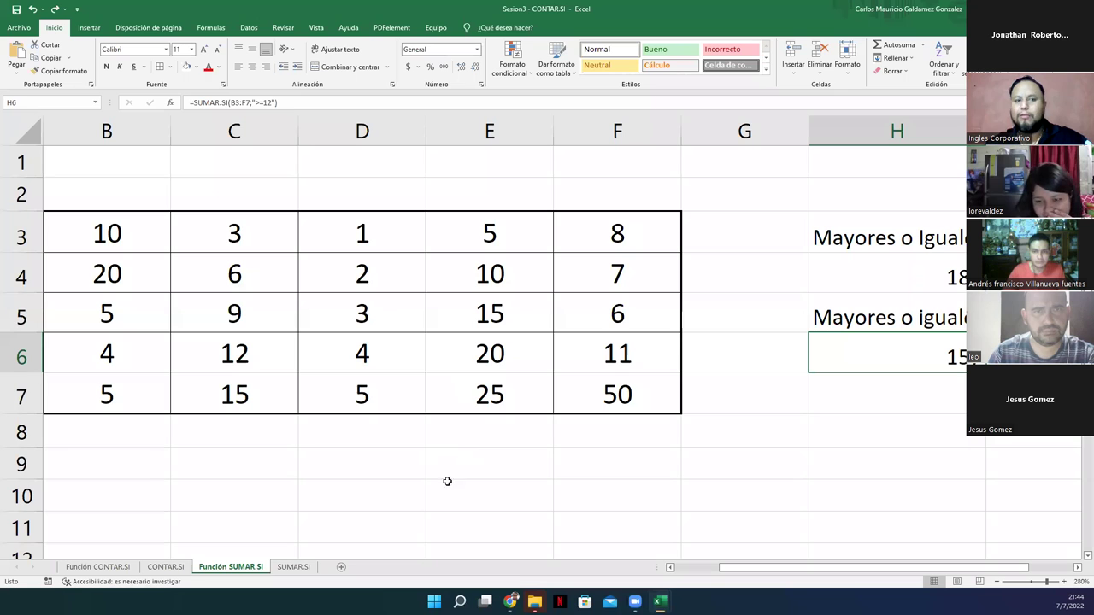
{"action": "left_click", "coordinate": [293, 567]}
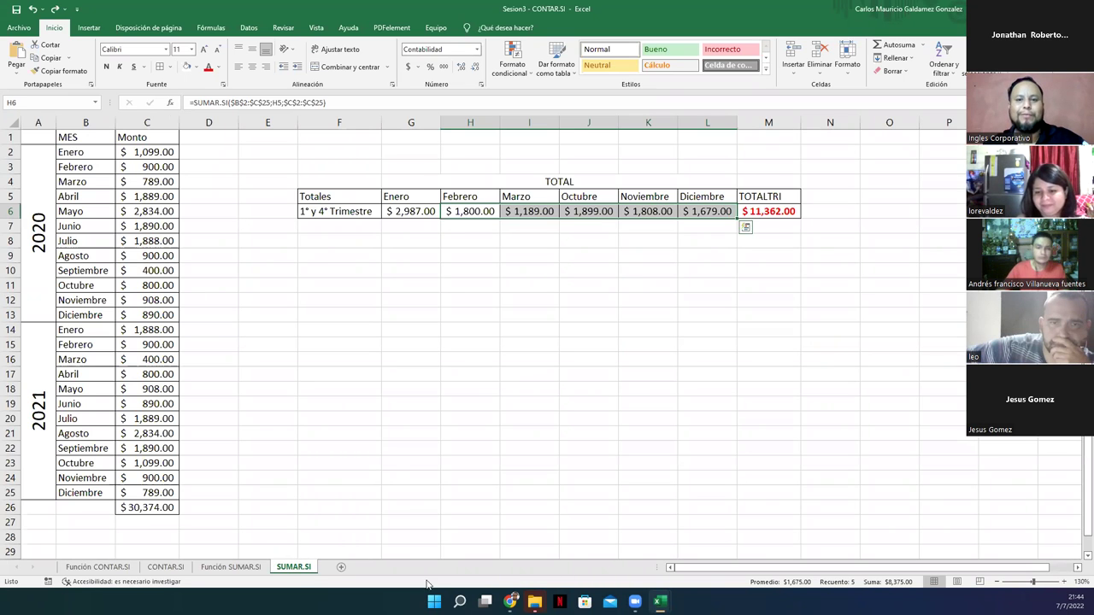
{"action": "left_click", "coordinate": [398, 210]}
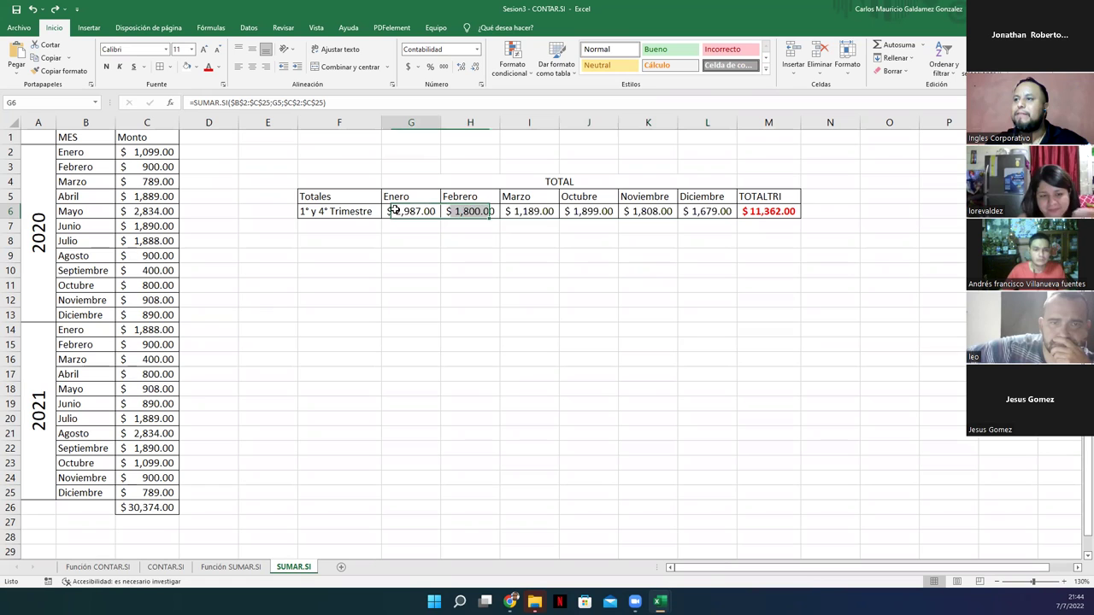
{"action": "left_click_drag", "start_coordinate": [419, 211], "coordinate": [716, 211]}
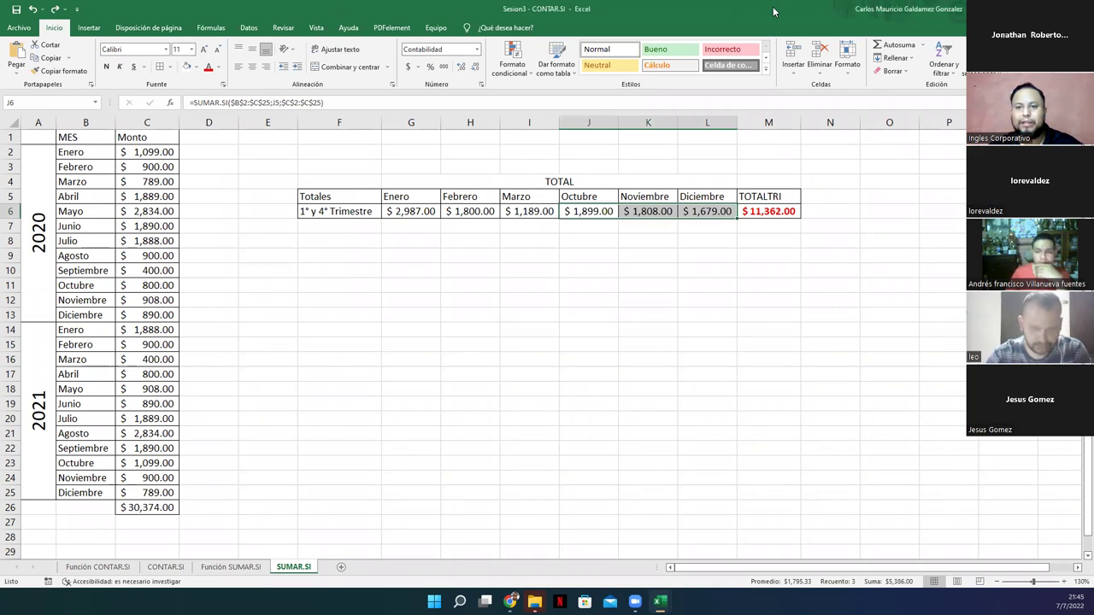
- Shrink the workbook window to a quarter of the screen and move it aside to uncover the presentation
{"action": "key", "text": "super+Left"}
{"action": "key", "text": "super+Up"}
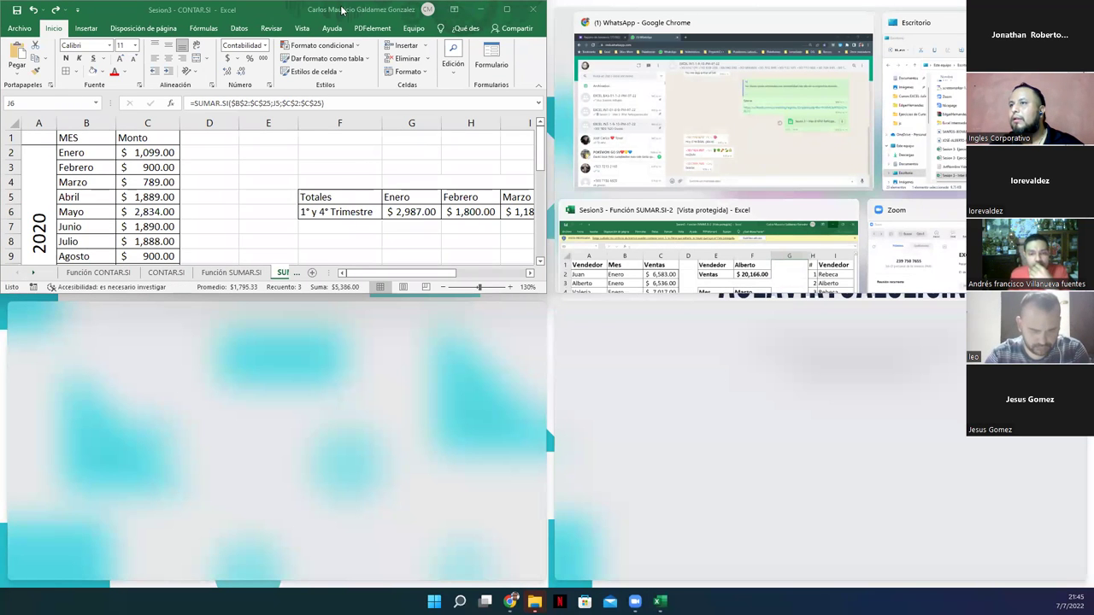
{"action": "key", "text": "Escape"}
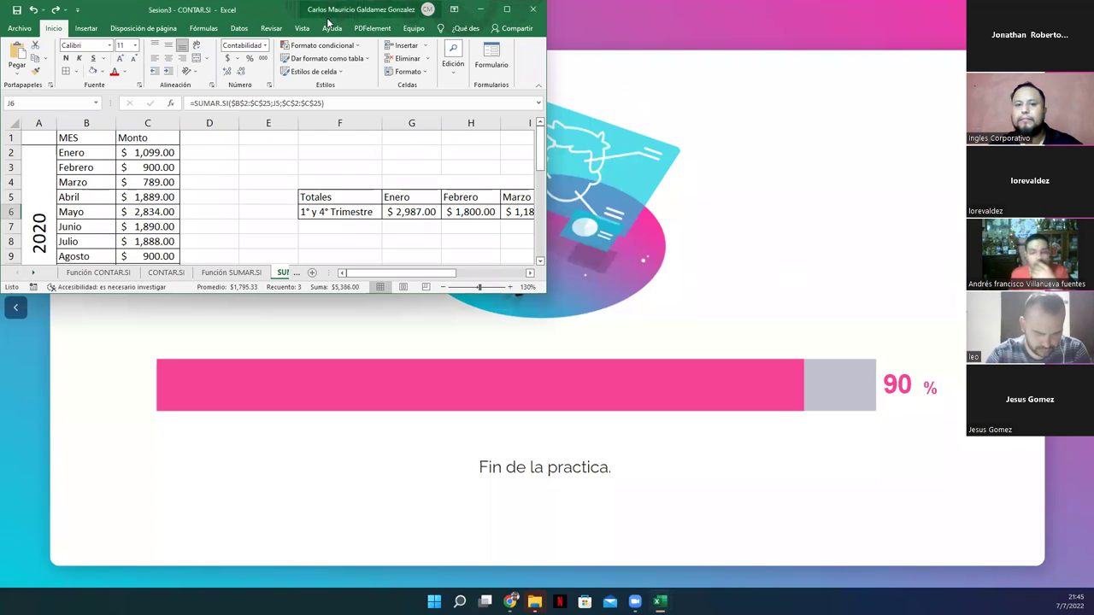
{"action": "left_click_drag", "start_coordinate": [327, 17], "coordinate": [0, 23]}
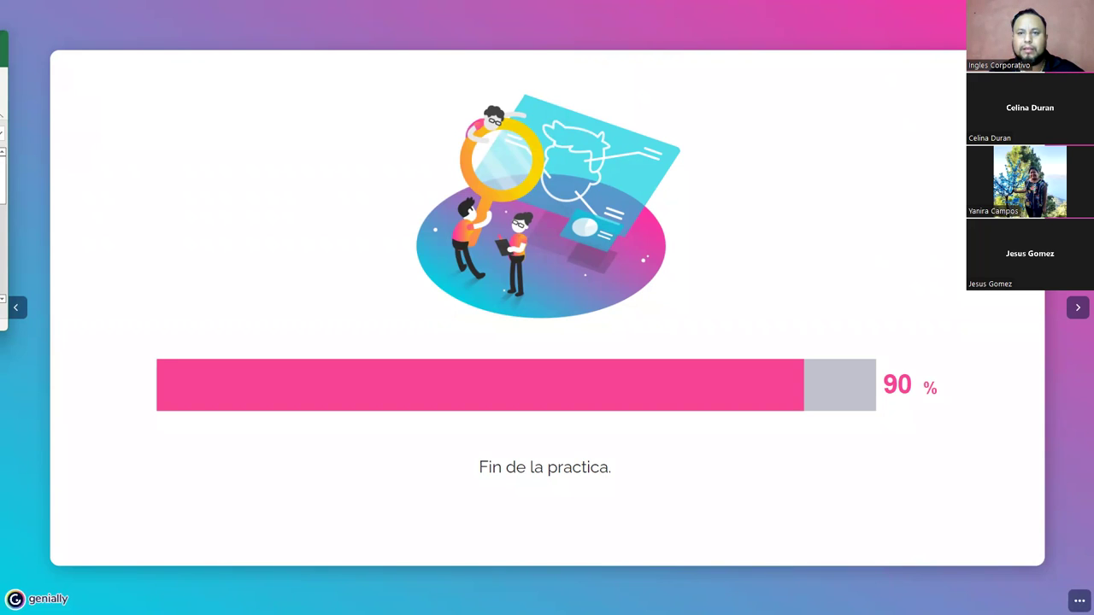
- Switch to the Función CONTAR.SI sheet in Excel and examine its coloured number blocks and counting questions
{"action": "key", "text": "alt+Tab"}
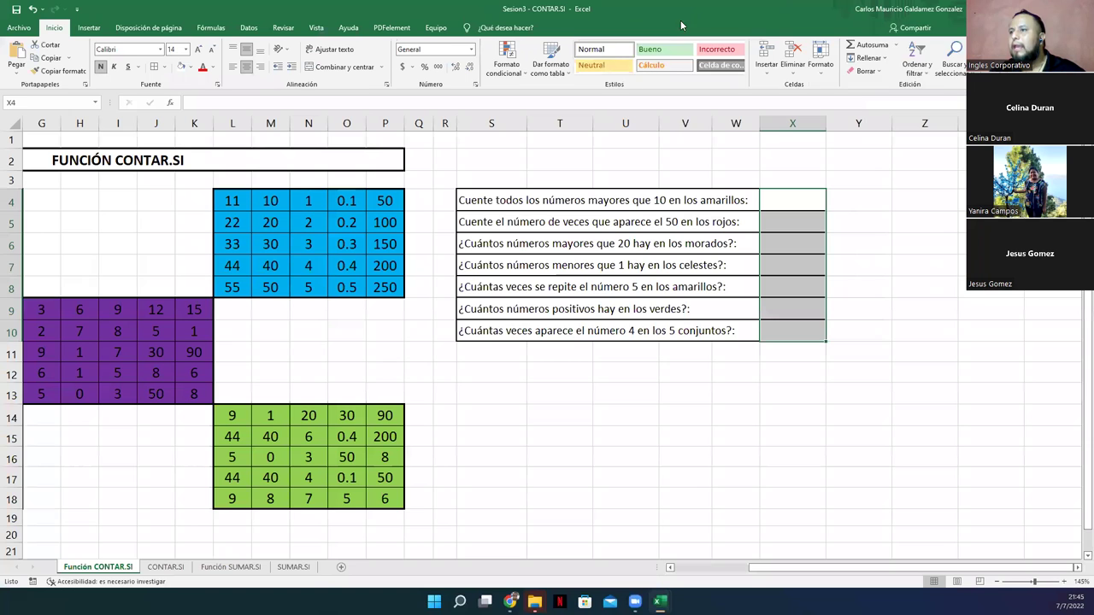
{"action": "left_click", "coordinate": [695, 570]}
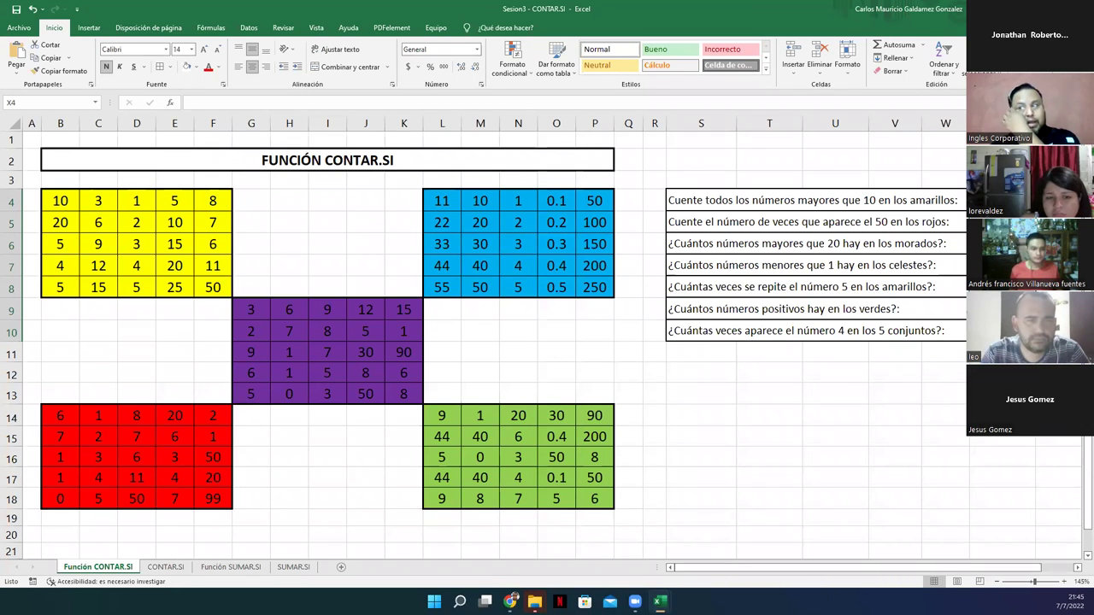
{"action": "left_click", "coordinate": [488, 399]}
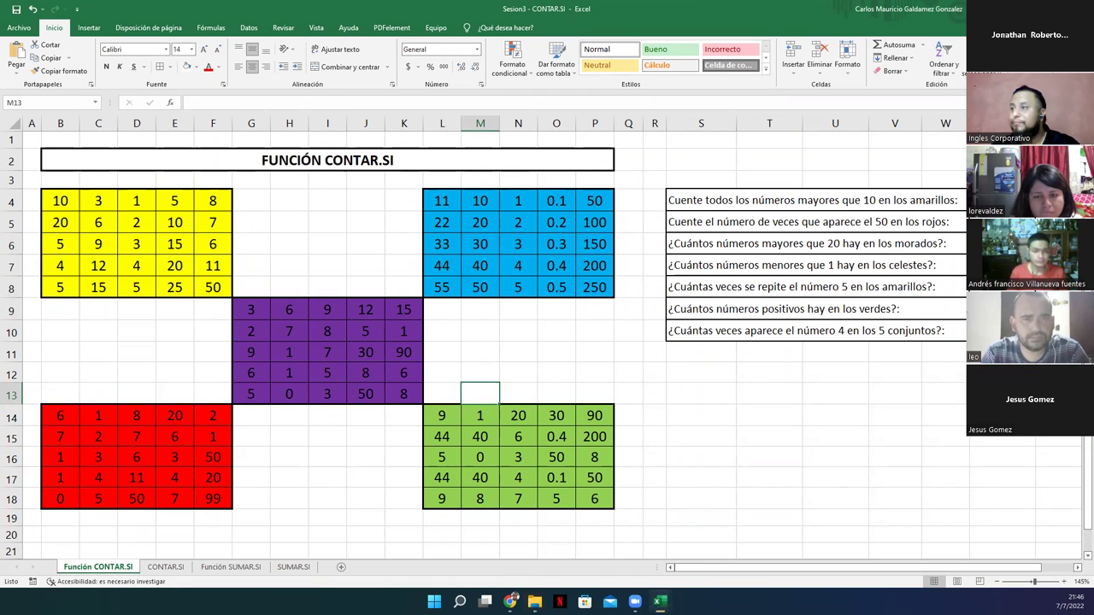
{"action": "left_click", "coordinate": [968, 200]}
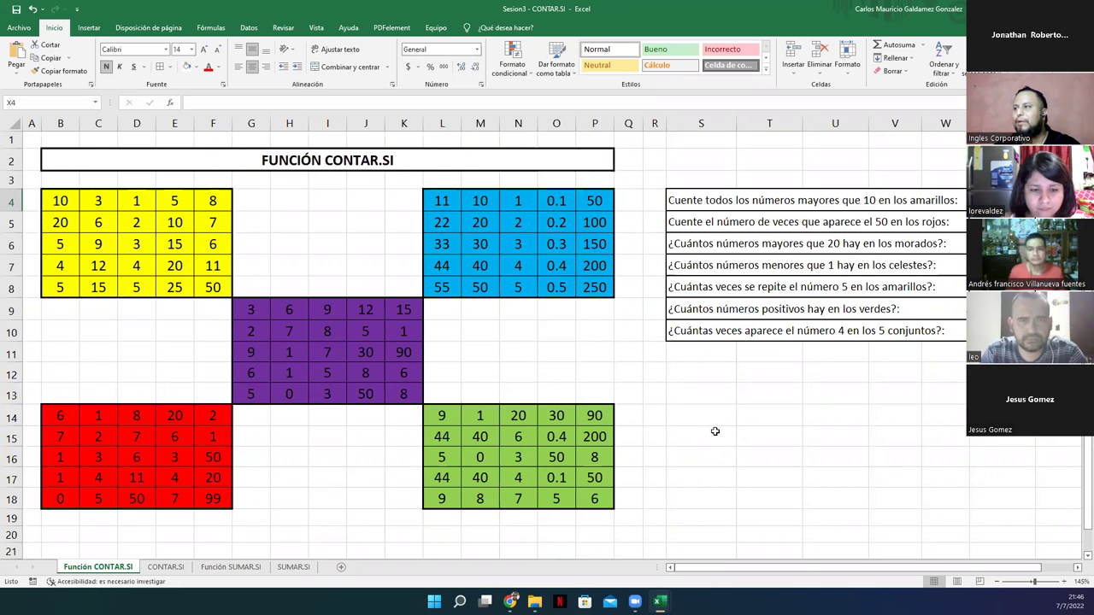
{"action": "left_click_drag", "start_coordinate": [718, 203], "coordinate": [745, 323]}
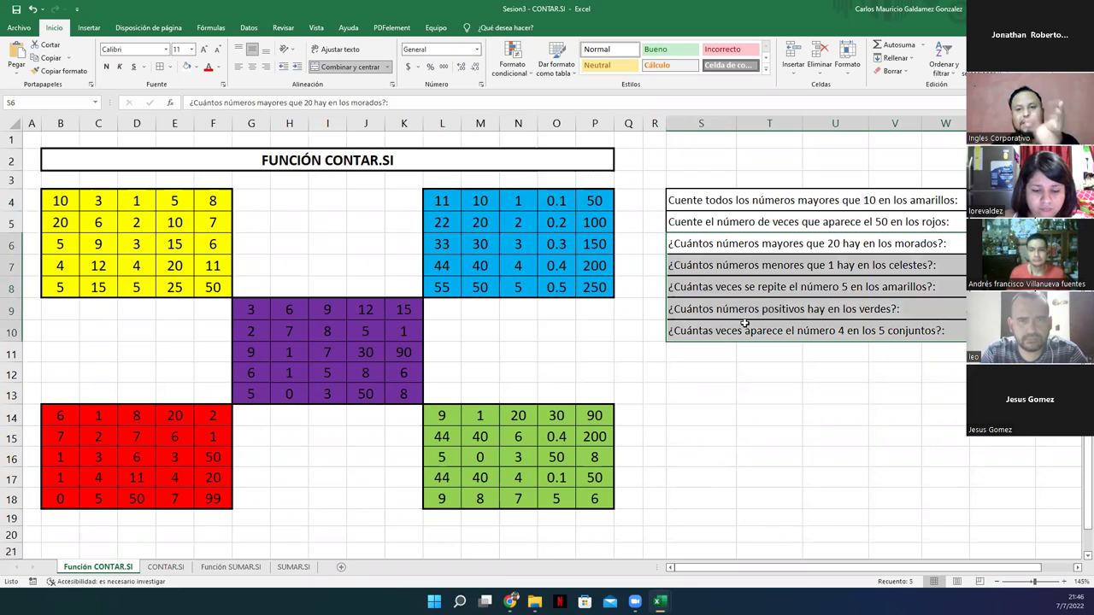
- Enter =CONTAR.SI(B4:F8;">10") in X4 to count the numbers greater than 10 in the yellow block
{"action": "left_click", "coordinate": [991, 200]}
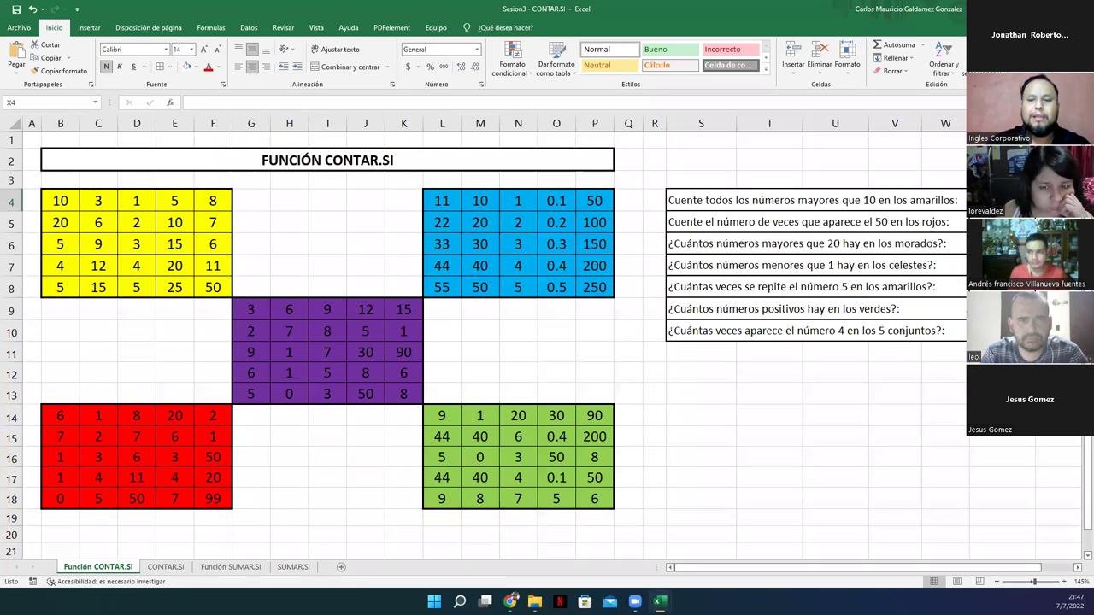
{"action": "type", "text": "=contar"}
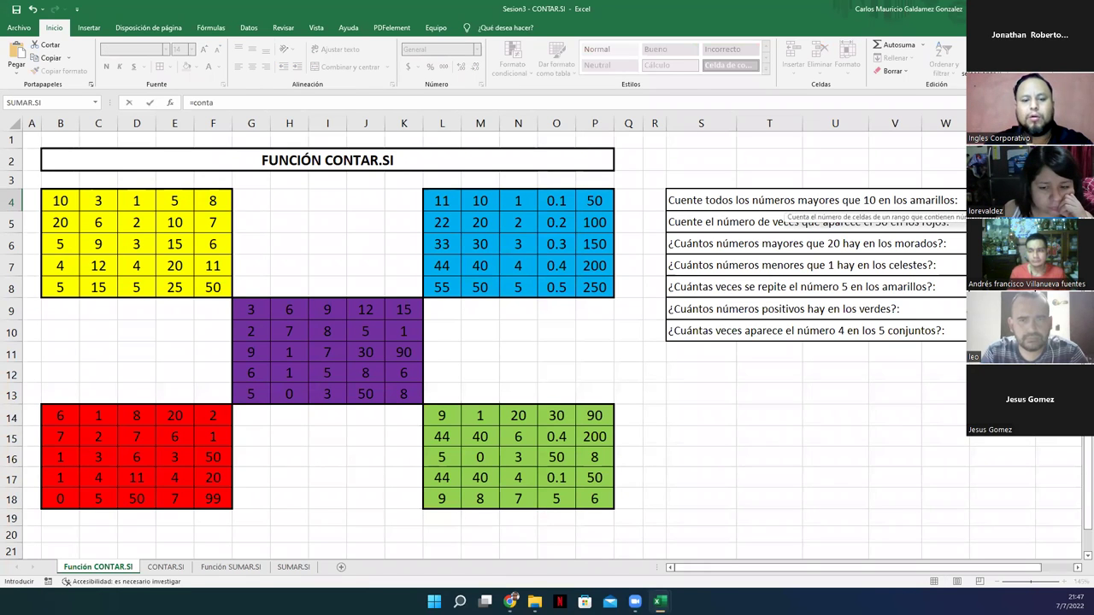
{"action": "key", "text": "Down"}
{"action": "key", "text": "Down"}
{"action": "key", "text": "Tab"}
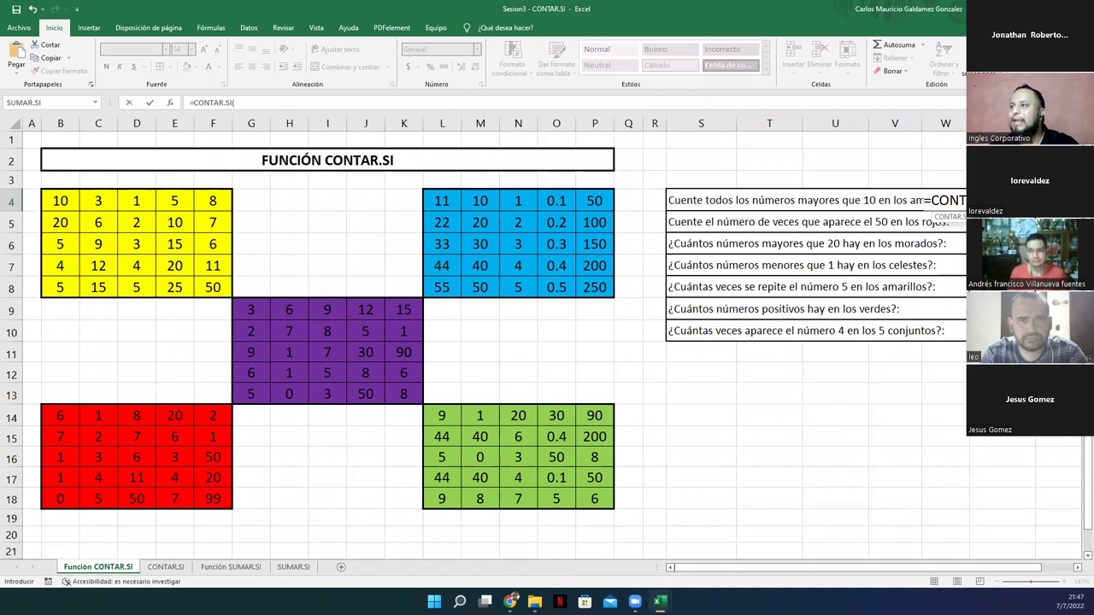
{"action": "left_click_drag", "start_coordinate": [62, 200], "coordinate": [200, 287]}
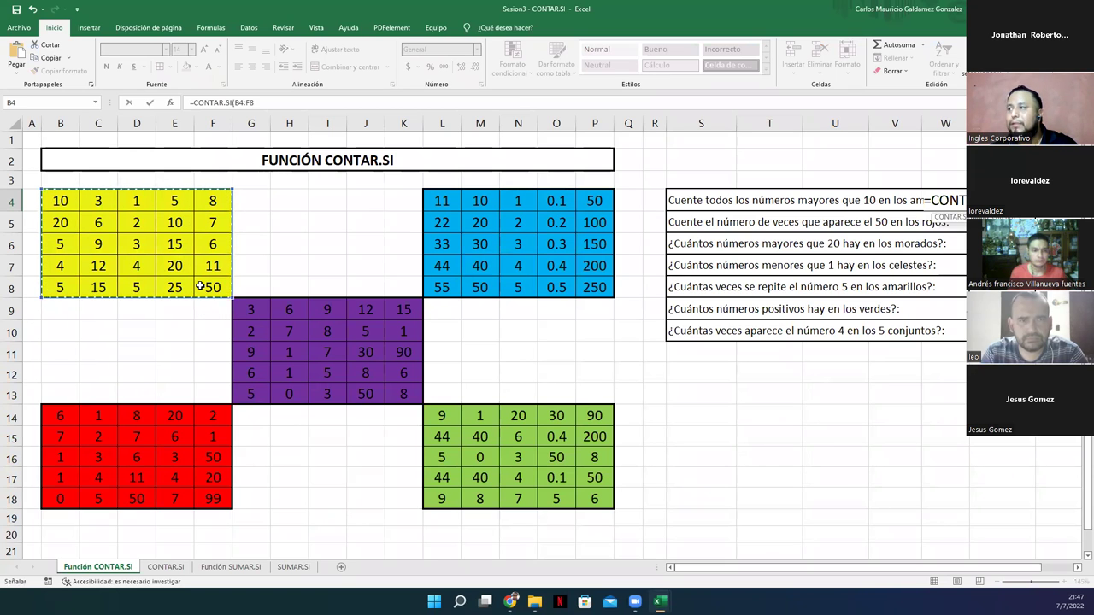
{"action": "type", "text": ";"}
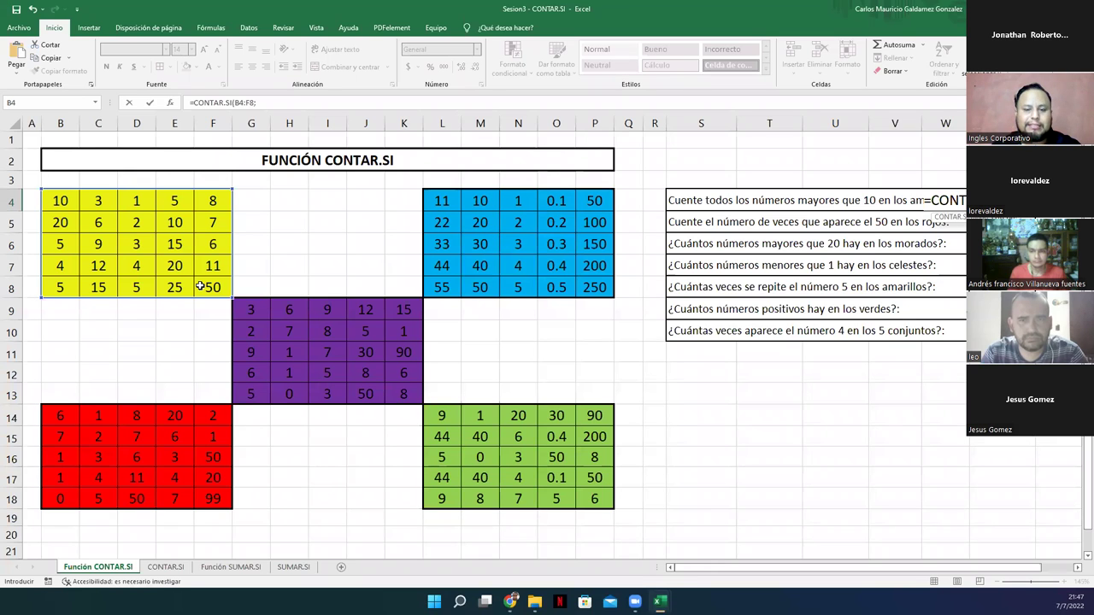
{"action": "type", "text": "\""}
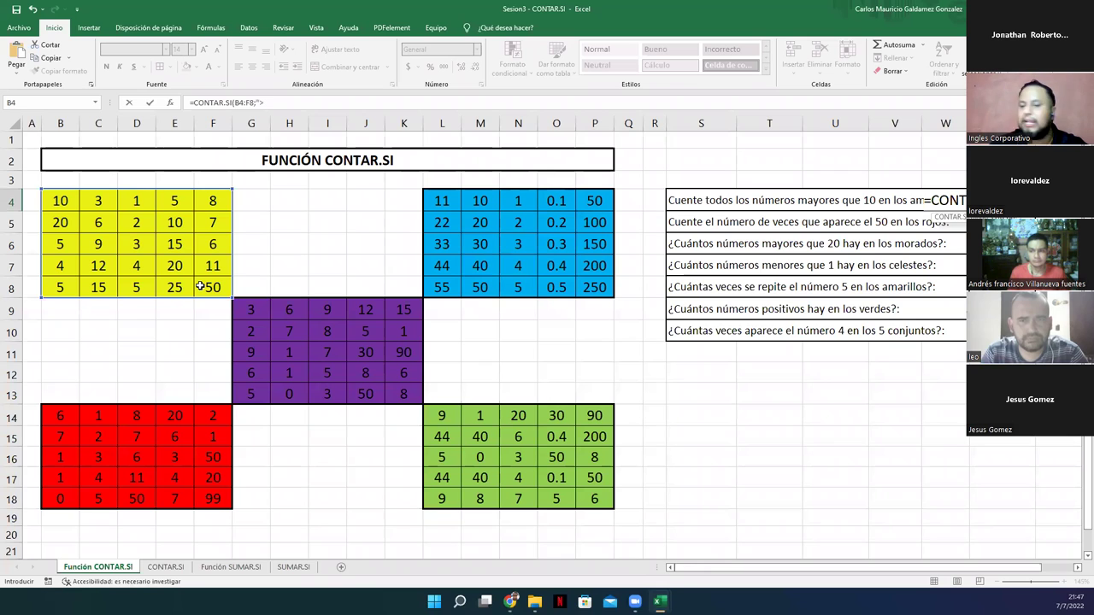
{"action": "type", "text": ">10\""}
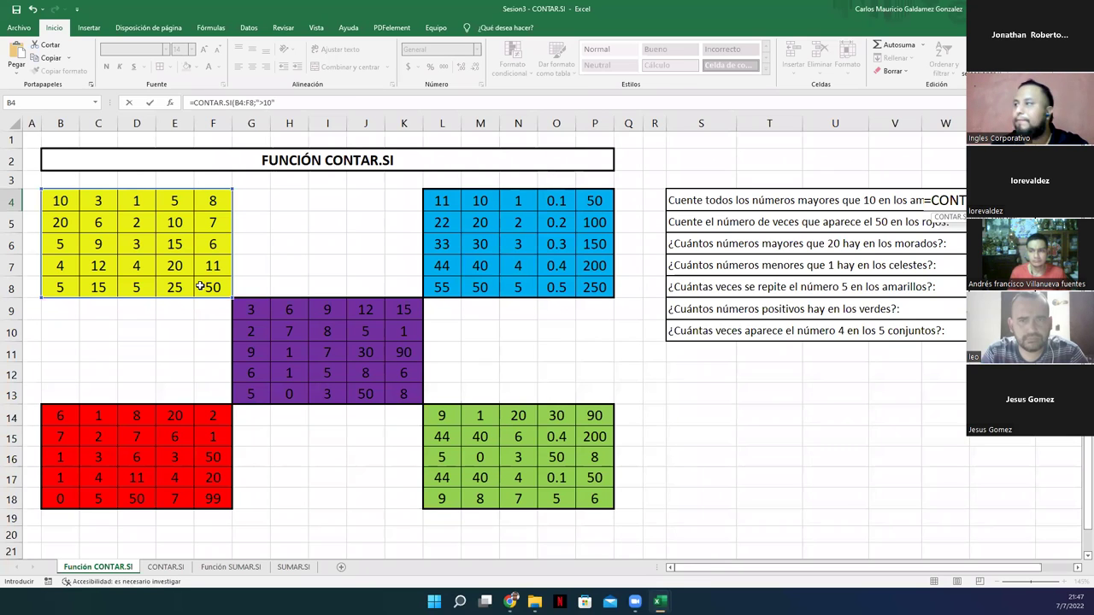
{"action": "type", "text": ")"}
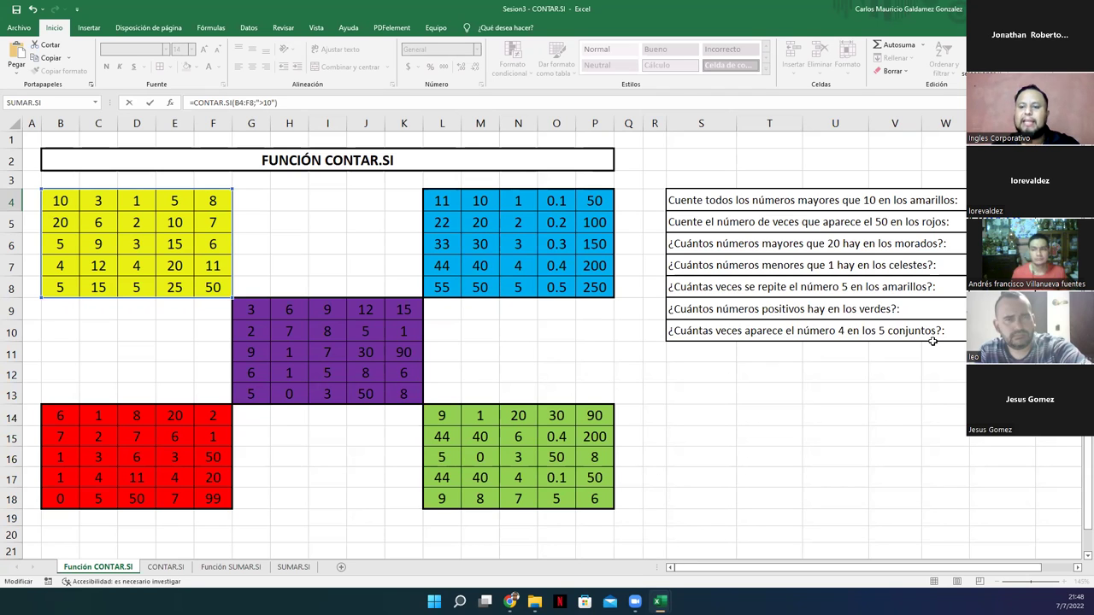
{"action": "key", "text": "Return"}
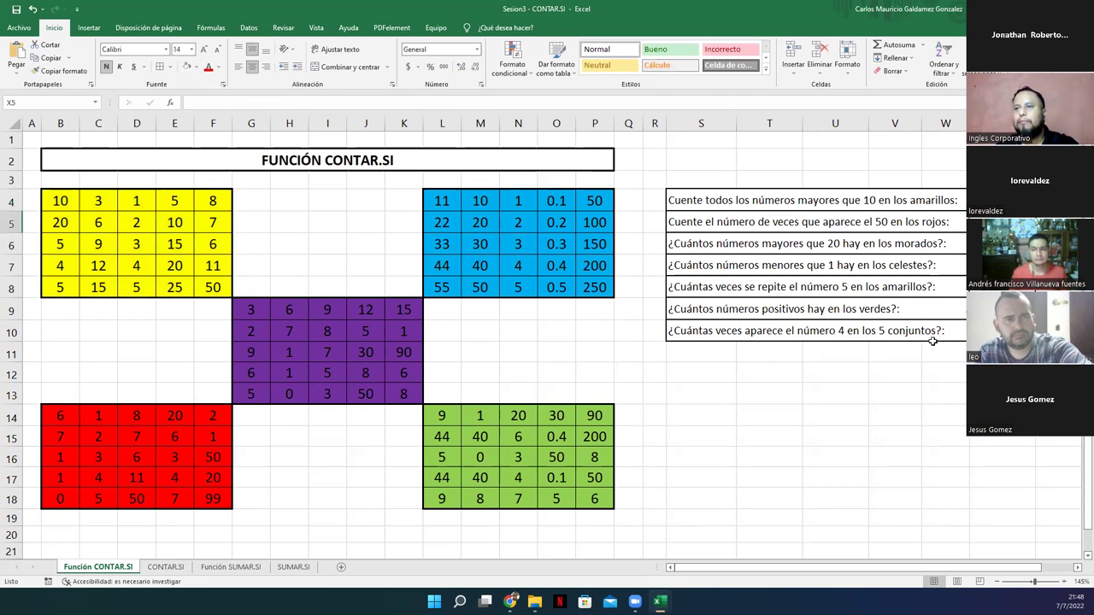
{"action": "key", "text": "Up"}
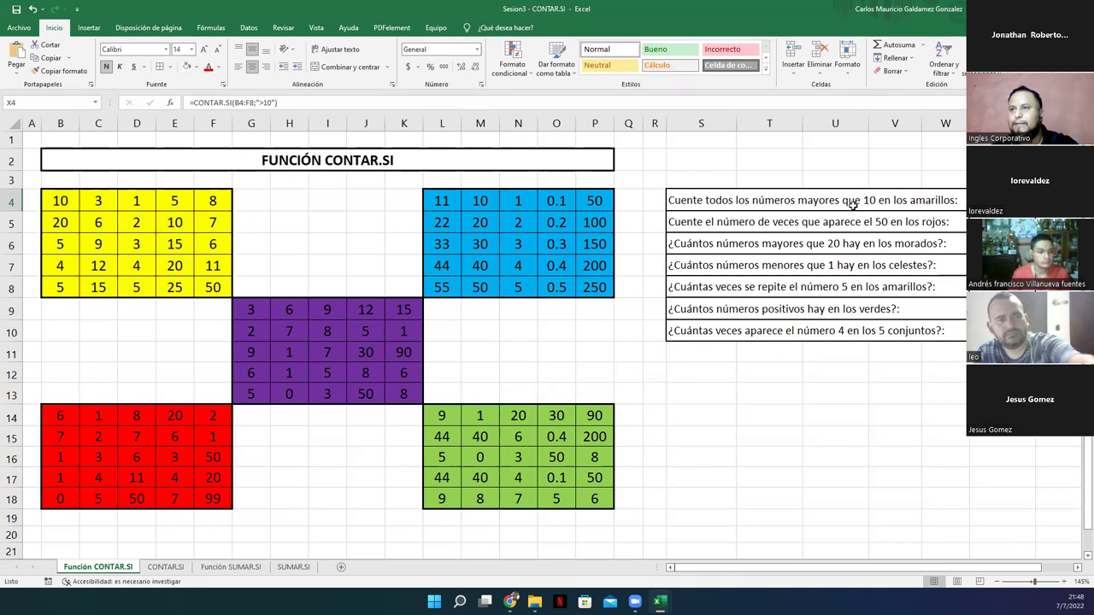
- Select the yellow block's larger numbers one by one, from B5 through C8, to check the count of values above 10
{"action": "left_click", "coordinate": [60, 224]}
{"action": "left_click", "coordinate": [178, 222], "text": "ctrl"}
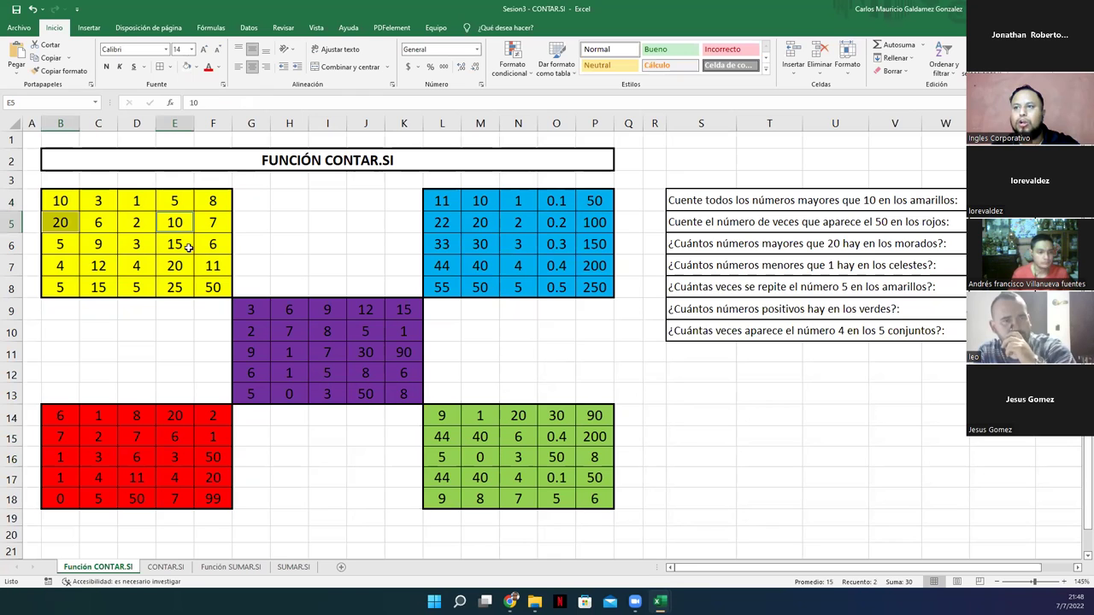
{"action": "left_click", "coordinate": [188, 247], "text": "ctrl"}
{"action": "left_click", "coordinate": [103, 267], "text": "ctrl"}
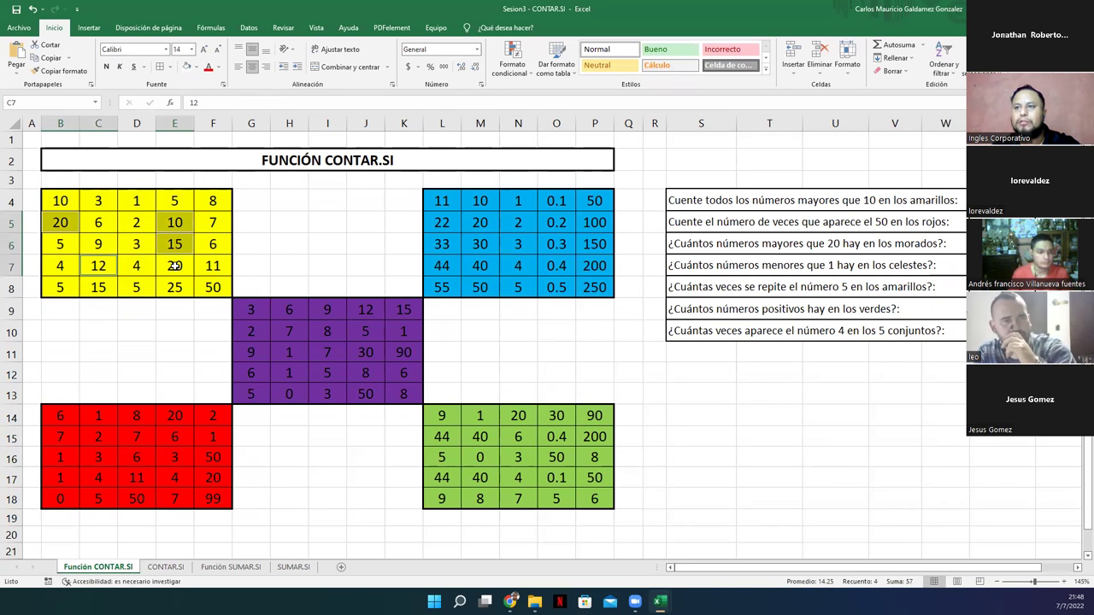
{"action": "left_click", "coordinate": [174, 266], "text": "ctrl"}
{"action": "left_click", "coordinate": [210, 268], "text": "ctrl"}
{"action": "left_click", "coordinate": [207, 289], "text": "ctrl"}
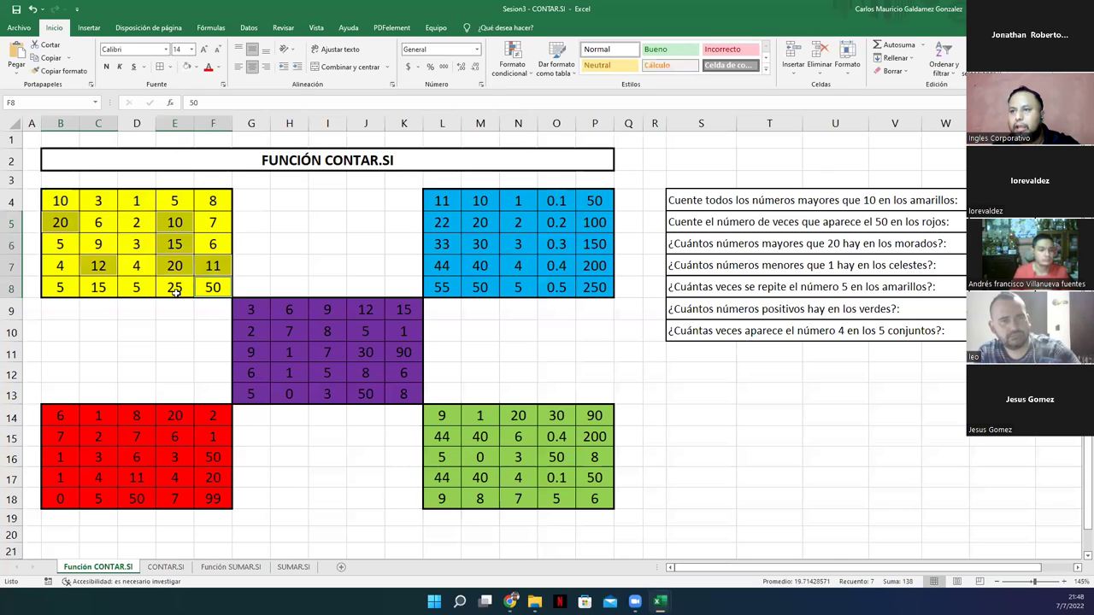
{"action": "left_click", "coordinate": [175, 290], "text": "ctrl"}
{"action": "left_click", "coordinate": [100, 291], "text": "ctrl"}
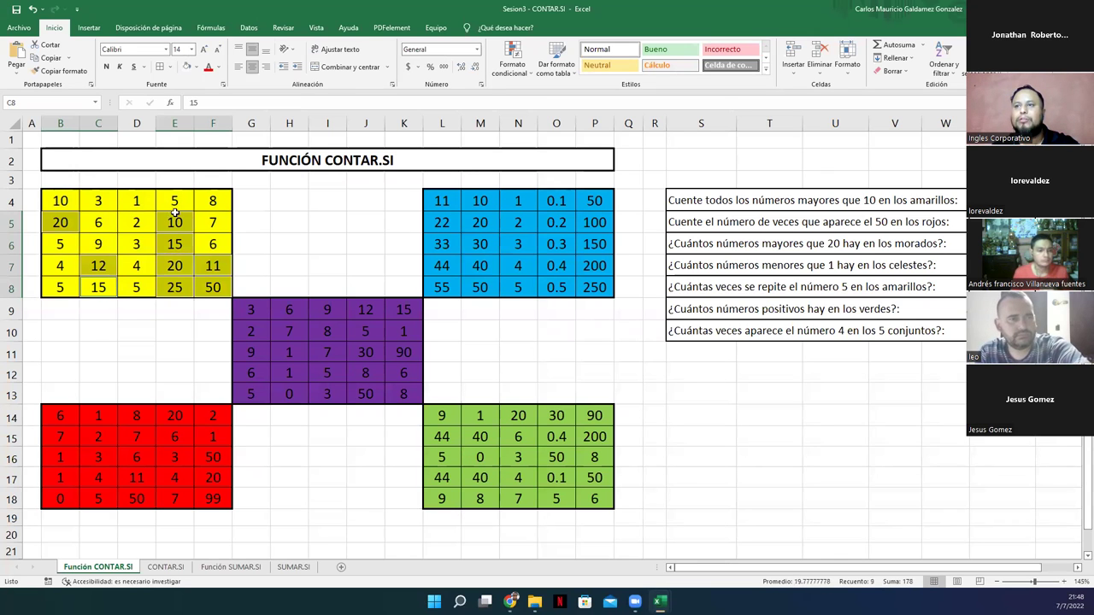
- Remove the 10 in E5 from the selection and recount the remaining yellow cells by deselecting them one at a time
{"action": "left_click", "coordinate": [171, 224], "text": "ctrl"}
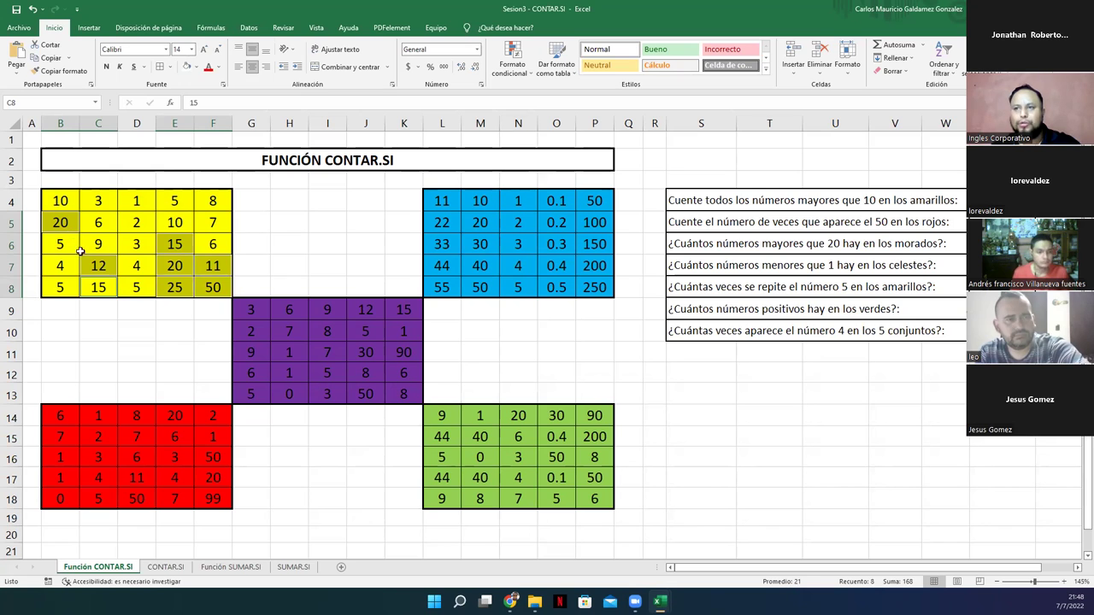
{"action": "left_click", "coordinate": [56, 220], "text": "ctrl"}
{"action": "left_click", "coordinate": [97, 266], "text": "ctrl"}
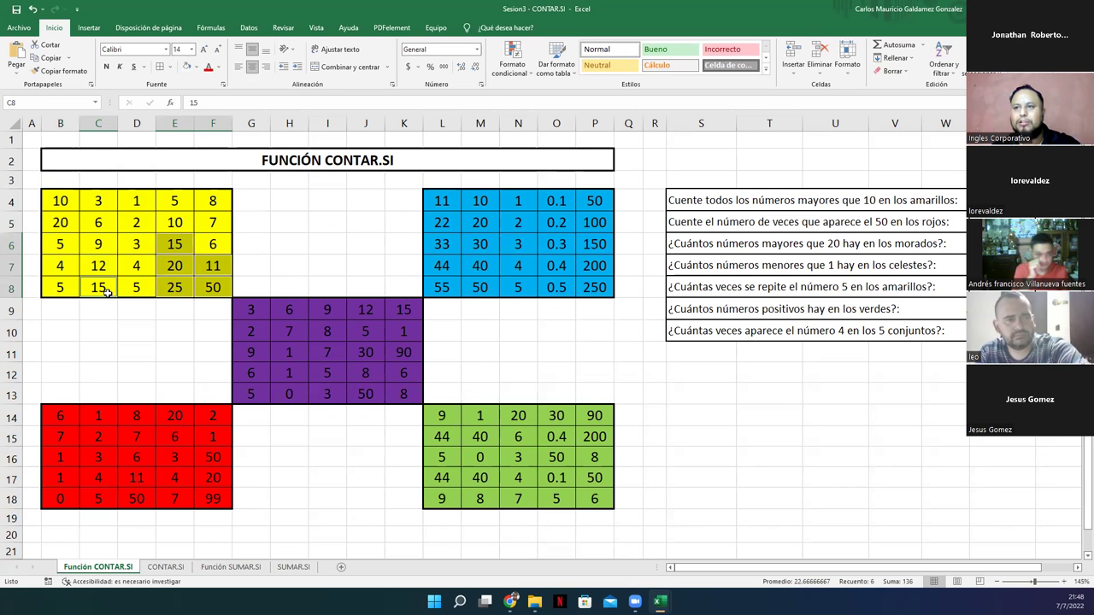
{"action": "left_click", "coordinate": [99, 286], "text": "ctrl"}
{"action": "left_click", "coordinate": [174, 285], "text": "ctrl"}
{"action": "left_click_drag", "start_coordinate": [206, 283], "coordinate": [168, 260]}
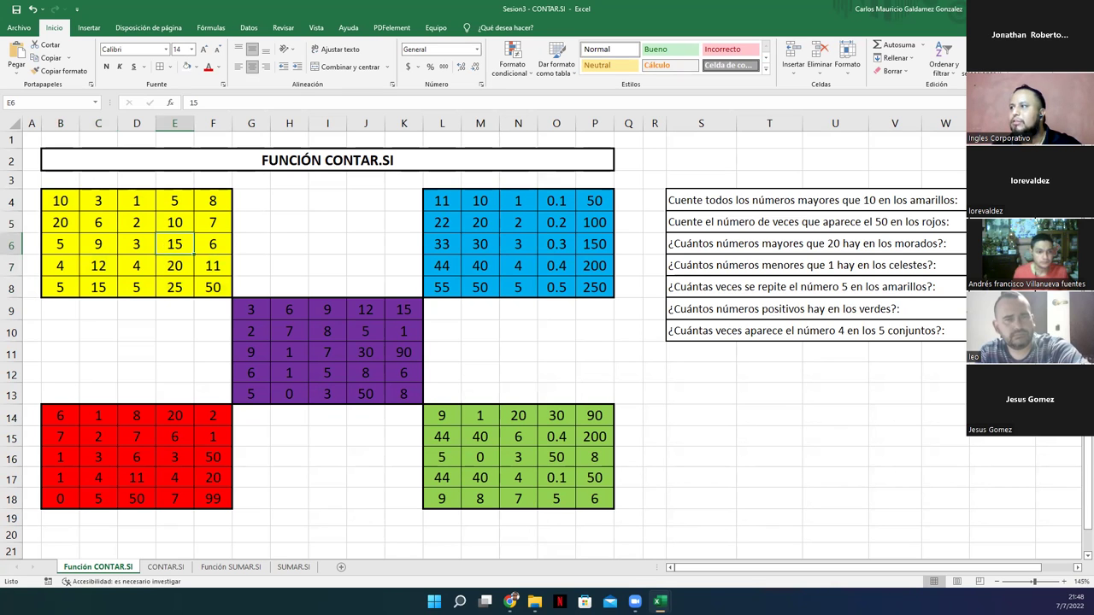
- Review the range and criterion of the CONTAR.SI formula in X4
{"action": "left_click", "coordinate": [991, 200]}
{"action": "key", "text": "F2"}
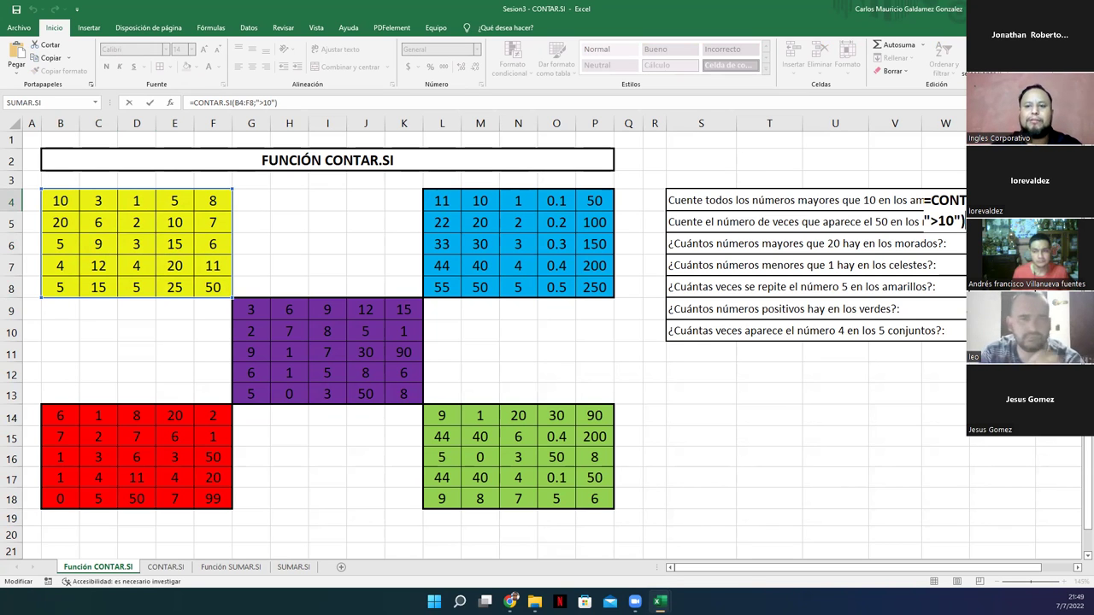
{"action": "key", "text": "Return"}
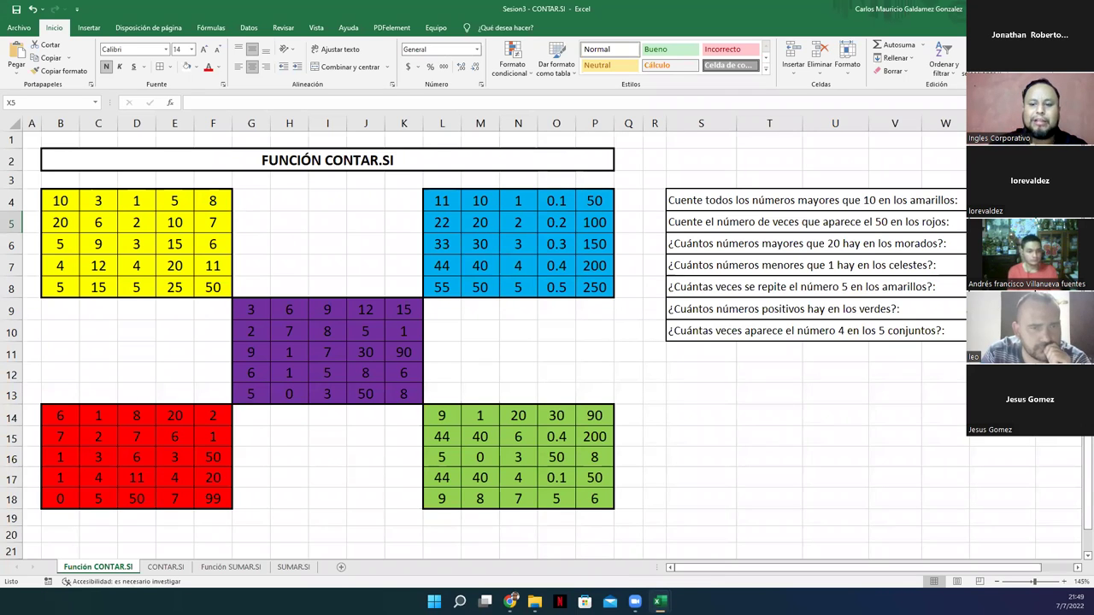
- Enter =CONTAR.SI(B14:F18;"=50") in X5 for the red block and check it by selecting the 50s in D18 and F16
{"action": "type", "text": "=CONTAR.SI("}
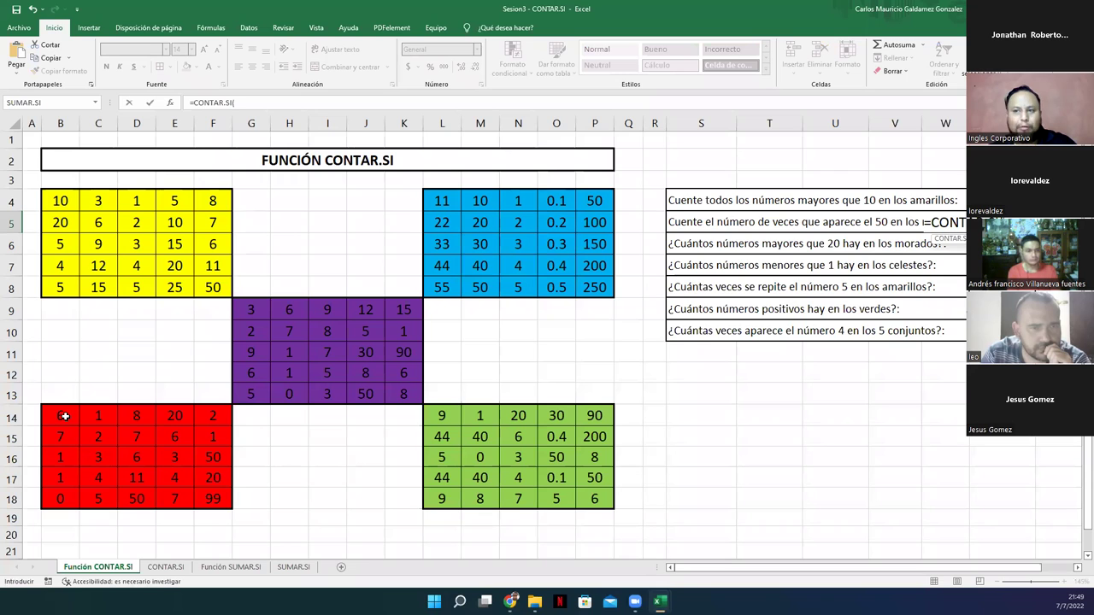
{"action": "left_click_drag", "start_coordinate": [65, 416], "coordinate": [207, 502]}
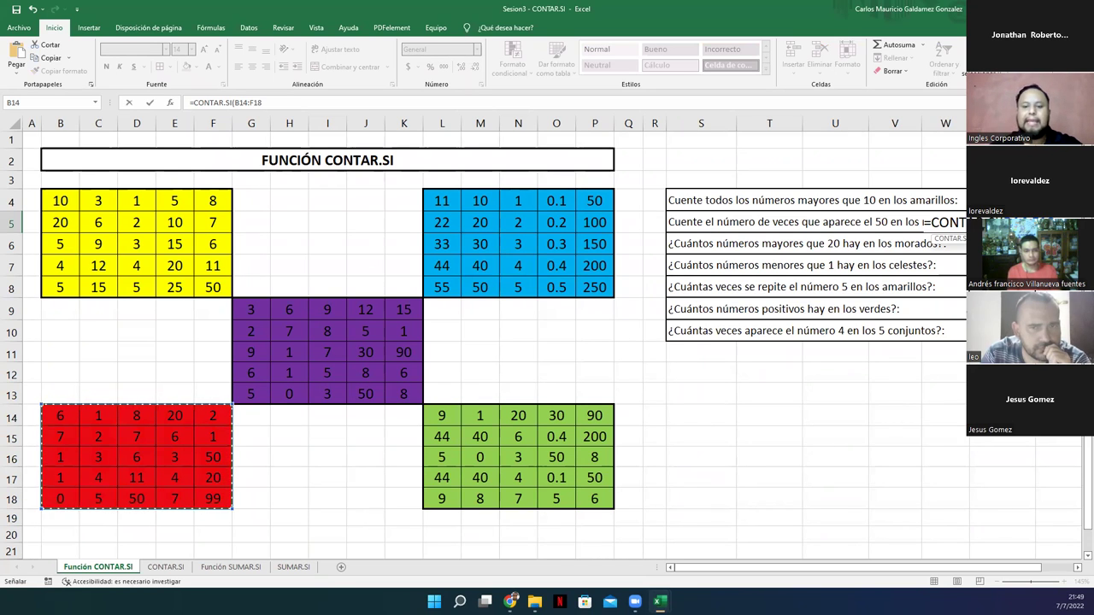
{"action": "type", "text": ";"}
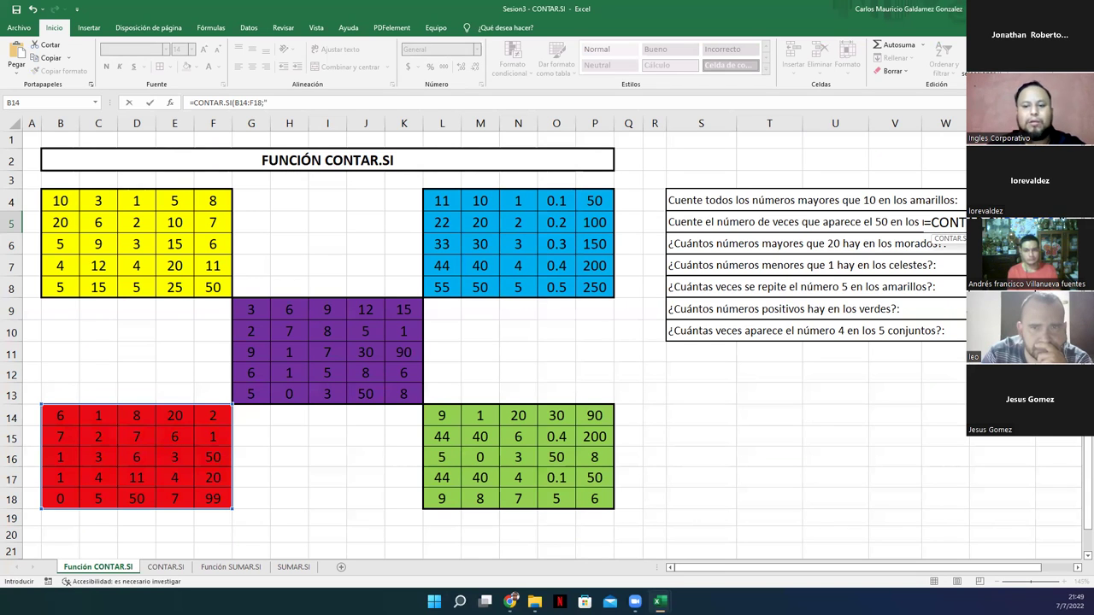
{"action": "type", "text": "50\""}
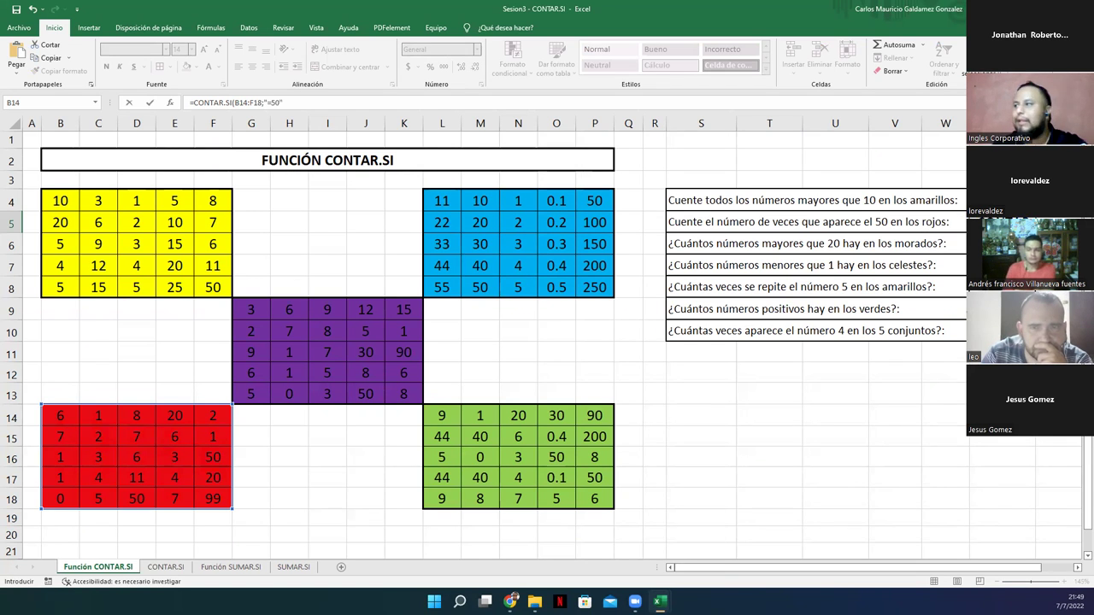
{"action": "type", "text": ")"}
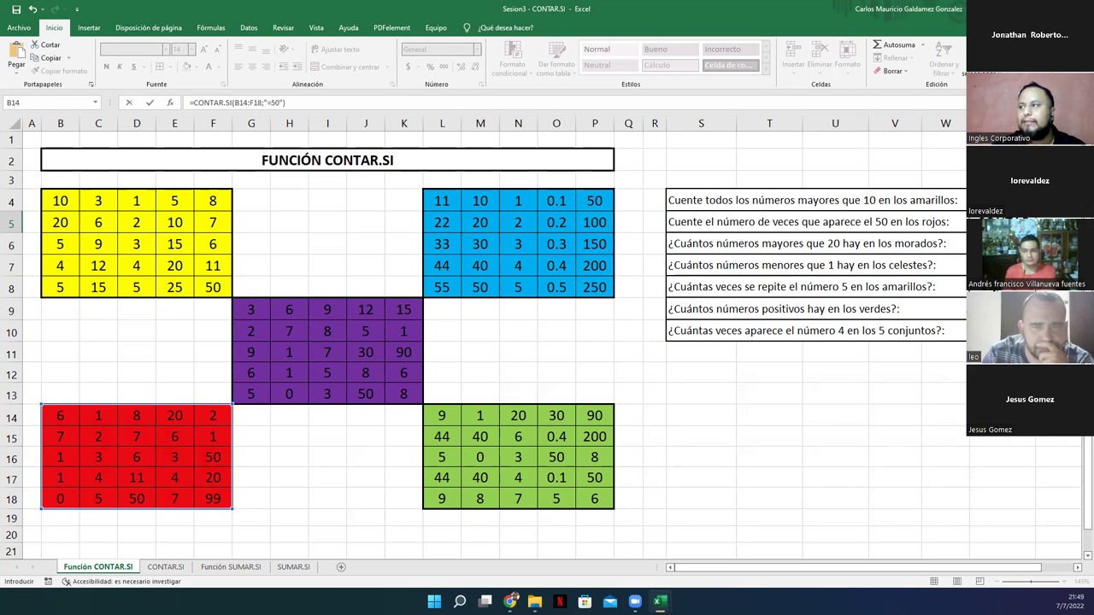
{"action": "key", "text": "Return"}
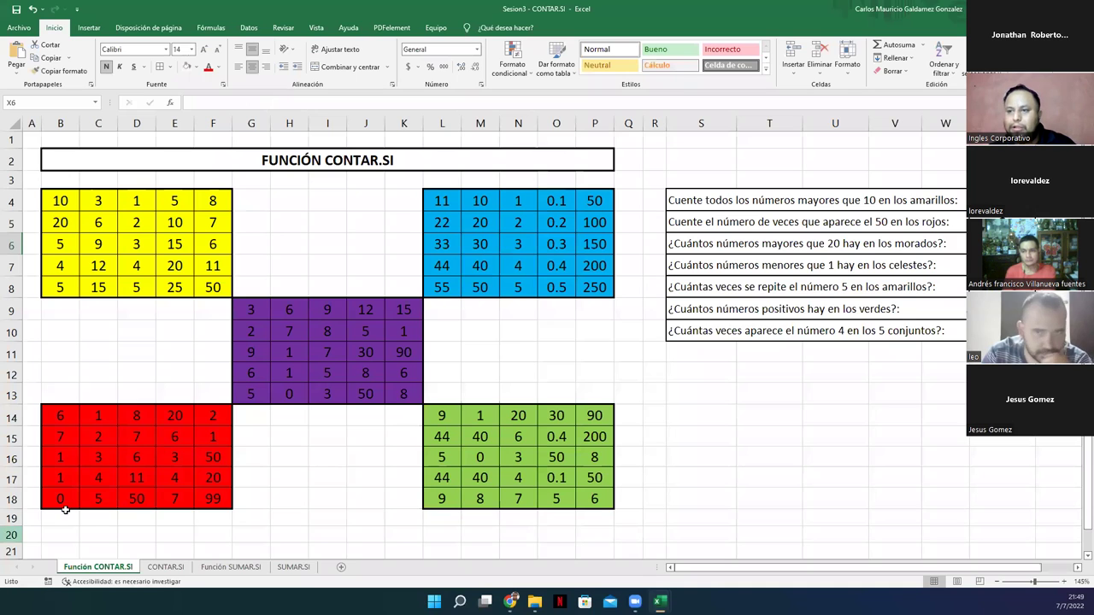
{"action": "left_click", "coordinate": [130, 496]}
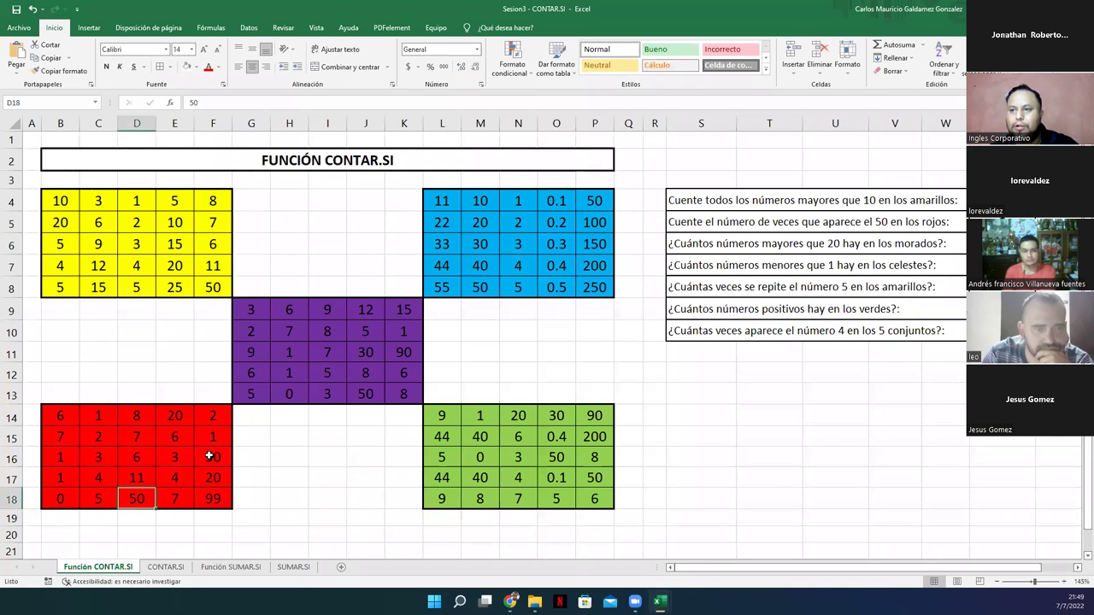
{"action": "left_click", "coordinate": [211, 455], "text": "ctrl"}
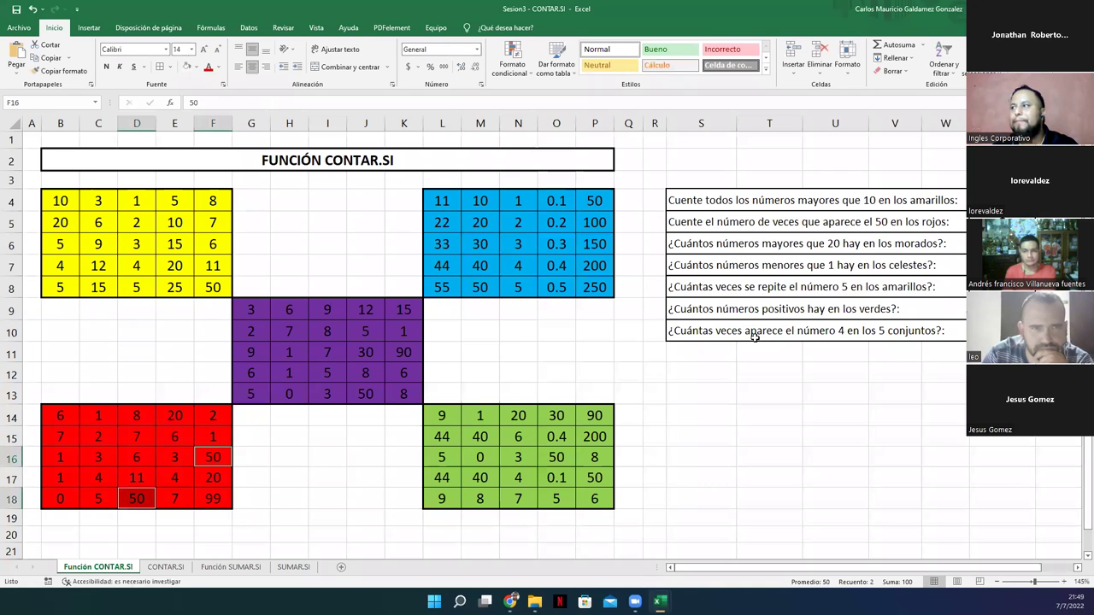
- Remove the equals sign from the criterion in X5 so the formula reads =CONTAR.SI(B14:F18;"50")
{"action": "left_click", "coordinate": [982, 221]}
{"action": "left_click", "coordinate": [275, 103]}
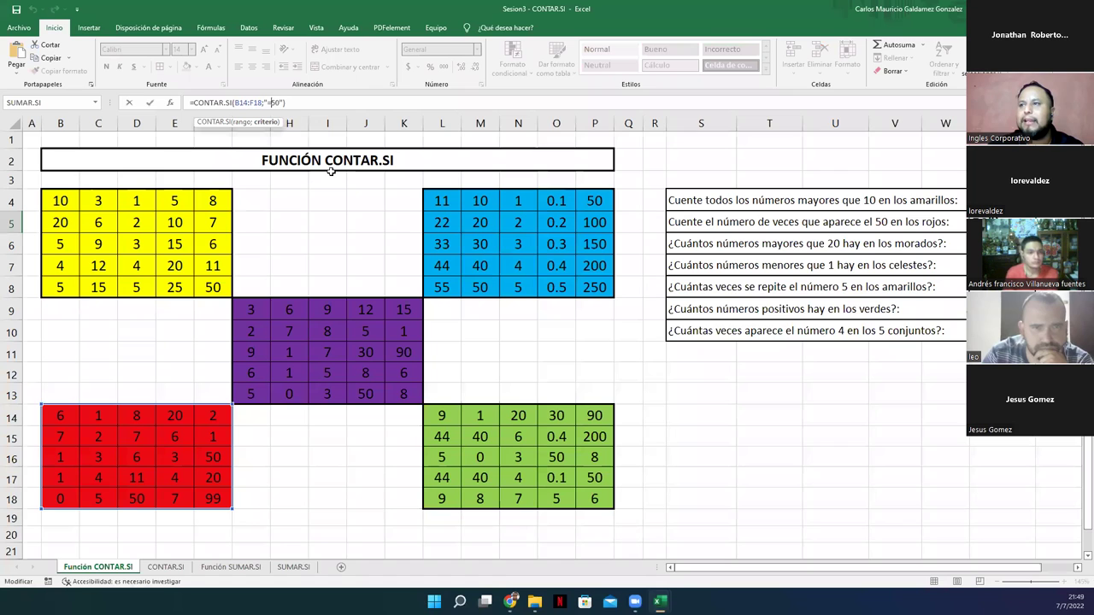
{"action": "key", "text": "BackSpace"}
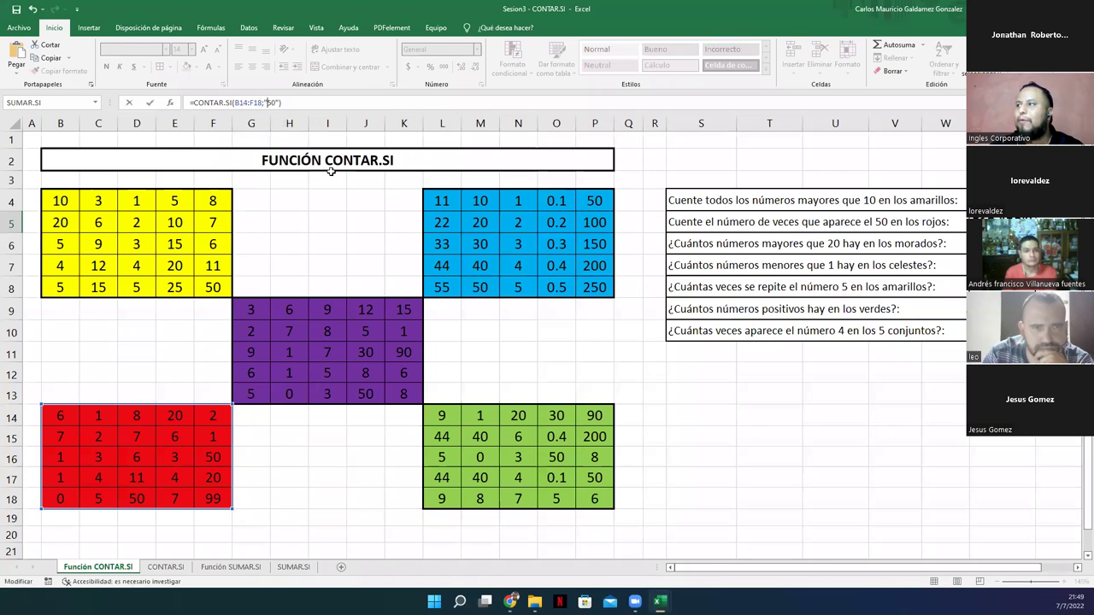
{"action": "key", "text": "Return"}
{"action": "key", "text": "Up"}
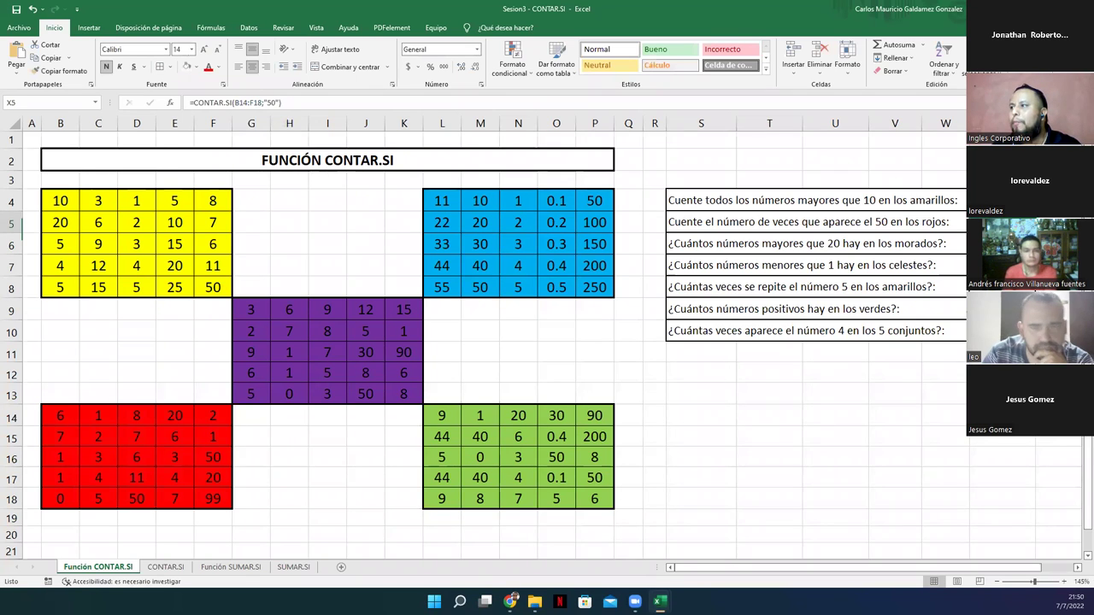
- Replace the quoted criterion in X5 with a plain 50, making the formula =CONTAR.SI(B14:F18;50)
{"action": "left_click", "coordinate": [272, 103]}
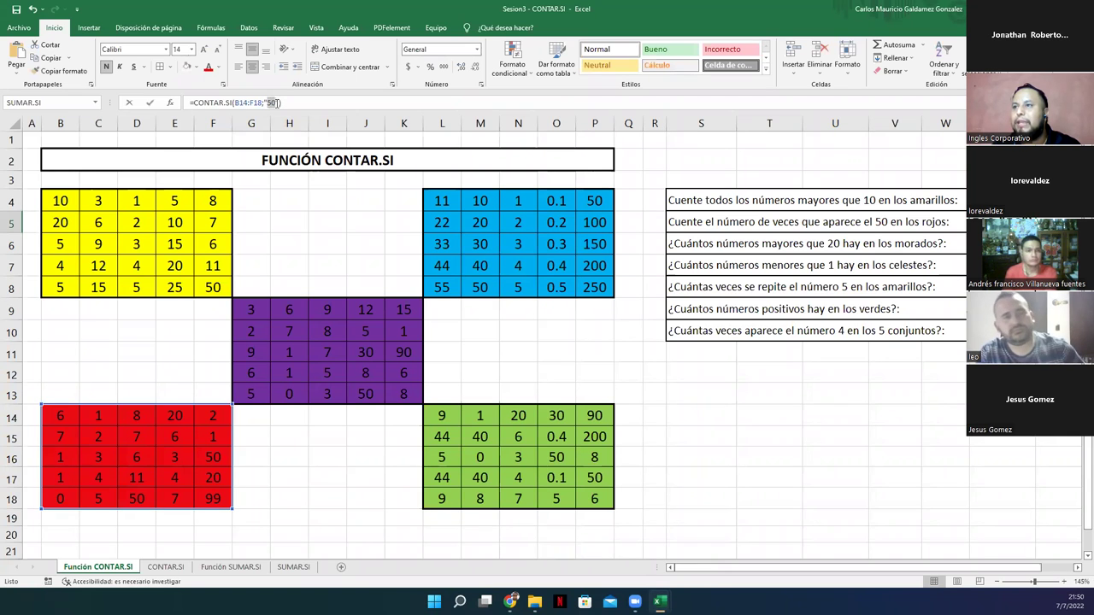
{"action": "double_click", "coordinate": [272, 102]}
{"action": "type", "text": "50"}
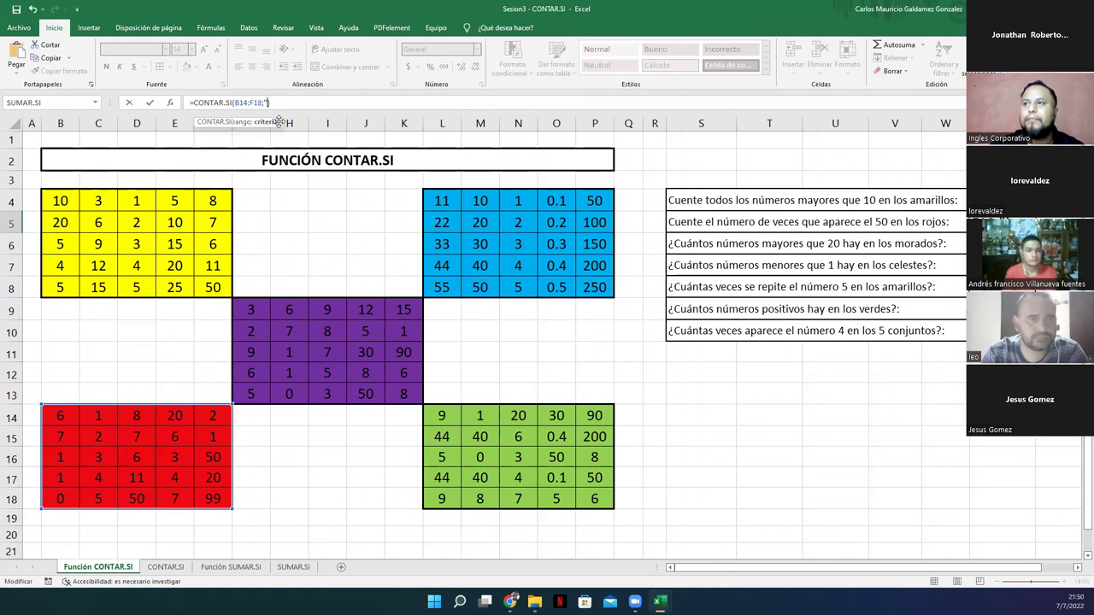
{"action": "key", "text": "ctrl+Return"}
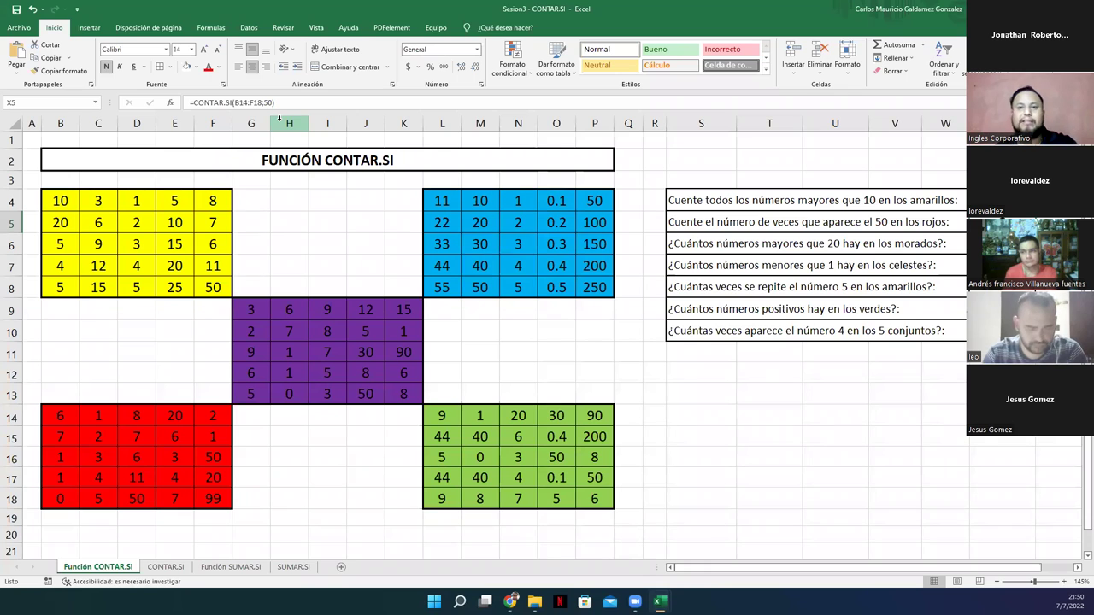
- Restore the quoted criterion with the equals sign in X5, making the formula =CONTAR.SI(B14:F18;"=50")
{"action": "type", "text": "\""}
{"action": "key", "text": "Right"}
{"action": "key", "text": "Right"}
{"action": "type", "text": "\""}
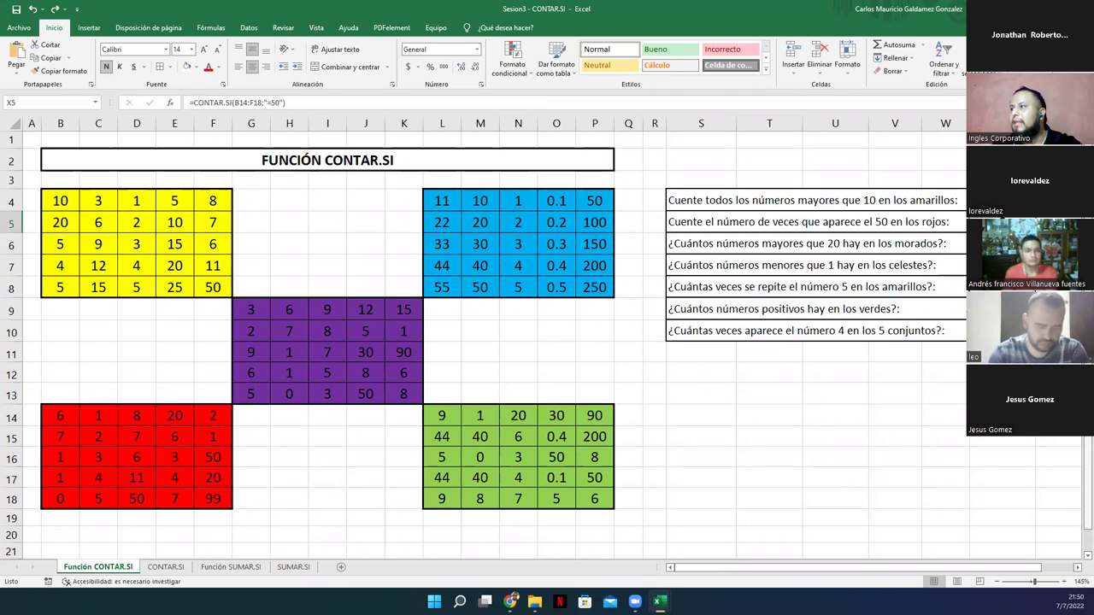
{"action": "left_click", "coordinate": [272, 103]}
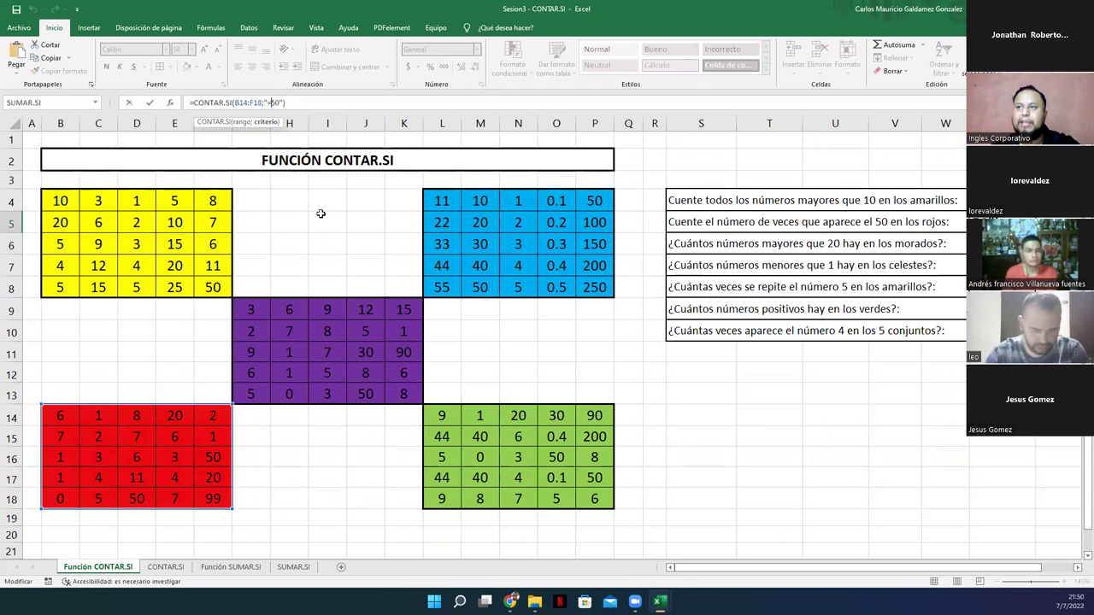
{"action": "key", "text": "Return"}
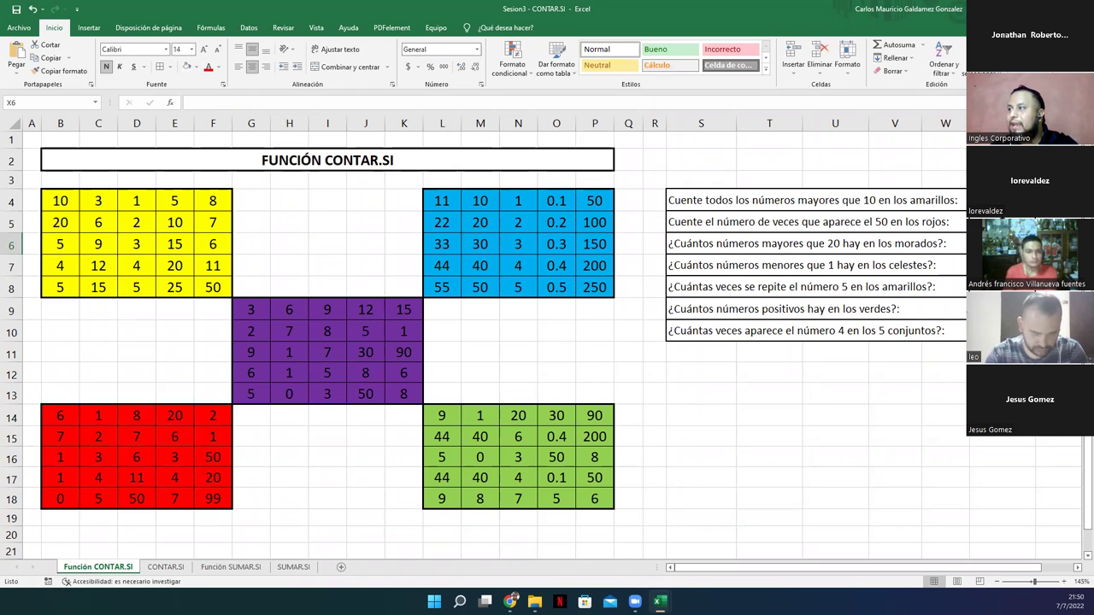
- Enter =CONTAR.SI(G9:K13;">20") in X6 to count the purple block's numbers greater than 20
{"action": "mouse_move", "coordinate": [983, 244]}
{"action": "left_mouse_down"}
{"action": "mouse_move", "coordinate": [982, 330]}
{"action": "mouse_move", "coordinate": [983, 244]}
{"action": "left_mouse_up"}
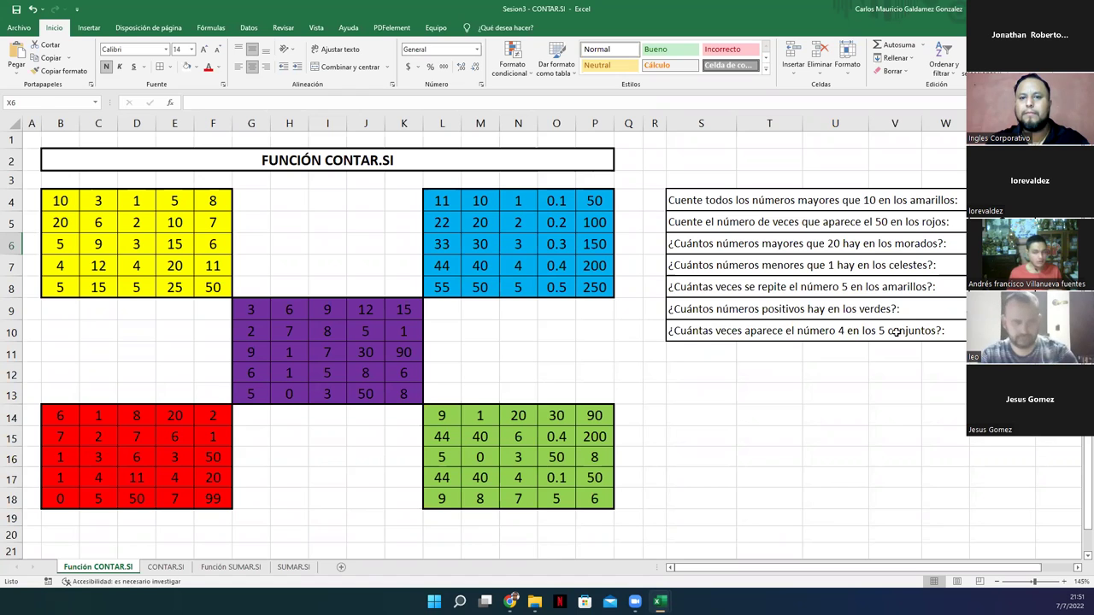
{"action": "type", "text": "=contar.si"}
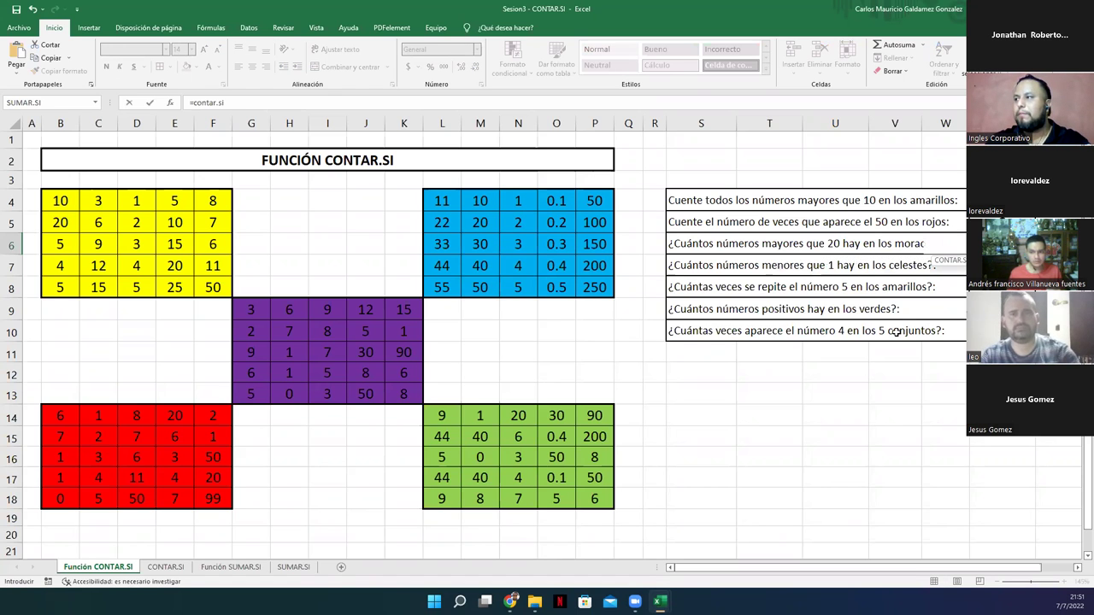
{"action": "key", "text": "Tab"}
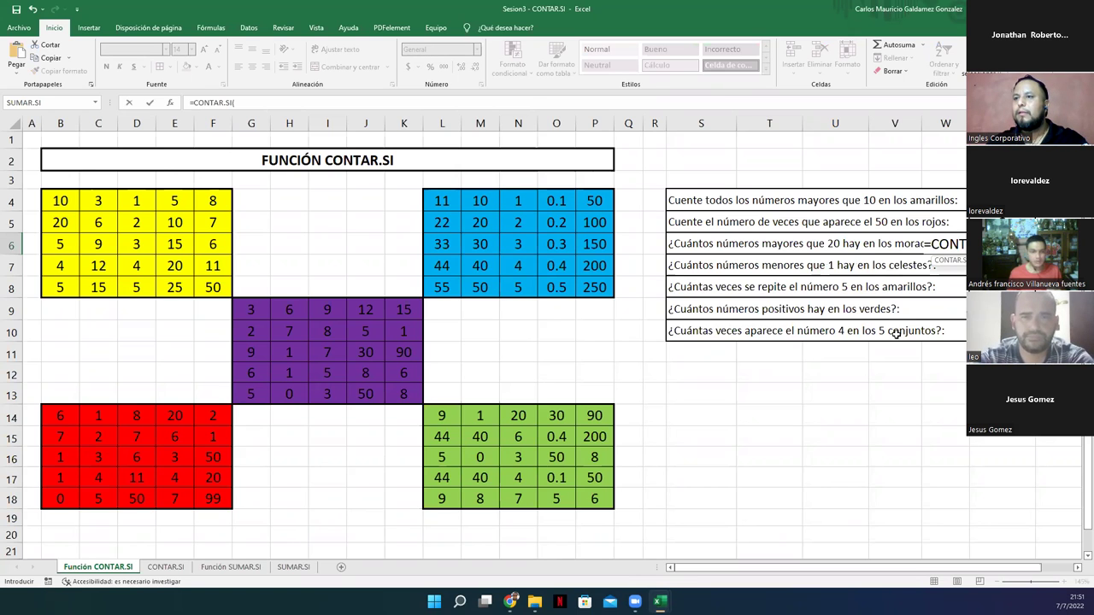
{"action": "left_click_drag", "start_coordinate": [251, 309], "coordinate": [404, 397]}
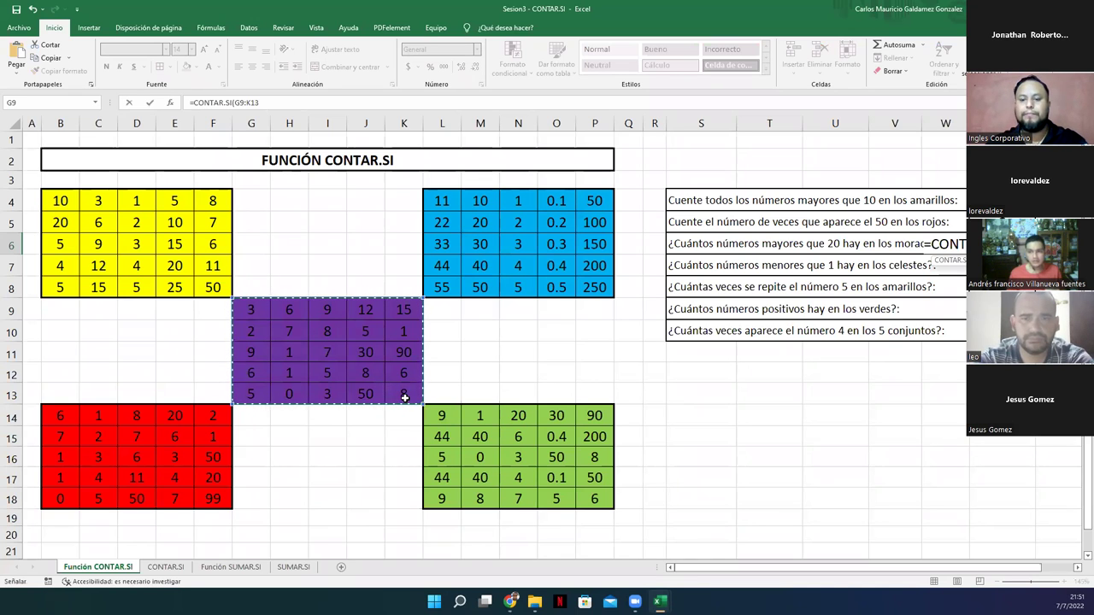
{"action": "type", "text": ";"}
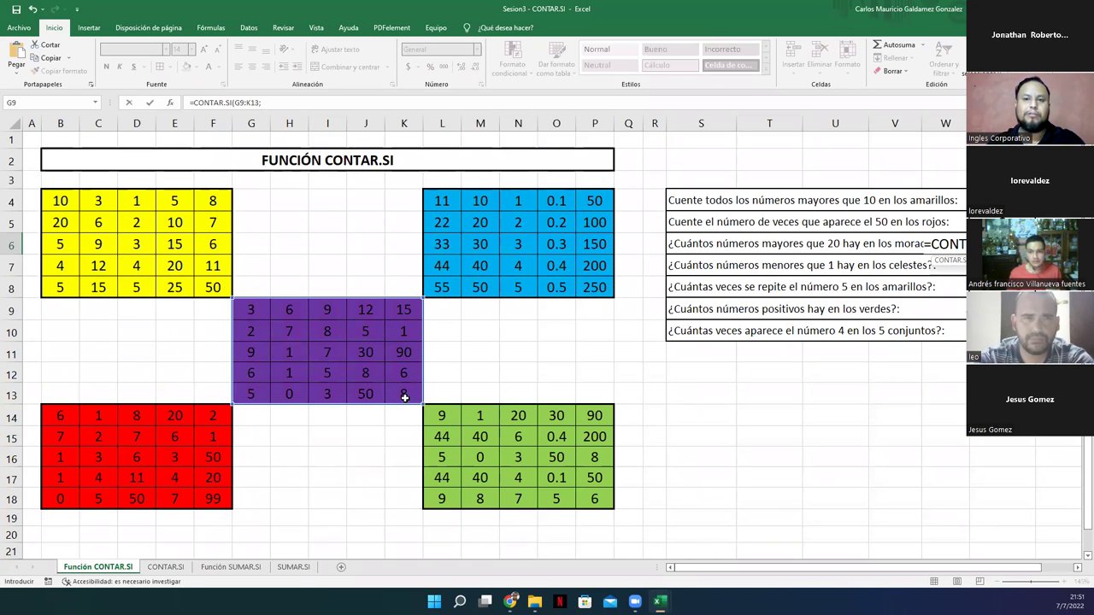
{"action": "type", "text": "\""}
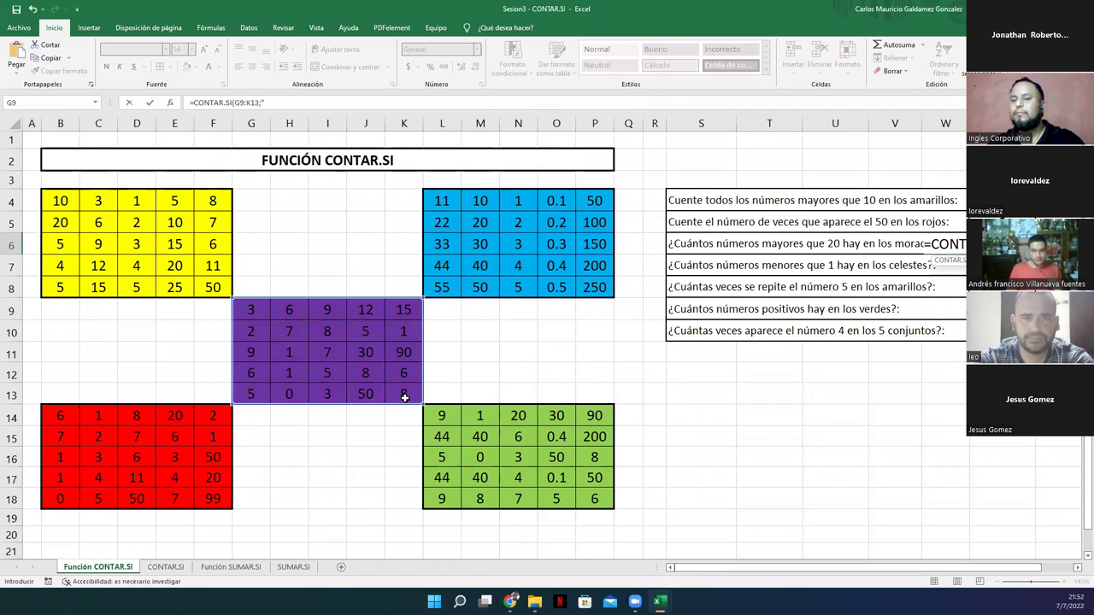
{"action": "type", "text": ">"}
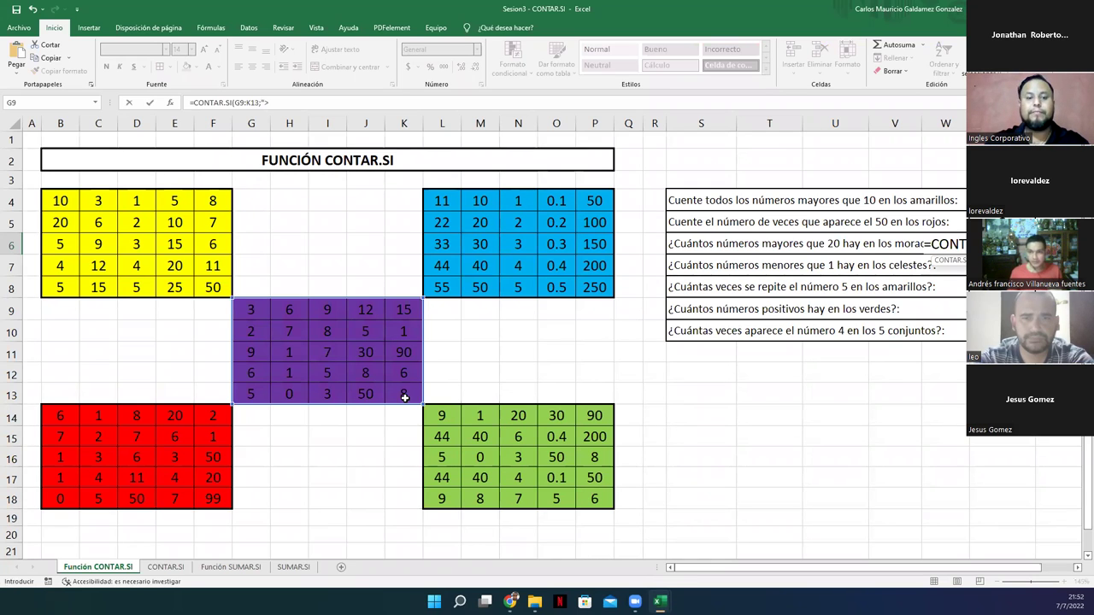
{"action": "type", "text": "20"}
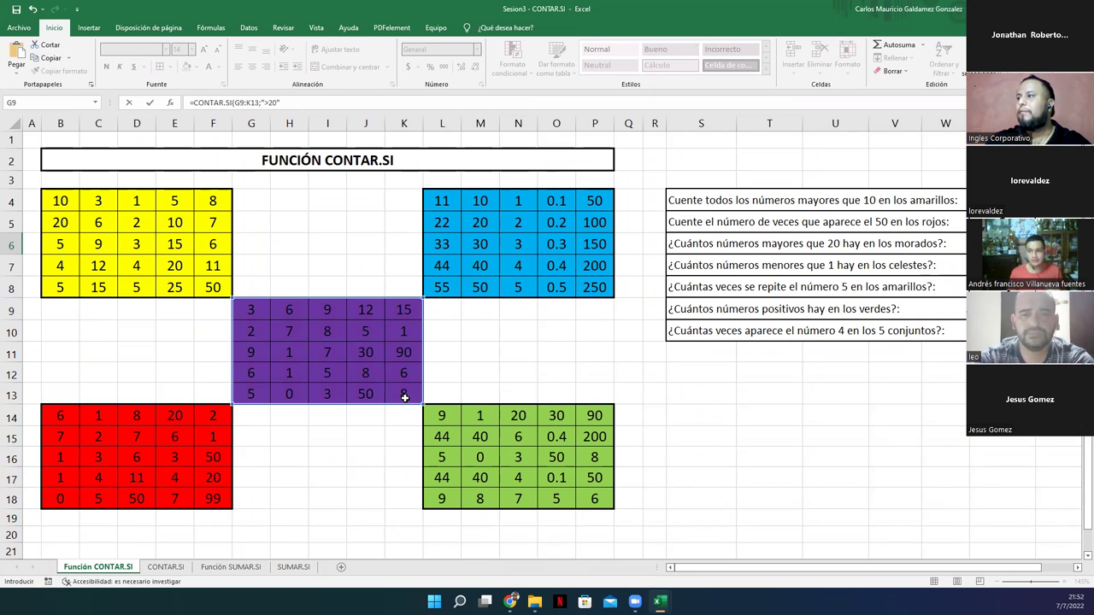
{"action": "type", "text": "\")"}
{"action": "key", "text": "Return"}
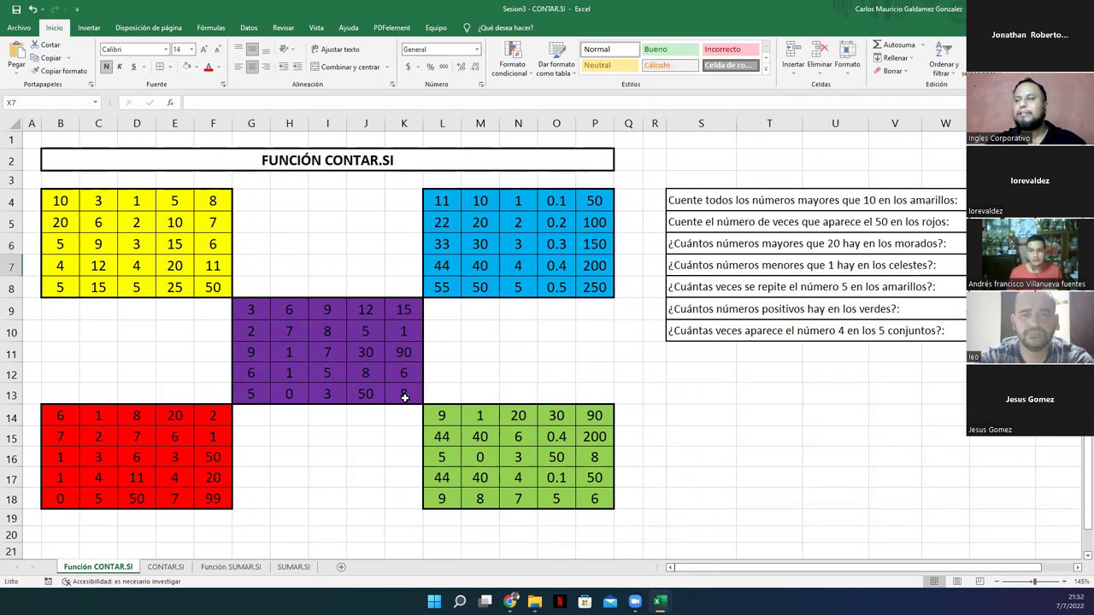
- Check the X6 formula against the purple block by selecting the numbers above 20 in J11, K11 and J13
{"action": "key", "text": "Up"}
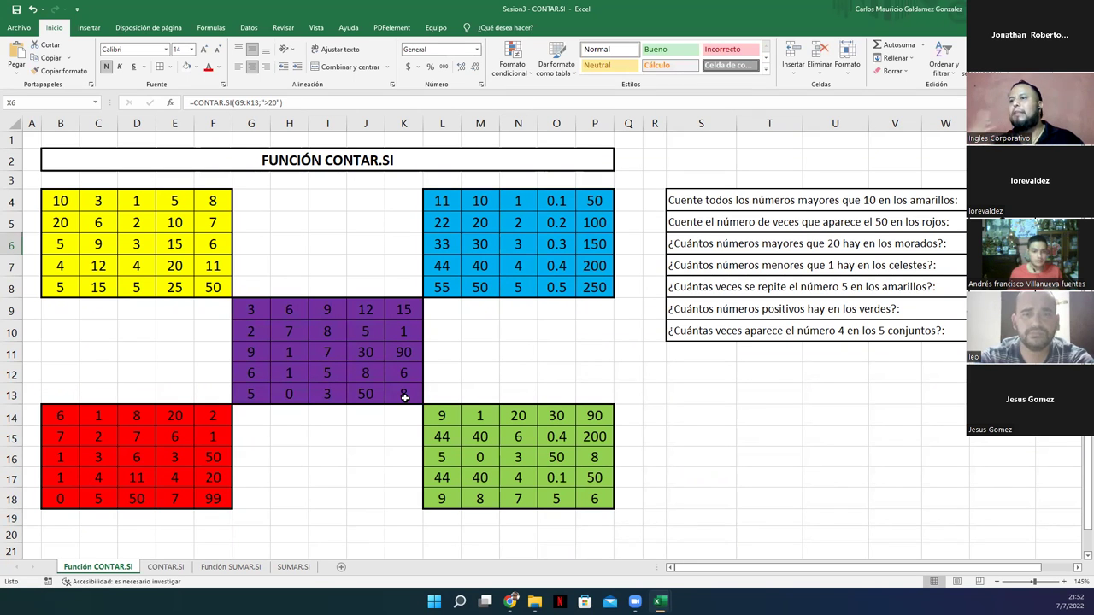
{"action": "left_click", "coordinate": [368, 354]}
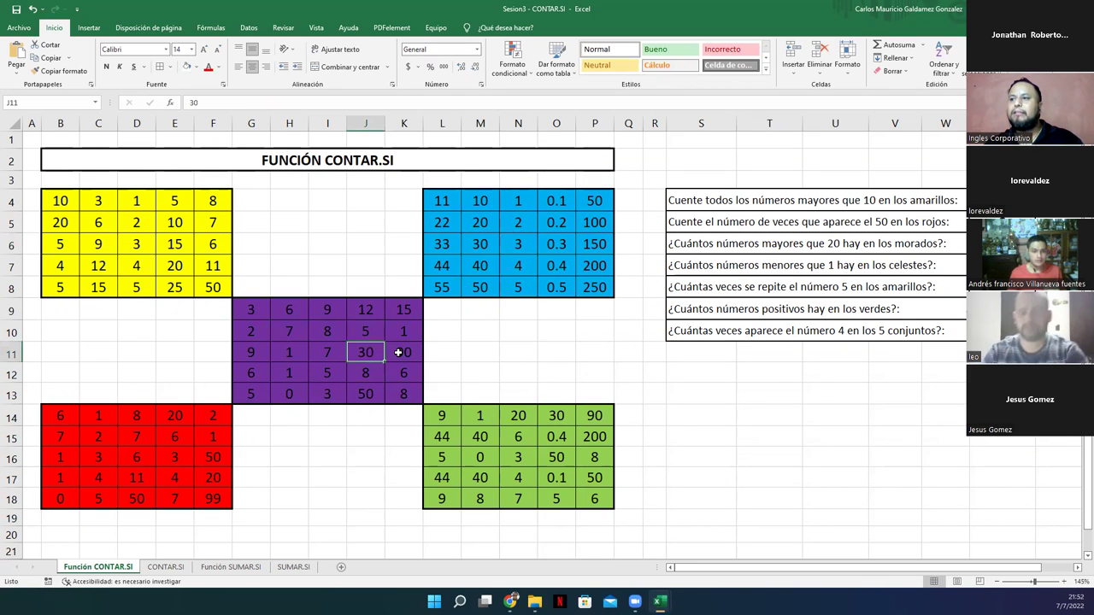
{"action": "left_click", "coordinate": [398, 353], "text": "ctrl"}
{"action": "left_click", "coordinate": [375, 392], "text": "ctrl"}
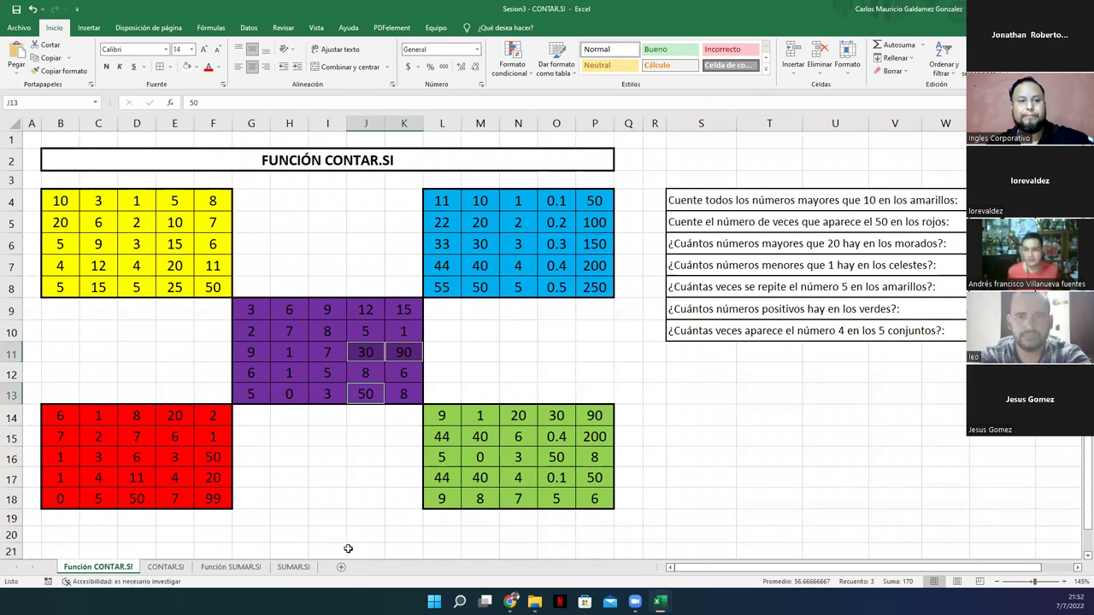
{"action": "left_click", "coordinate": [325, 359]}
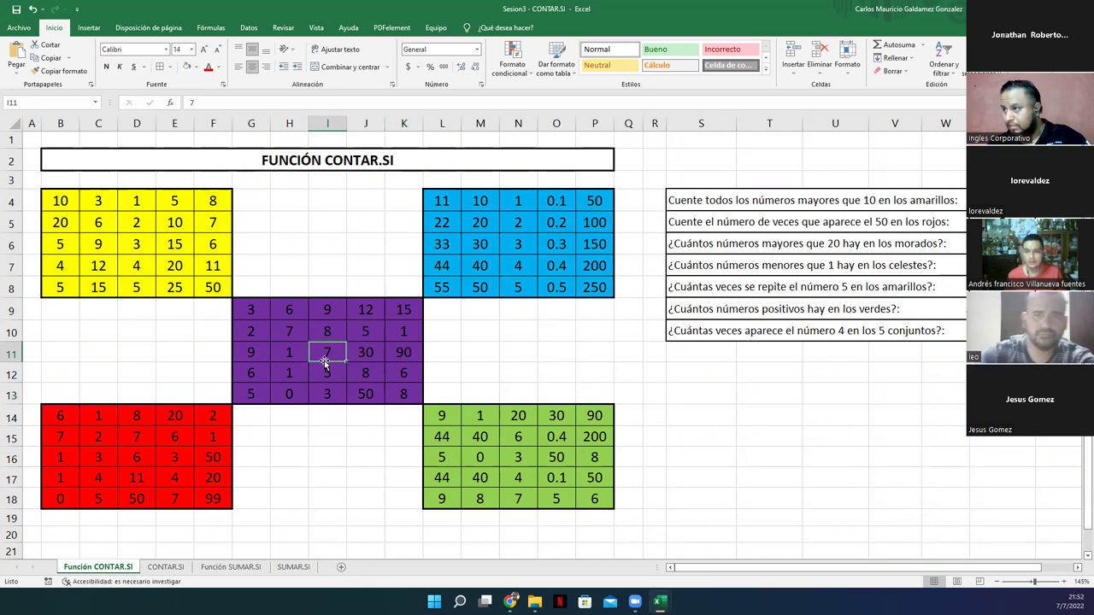
- Enter =CONTAR.SI(L4:P8;"<1") in X7 for the light-blue block and check it by selecting the decimals in O4:O8
{"action": "left_click", "coordinate": [742, 267]}
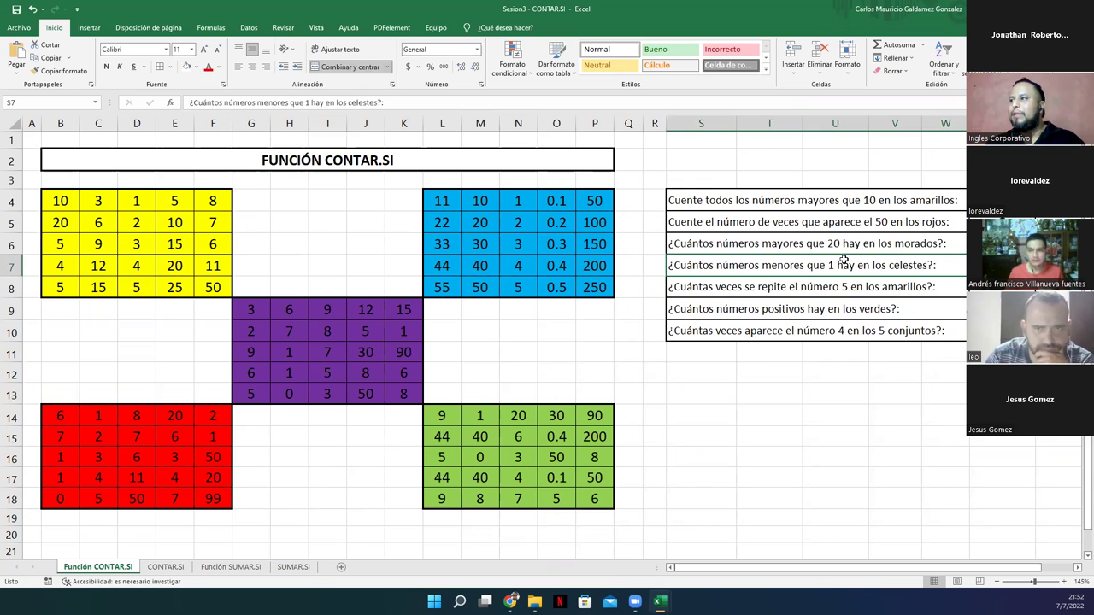
{"action": "key", "text": "Right"}
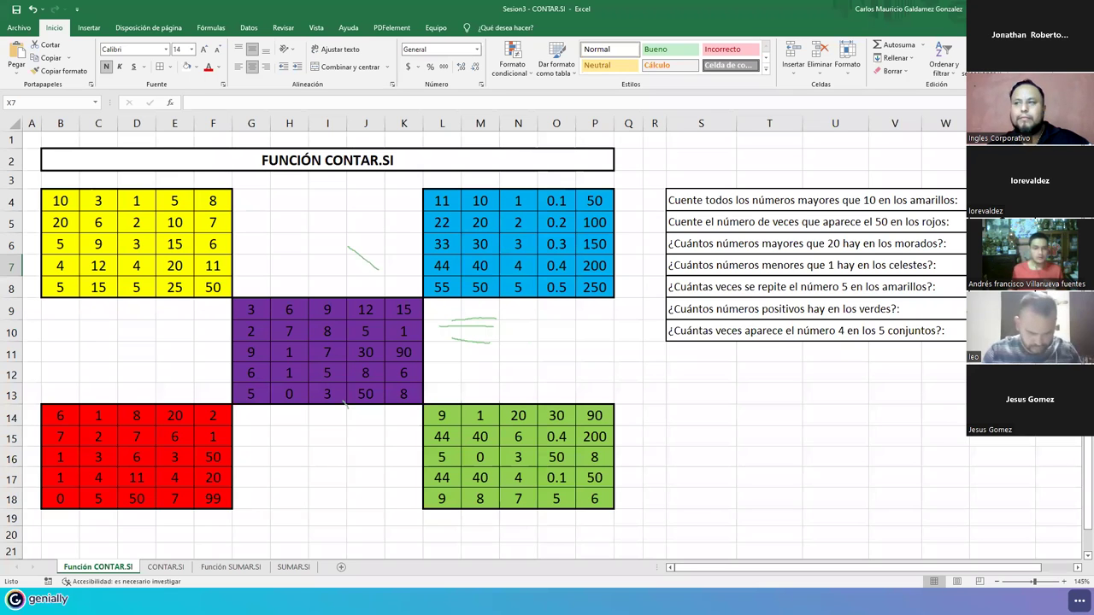
{"action": "type", "text": "=c"}
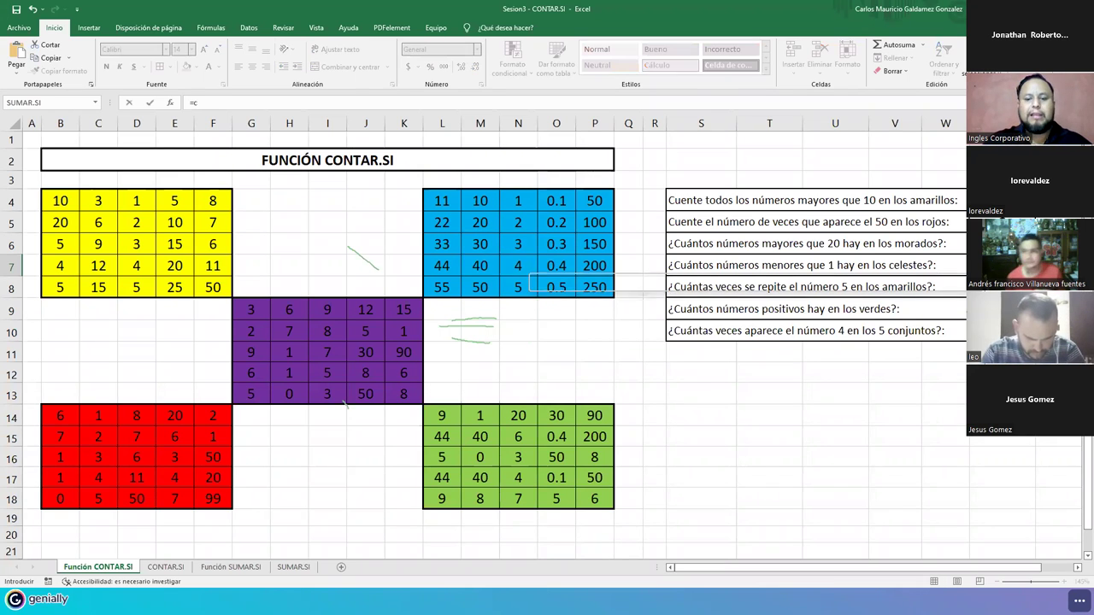
{"action": "type", "text": "ontar.si"}
{"action": "key", "text": "Tab"}
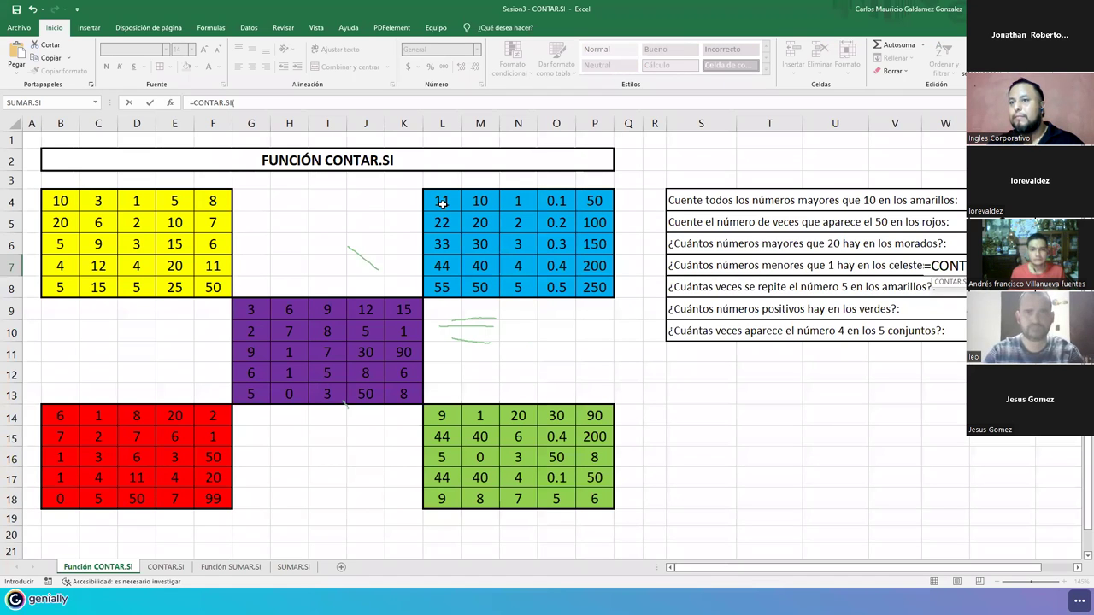
{"action": "left_click_drag", "start_coordinate": [441, 203], "coordinate": [587, 293]}
{"action": "type", "text": ";"}
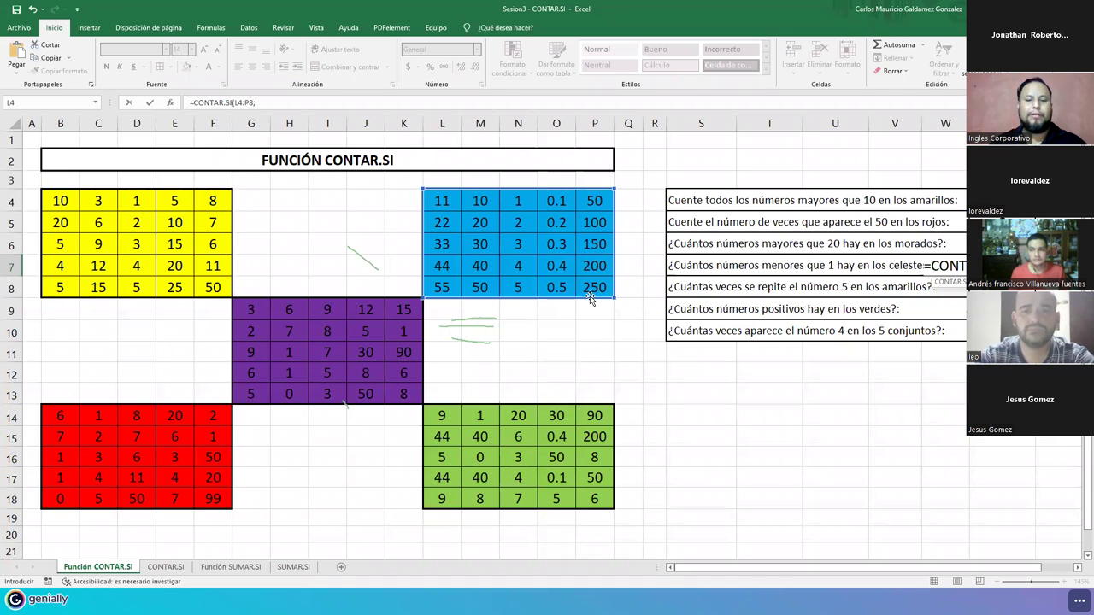
{"action": "type", "text": "\""}
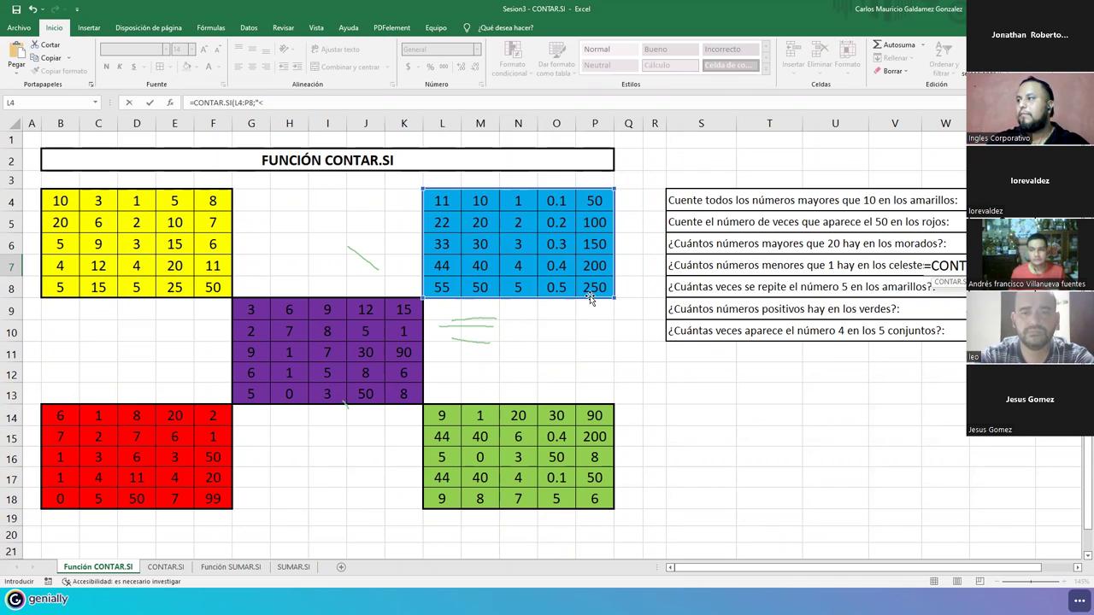
{"action": "type", "text": "<1\")"}
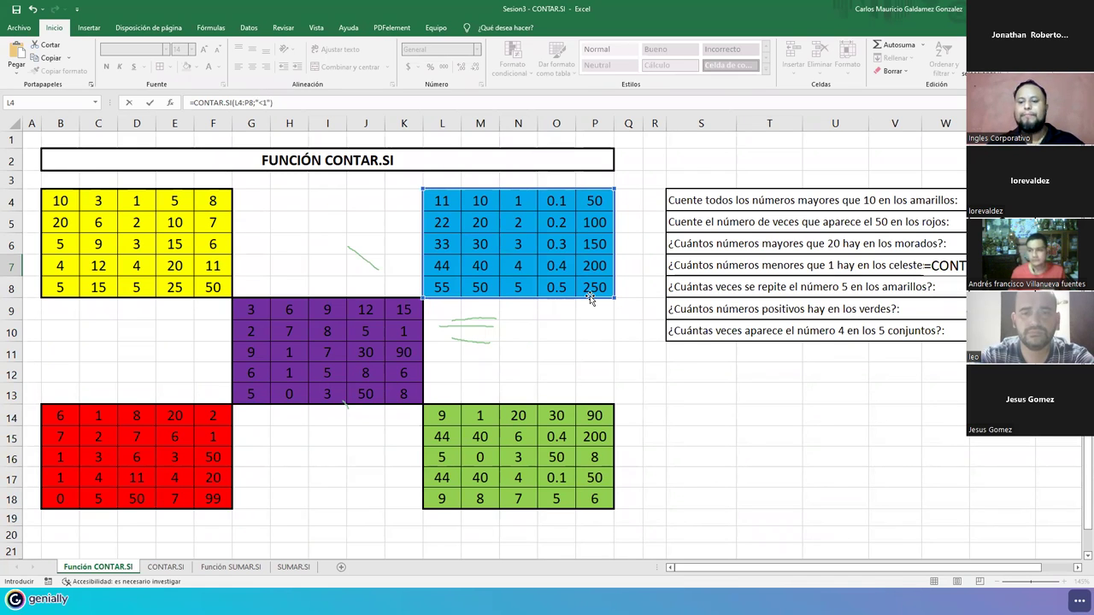
{"action": "key", "text": "Return"}
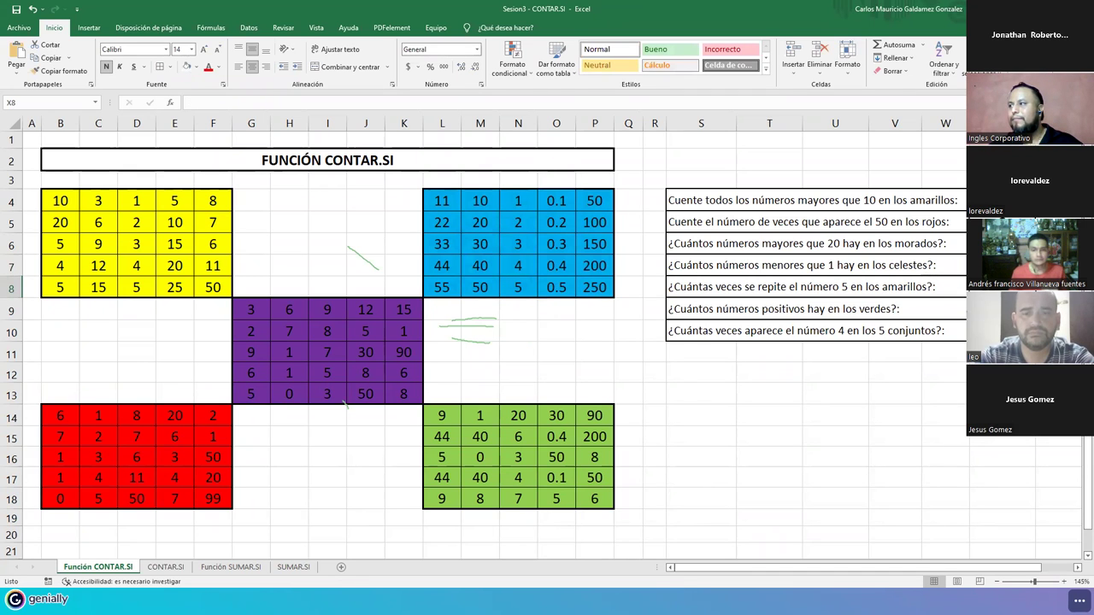
{"action": "key", "text": "Up"}
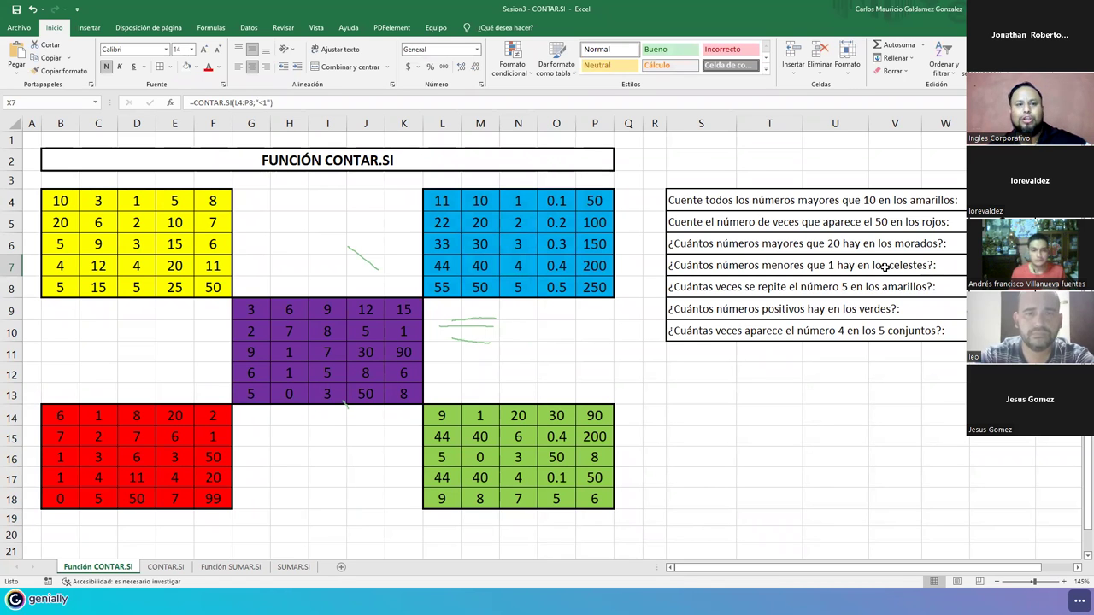
{"action": "left_click_drag", "start_coordinate": [556, 205], "coordinate": [556, 288]}
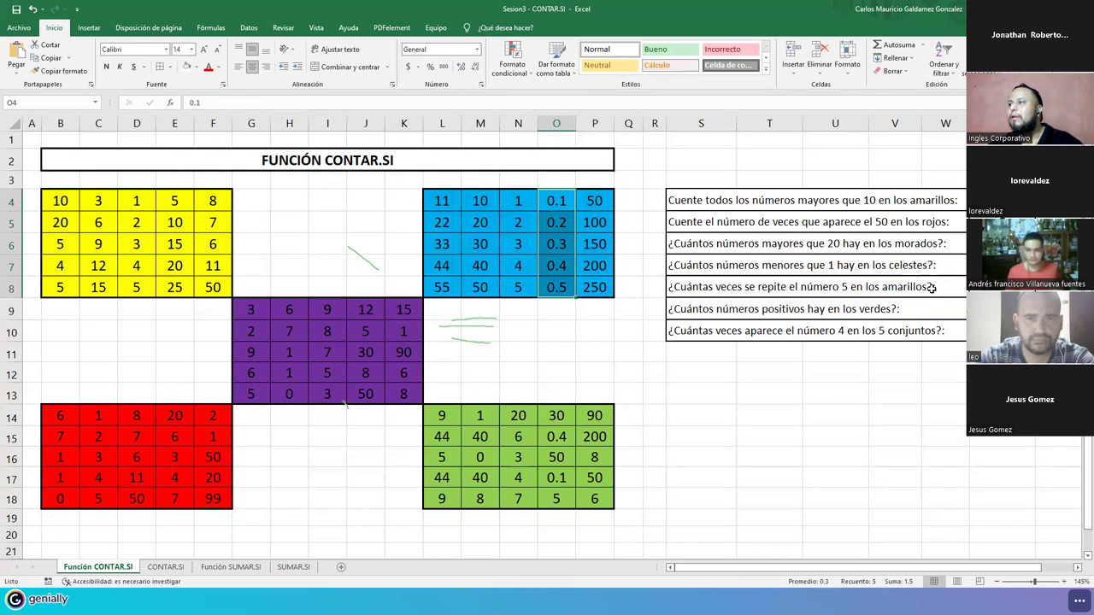
- Enter =CONTAR.SI(B4:F8;"5") in X8 to count how often 5 appears in the yellow block
{"action": "left_click", "coordinate": [995, 287]}
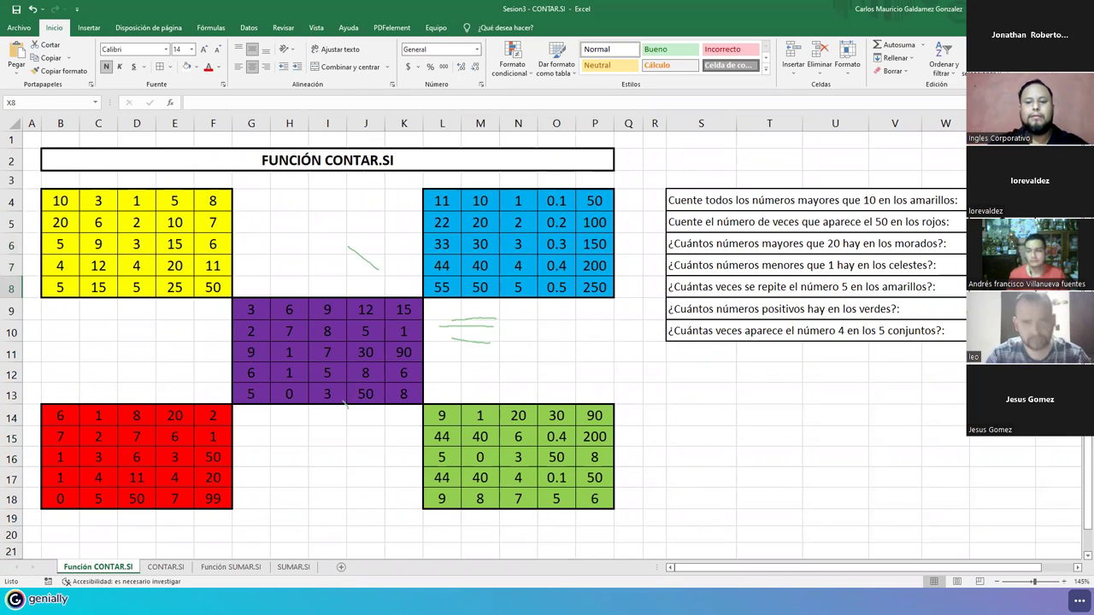
{"action": "type", "text": "=c"}
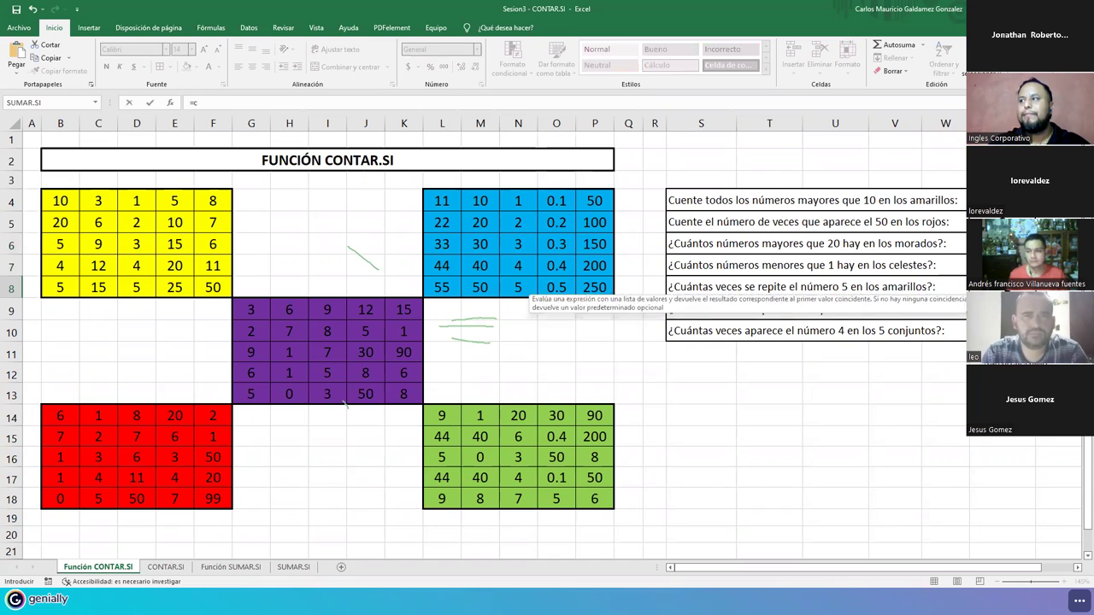
{"action": "type", "text": "ontar.si"}
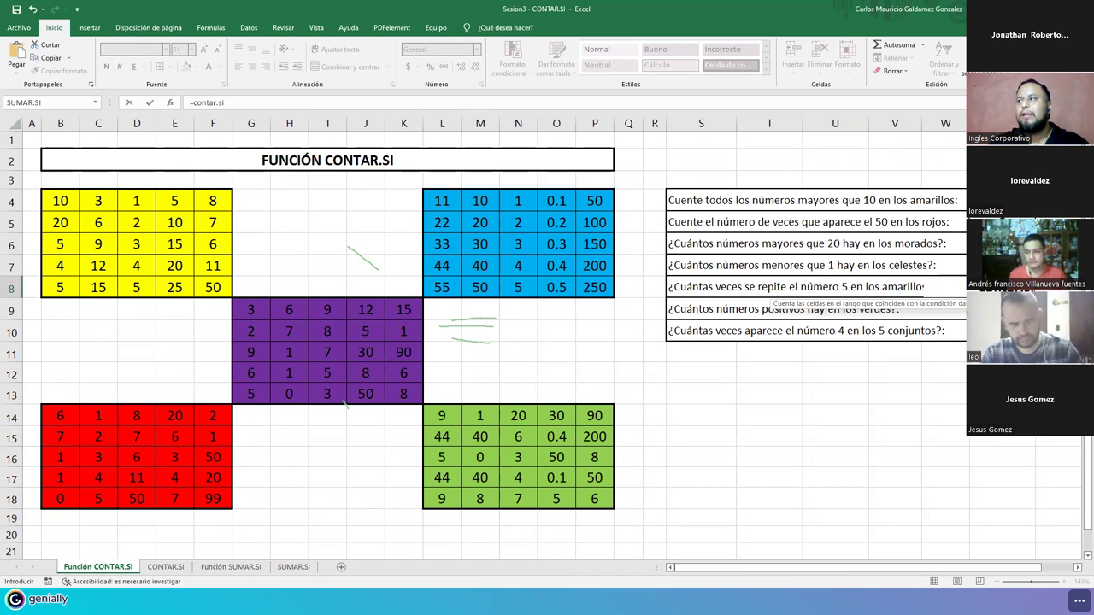
{"action": "key", "text": "Tab"}
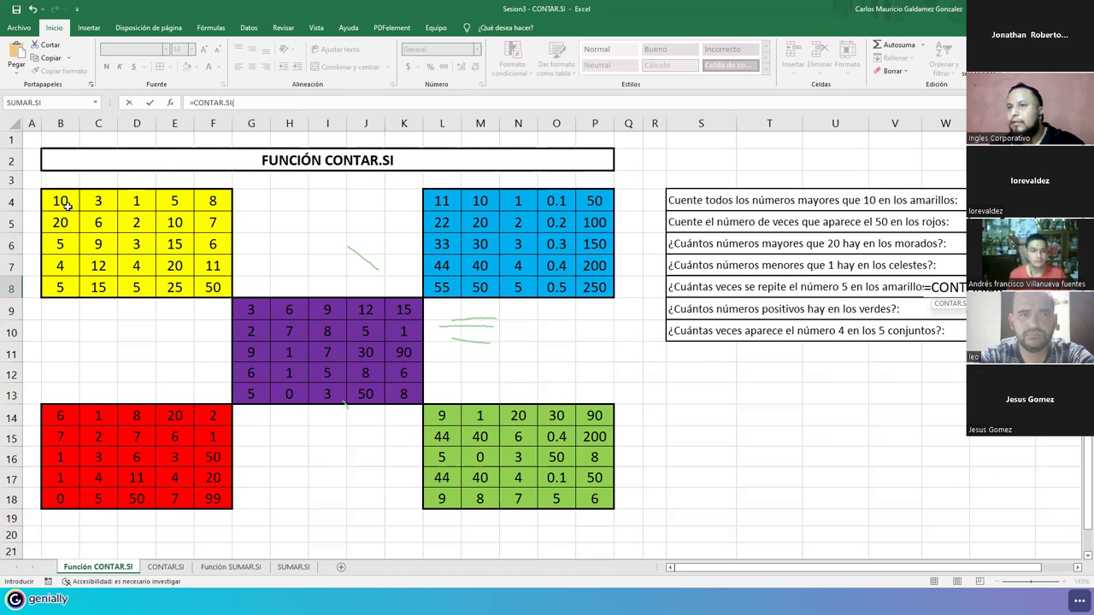
{"action": "left_click_drag", "start_coordinate": [64, 201], "coordinate": [195, 287]}
{"action": "type", "text": ";"}
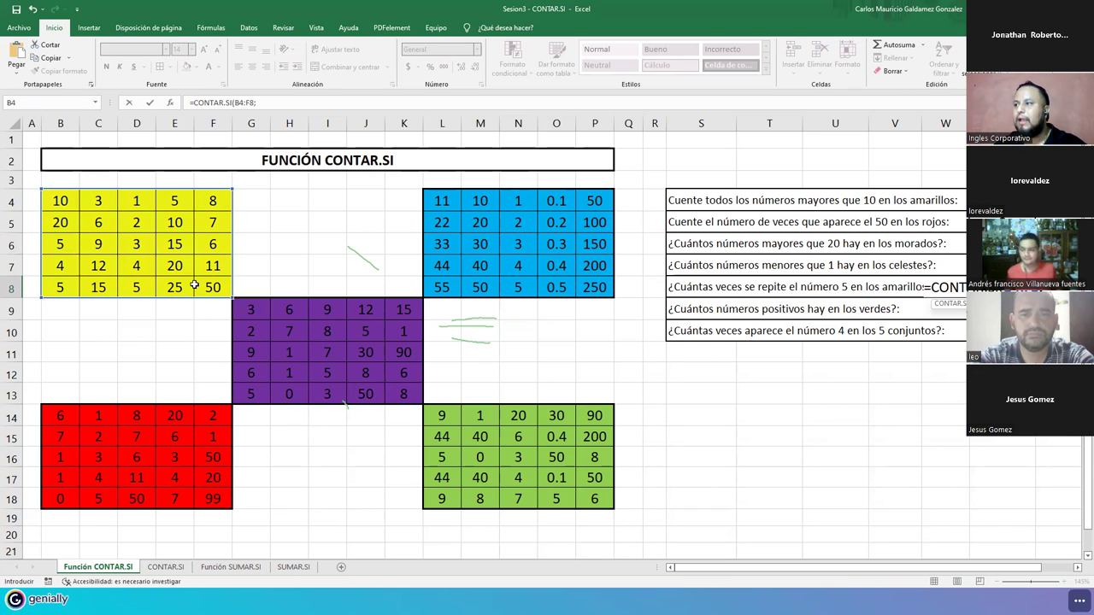
{"action": "type", "text": "\"5\""}
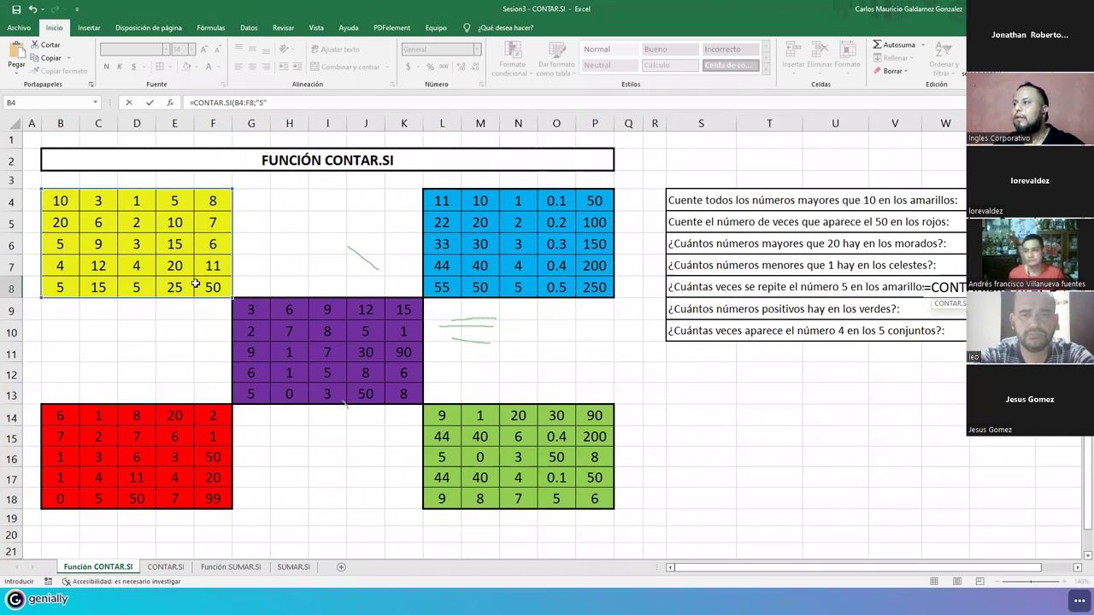
{"action": "type", "text": ")"}
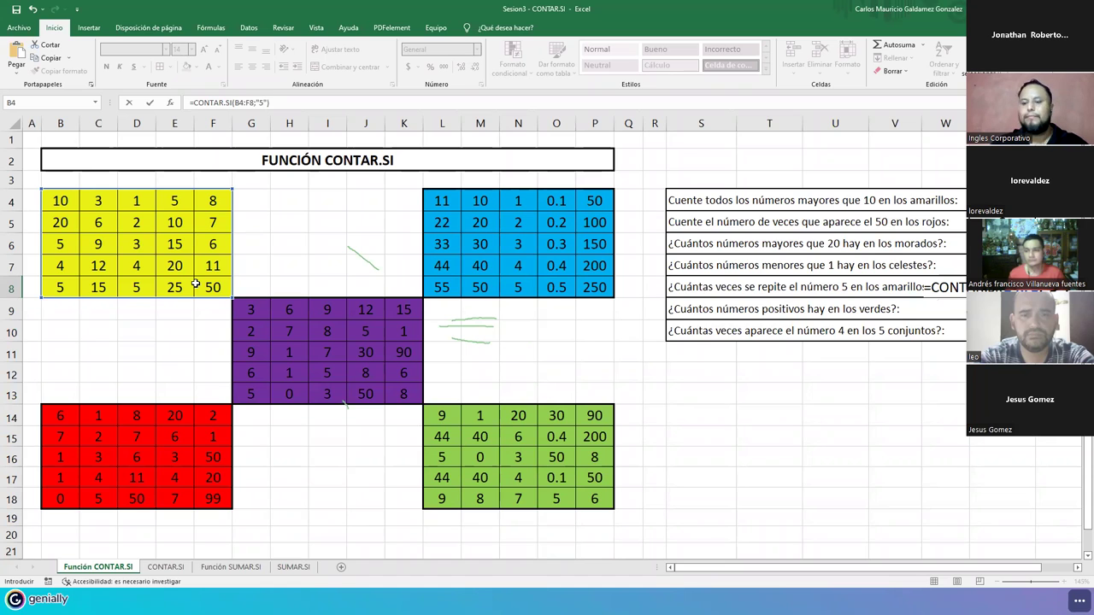
{"action": "key", "text": "Tab"}
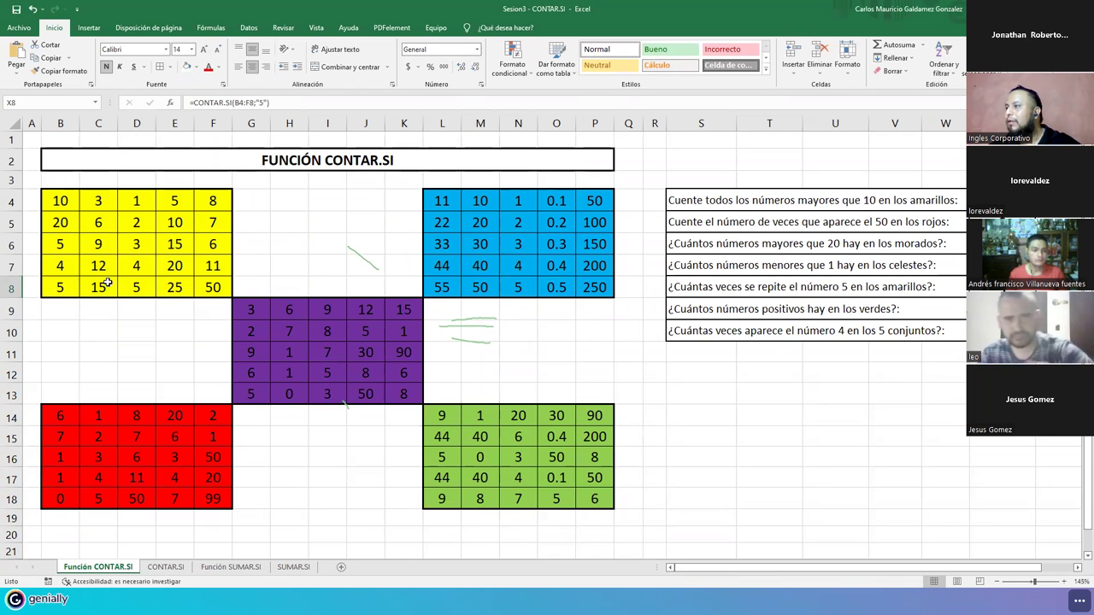
- Check the X8 formula against the yellow block by selecting the fives in E4, B6, D8 and B8
{"action": "left_click", "coordinate": [174, 200]}
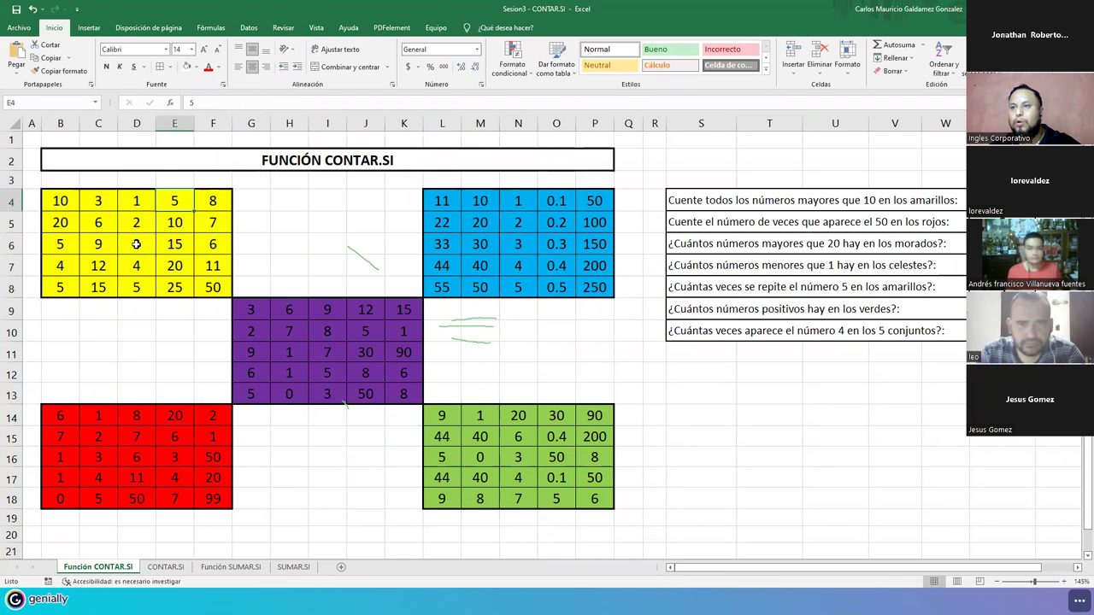
{"action": "left_click", "coordinate": [66, 244], "text": "ctrl"}
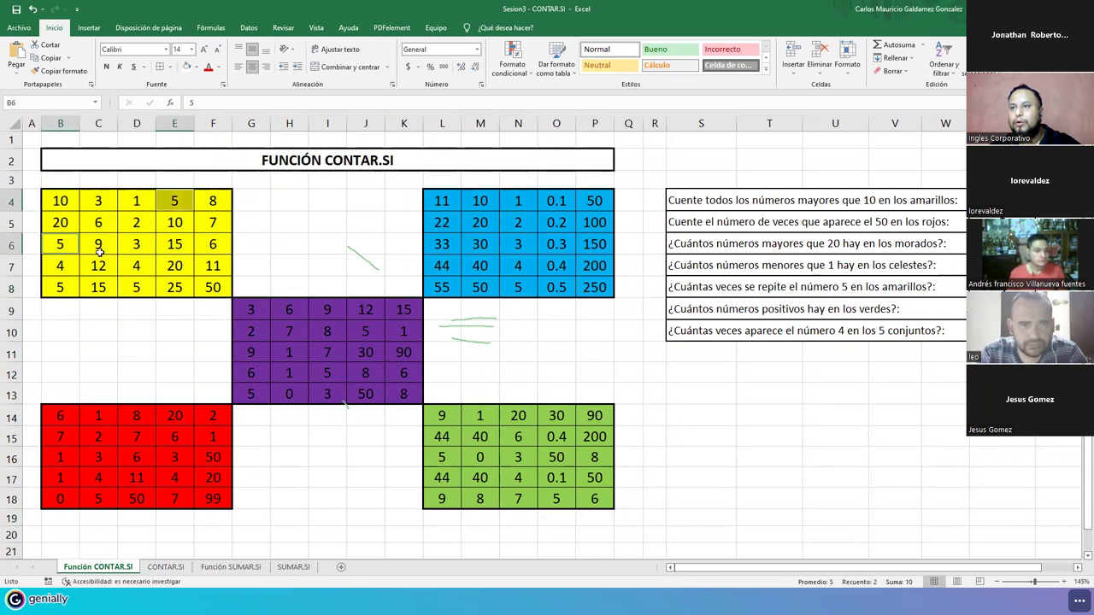
{"action": "left_click", "coordinate": [136, 287], "text": "ctrl"}
{"action": "left_click", "coordinate": [50, 291], "text": "ctrl"}
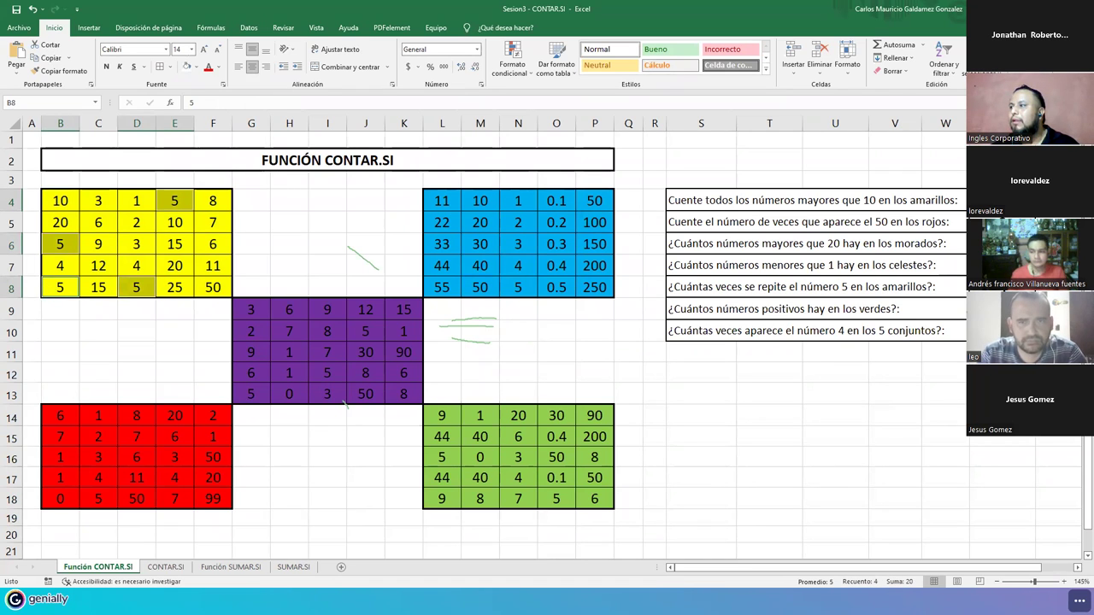
- Select X9 and erase the green annotation strokes above and beside the purple block
{"action": "left_click", "coordinate": [995, 309]}
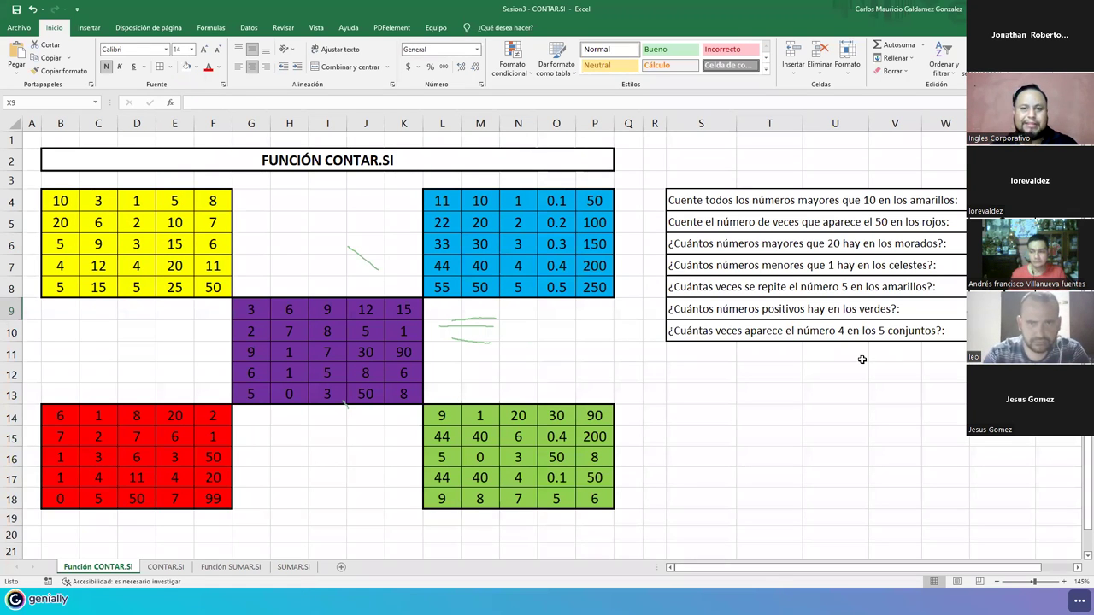
{"action": "key", "text": "Down"}
{"action": "key", "text": "Up"}
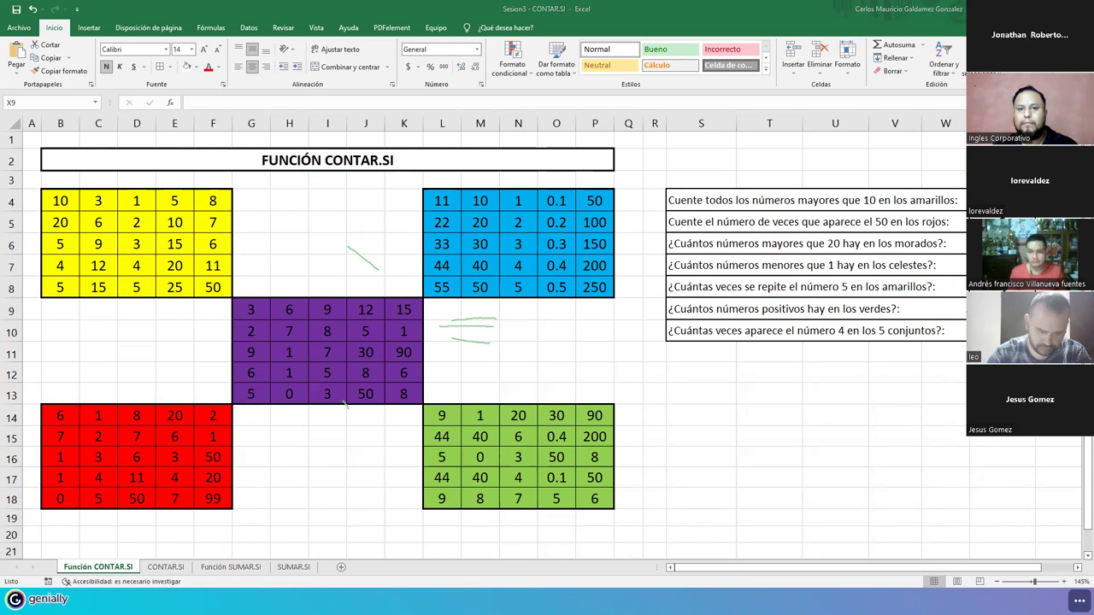
{"action": "left_click_drag", "start_coordinate": [468, 317], "coordinate": [466, 349]}
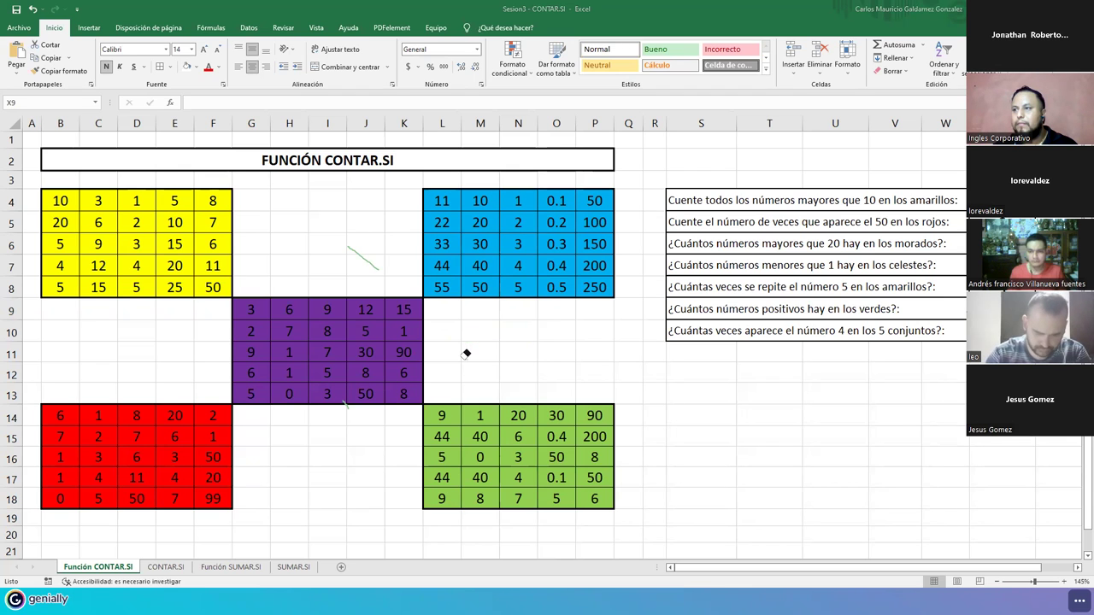
{"action": "left_click_drag", "start_coordinate": [375, 238], "coordinate": [342, 276]}
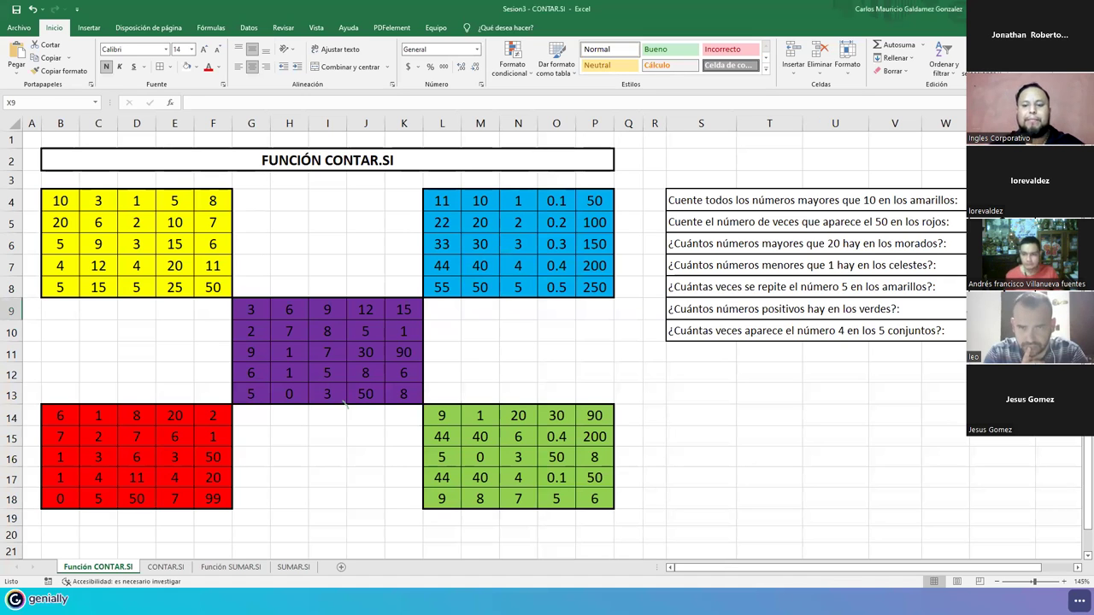
- Enter =CONTAR.SI(L14:P18;">0") in X9 to count the green block's positive numbers, with the criterion in quotation marks
{"action": "type", "text": "=contar.si"}
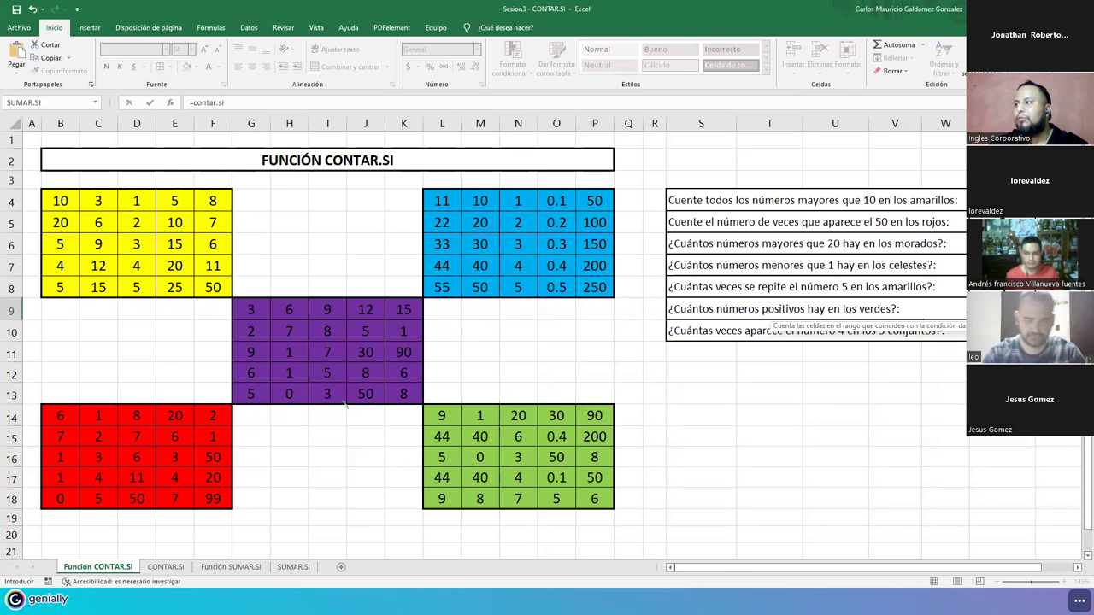
{"action": "key", "text": "Tab"}
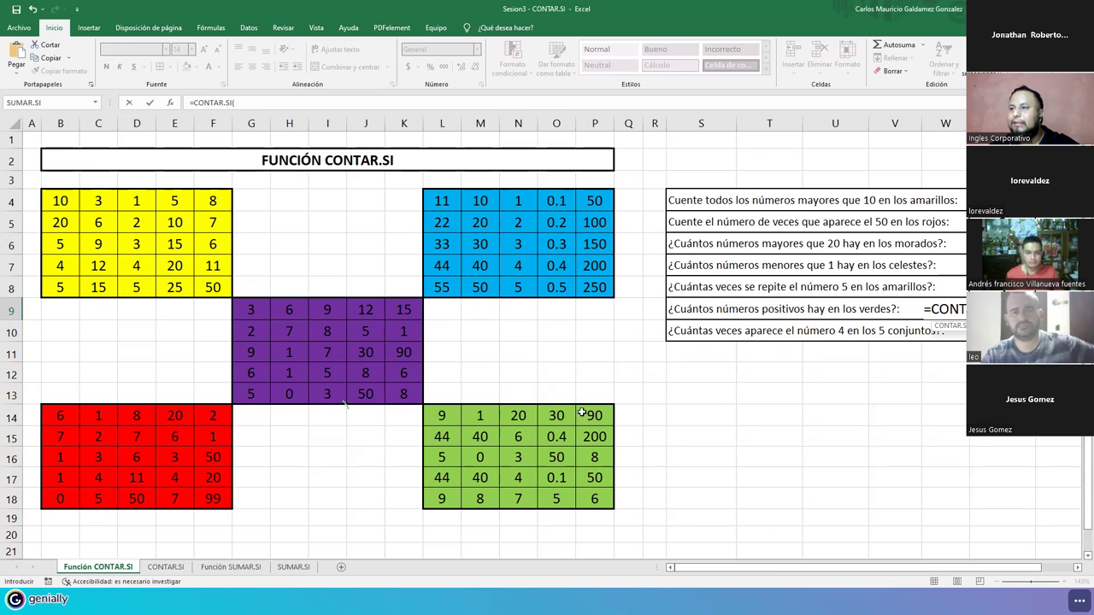
{"action": "left_click_drag", "start_coordinate": [435, 415], "coordinate": [583, 497]}
{"action": "type", "text": ";"}
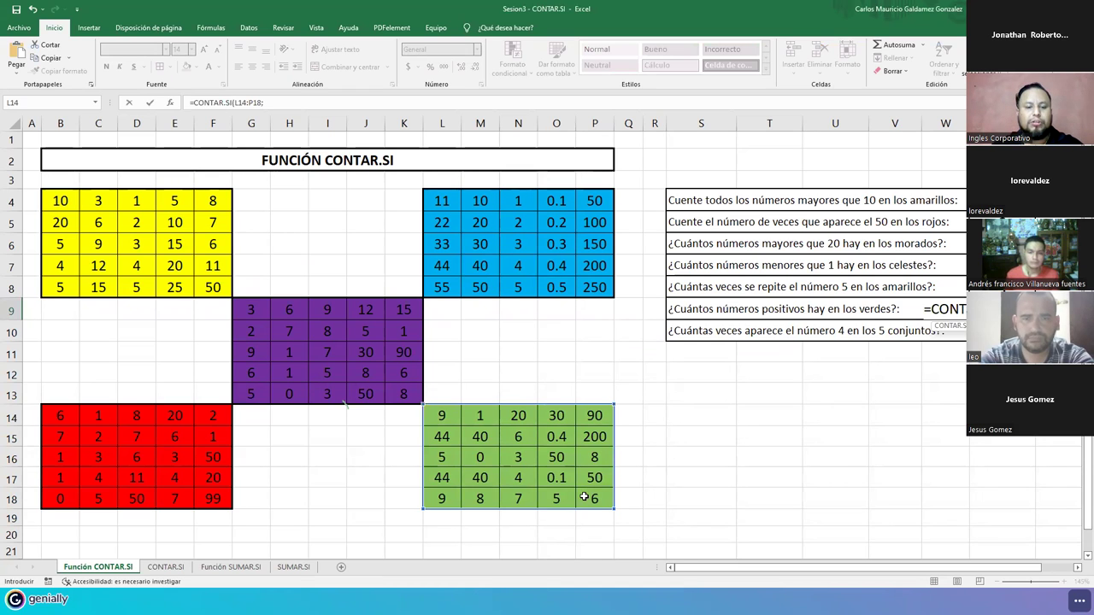
{"action": "type", "text": ">0"}
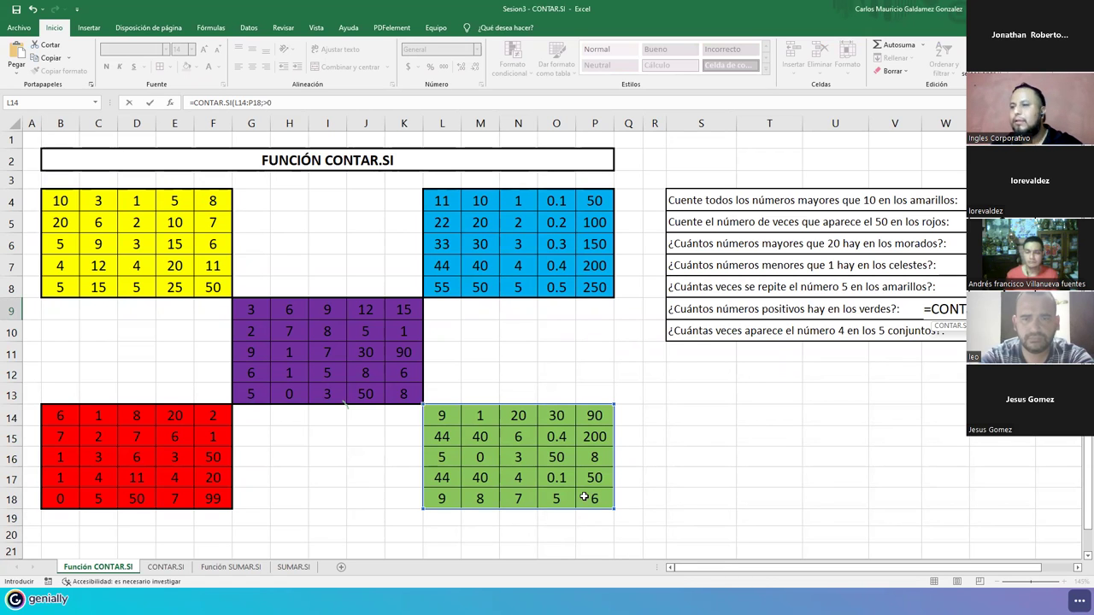
{"action": "type", "text": "\""}
{"action": "left_click", "coordinate": [264, 103]}
{"action": "type", "text": "\""}
{"action": "left_click", "coordinate": [264, 103]}
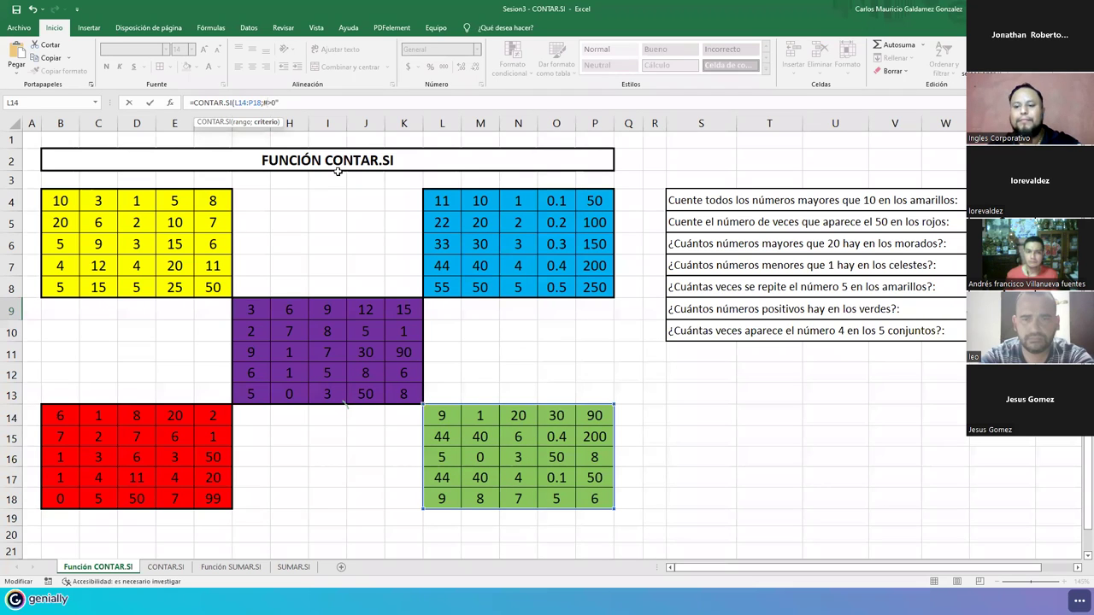
{"action": "type", "text": "\""}
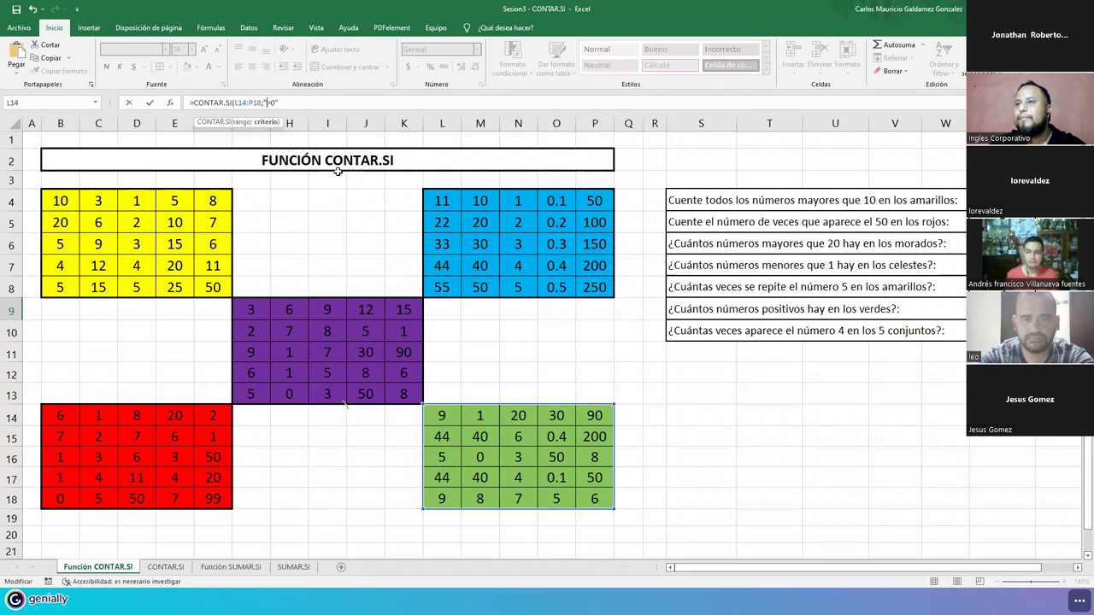
{"action": "type", "text": ")"}
{"action": "key", "text": "Return"}
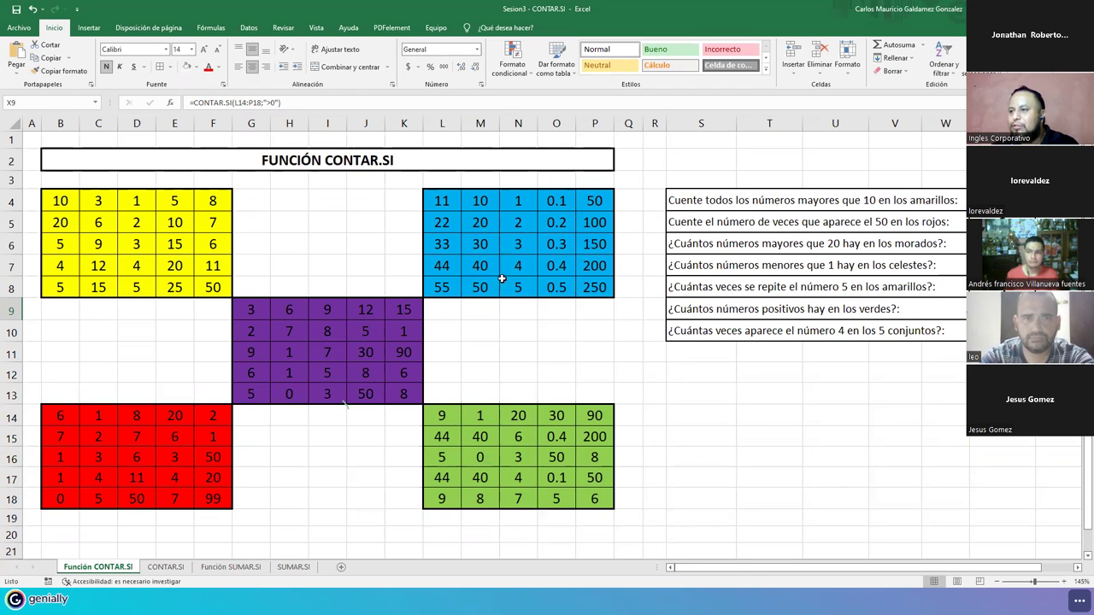
- Check the X9 formula against the green block by selecting L14:P18 and the zero in M16
{"action": "left_click_drag", "start_coordinate": [445, 417], "coordinate": [593, 498]}
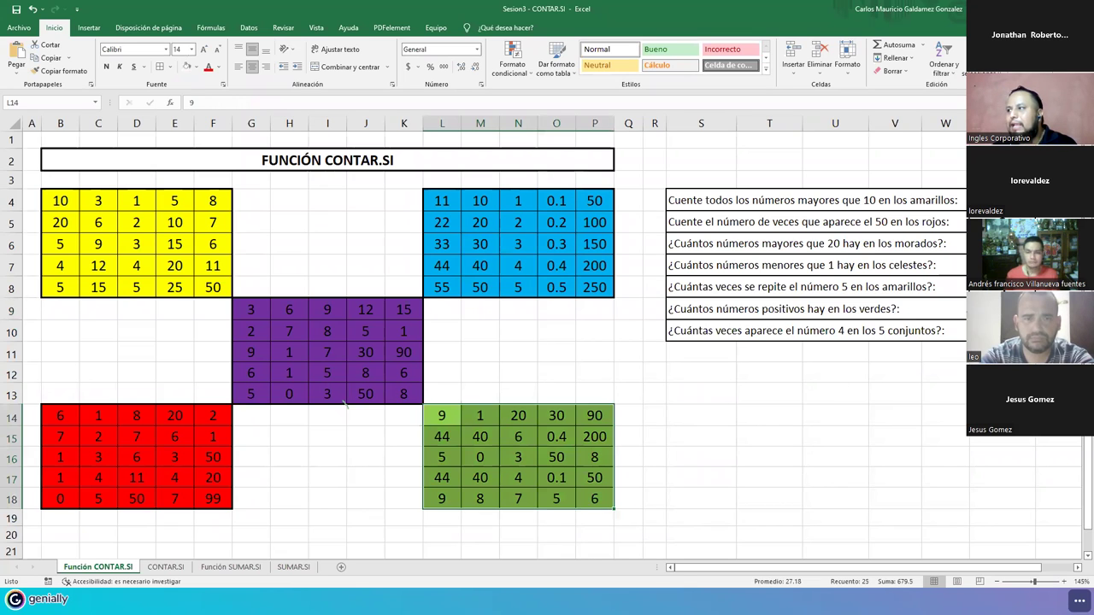
{"action": "left_click", "coordinate": [996, 309]}
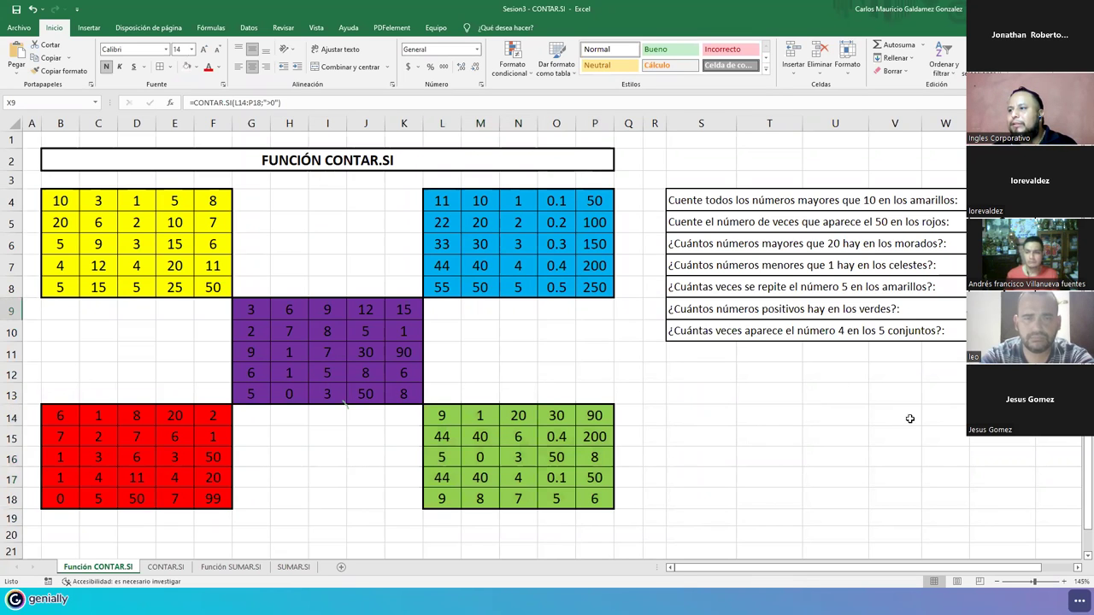
{"action": "left_click", "coordinate": [475, 458]}
{"action": "left_click_drag", "start_coordinate": [432, 417], "coordinate": [597, 500]}
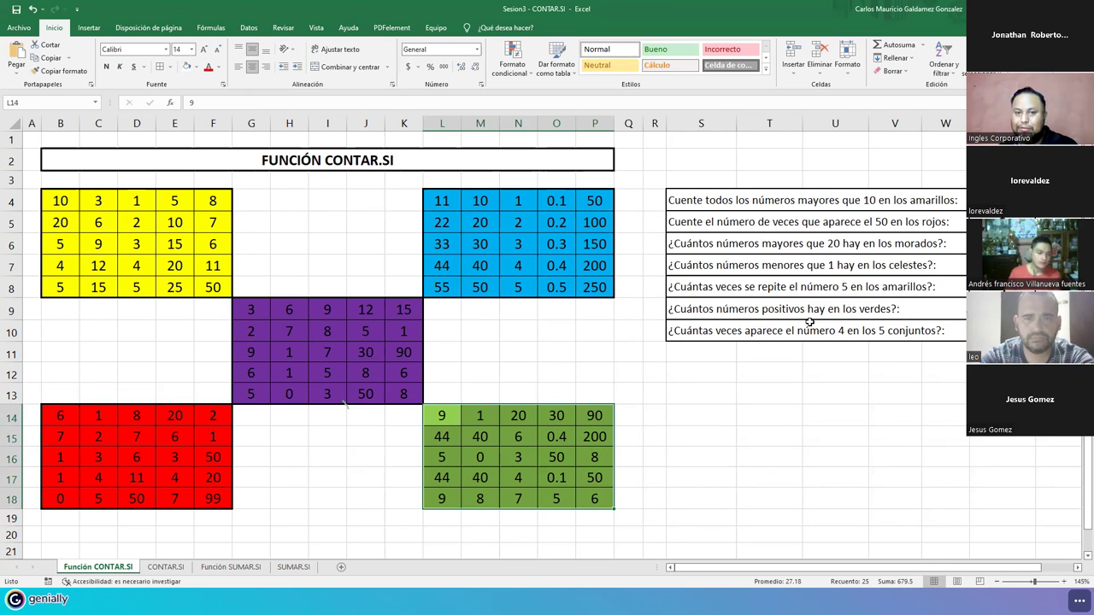
{"action": "left_click_drag", "start_coordinate": [441, 415], "coordinate": [592, 497]}
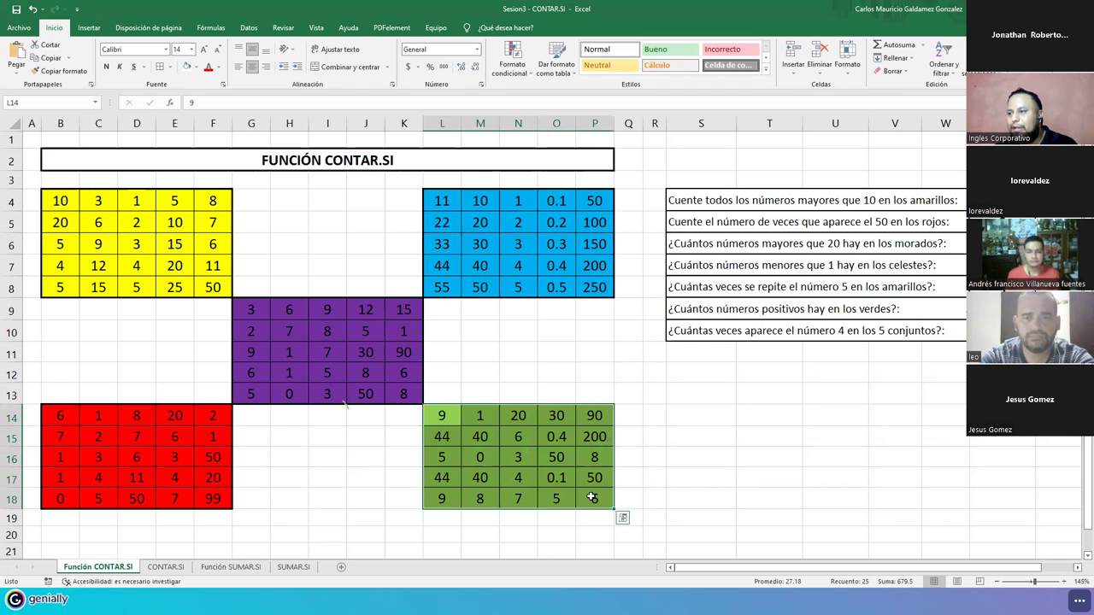
- Enter =CONTAR.SI(B4:P18;"=4") in X10 to count how often 4 appears across all five blocks
{"action": "left_click", "coordinate": [996, 332]}
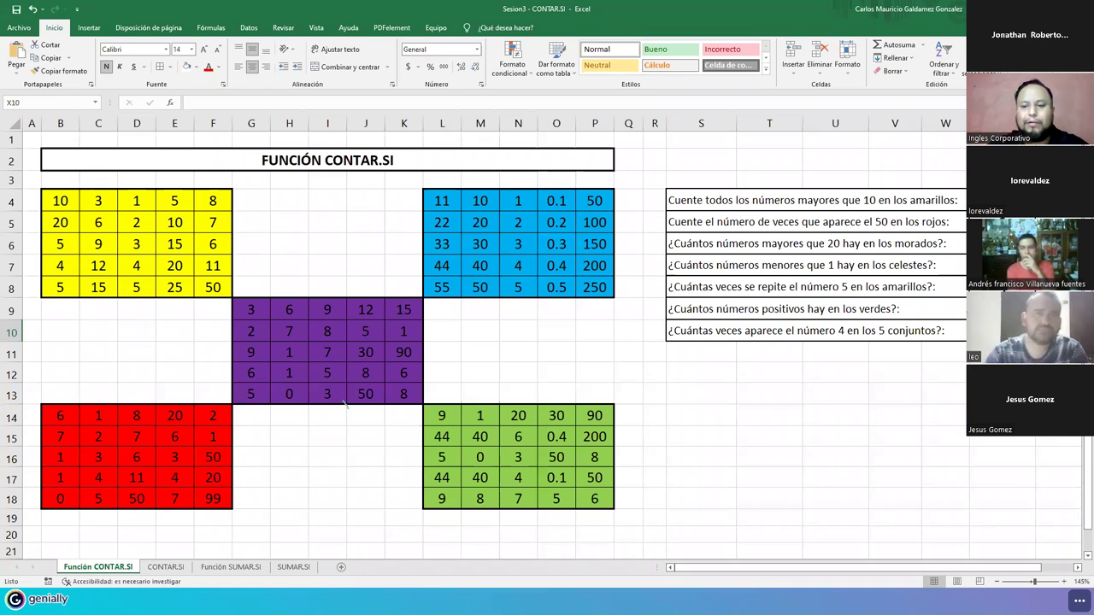
{"action": "type", "text": "=CONTAR.SI("}
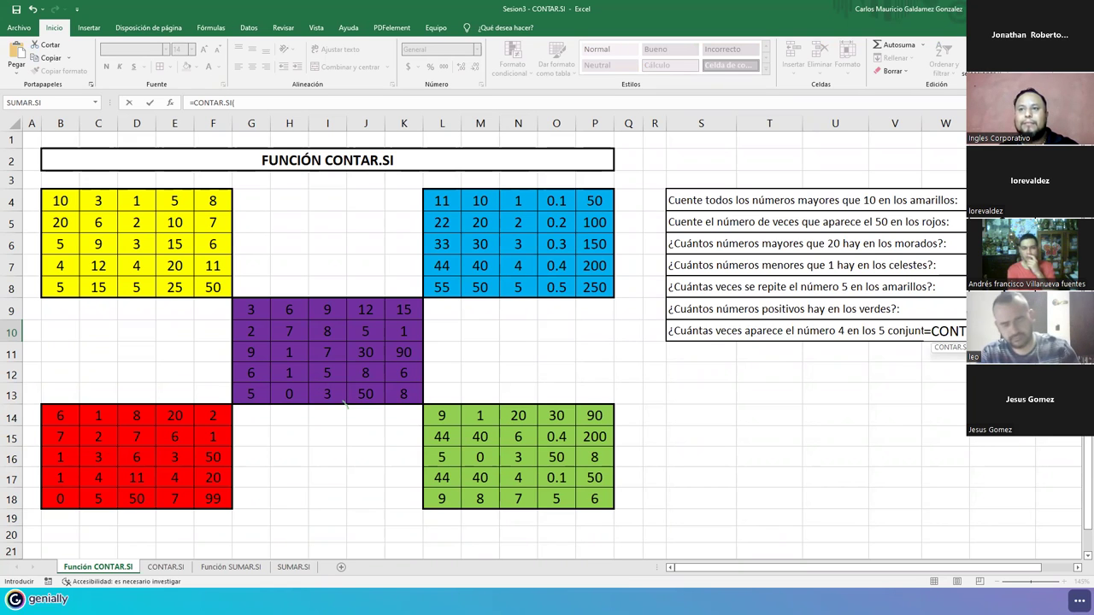
{"action": "type", "text": "b4"}
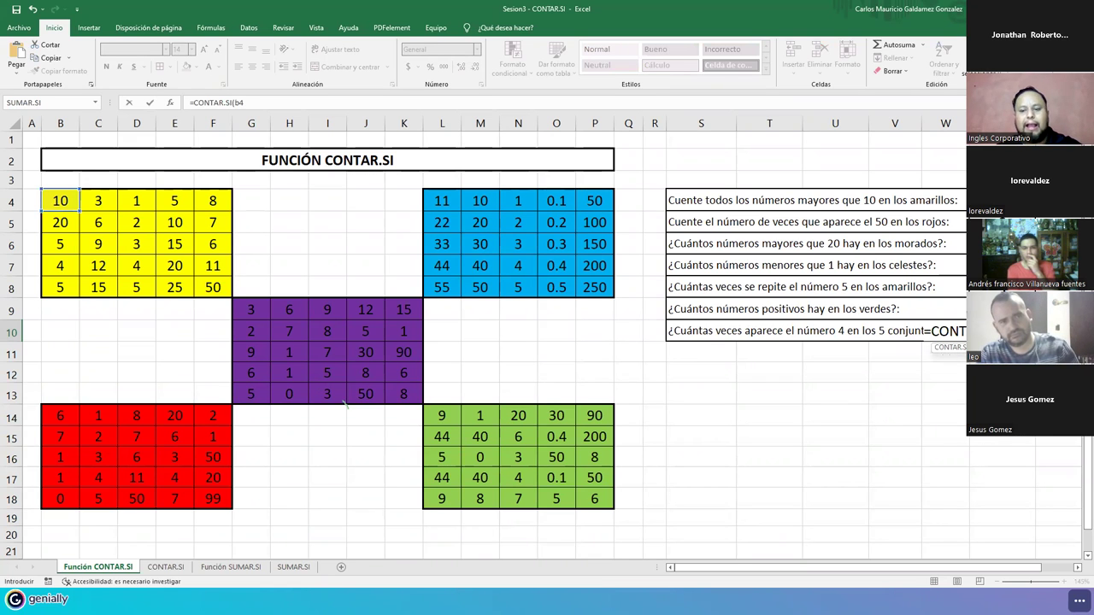
{"action": "type", "text": ":"}
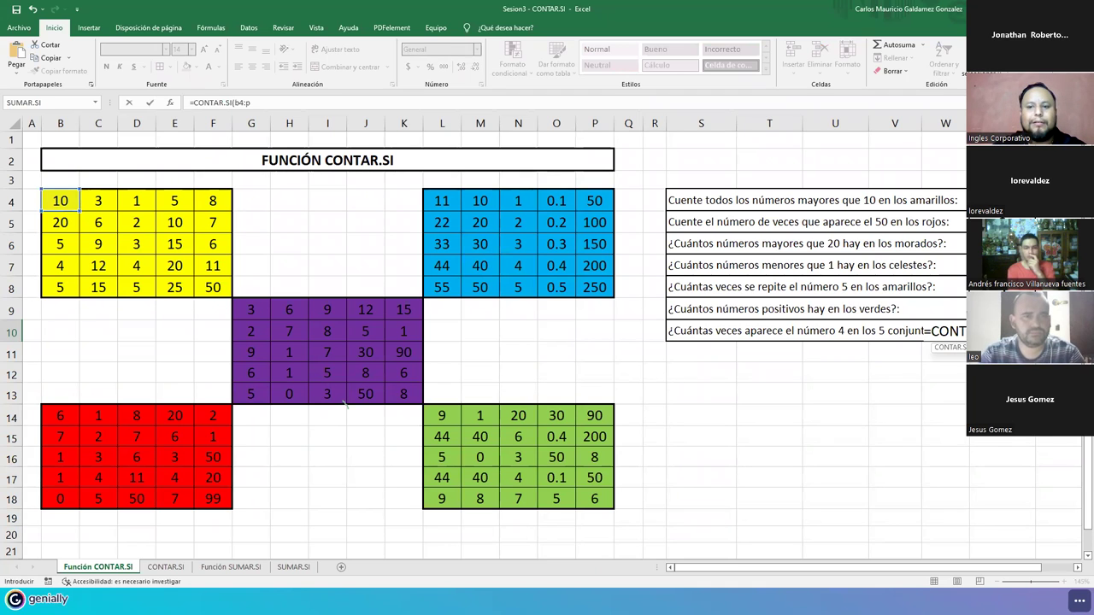
{"action": "type", "text": "p18"}
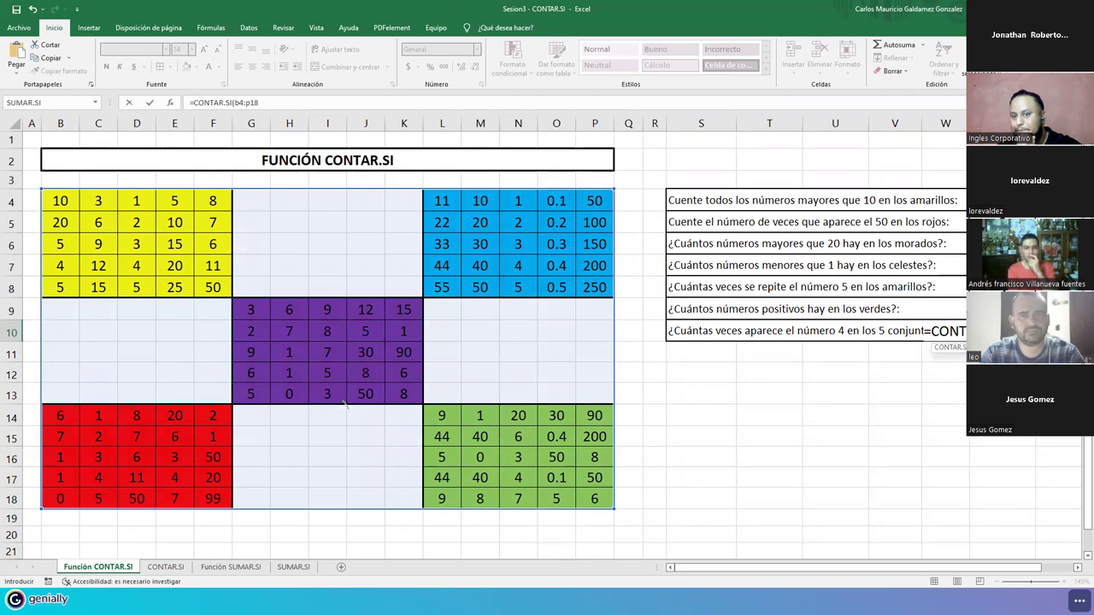
{"action": "type", "text": ";"}
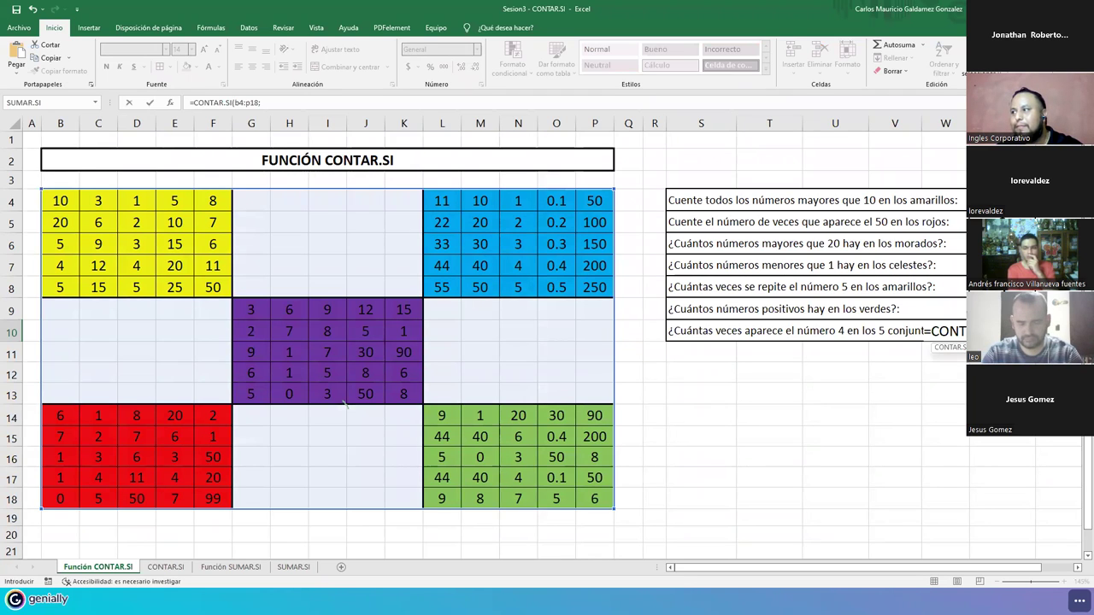
{"action": "type", "text": "\""}
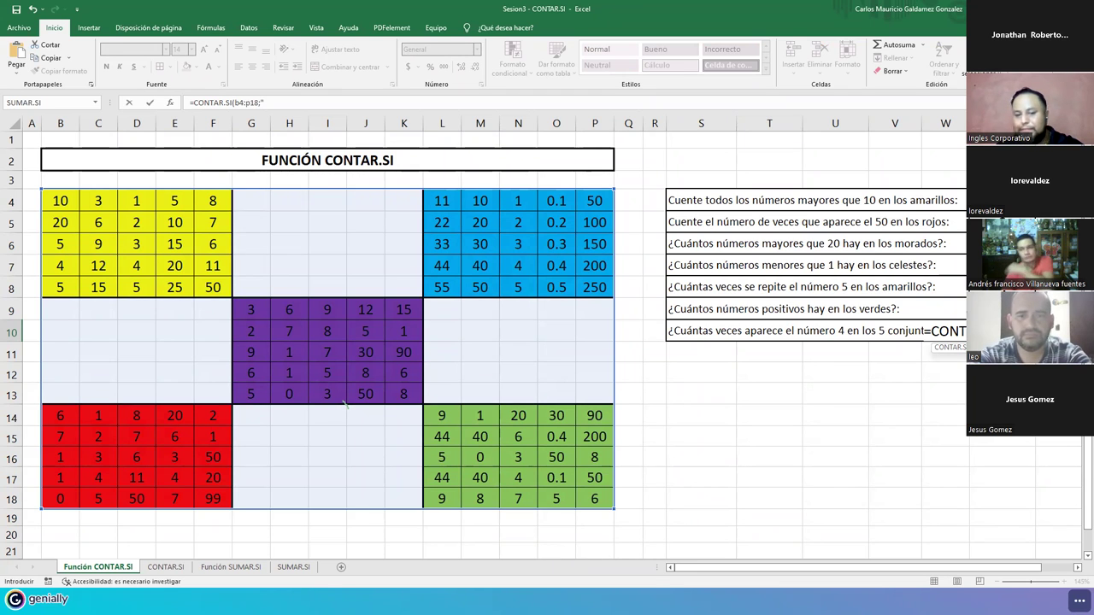
{"action": "type", "text": "=4\")"}
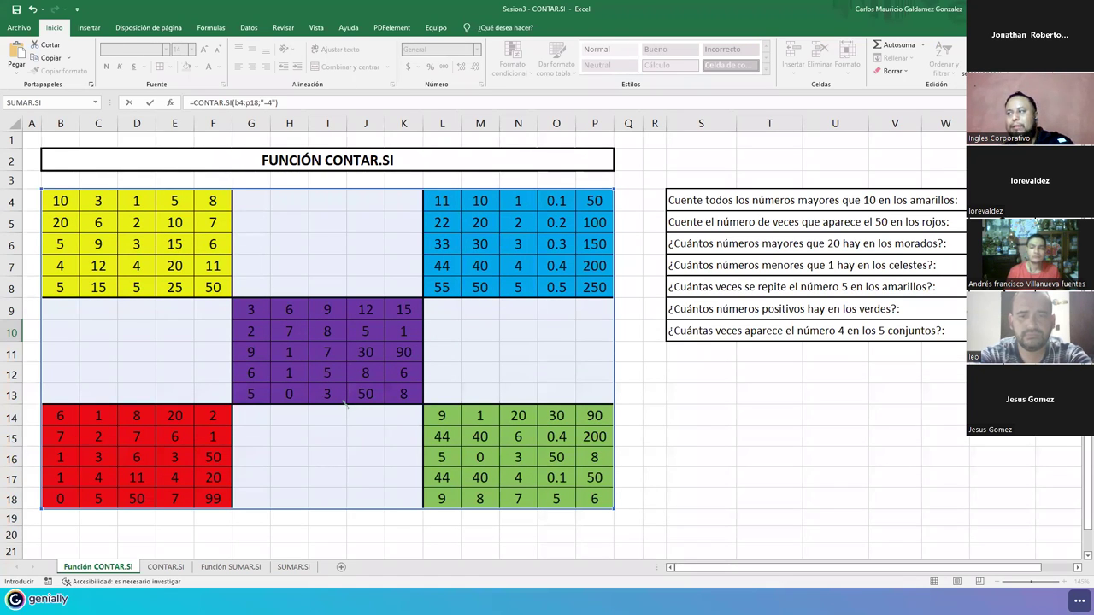
{"action": "key", "text": "Return"}
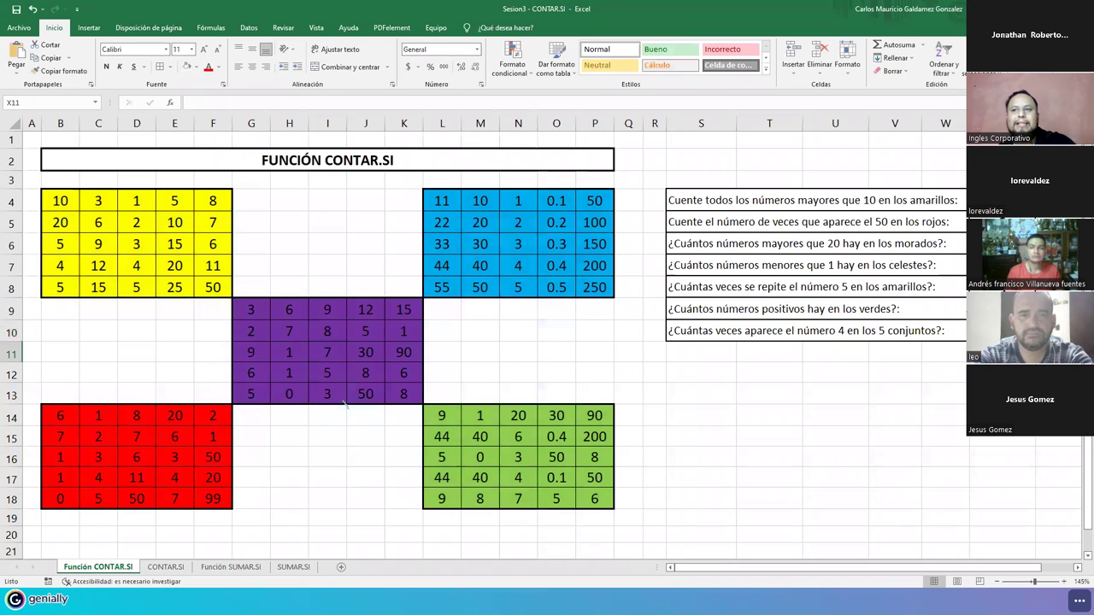
- Check the X10 count by selecting every cell containing 4 across the blocks: B7, D7, C17, E17, N7 and N17
{"action": "left_click", "coordinate": [60, 270]}
{"action": "left_click", "coordinate": [130, 268], "text": "ctrl"}
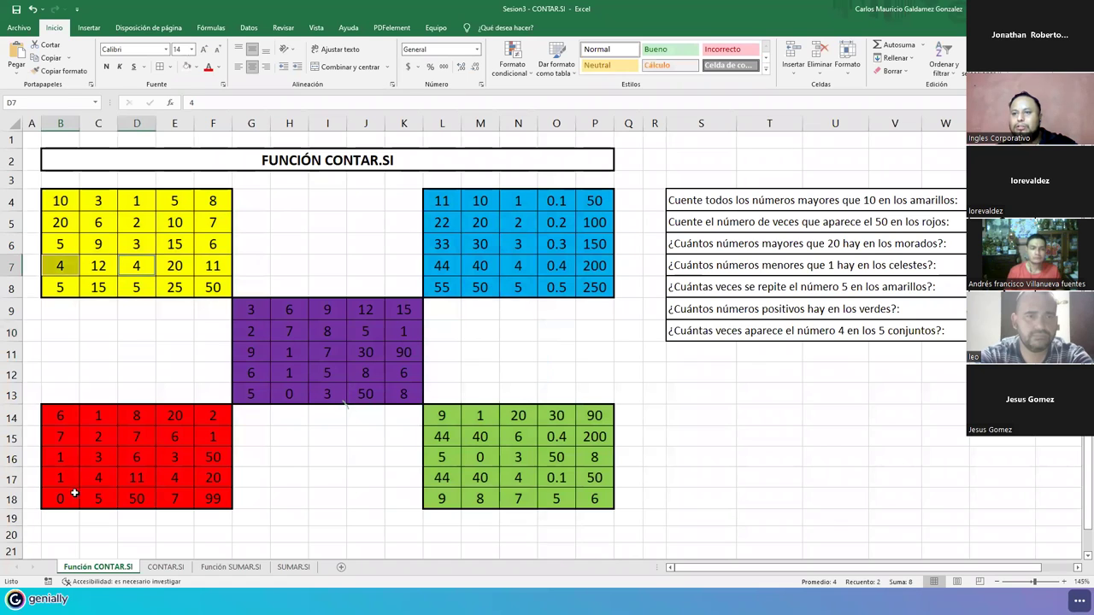
{"action": "left_click", "coordinate": [95, 477], "text": "ctrl"}
{"action": "left_click", "coordinate": [171, 481], "text": "ctrl"}
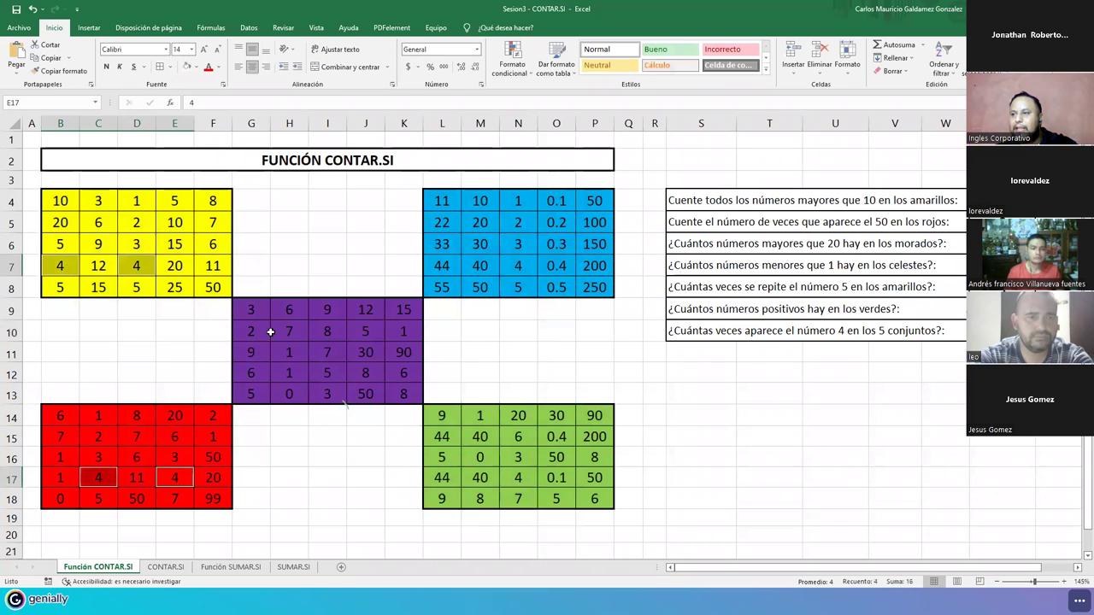
{"action": "left_click", "coordinate": [520, 262], "text": "ctrl"}
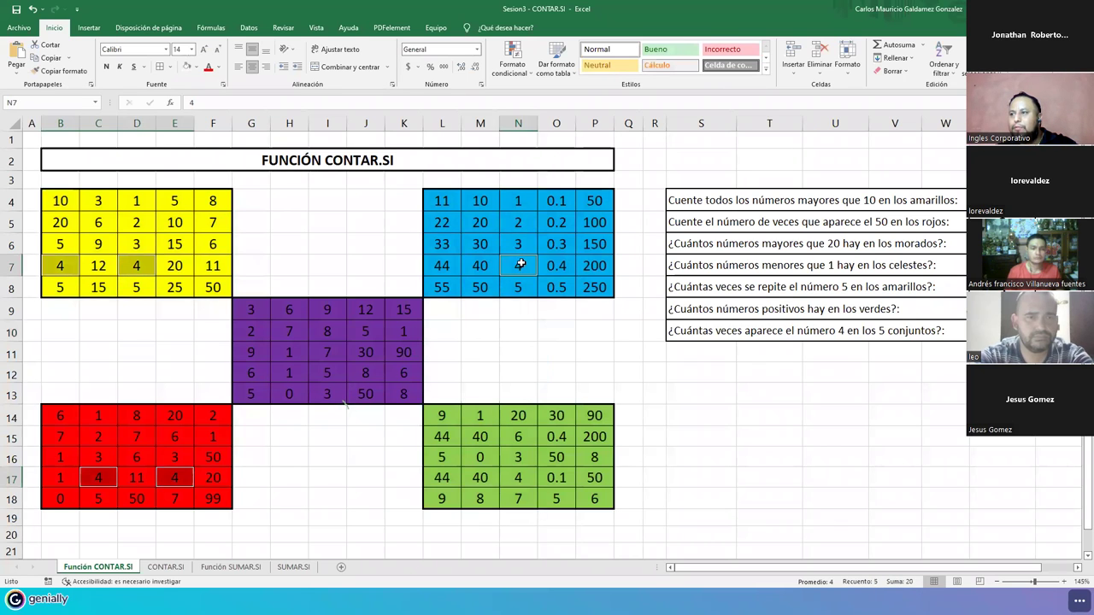
{"action": "left_click", "coordinate": [515, 480], "text": "ctrl"}
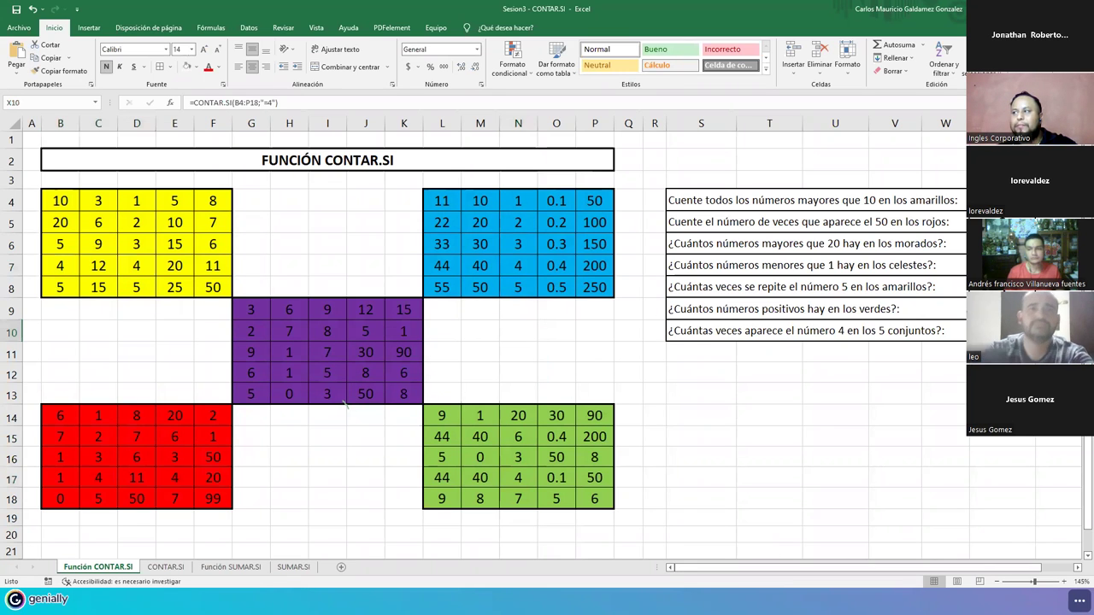
- Open the X10 formula for editing and outline in red the four empty areas between the coloured blocks
{"action": "key", "text": "F2"}
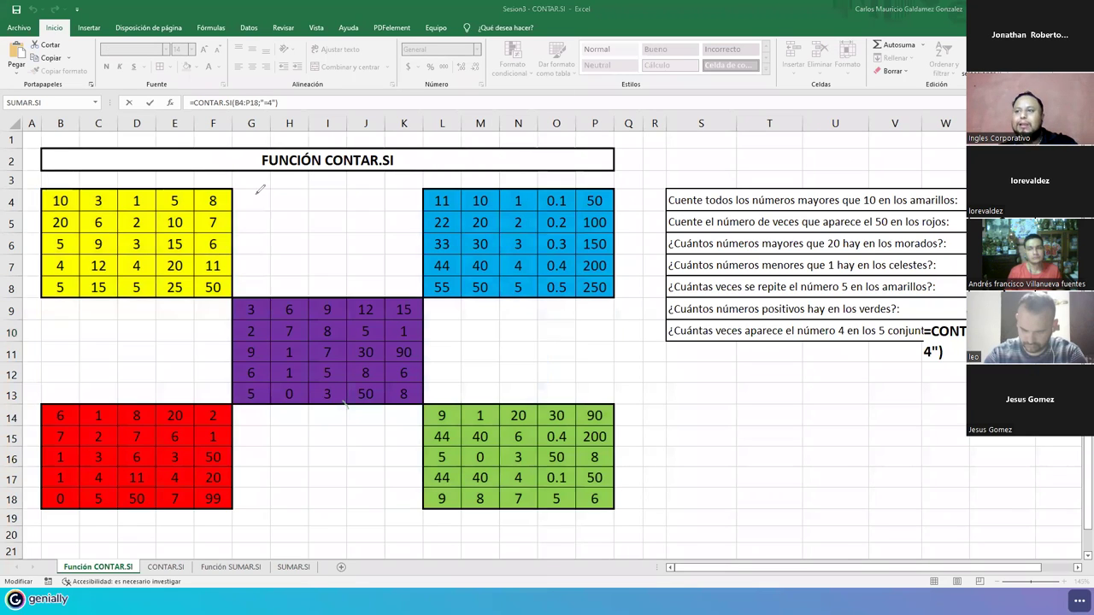
{"action": "mouse_move", "coordinate": [247, 193]}
{"action": "left_mouse_down"}
{"action": "mouse_move", "coordinate": [393, 191]}
{"action": "mouse_move", "coordinate": [401, 260]}
{"action": "mouse_move", "coordinate": [255, 283]}
{"action": "left_mouse_up"}
{"action": "left_click_drag", "start_coordinate": [255, 216], "coordinate": [250, 195]}
{"action": "left_click_drag", "start_coordinate": [57, 305], "coordinate": [196, 316]}
{"action": "mouse_move", "coordinate": [199, 370]}
{"action": "left_mouse_down"}
{"action": "mouse_move", "coordinate": [68, 389]}
{"action": "mouse_move", "coordinate": [62, 315]}
{"action": "mouse_move", "coordinate": [73, 309]}
{"action": "left_mouse_up"}
{"action": "mouse_move", "coordinate": [252, 414]}
{"action": "left_mouse_down"}
{"action": "mouse_move", "coordinate": [401, 453]}
{"action": "mouse_move", "coordinate": [318, 512]}
{"action": "mouse_move", "coordinate": [257, 416]}
{"action": "left_mouse_up"}
{"action": "mouse_move", "coordinate": [439, 312]}
{"action": "left_mouse_down"}
{"action": "mouse_move", "coordinate": [500, 386]}
{"action": "mouse_move", "coordinate": [596, 354]}
{"action": "mouse_move", "coordinate": [594, 315]}
{"action": "mouse_move", "coordinate": [436, 304]}
{"action": "left_mouse_up"}
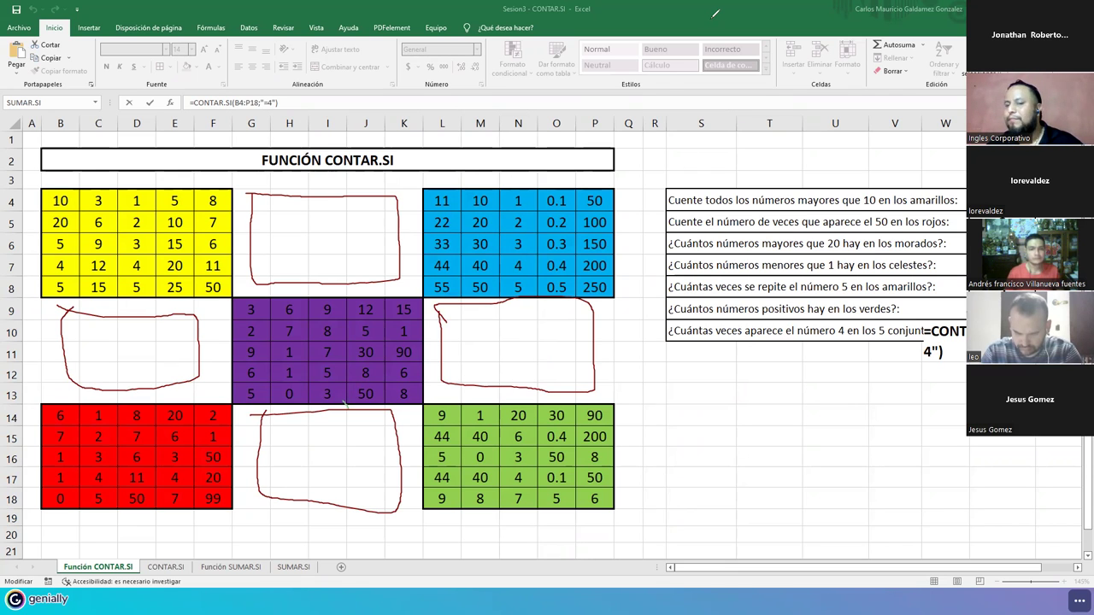
- Cross out each of the four outlined empty areas in red and close the X10 formula without changing it
{"action": "left_click_drag", "start_coordinate": [347, 208], "coordinate": [277, 269]}
{"action": "left_click_drag", "start_coordinate": [275, 225], "coordinate": [360, 276]}
{"action": "left_click_drag", "start_coordinate": [538, 322], "coordinate": [464, 368]}
{"action": "left_click_drag", "start_coordinate": [466, 326], "coordinate": [528, 366]}
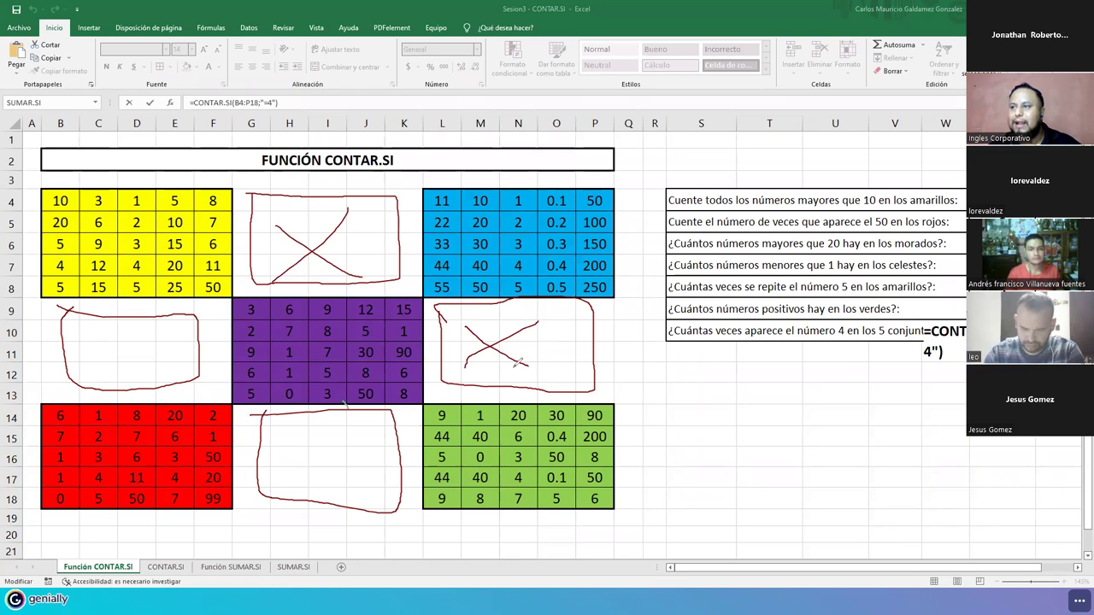
{"action": "mouse_move", "coordinate": [296, 496]}
{"action": "left_mouse_down"}
{"action": "mouse_move", "coordinate": [370, 431]}
{"action": "mouse_move", "coordinate": [360, 481]}
{"action": "left_mouse_up"}
{"action": "mouse_move", "coordinate": [86, 379]}
{"action": "left_mouse_down"}
{"action": "mouse_move", "coordinate": [194, 334]}
{"action": "mouse_move", "coordinate": [151, 347]}
{"action": "mouse_move", "coordinate": [179, 368]}
{"action": "left_mouse_up"}
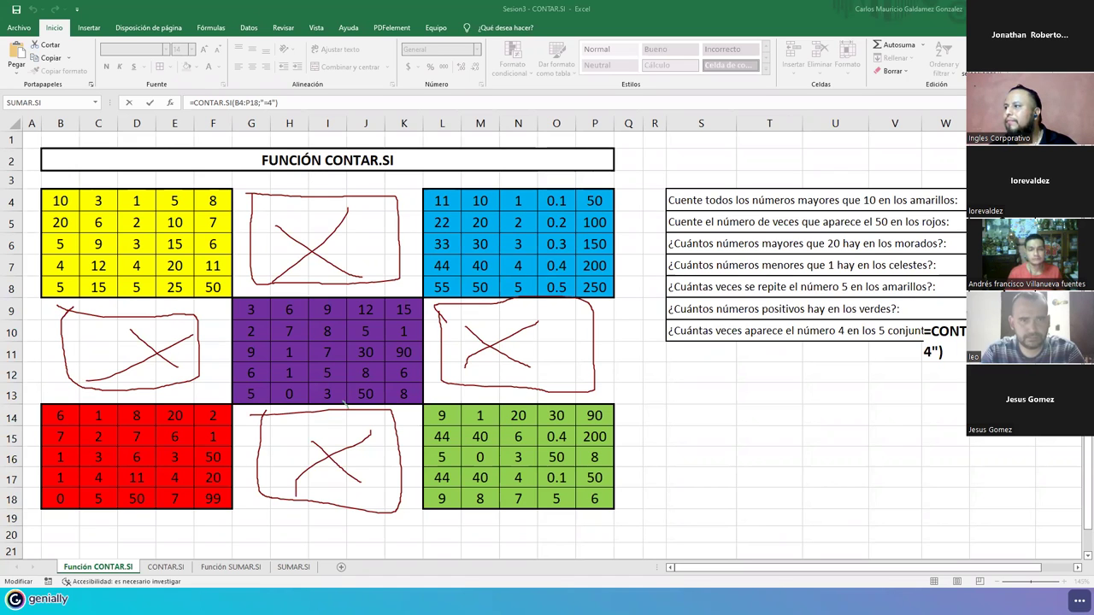
{"action": "key", "text": "ctrl+Return"}
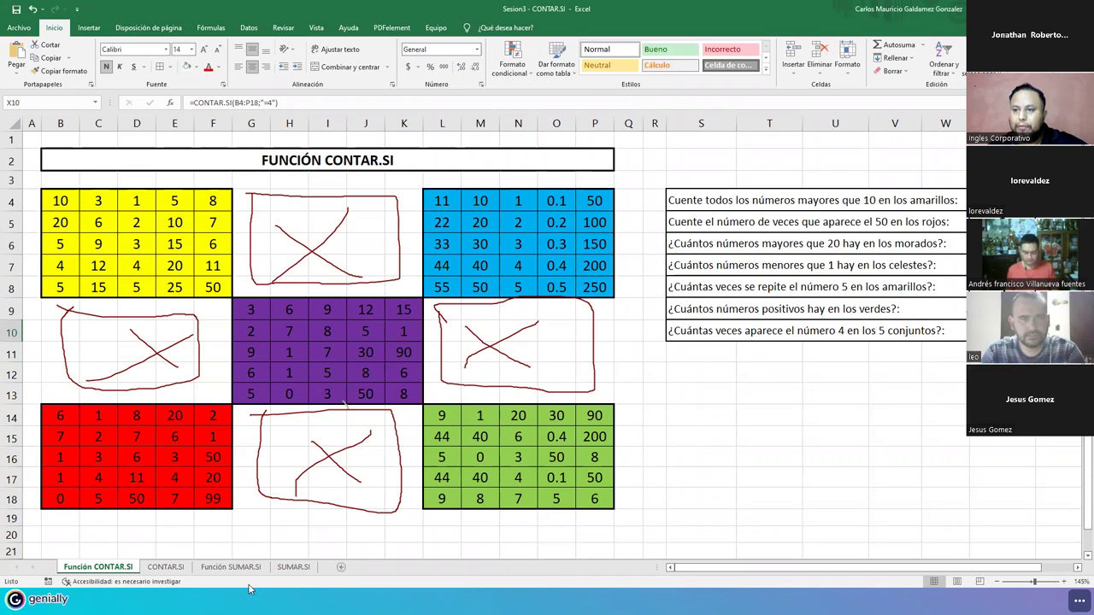
- Open the CONTAR.SI sheet and erase the red annotation strokes covering the PEDIDOS table and summary areas
{"action": "left_click", "coordinate": [155, 567]}
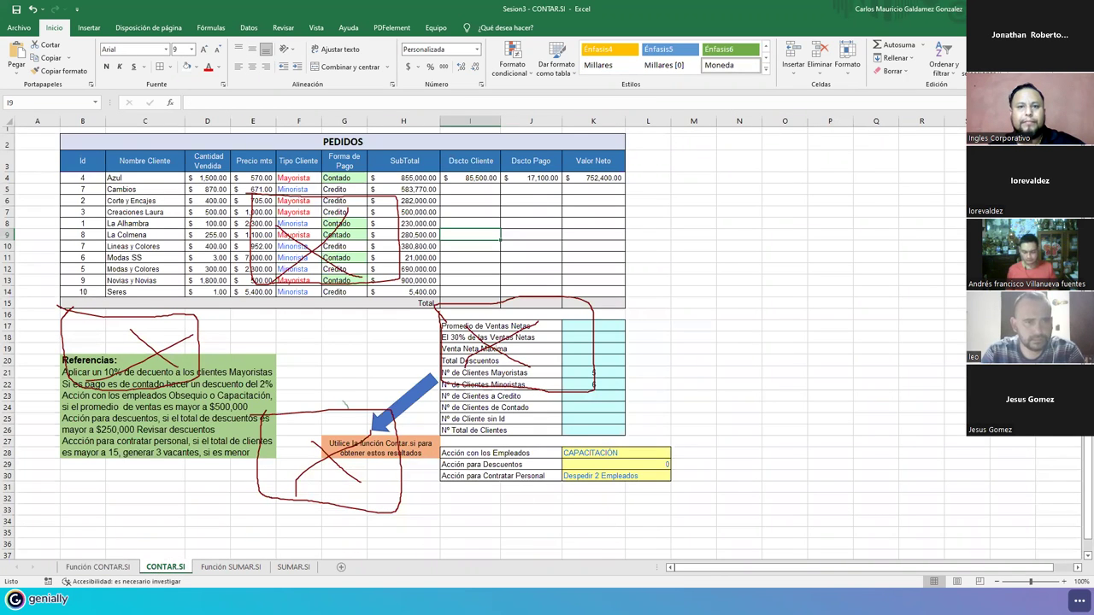
{"action": "left_click", "coordinate": [316, 145]}
{"action": "mouse_move", "coordinate": [316, 146]}
{"action": "left_mouse_down"}
{"action": "mouse_move", "coordinate": [358, 191]}
{"action": "mouse_move", "coordinate": [101, 363]}
{"action": "mouse_move", "coordinate": [330, 432]}
{"action": "mouse_move", "coordinate": [460, 428]}
{"action": "mouse_move", "coordinate": [491, 335]}
{"action": "mouse_move", "coordinate": [350, 461]}
{"action": "mouse_move", "coordinate": [348, 286]}
{"action": "left_mouse_up"}
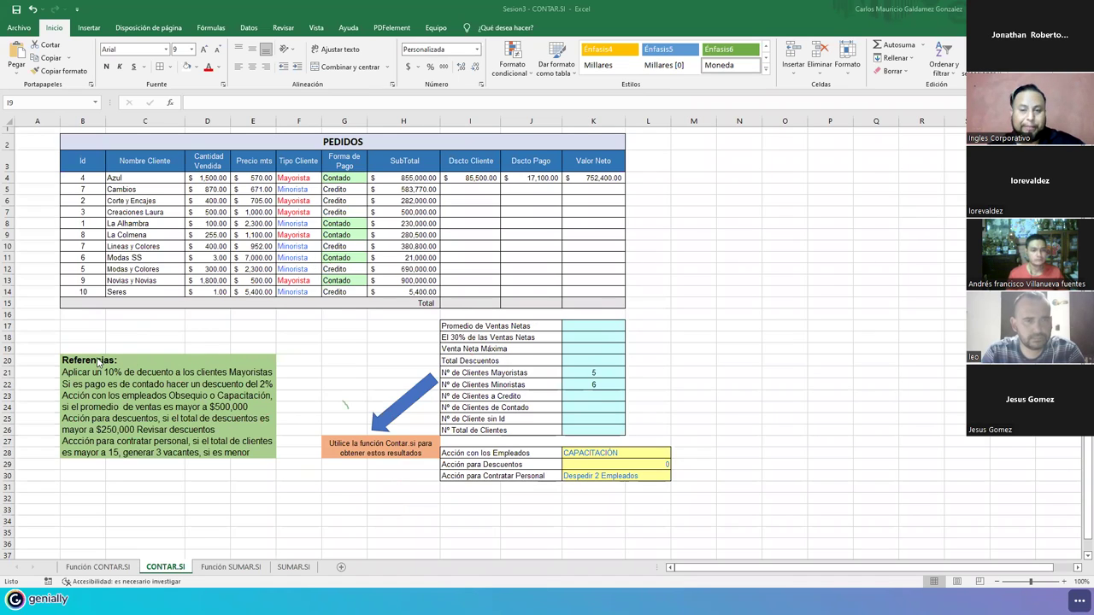
- Review the Referencias notes and the summary labels from Promedio de Ventas Netas to Nº Total de Clientes
{"action": "left_click_drag", "start_coordinate": [76, 360], "coordinate": [256, 452]}
{"action": "left_click_drag", "start_coordinate": [465, 322], "coordinate": [474, 436]}
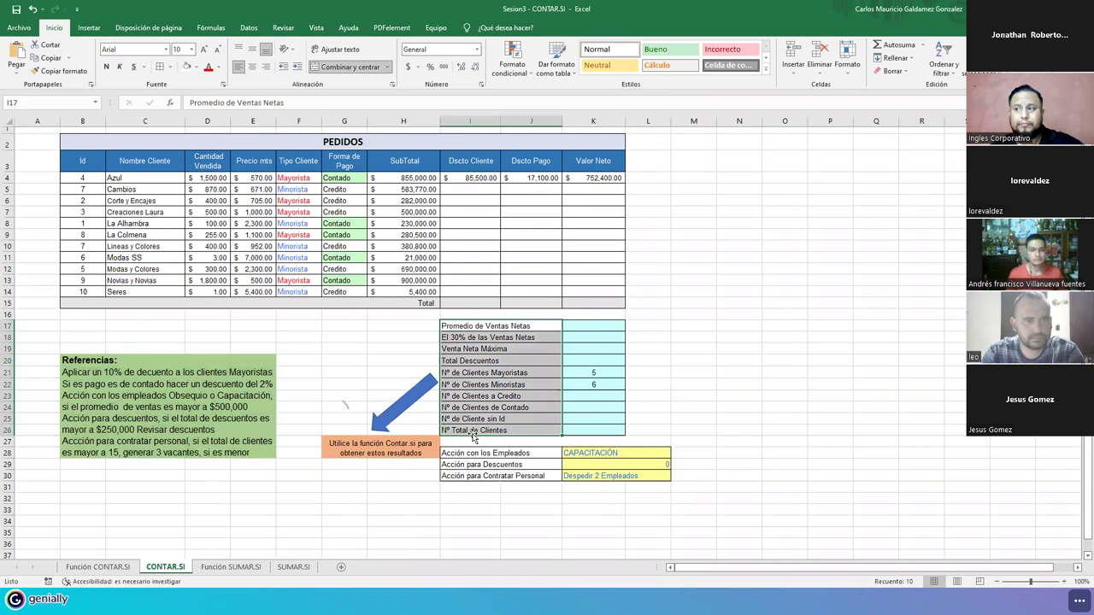
- Try filling the discount and net value formulas in I4:K4 down to row 14, and undo the fill
{"action": "left_click_drag", "start_coordinate": [468, 180], "coordinate": [623, 192]}
{"action": "left_click_drag", "start_coordinate": [601, 298], "coordinate": [600, 299]}
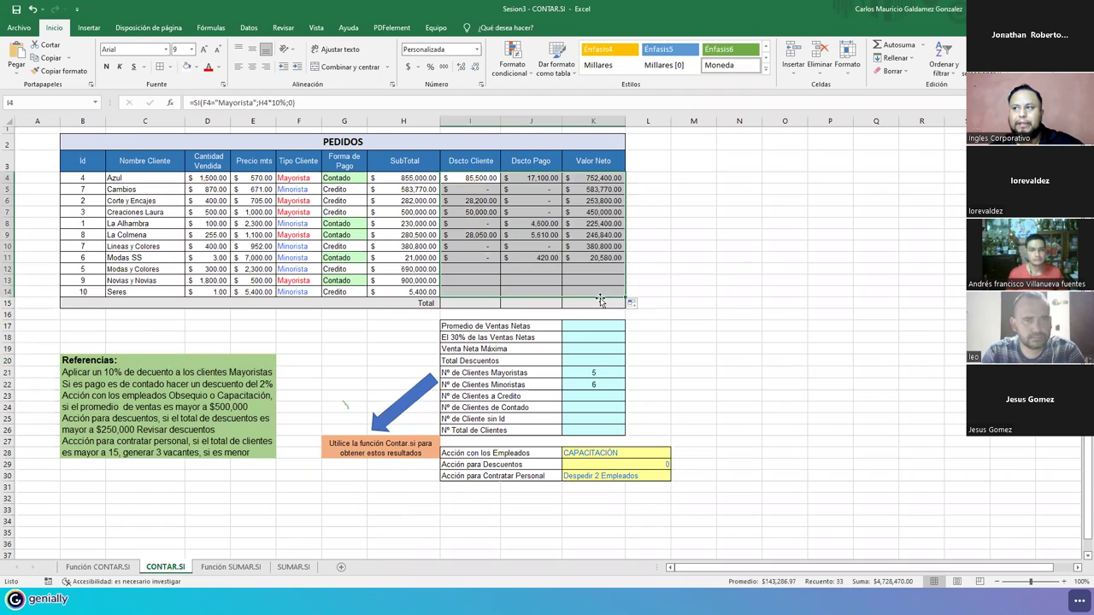
{"action": "key", "text": "ctrl+z"}
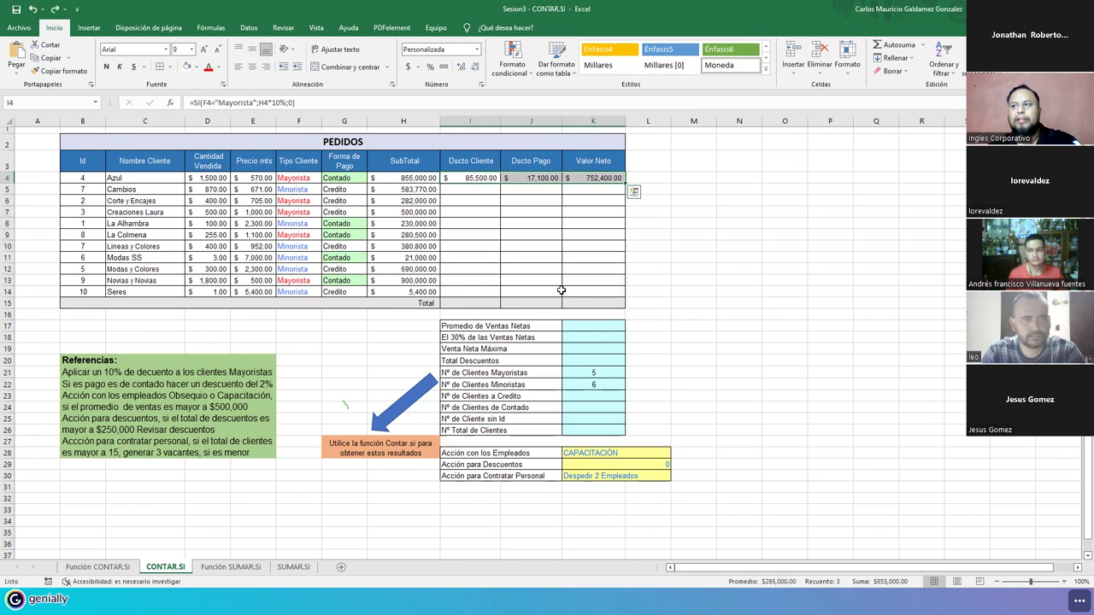
{"action": "left_click", "coordinate": [519, 256]}
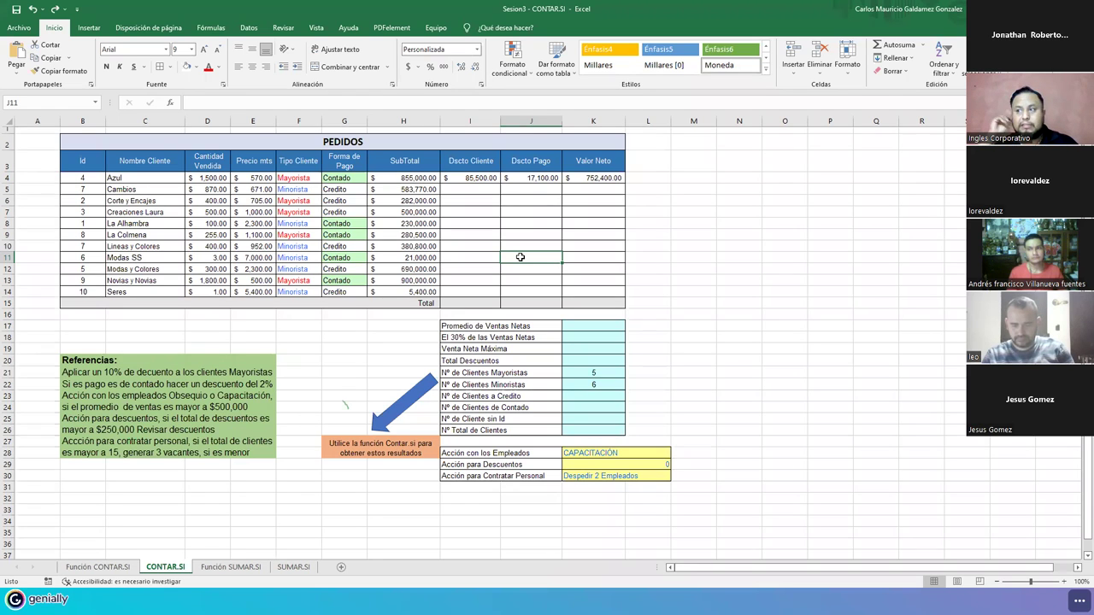
- Inspect the CONTAR.SI formulas for Mayoristas in K21 and Minoristas in K22, the summary labels and the example formulas in I4:K4
{"action": "left_click", "coordinate": [584, 383]}
{"action": "left_click", "coordinate": [582, 373]}
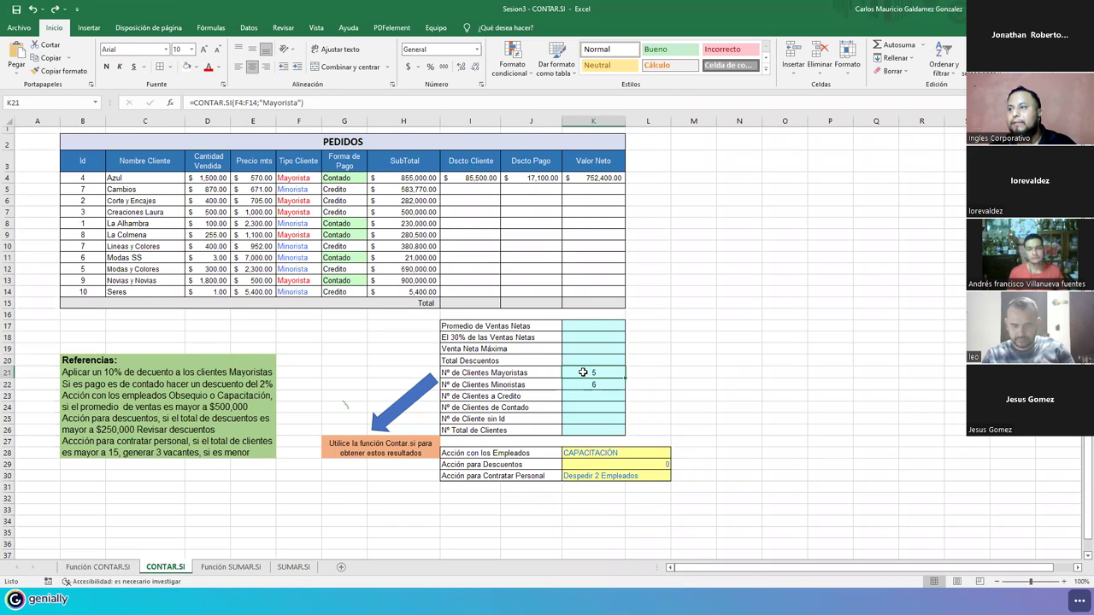
{"action": "left_click", "coordinate": [589, 386]}
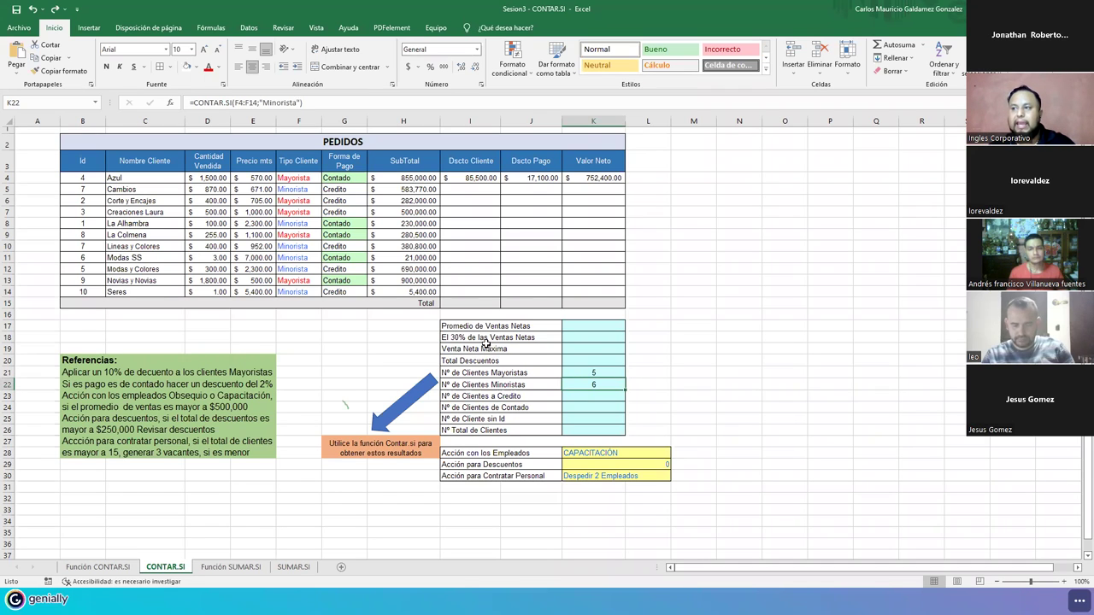
{"action": "left_click_drag", "start_coordinate": [485, 328], "coordinate": [479, 428]}
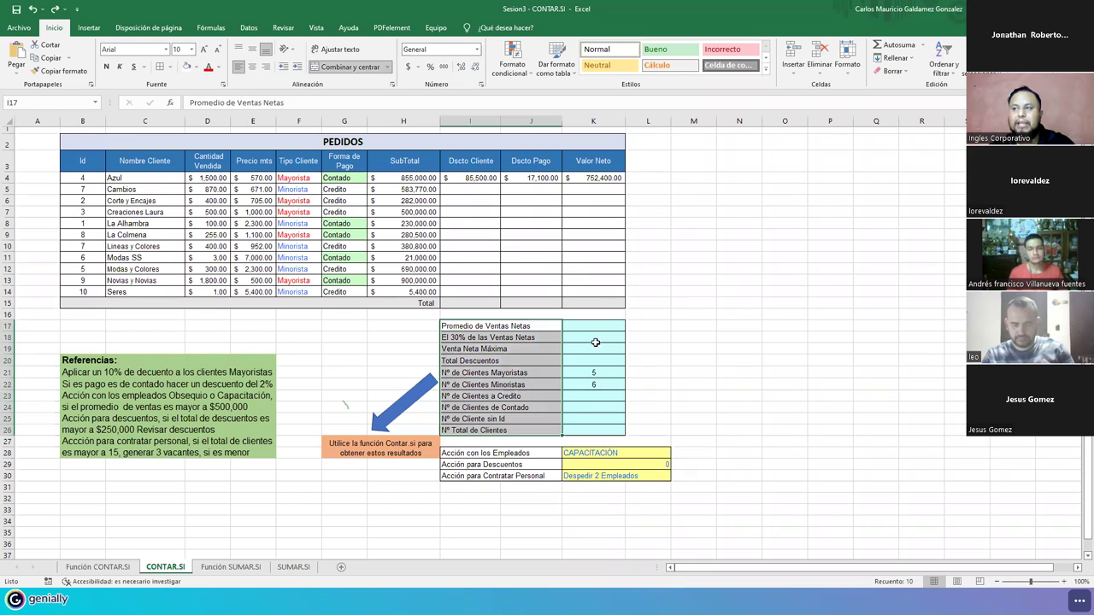
{"action": "left_click_drag", "start_coordinate": [470, 178], "coordinate": [574, 178]}
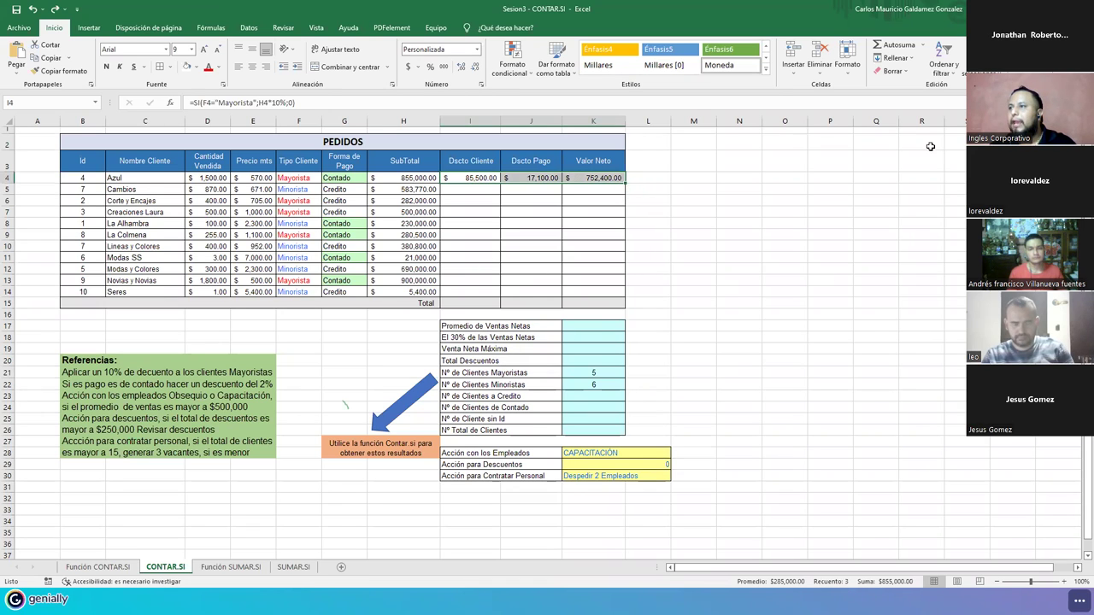
- Switch to the browser with the course lesson 1.6 Objetivo de la lección, maximize it and show the lesson's unit navigation
{"action": "key", "text": "alt+Tab"}
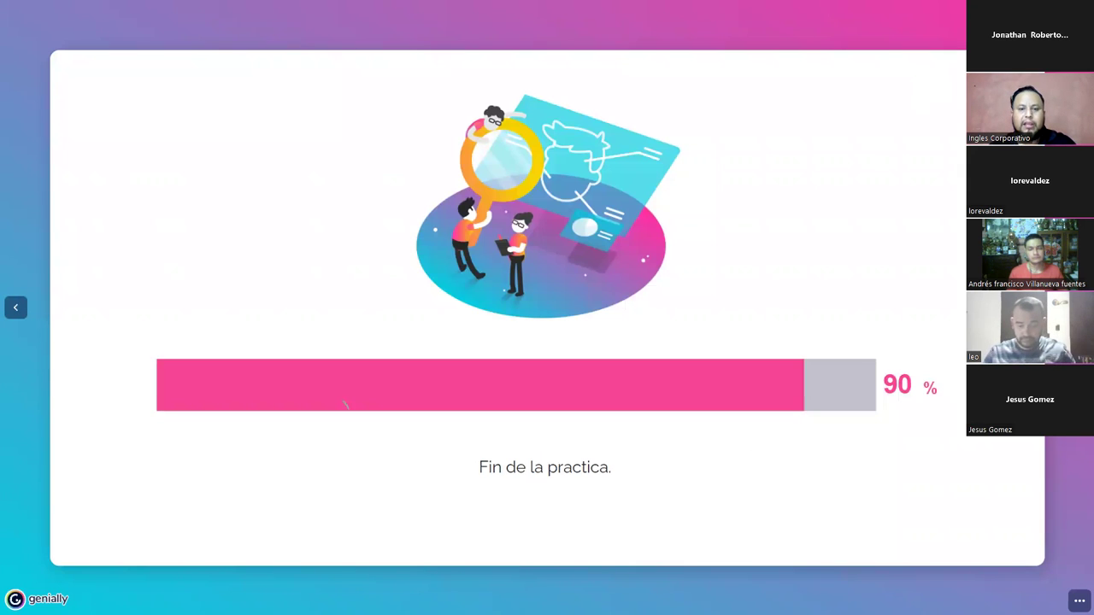
{"action": "key", "text": "alt+Tab"}
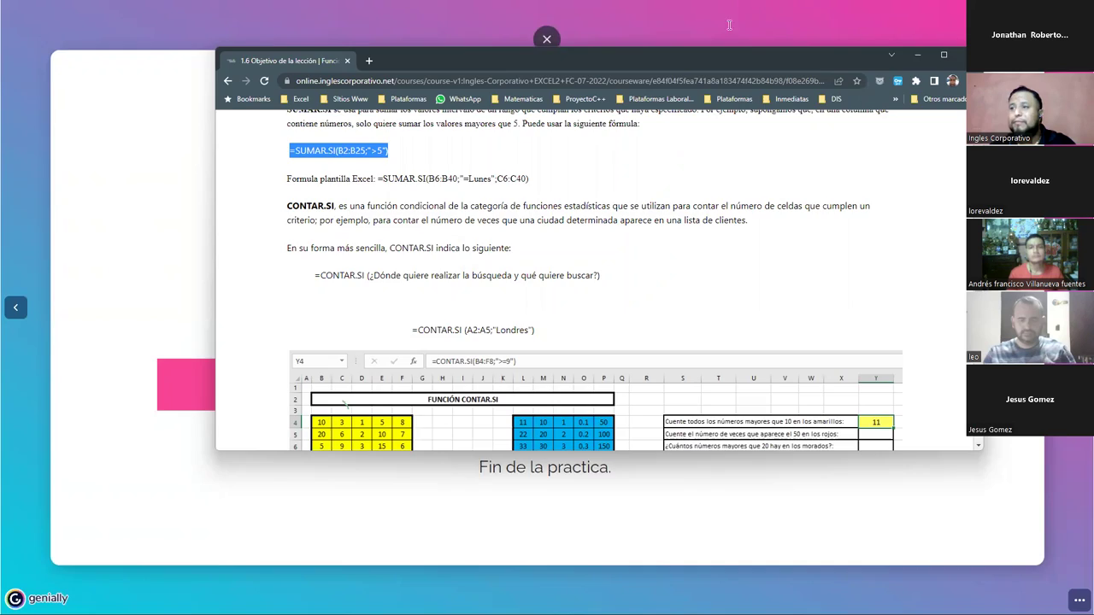
{"action": "double_click", "coordinate": [779, 53]}
{"action": "scroll", "coordinate": [585, 338], "scroll_direction": "up", "scroll_amount": 3}
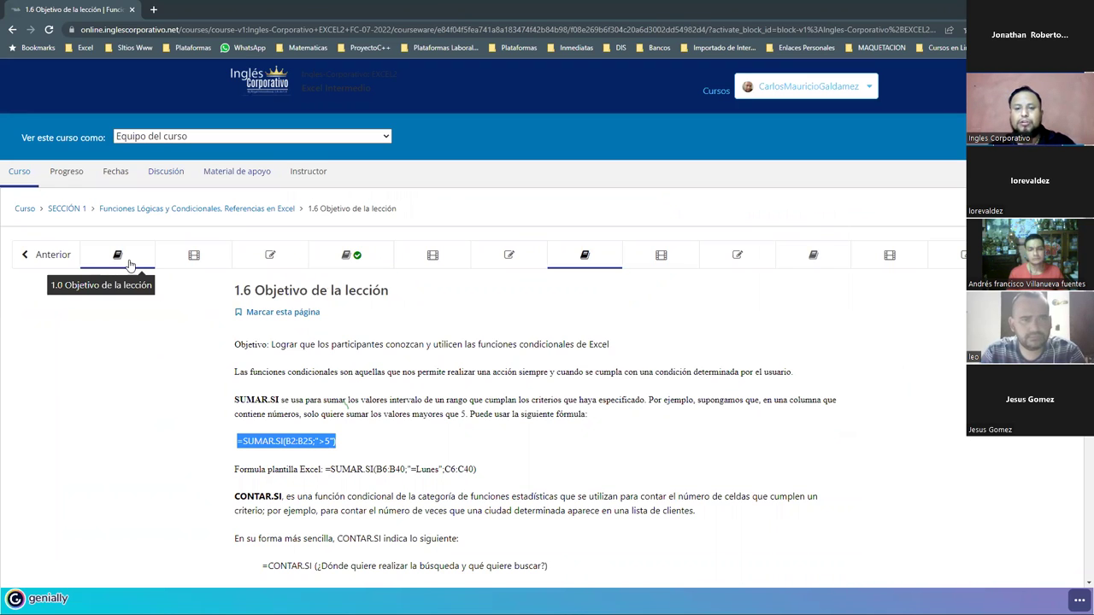
- Open unit 1.1 Función SI and look over its video, practice file link and discussion section
{"action": "left_click", "coordinate": [192, 258]}
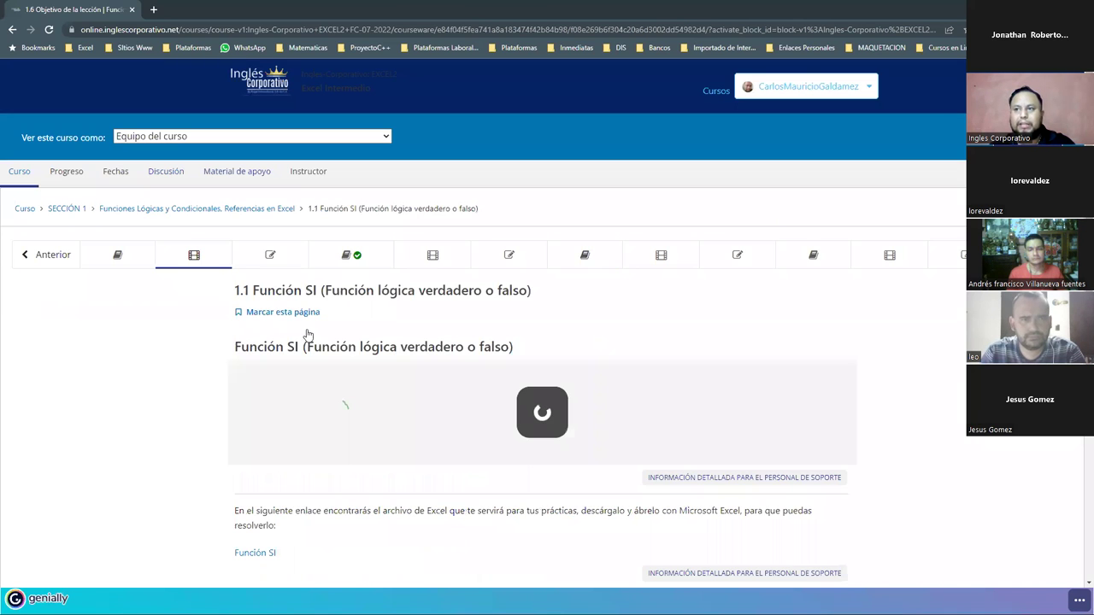
{"action": "scroll", "coordinate": [506, 423], "scroll_direction": "down", "scroll_amount": 2}
{"action": "scroll", "coordinate": [506, 423], "scroll_direction": "down", "scroll_amount": 1}
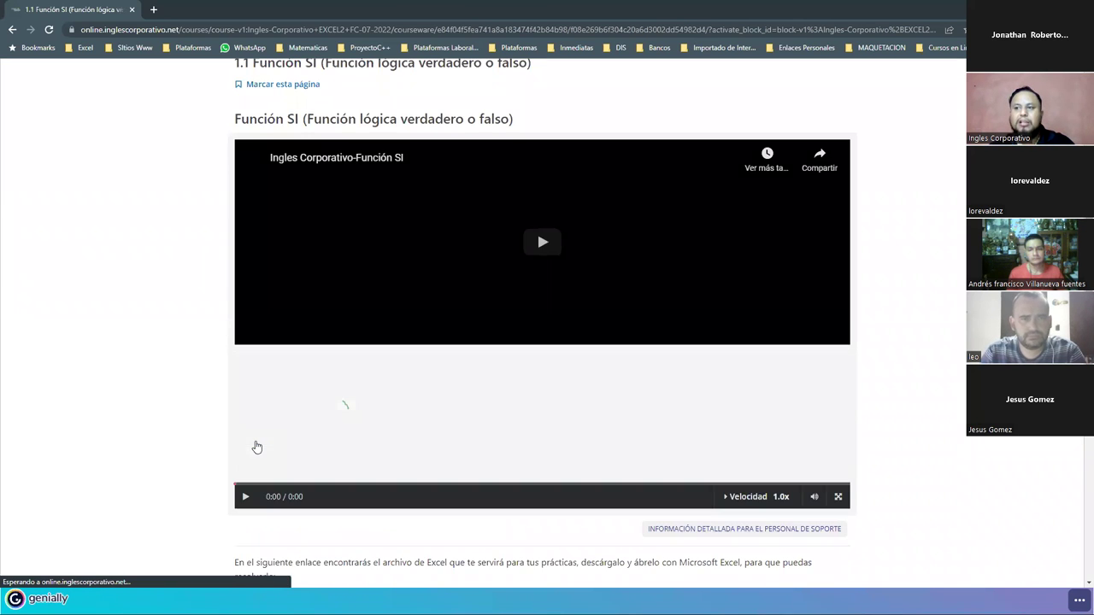
{"action": "scroll", "coordinate": [305, 522], "scroll_direction": "down", "scroll_amount": 2}
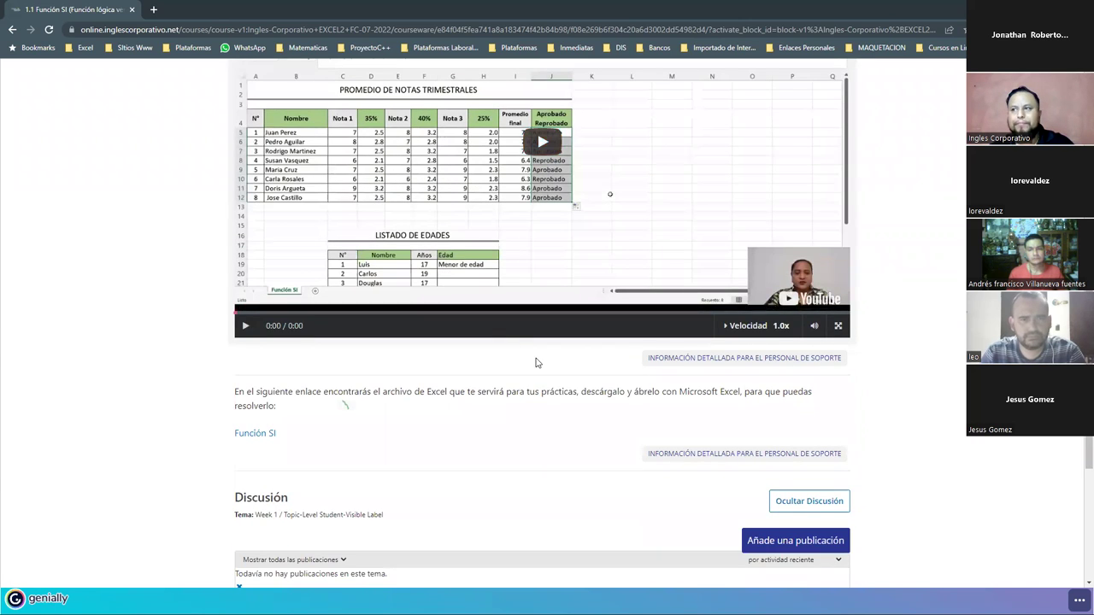
{"action": "scroll", "coordinate": [535, 359], "scroll_direction": "up", "scroll_amount": 2}
{"action": "scroll", "coordinate": [683, 359], "scroll_direction": "up", "scroll_amount": 4}
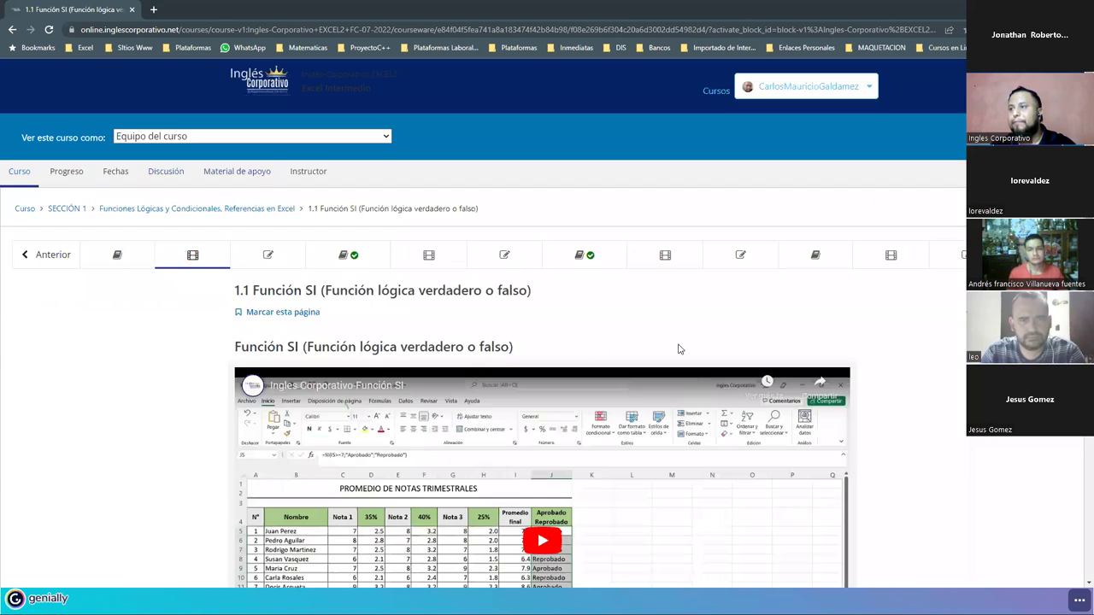
- Open unit 1.7 Funciones condicionales (Sumar.SI, Contar.SI) and look through its video and the content below it
{"action": "left_click", "coordinate": [666, 263]}
{"action": "scroll", "coordinate": [589, 388], "scroll_direction": "down", "scroll_amount": 3}
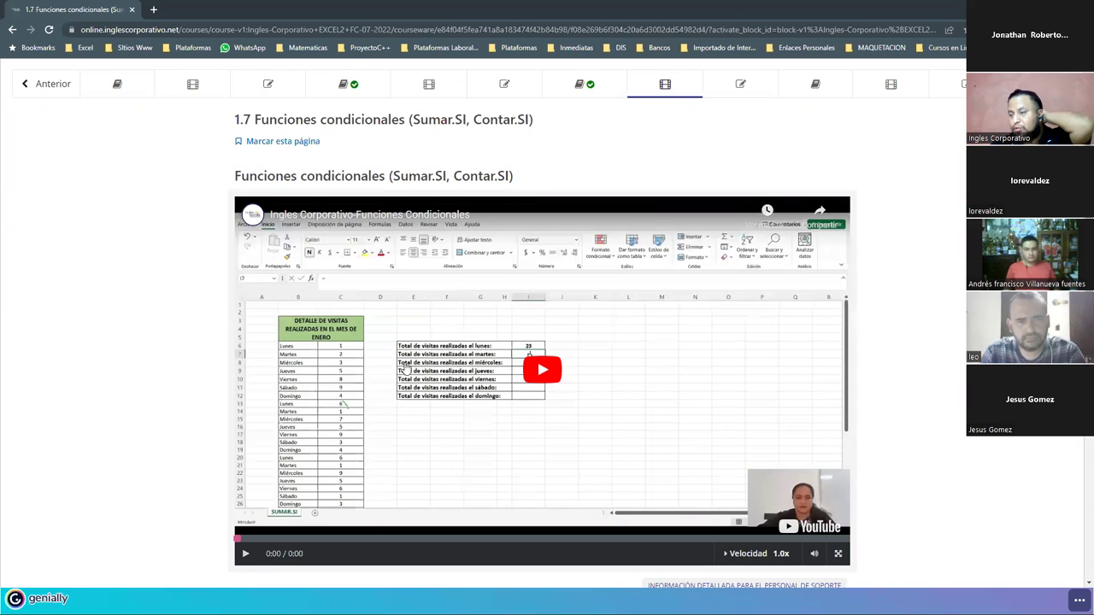
{"action": "scroll", "coordinate": [411, 380], "scroll_direction": "down", "scroll_amount": 4}
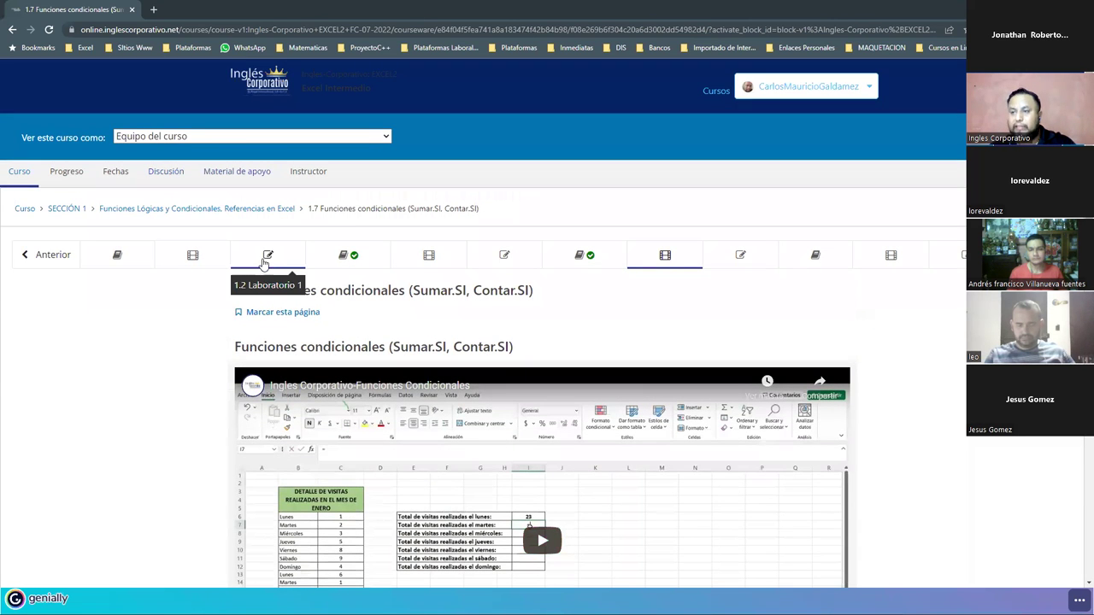
- Go through the laboratory units from 1.2 Laboratorio 1 to 1.8 Laboratorio 3 and look over Laboratorio 3's questions
{"action": "left_click", "coordinate": [268, 256]}
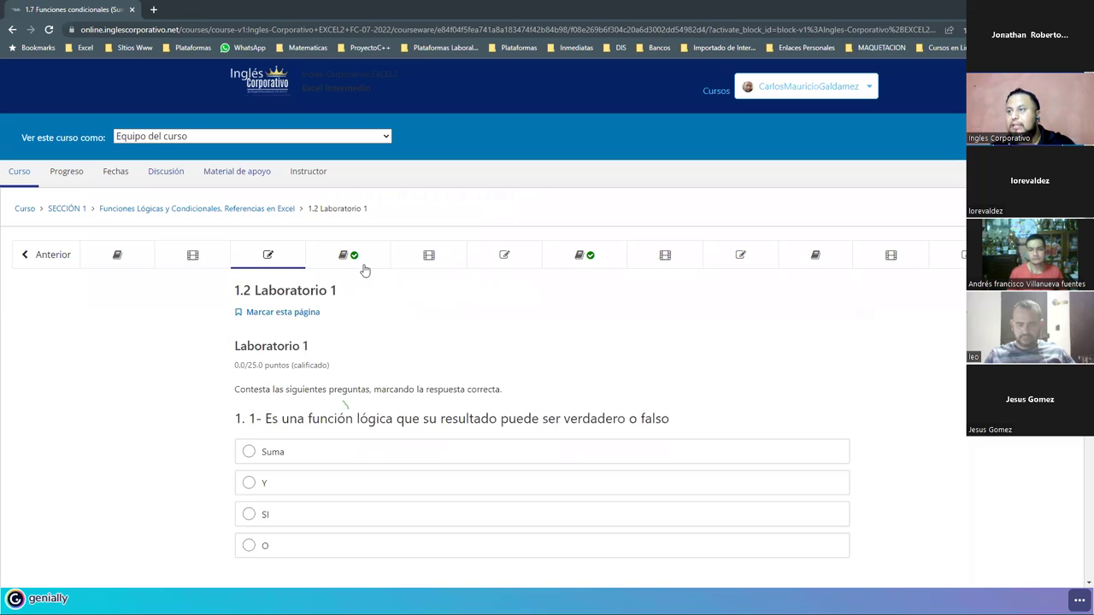
{"action": "left_click", "coordinate": [498, 258]}
{"action": "left_click", "coordinate": [724, 267]}
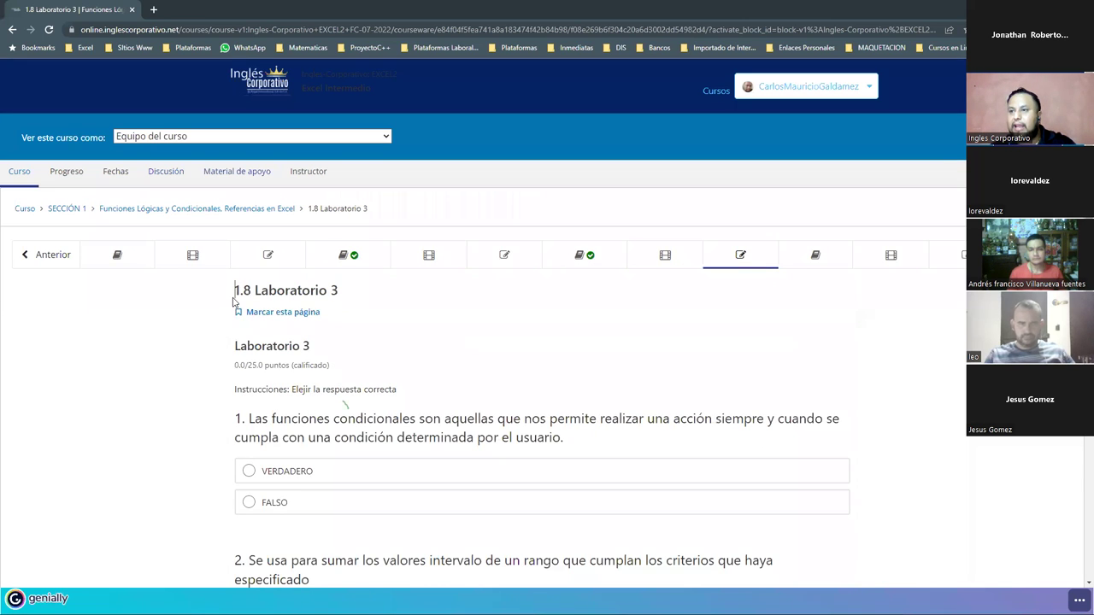
{"action": "left_click_drag", "start_coordinate": [234, 292], "coordinate": [346, 299]}
{"action": "left_click", "coordinate": [348, 300]}
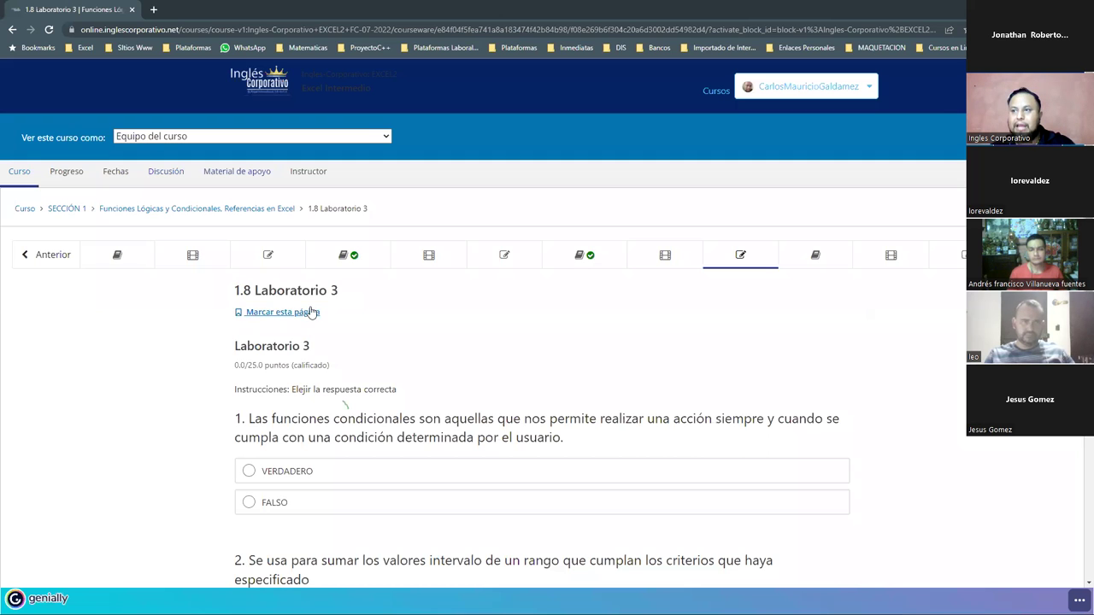
{"action": "scroll", "coordinate": [293, 334], "scroll_direction": "down", "scroll_amount": 4}
{"action": "scroll", "coordinate": [433, 438], "scroll_direction": "up", "scroll_amount": 4}
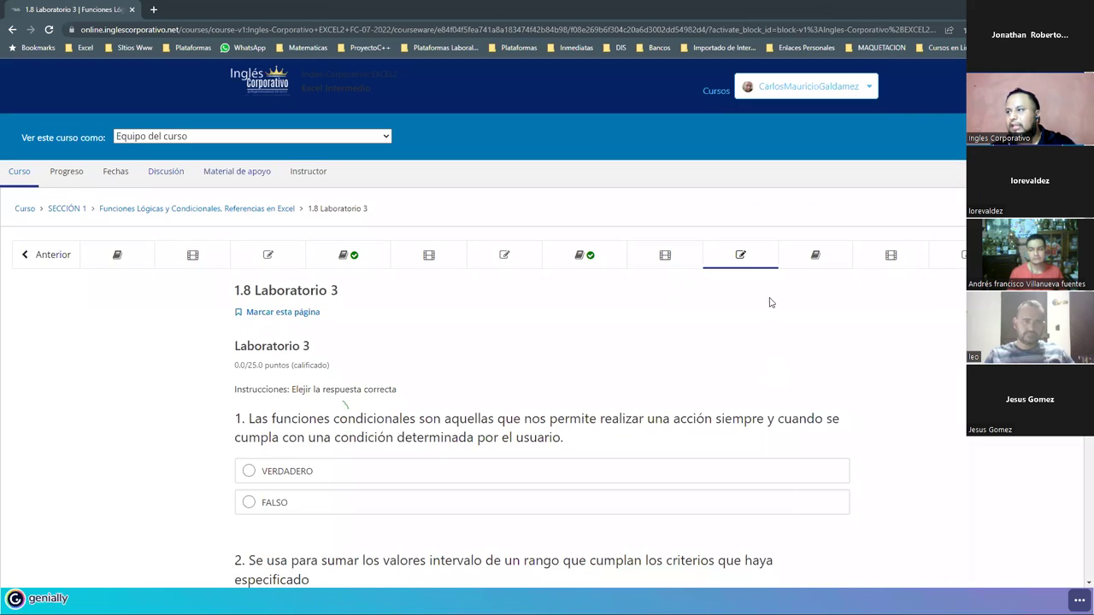